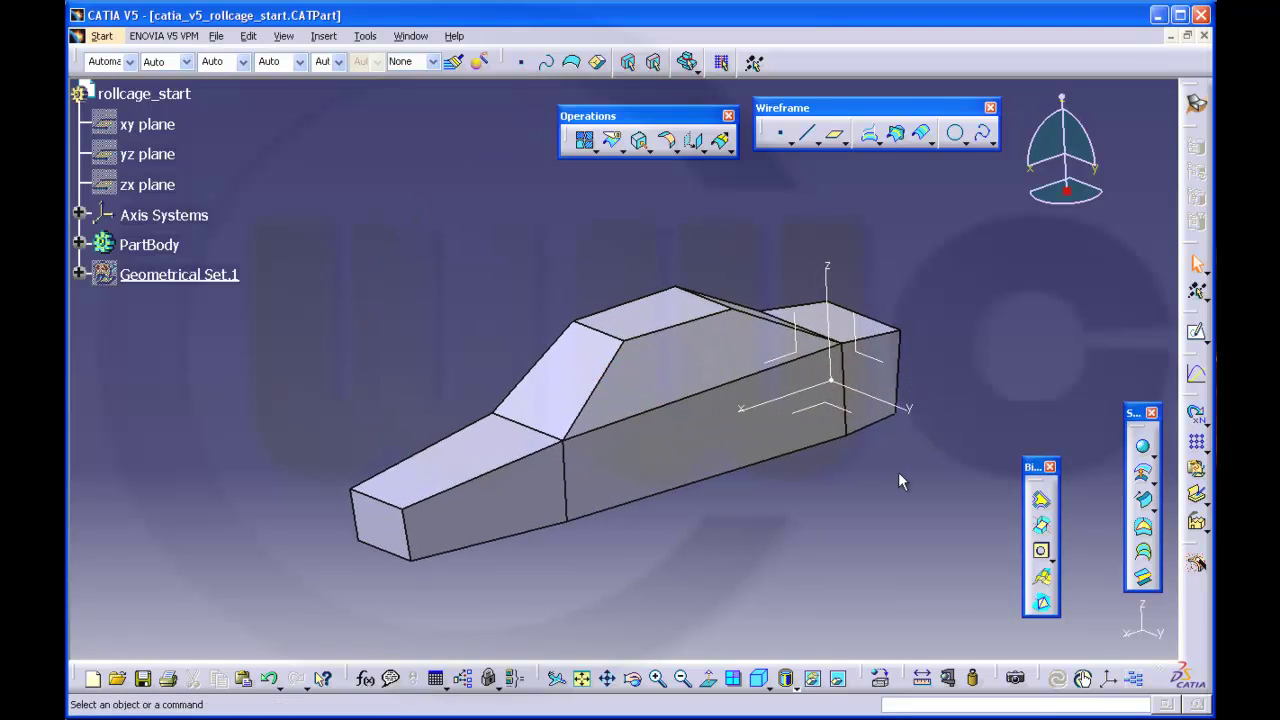
Step: Insert a new geometrical set named extracted_lines under rollcage_start
{"action": "middle_click_drag", "start_coordinate": [897, 478], "coordinate": [868, 480]}
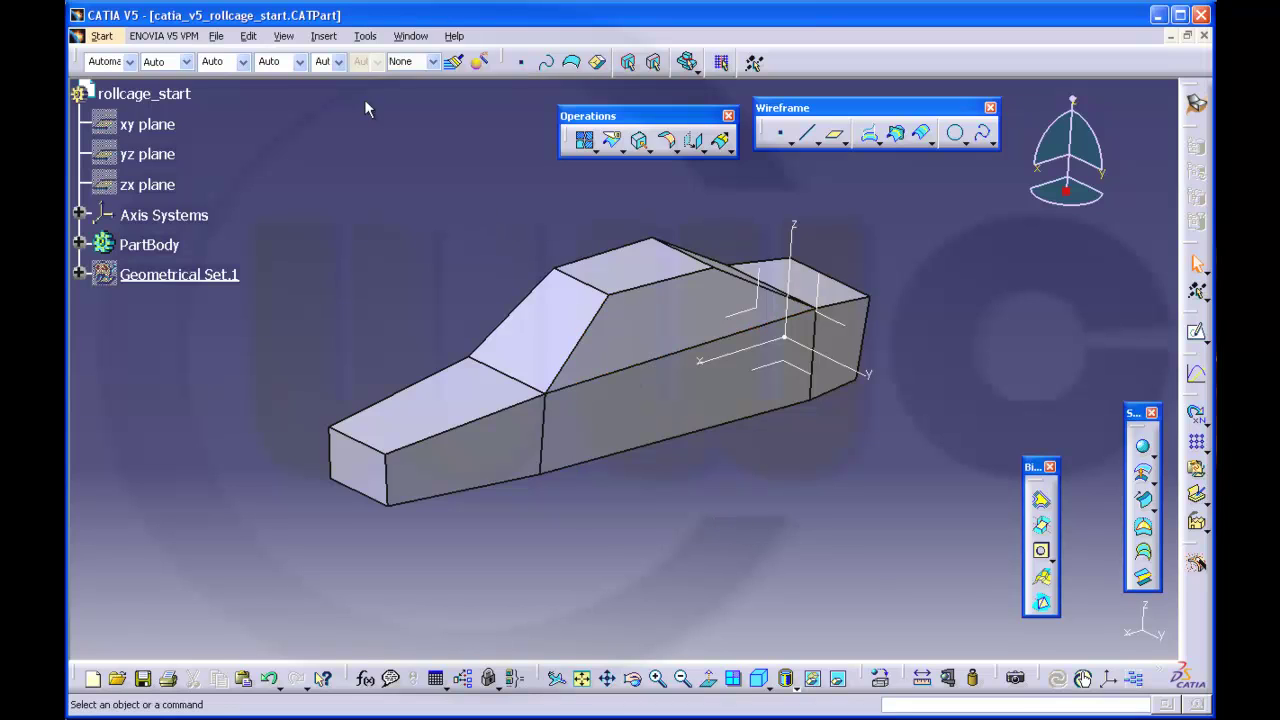
{"action": "left_click", "coordinate": [331, 40]}
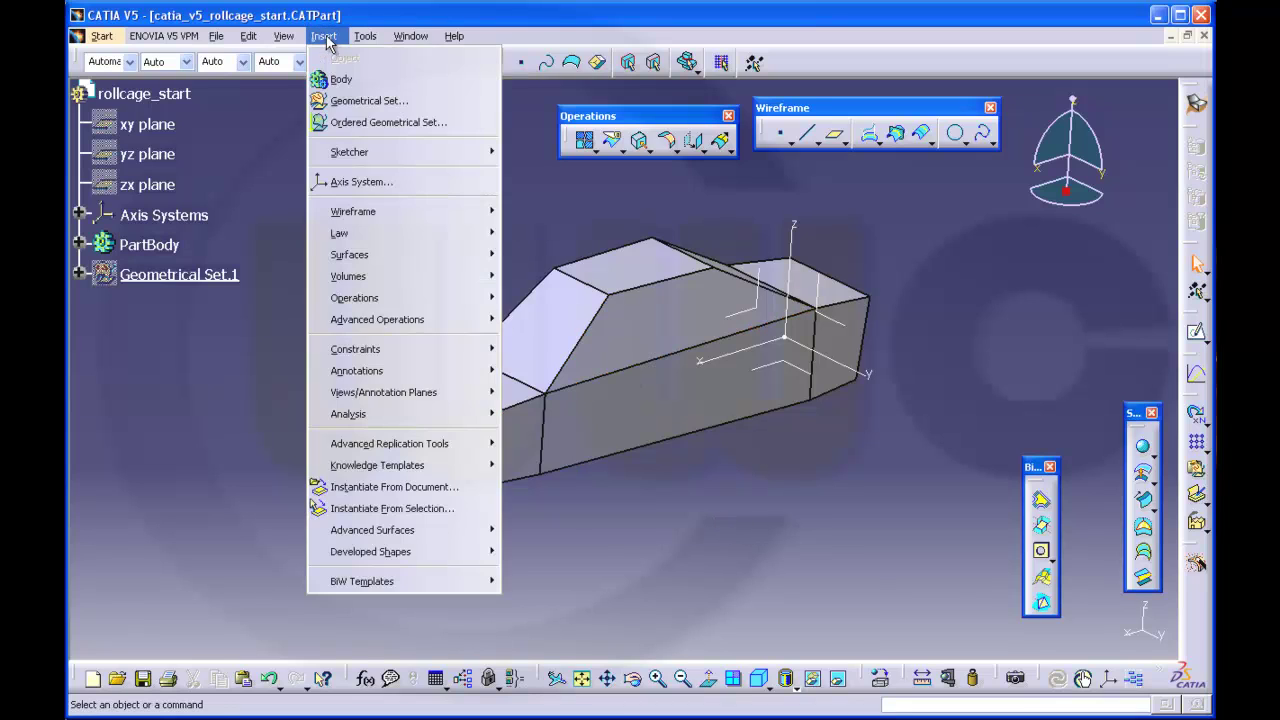
{"action": "left_click", "coordinate": [348, 101]}
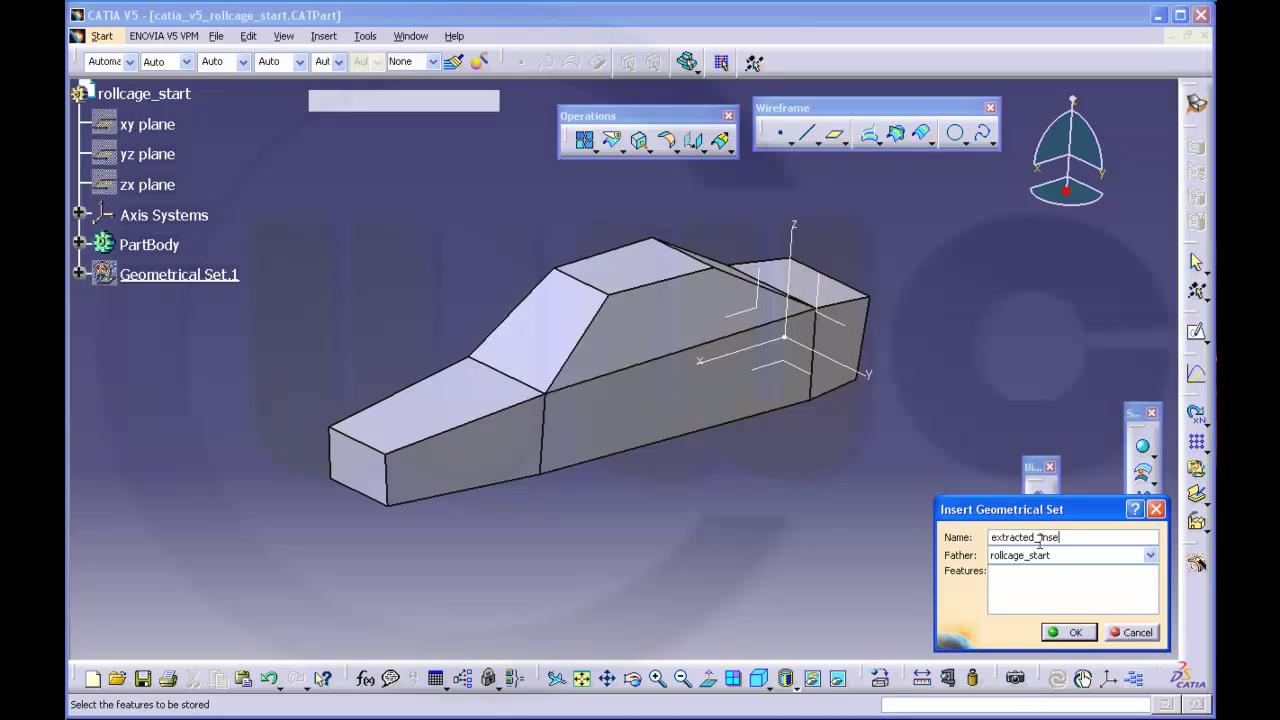
{"action": "key", "text": "Return"}
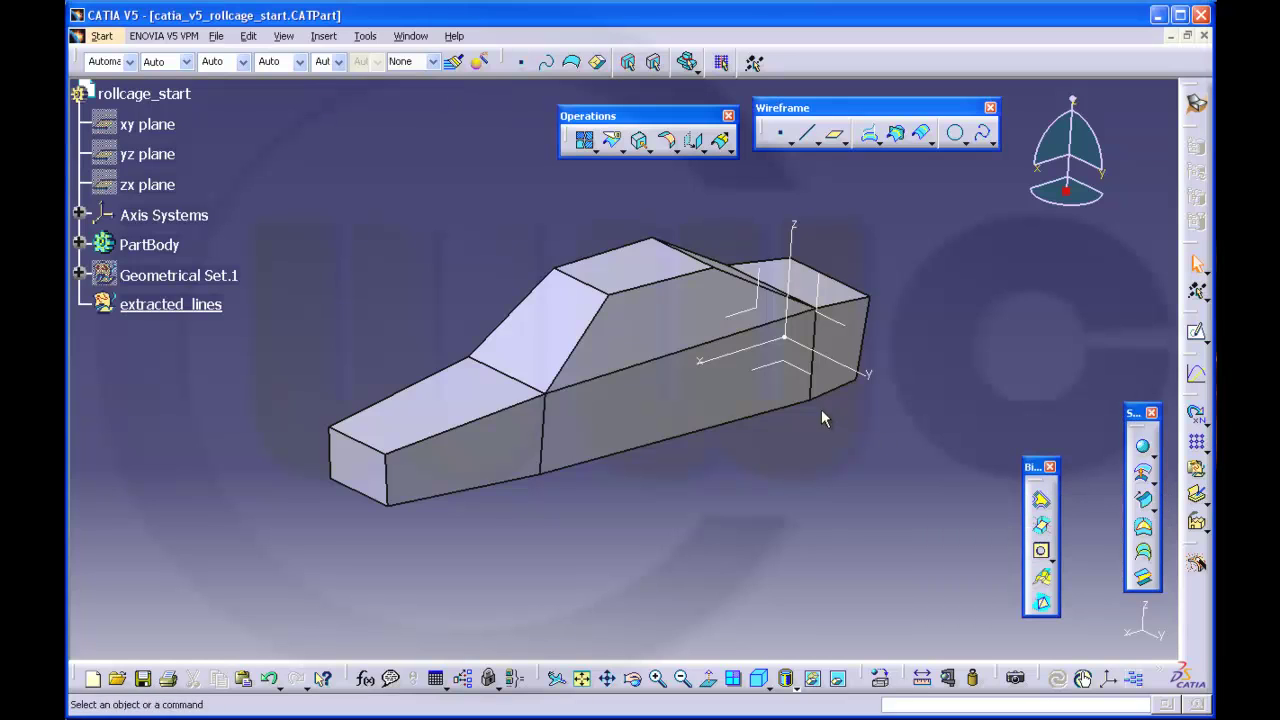
Step: Extract the car body's lower and upper front cross edges and the cross edge between hood and windshield, without propagation
{"action": "left_click", "coordinate": [641, 143]}
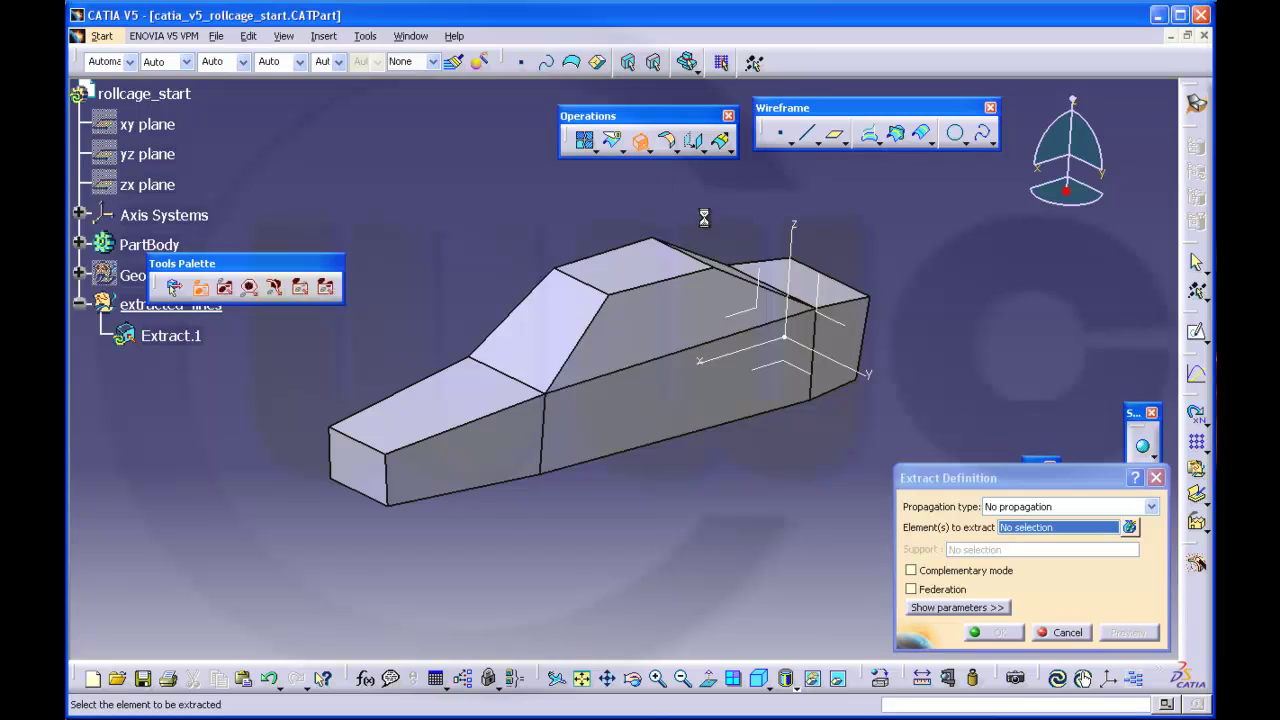
{"action": "left_click", "coordinate": [363, 500]}
{"action": "key", "text": "Return"}
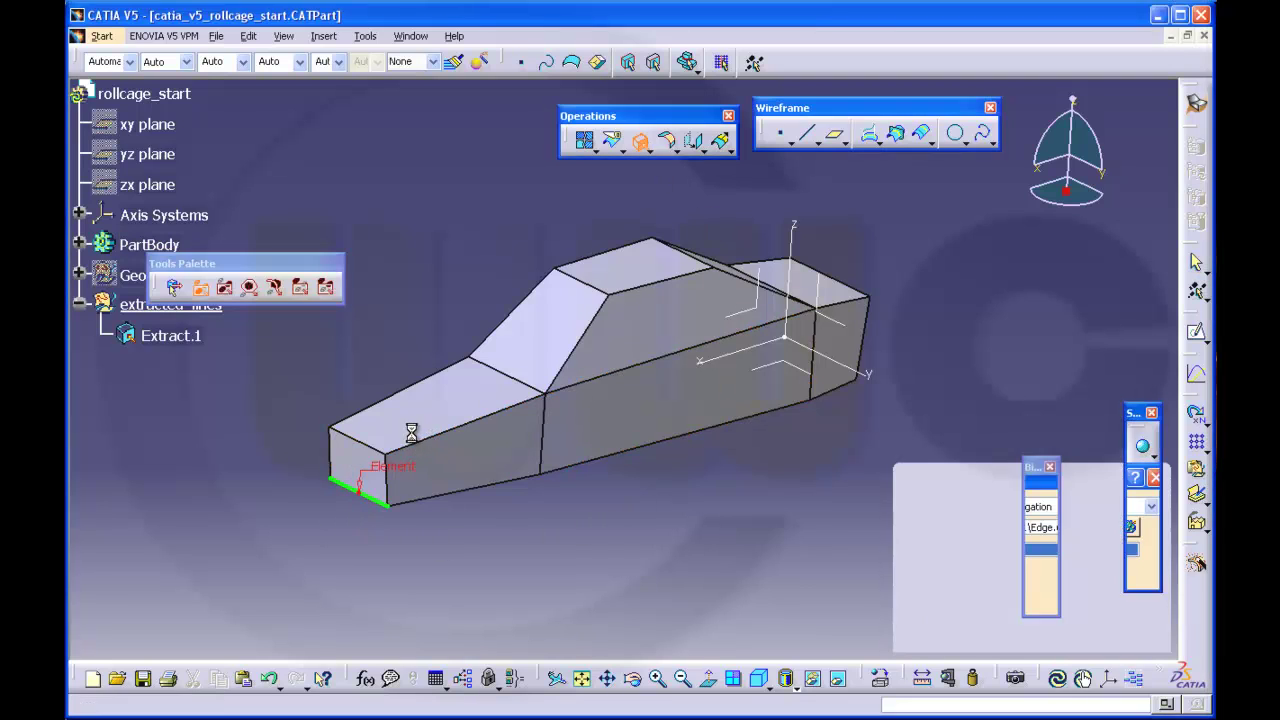
{"action": "left_click", "coordinate": [384, 448]}
{"action": "key", "text": "Return"}
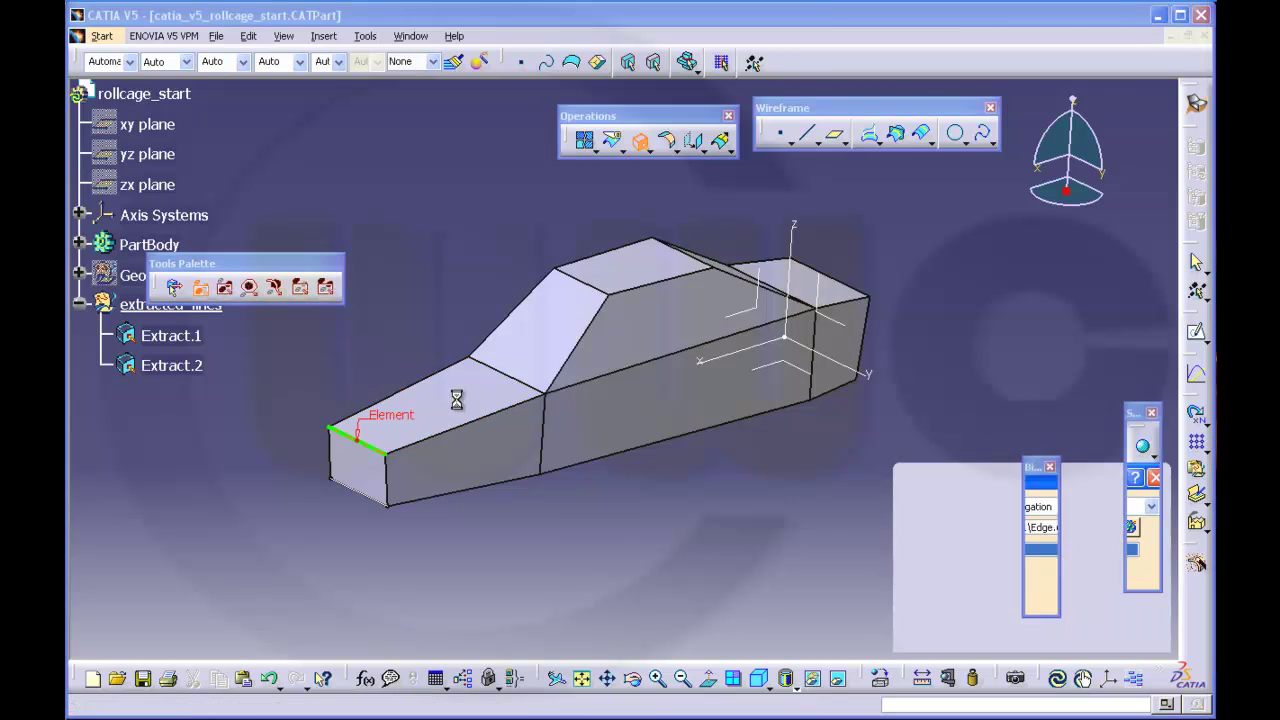
{"action": "left_click", "coordinate": [521, 382]}
{"action": "key", "text": "Return"}
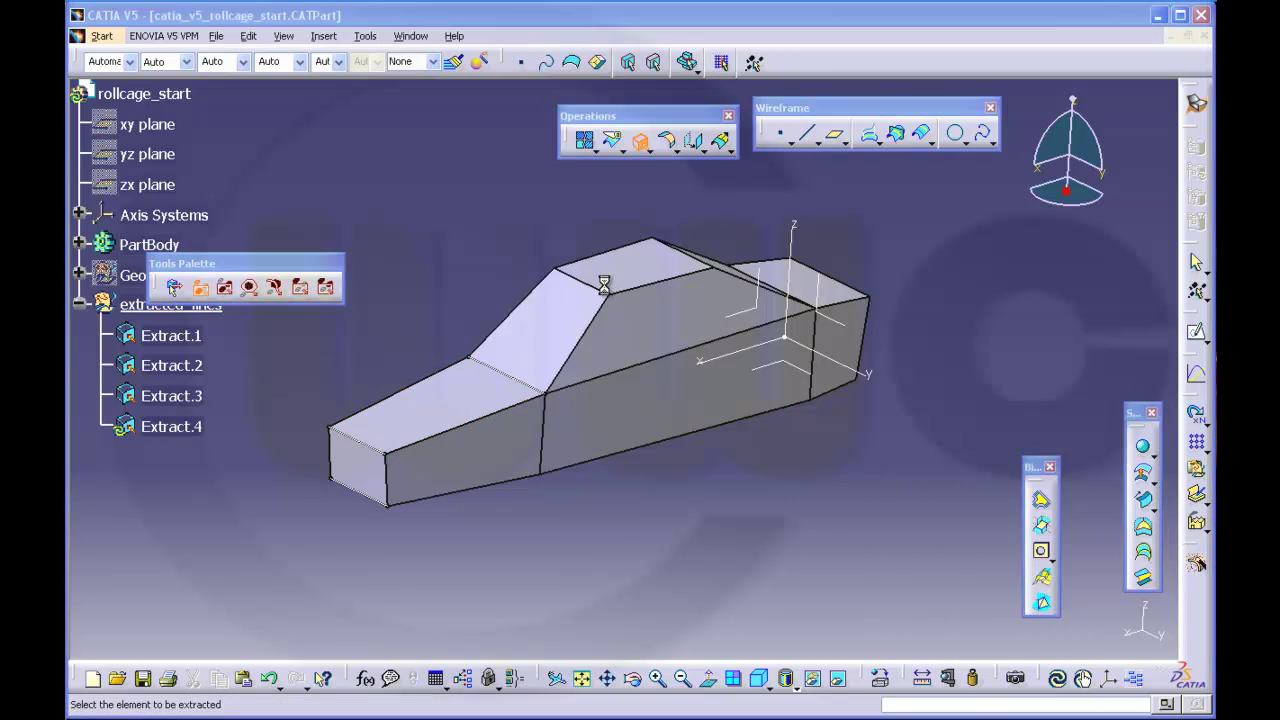
Step: Extract the cross edges at the roof's front and rear, at the rear window's base and at the trunk's rear end
{"action": "left_click", "coordinate": [604, 291]}
{"action": "key", "text": "Return"}
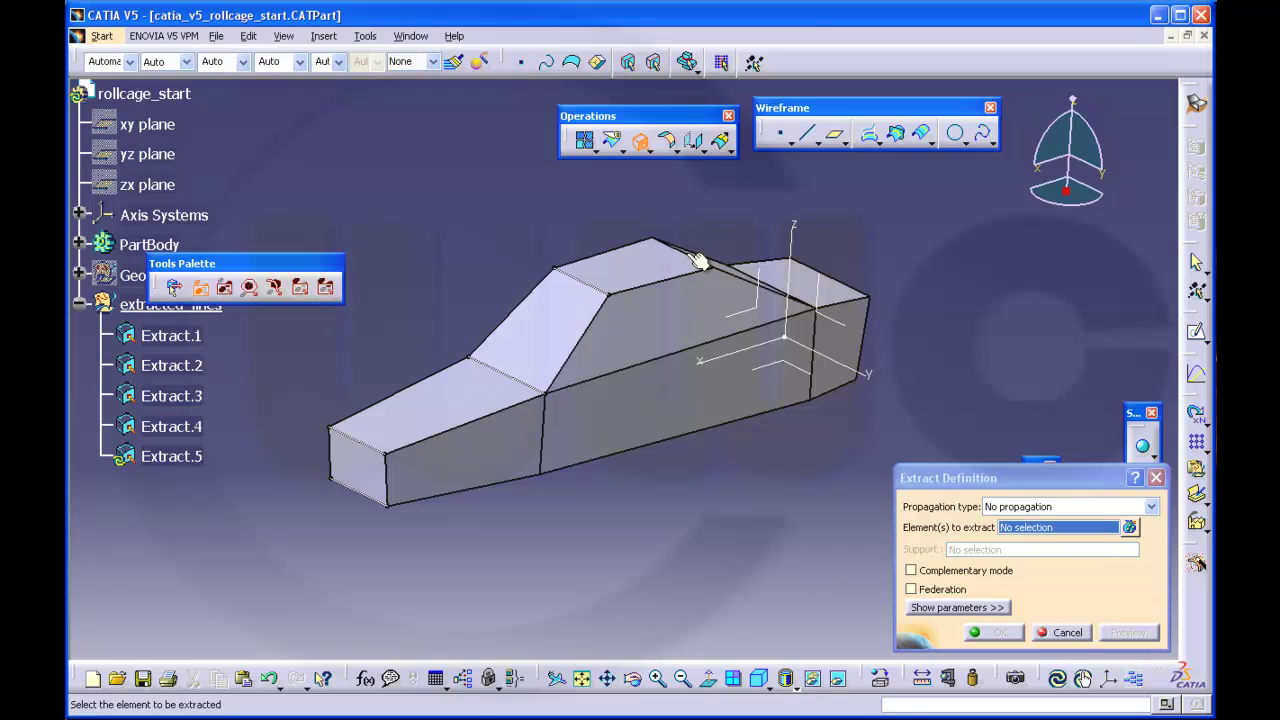
{"action": "left_click", "coordinate": [694, 257]}
{"action": "key", "text": "Return"}
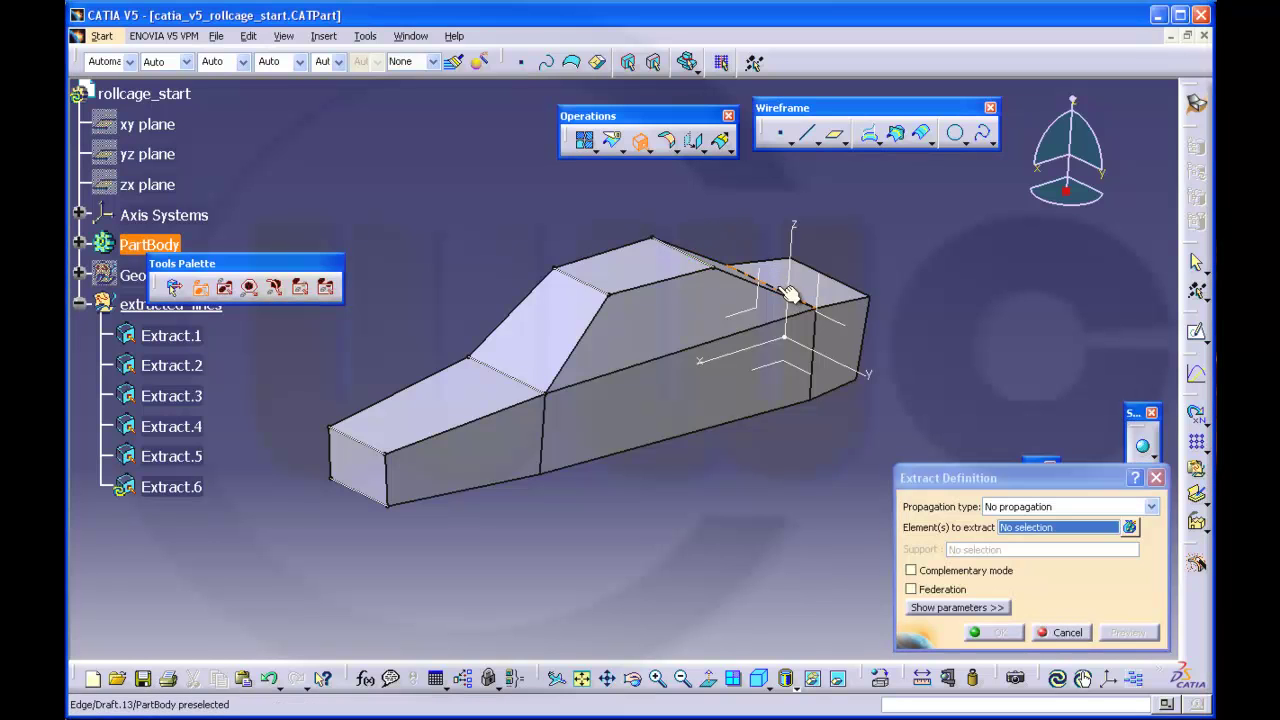
{"action": "left_click", "coordinate": [776, 287]}
{"action": "key", "text": "Return"}
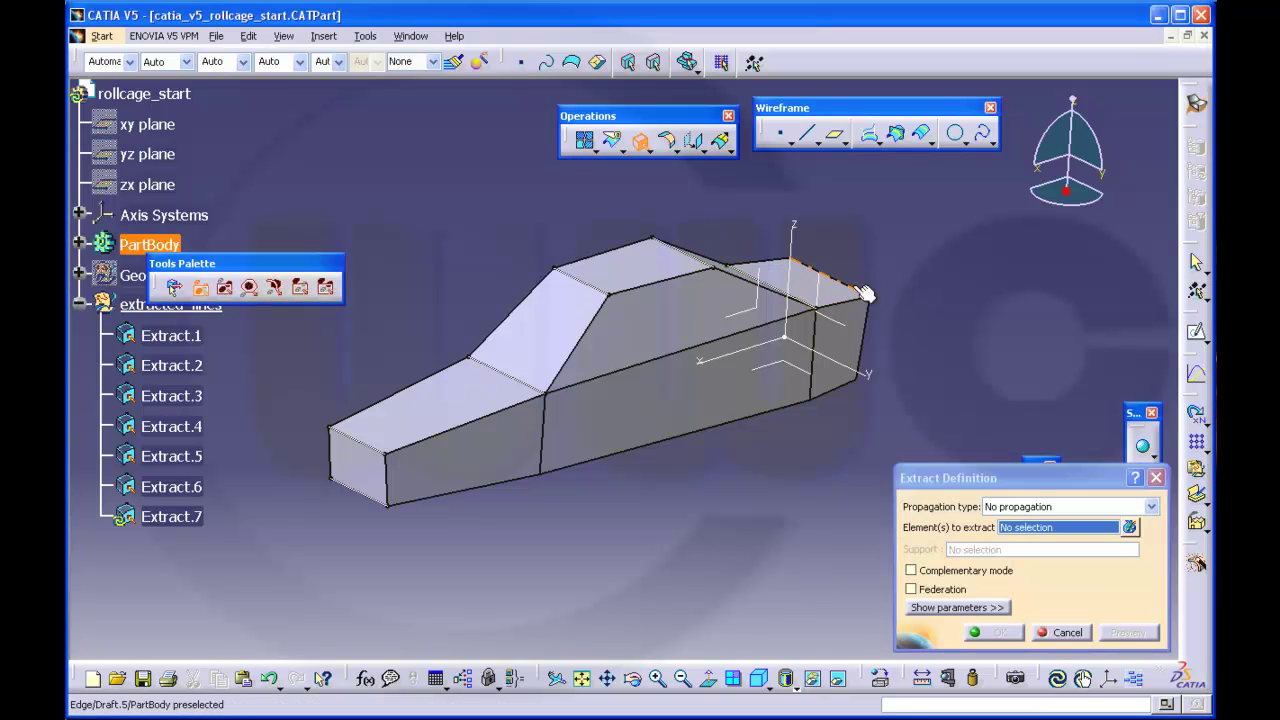
{"action": "left_click", "coordinate": [853, 285]}
{"action": "key", "text": "Return"}
Step: Extract the rear end's lower cross edge, the rear corner's vertical edge and the vertical side edge behind the cabin
{"action": "middle_click_drag", "start_coordinate": [930, 364], "coordinate": [717, 429]}
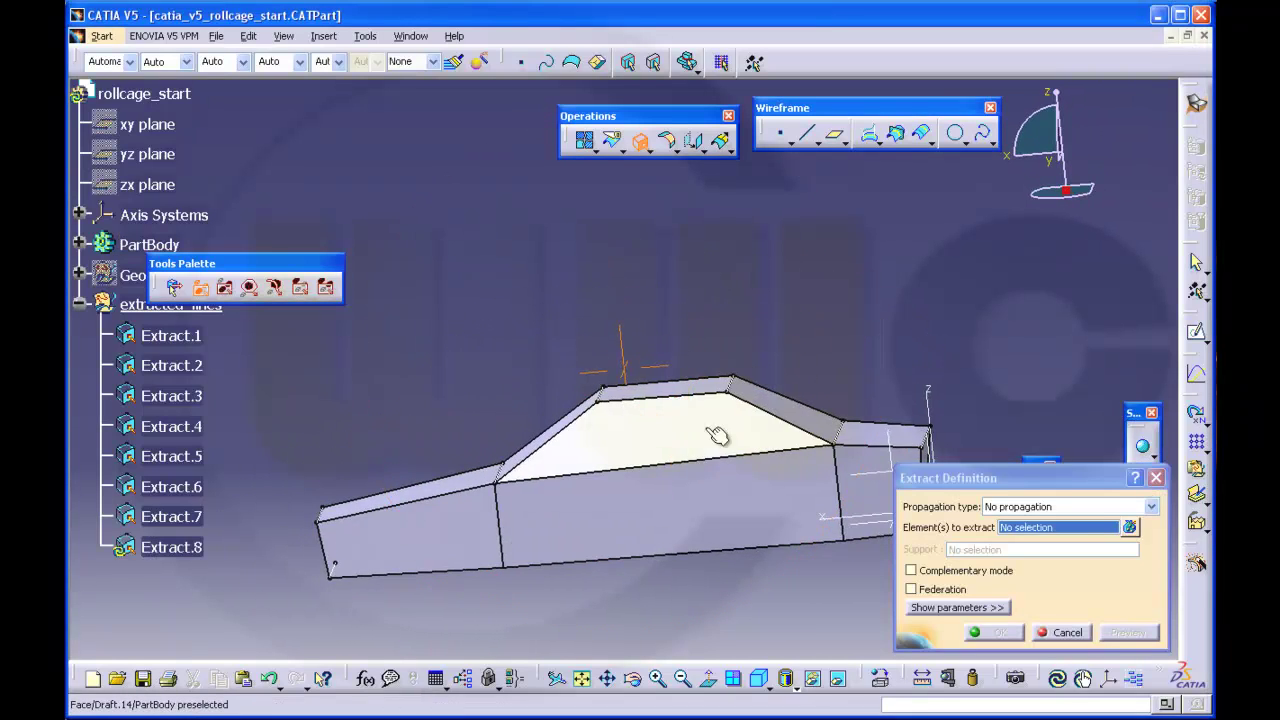
{"action": "middle_click_drag", "start_coordinate": [617, 311], "coordinate": [575, 269]}
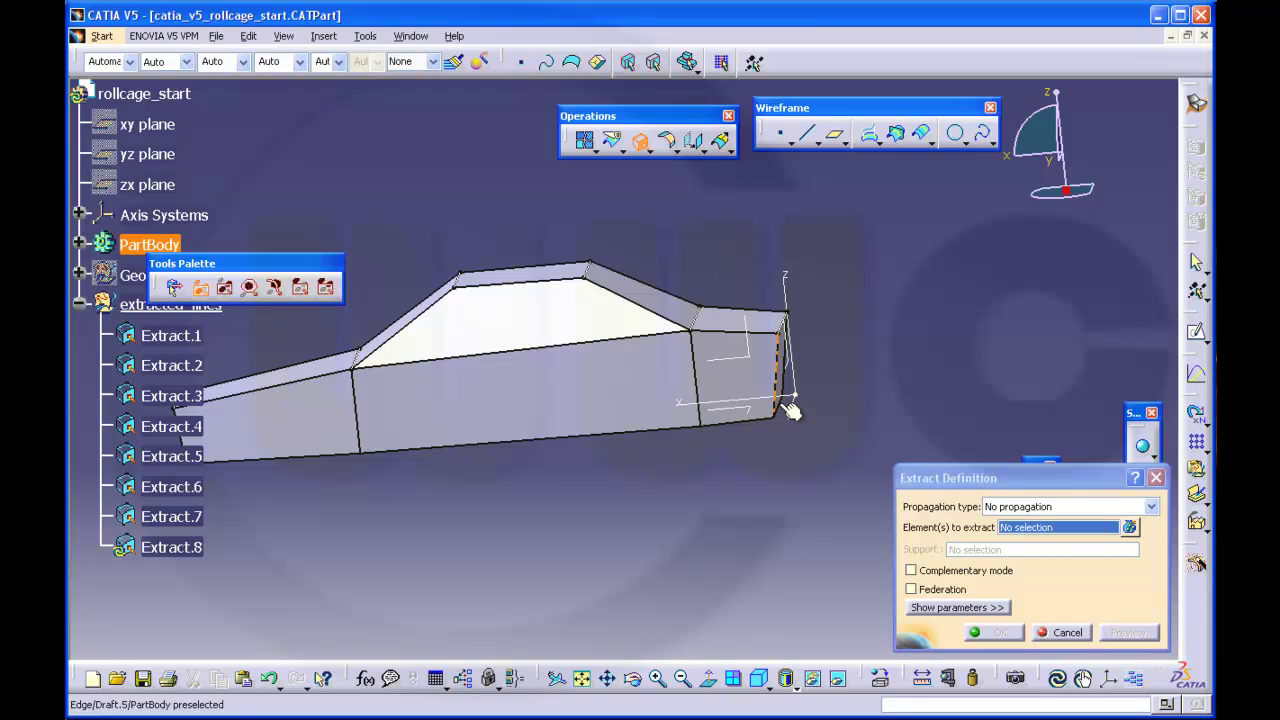
{"action": "left_click", "coordinate": [788, 407]}
{"action": "key", "text": "Return"}
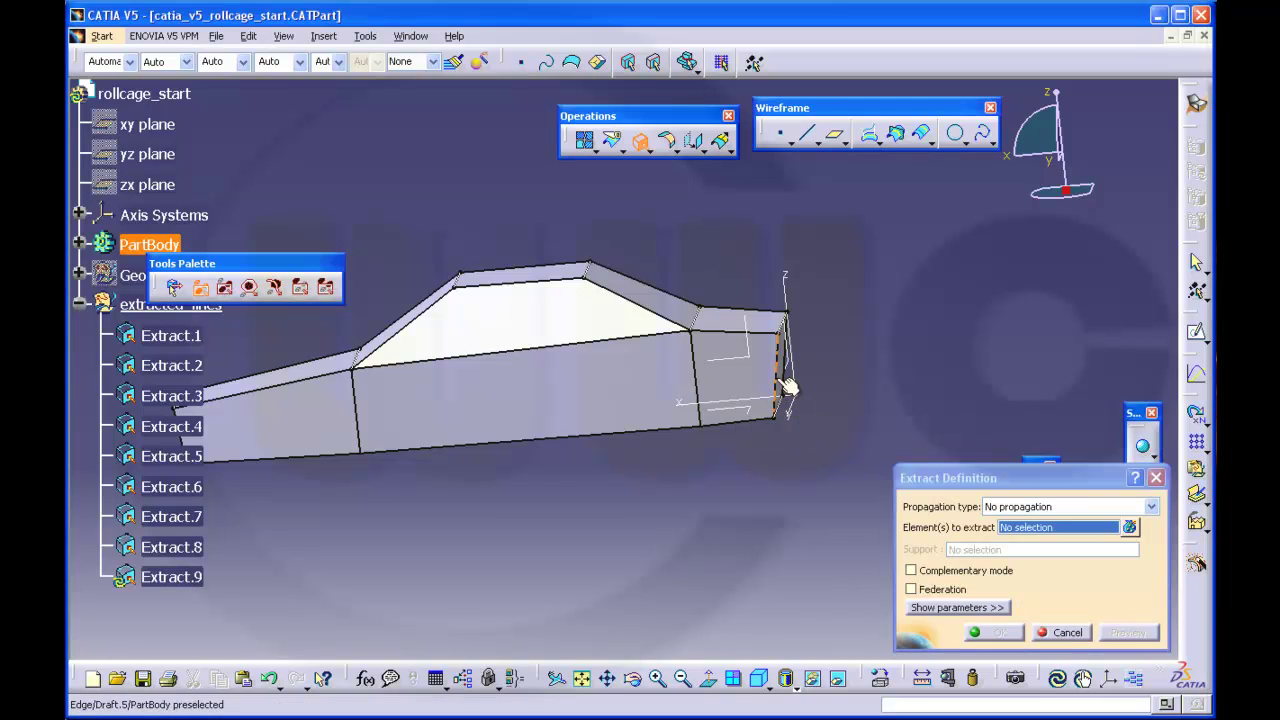
{"action": "left_click", "coordinate": [707, 374]}
{"action": "key", "text": "Return"}
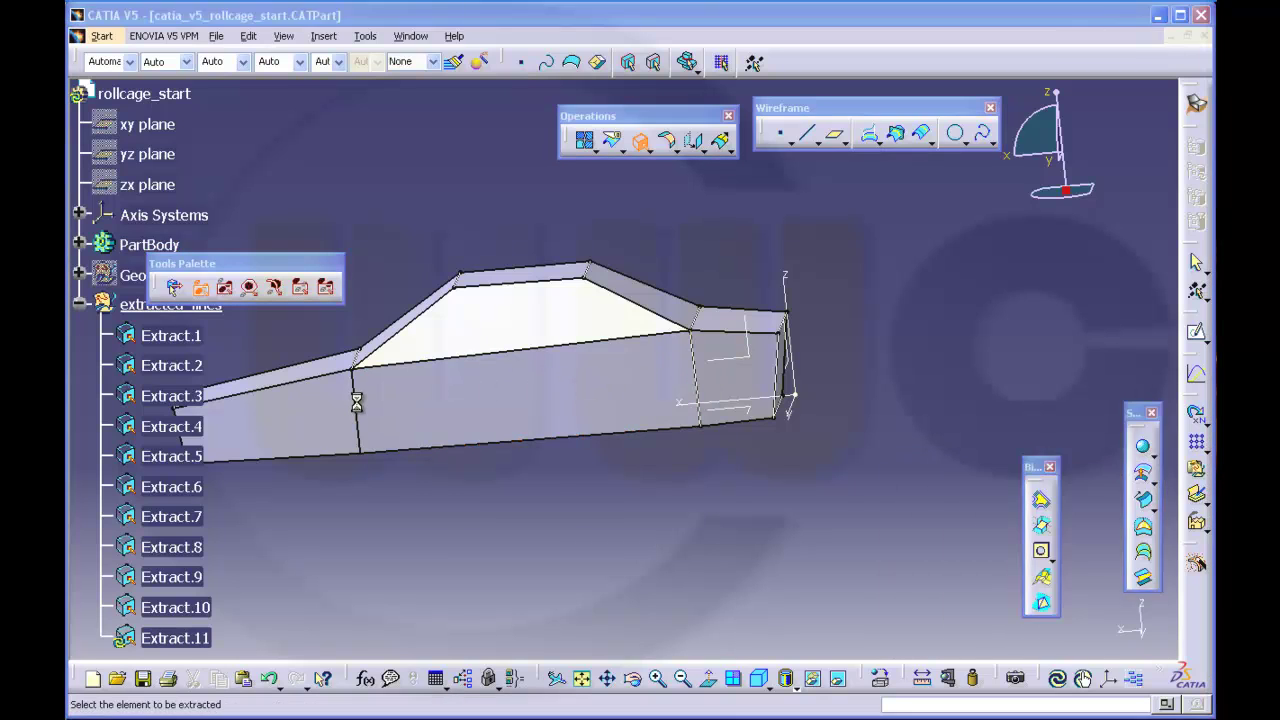
Step: Extract the vertical side edge below the windshield's base and the vertical edge of the front corner
{"action": "left_click", "coordinate": [350, 407]}
{"action": "key", "text": "Return"}
{"action": "middle_click_drag", "start_coordinate": [457, 480], "coordinate": [594, 466]}
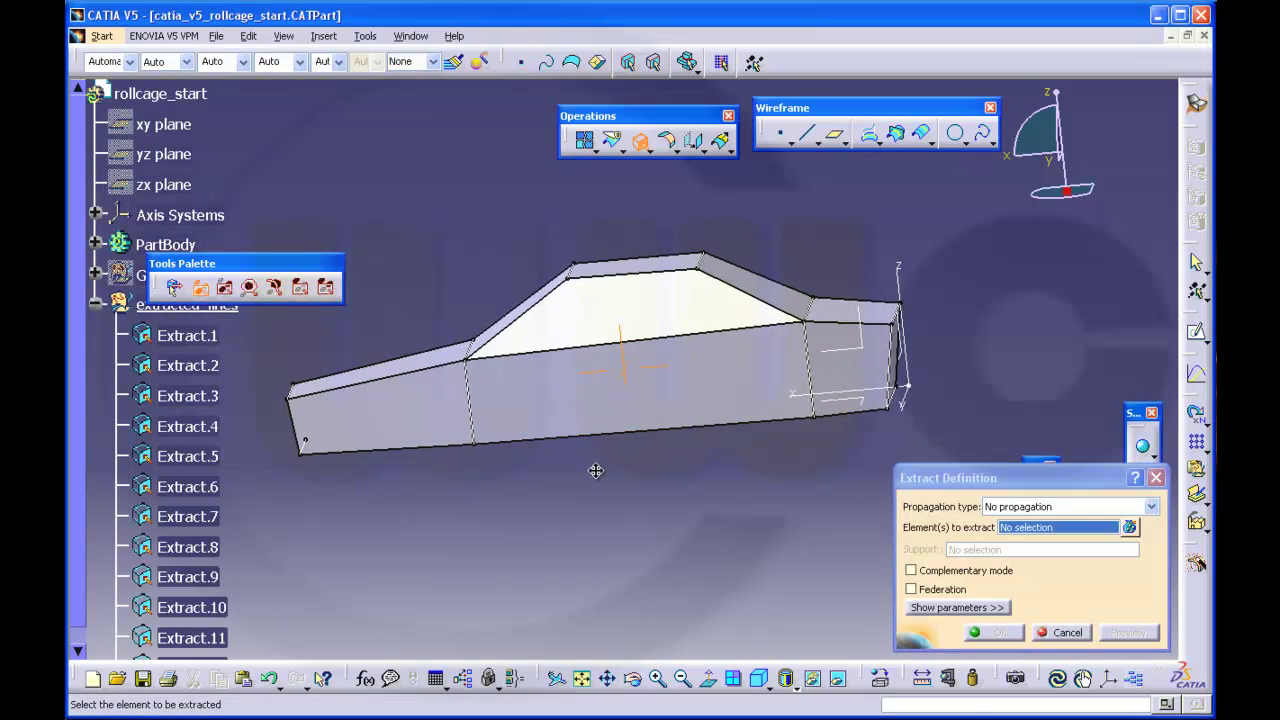
{"action": "left_click", "coordinate": [362, 418]}
{"action": "key", "text": "Return"}
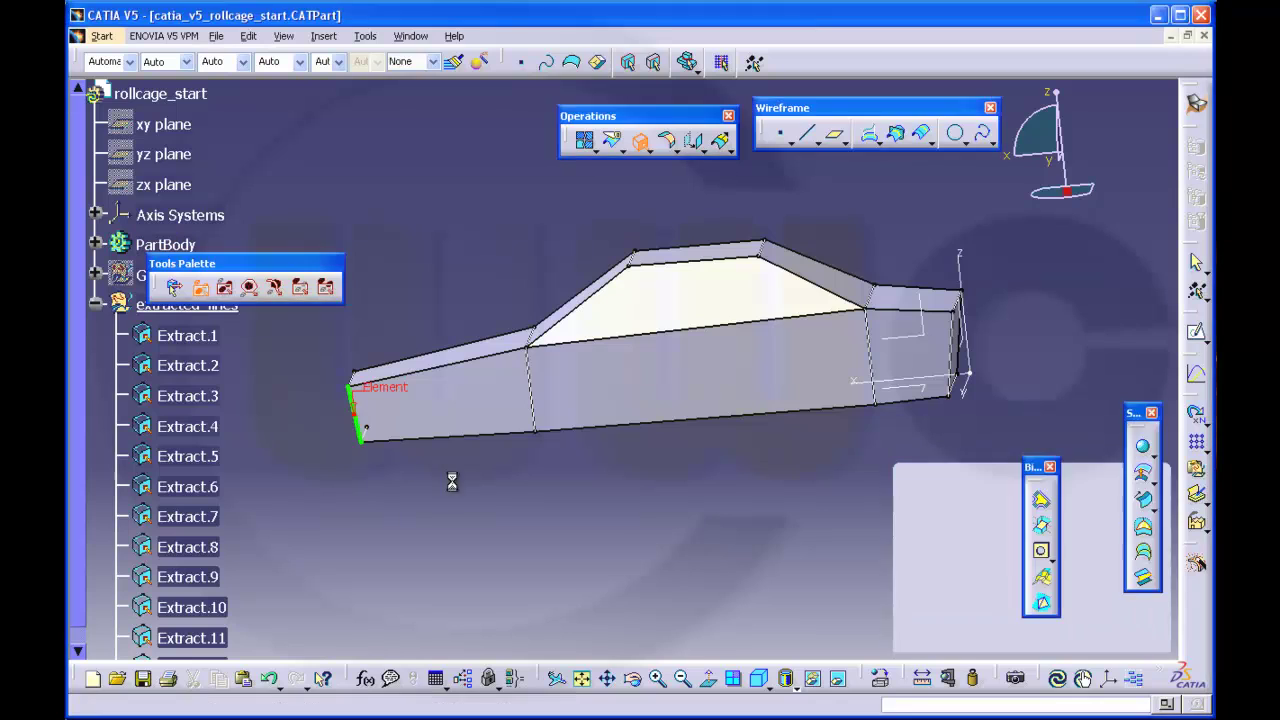
{"action": "middle_click_drag", "start_coordinate": [451, 480], "coordinate": [549, 470]}
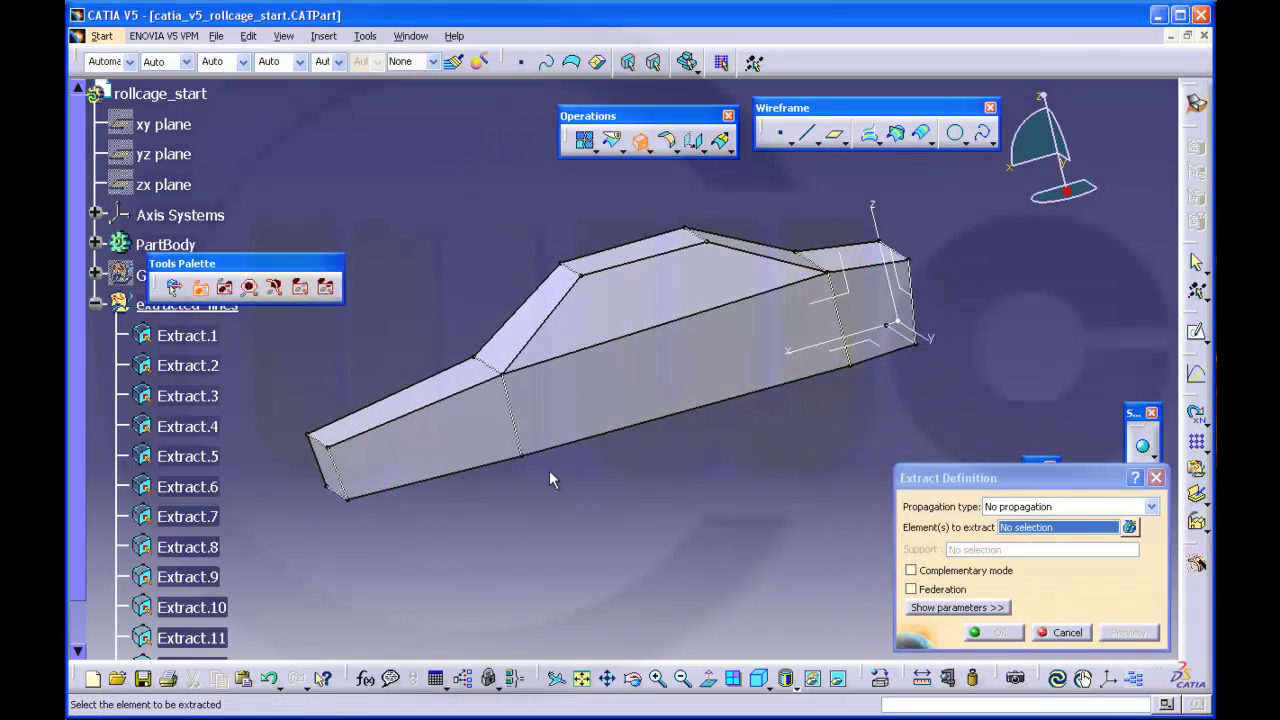
{"action": "left_click", "coordinate": [414, 386]}
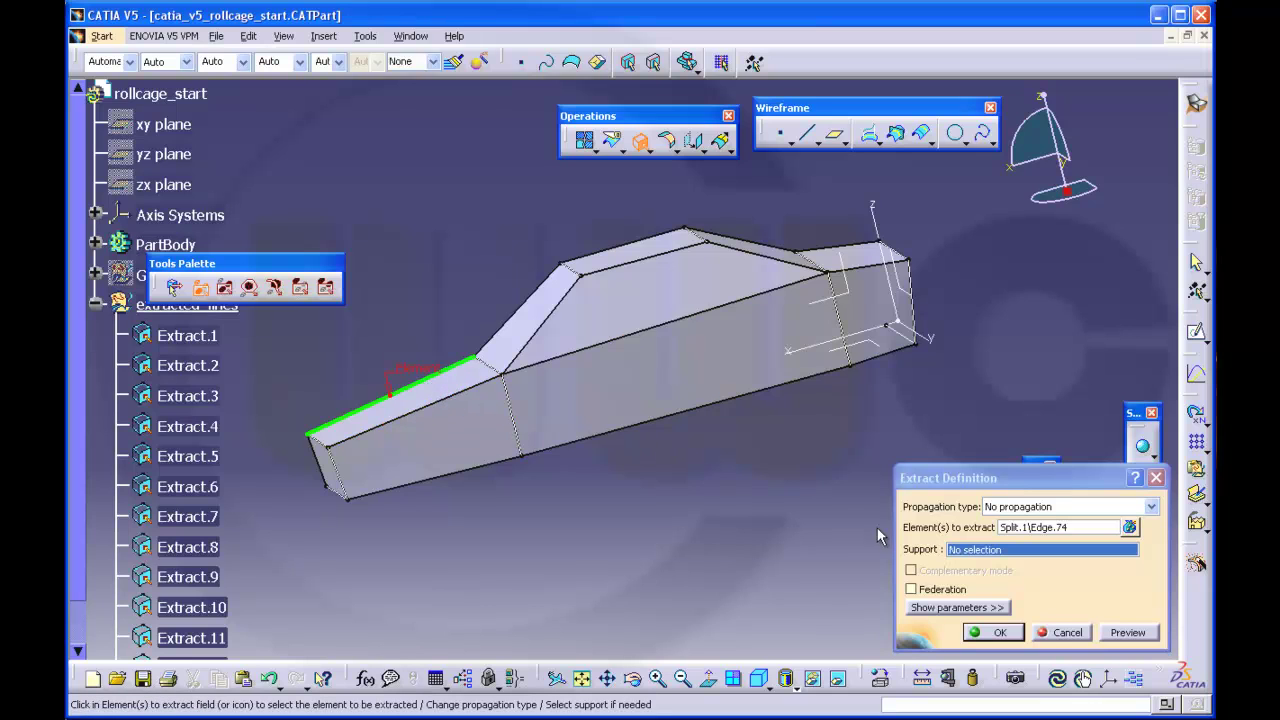
{"action": "left_click", "coordinate": [1048, 634]}
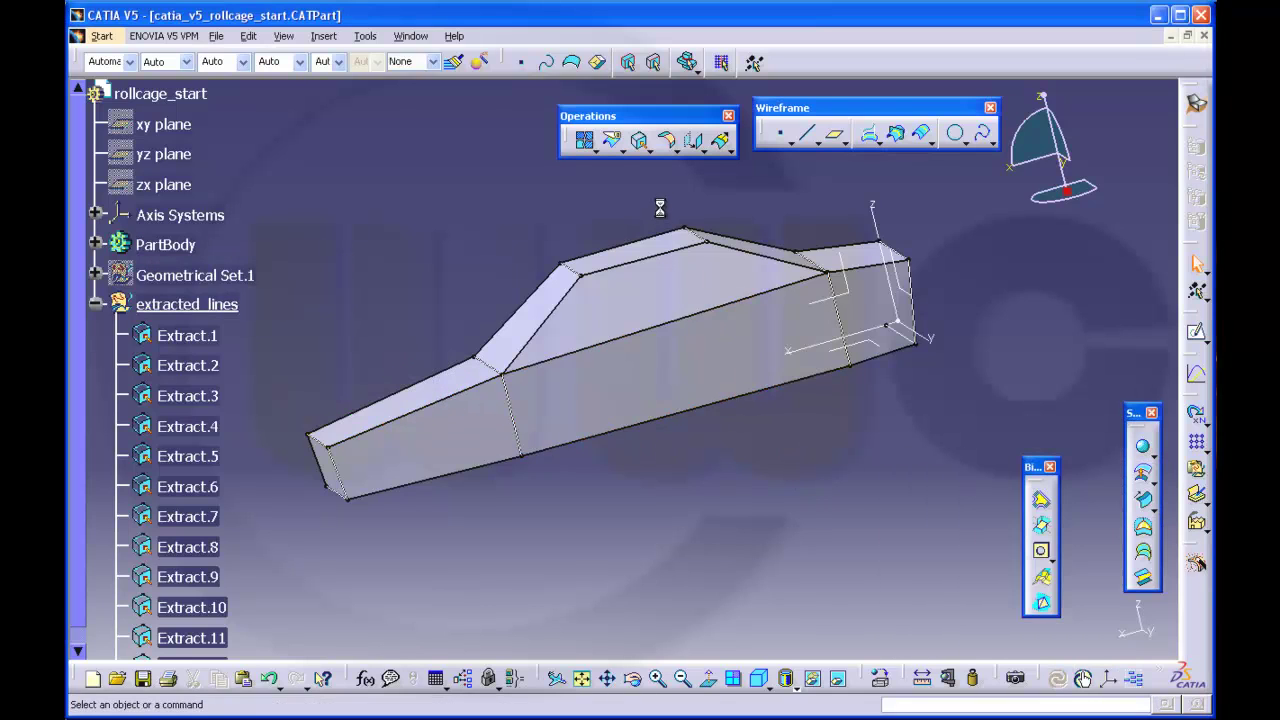
Step: Extract the near side's upper and lower edges along the hood section of the car body
{"action": "left_click", "coordinate": [642, 142]}
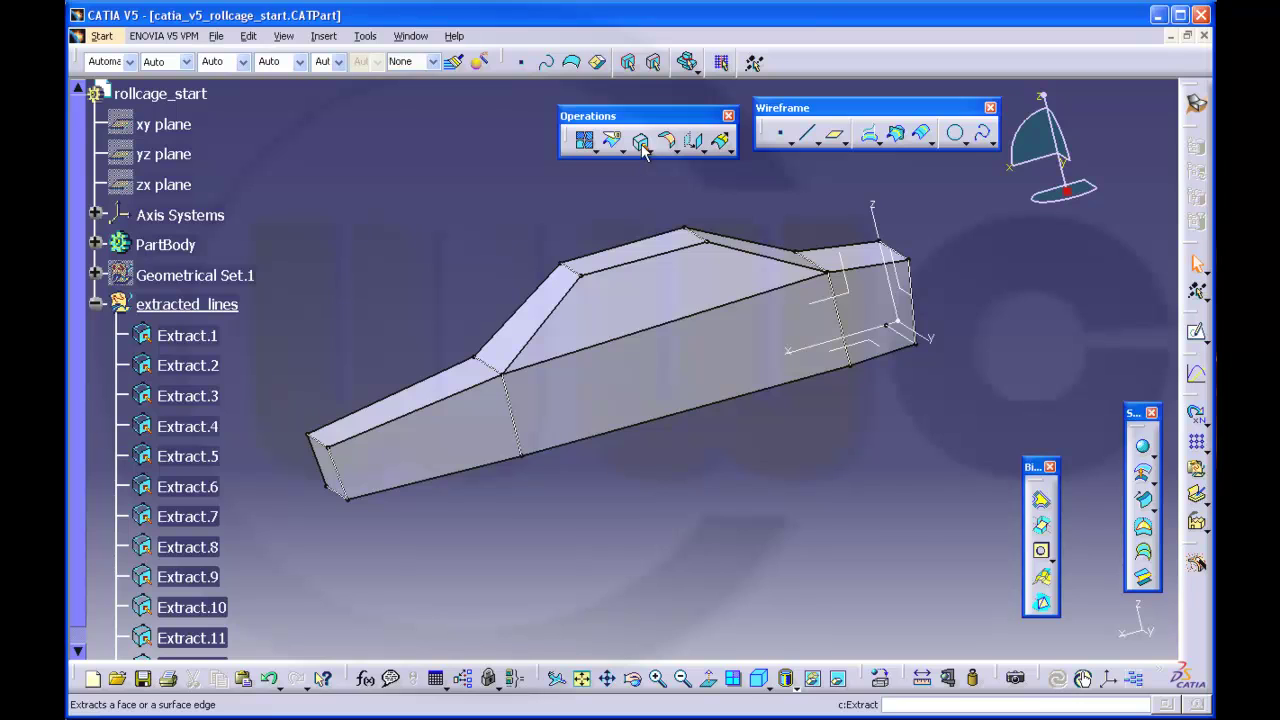
{"action": "left_click", "coordinate": [463, 393]}
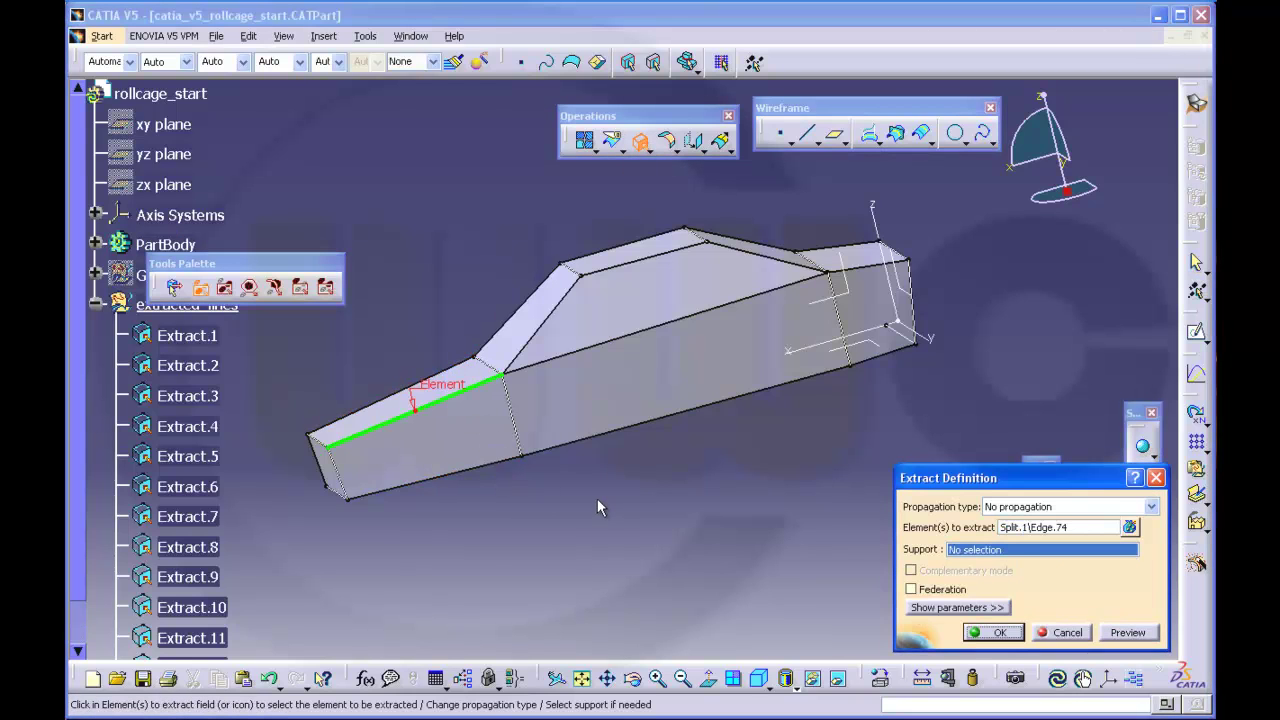
{"action": "key", "text": "Return"}
{"action": "left_click", "coordinate": [486, 466]}
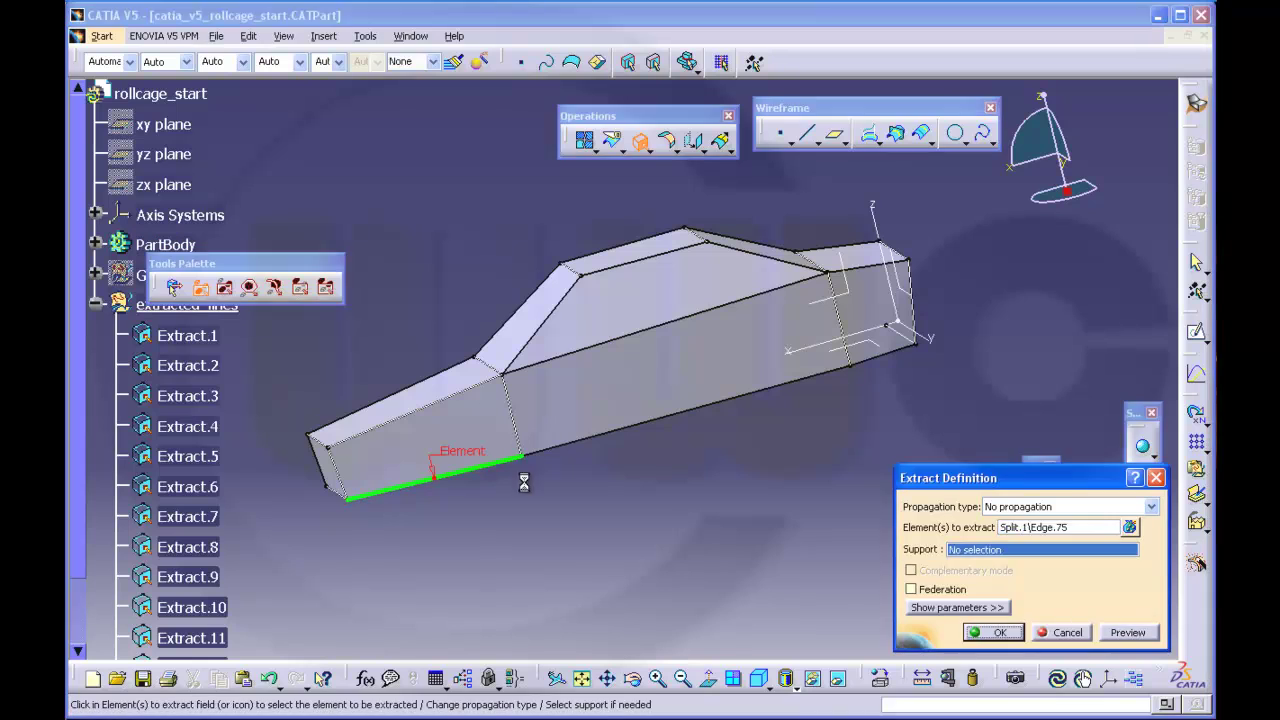
{"action": "key", "text": "Return"}
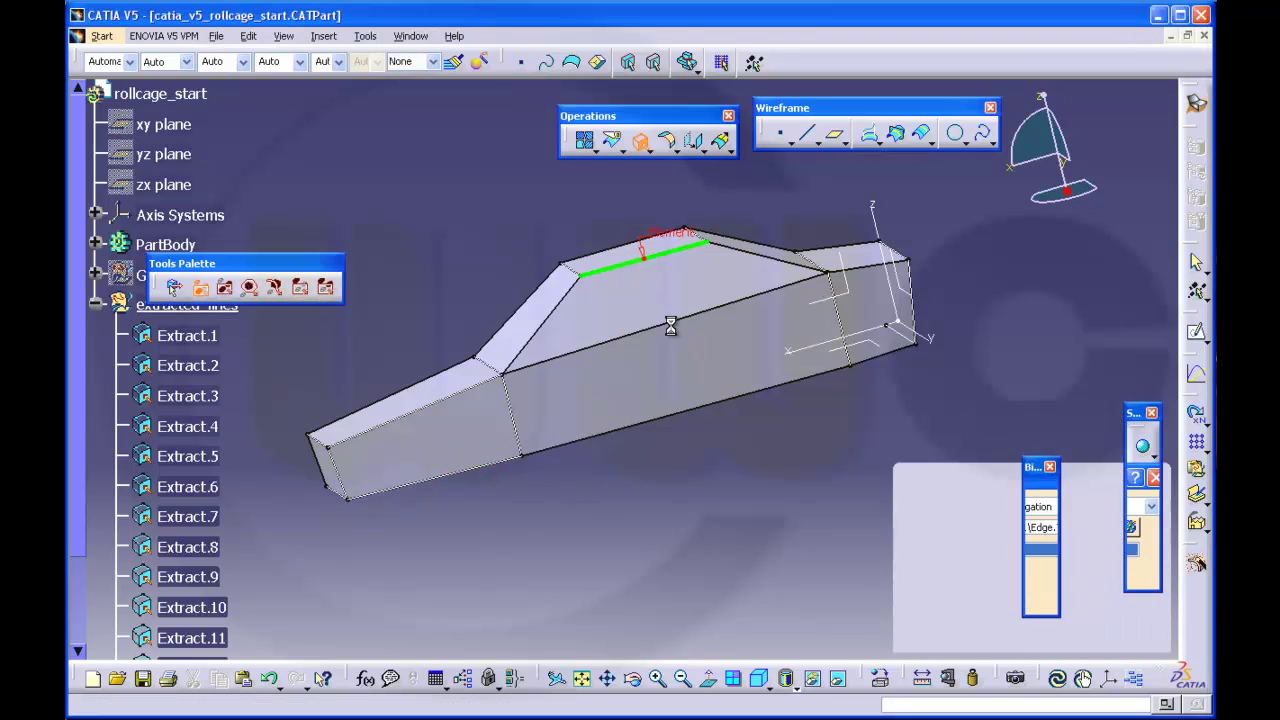
Step: Extract the roof's near side edge and the near side's upper and lower edges along the middle and rear body sections
{"action": "left_click", "coordinate": [660, 335]}
{"action": "key", "text": "Return"}
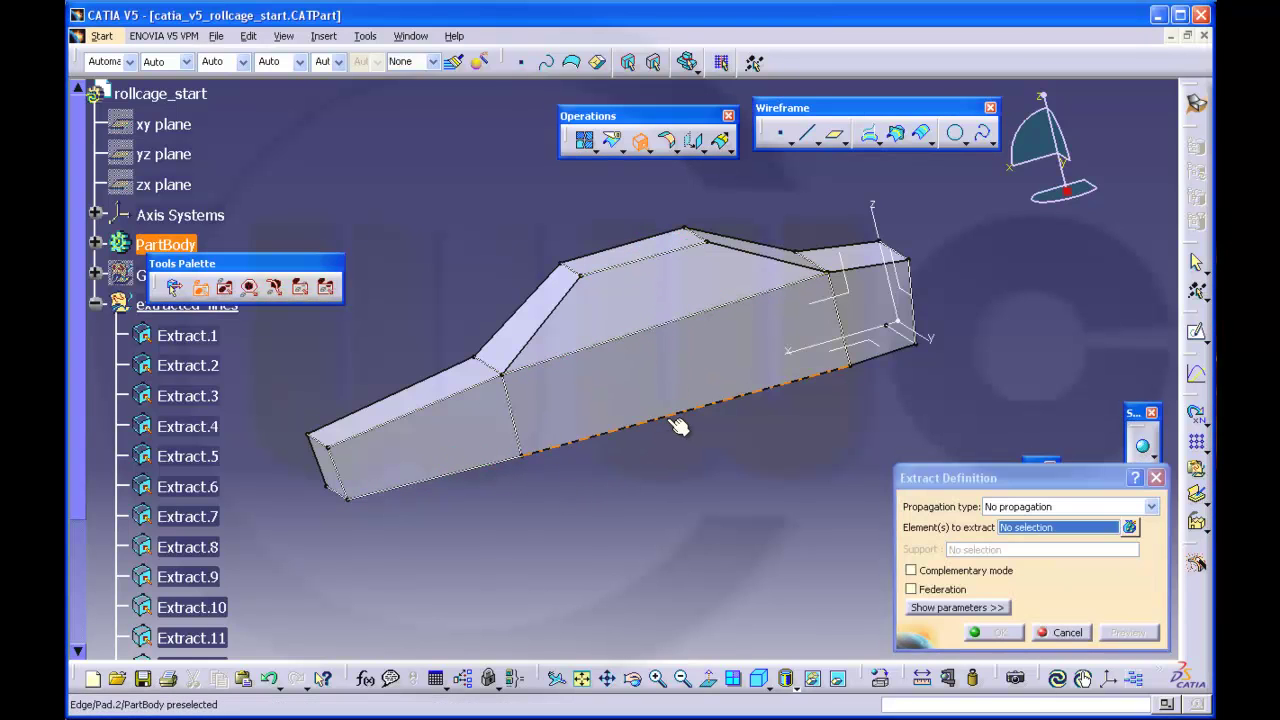
{"action": "left_click", "coordinate": [667, 420]}
{"action": "key", "text": "Return"}
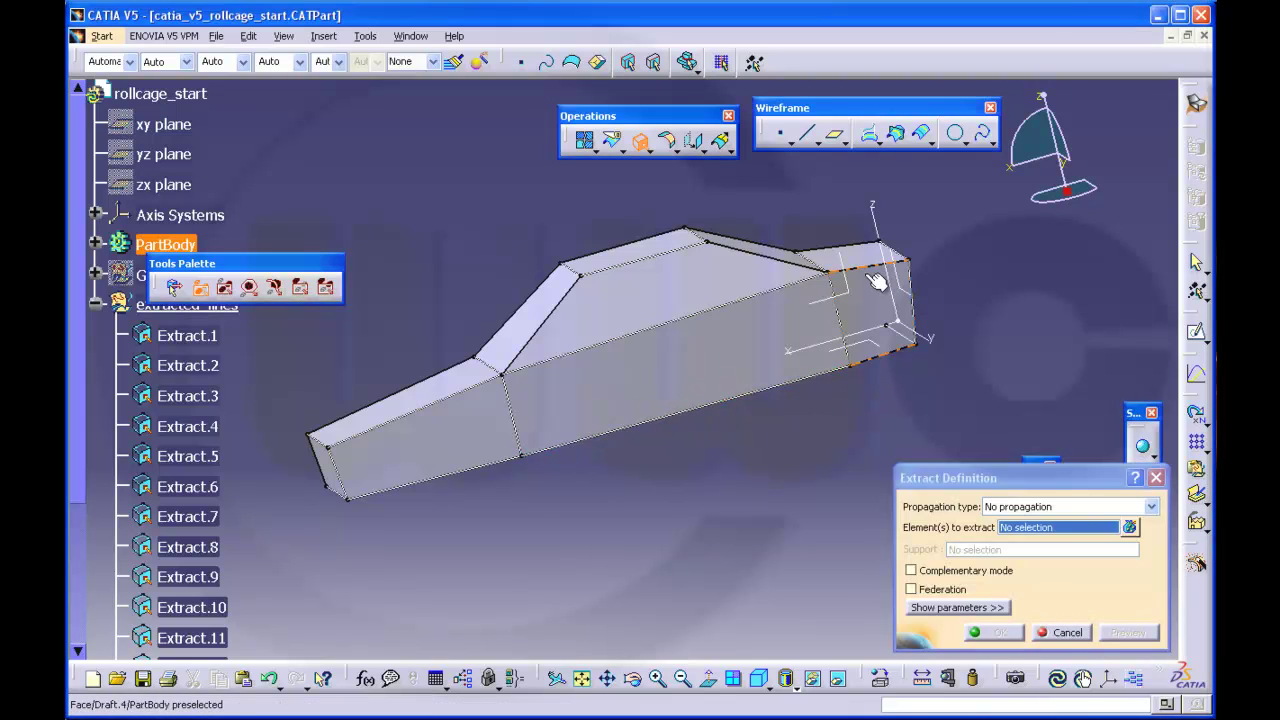
{"action": "left_click", "coordinate": [873, 272]}
{"action": "key", "text": "Return"}
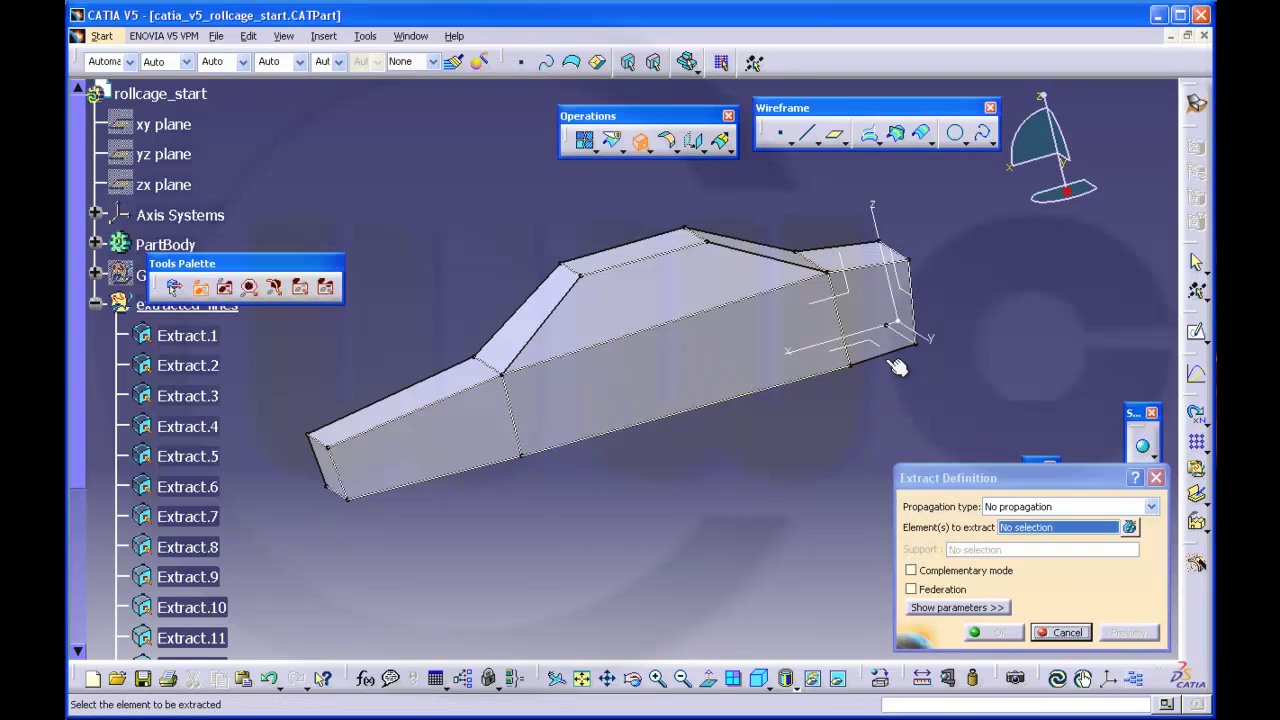
{"action": "left_click", "coordinate": [897, 363]}
{"action": "key", "text": "Return"}
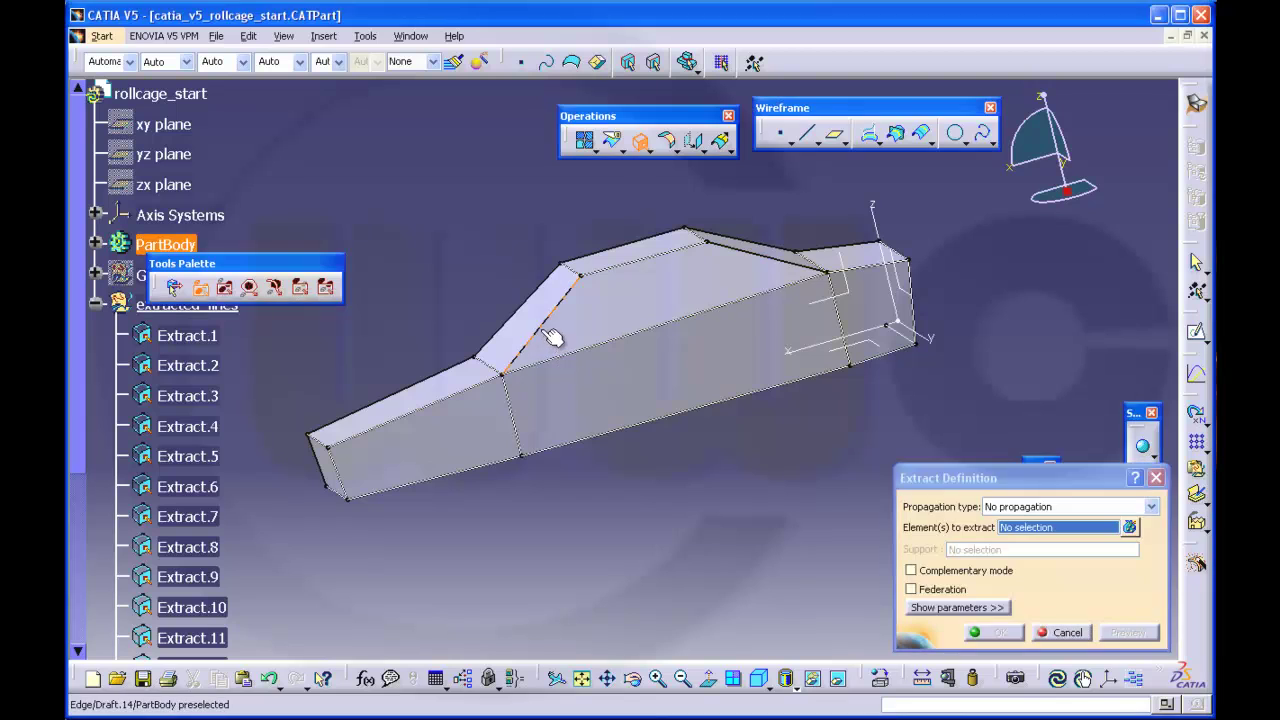
Step: Extract the near slanted side edges of the windshield and the rear window, and end the extraction
{"action": "left_click", "coordinate": [552, 326]}
{"action": "key", "text": "Return"}
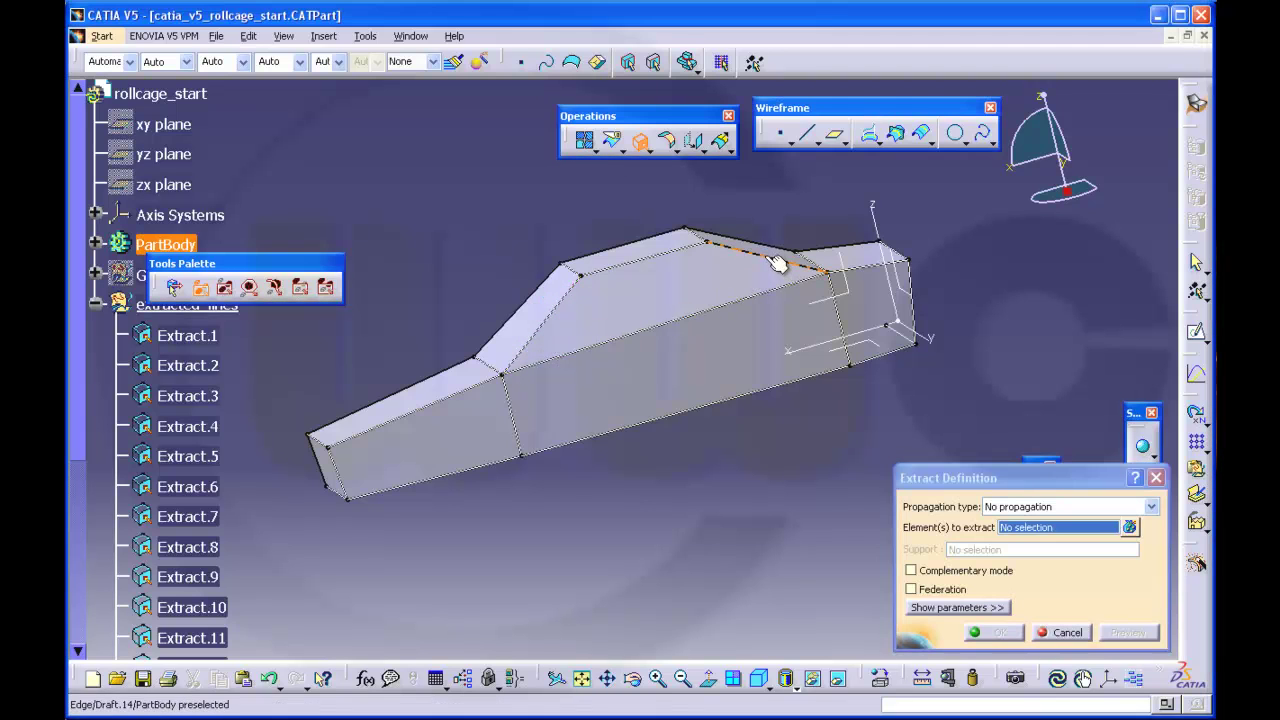
{"action": "left_click", "coordinate": [780, 266]}
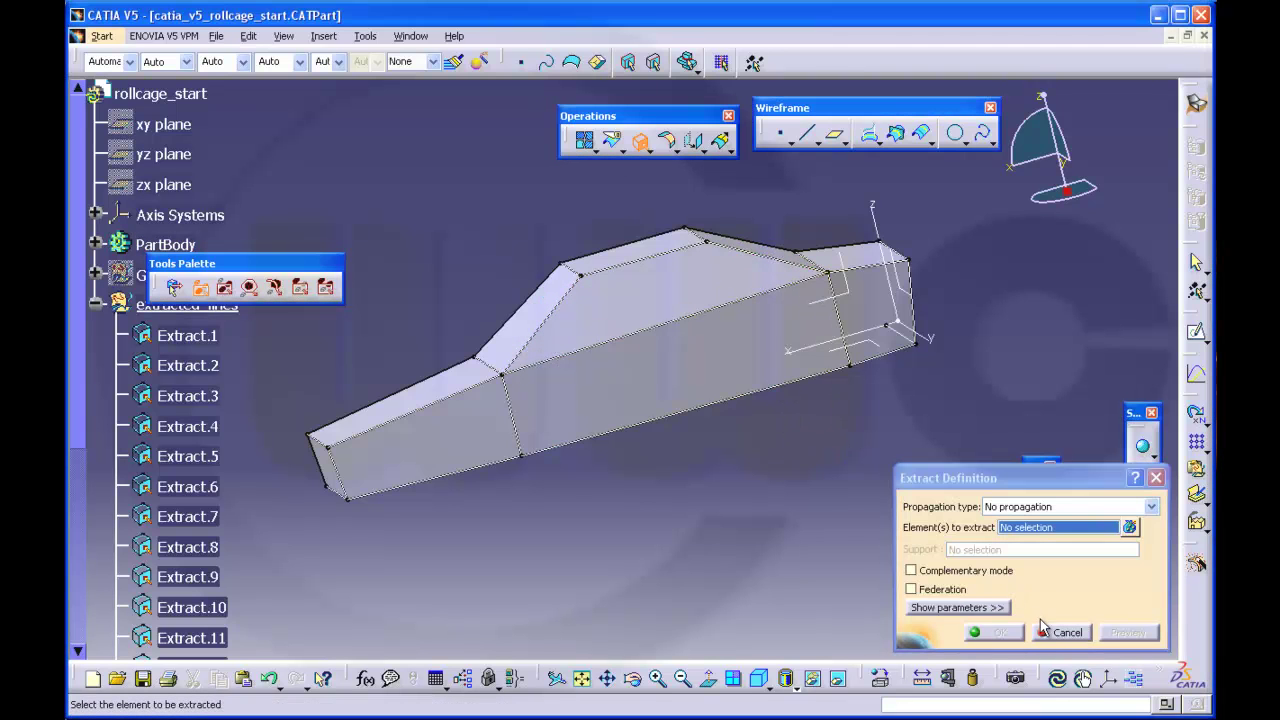
{"action": "left_click", "coordinate": [1043, 627]}
Step: Collapse the extracted_lines set in the tree and hide the PartBody, leaving only the extracted wireframe displayed
{"action": "middle_click_drag", "start_coordinate": [484, 559], "coordinate": [588, 476]}
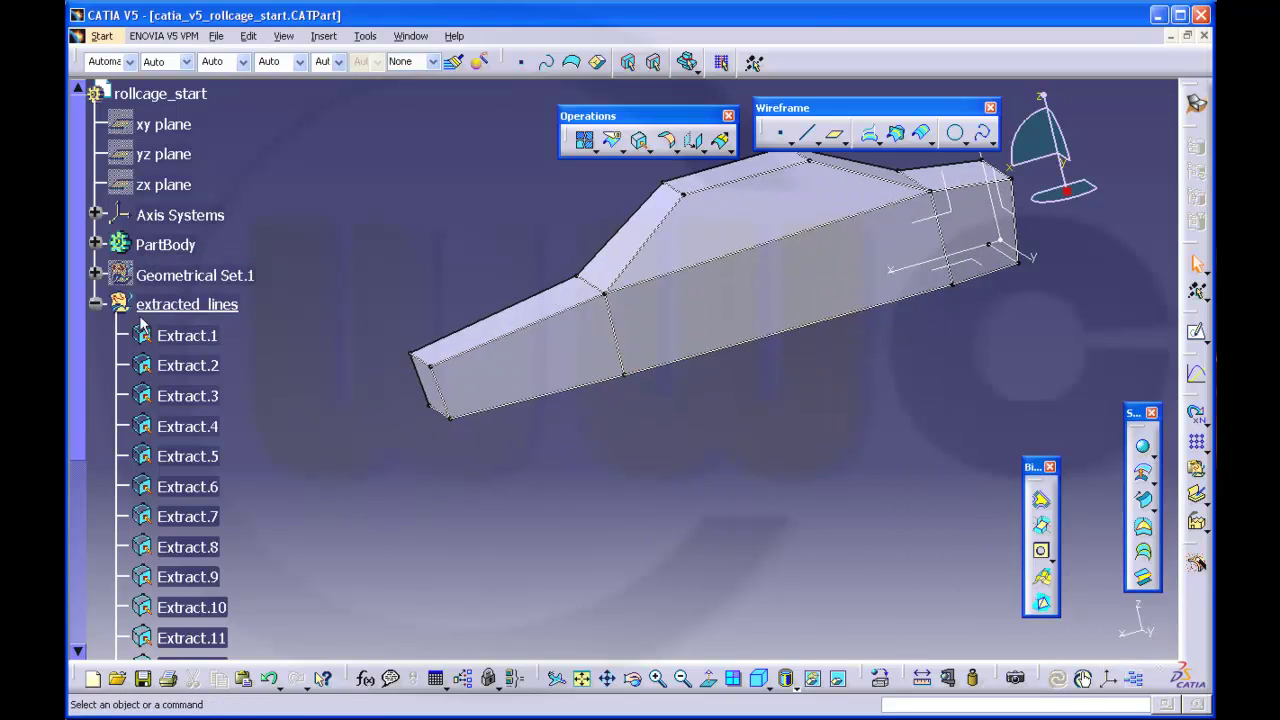
{"action": "left_click", "coordinate": [96, 304]}
{"action": "left_click", "coordinate": [150, 245]}
{"action": "right_click", "coordinate": [167, 250]}
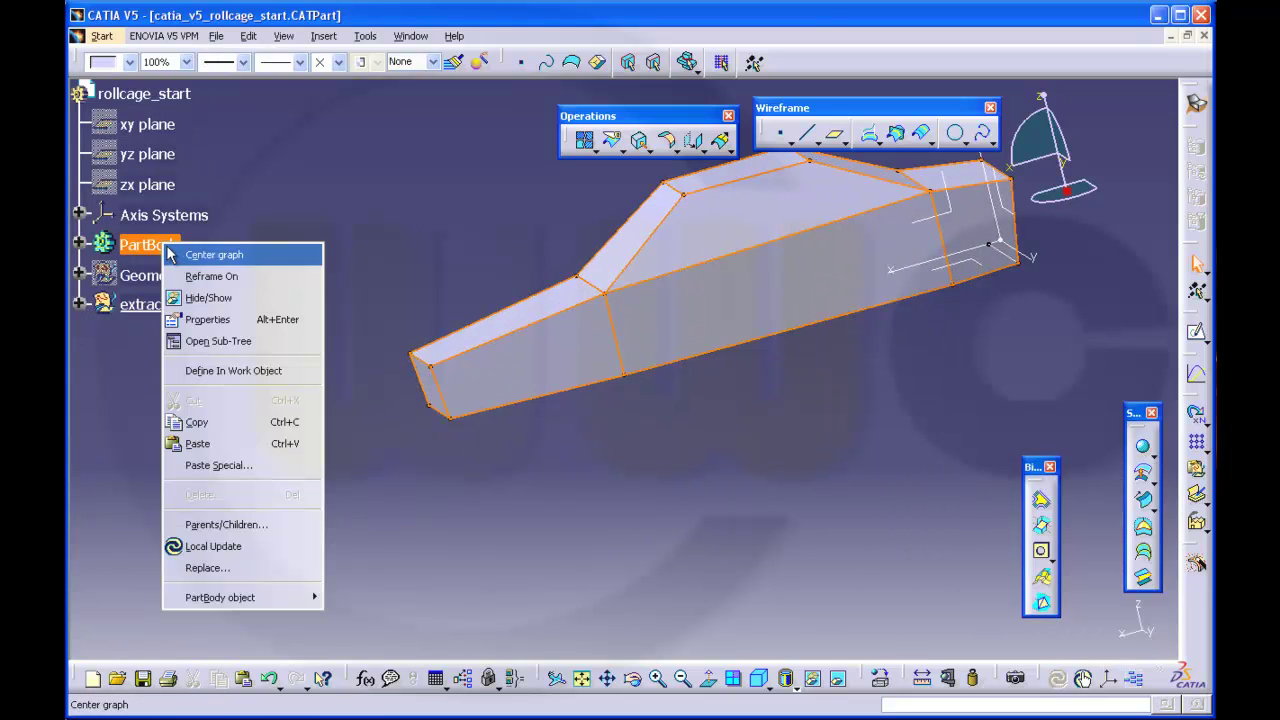
{"action": "left_click", "coordinate": [208, 298]}
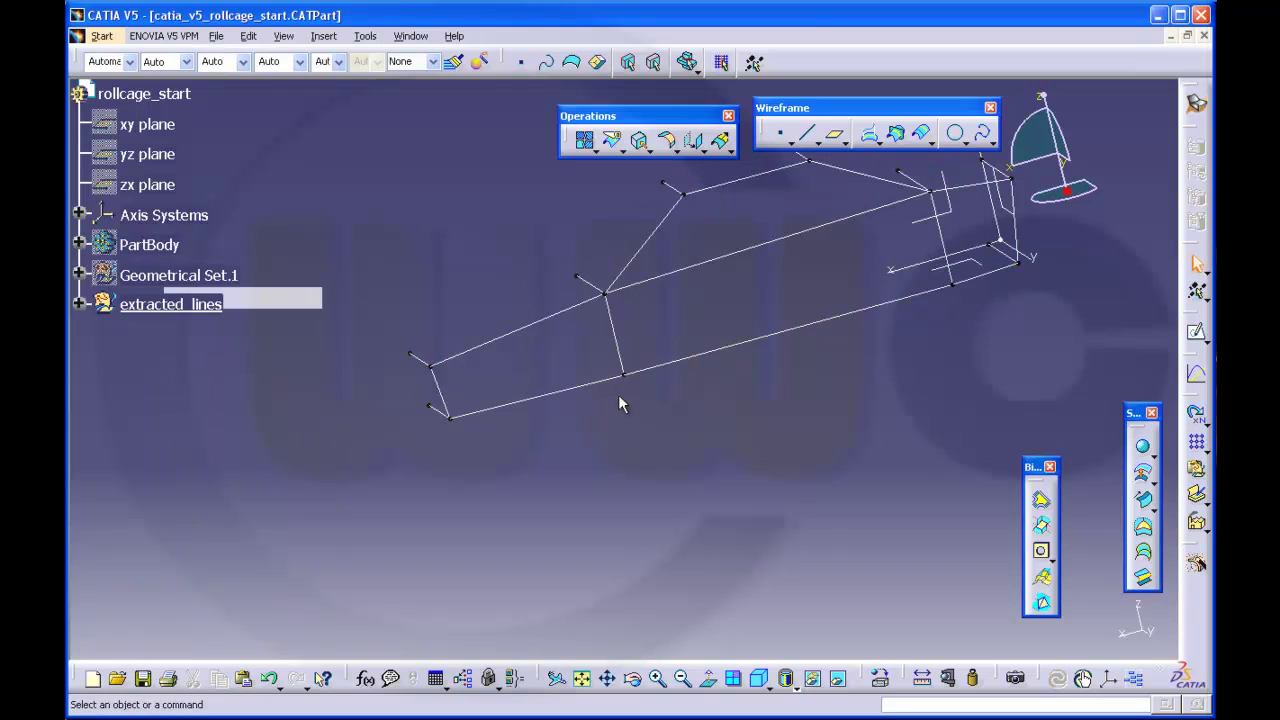
Step: Sweep a circular tube of 3 mm radius along the lower cross line at the near end of the wireframe
{"action": "middle_click_drag", "start_coordinate": [620, 403], "coordinate": [661, 397]}
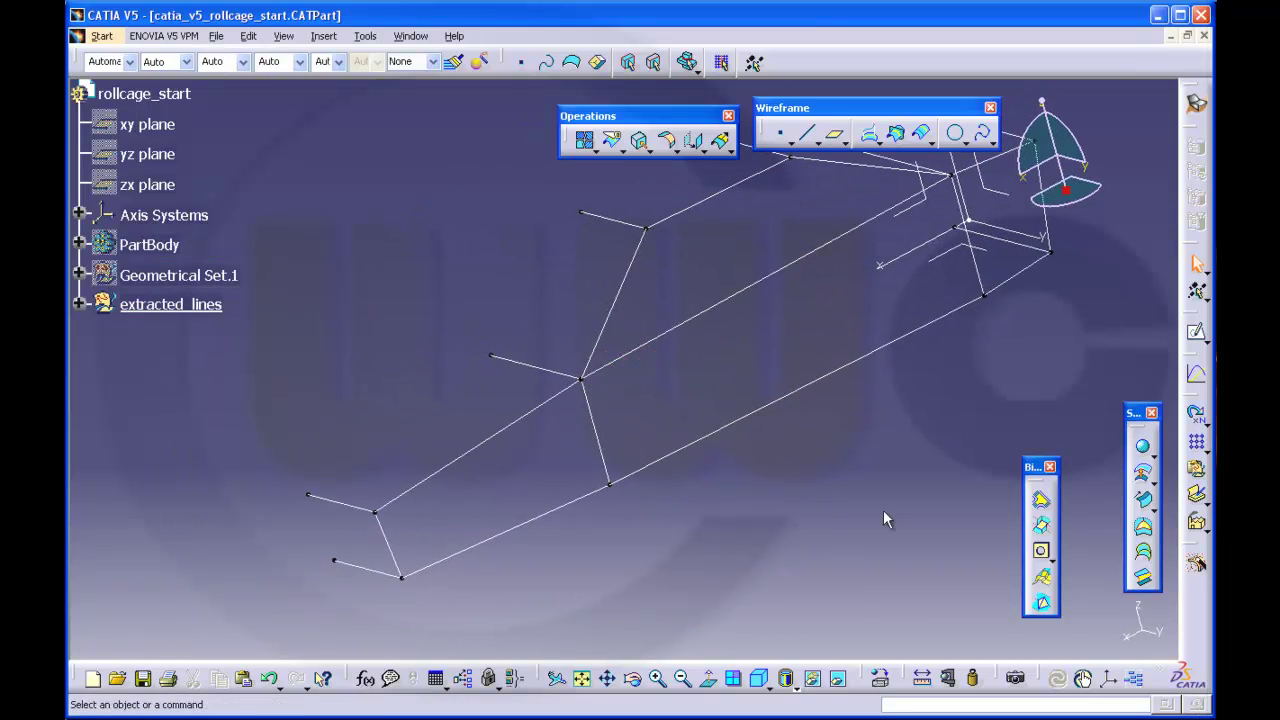
{"action": "left_click", "coordinate": [1143, 499]}
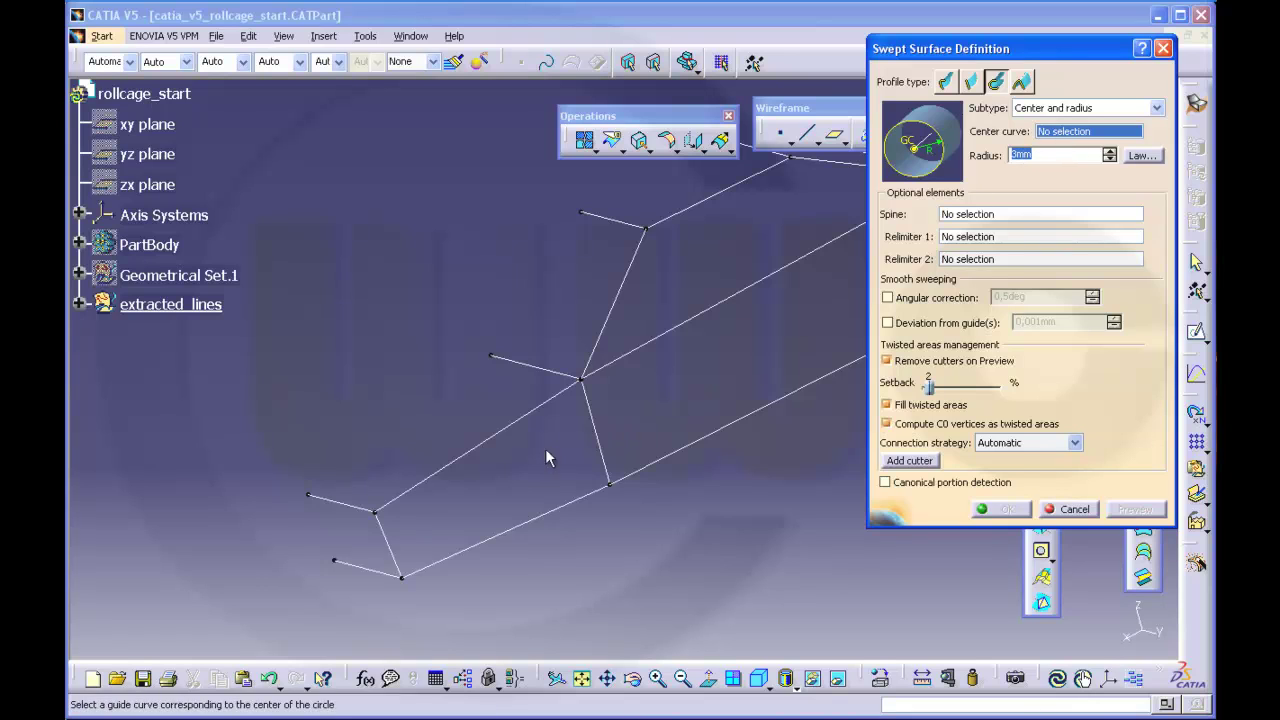
{"action": "left_click", "coordinate": [374, 569]}
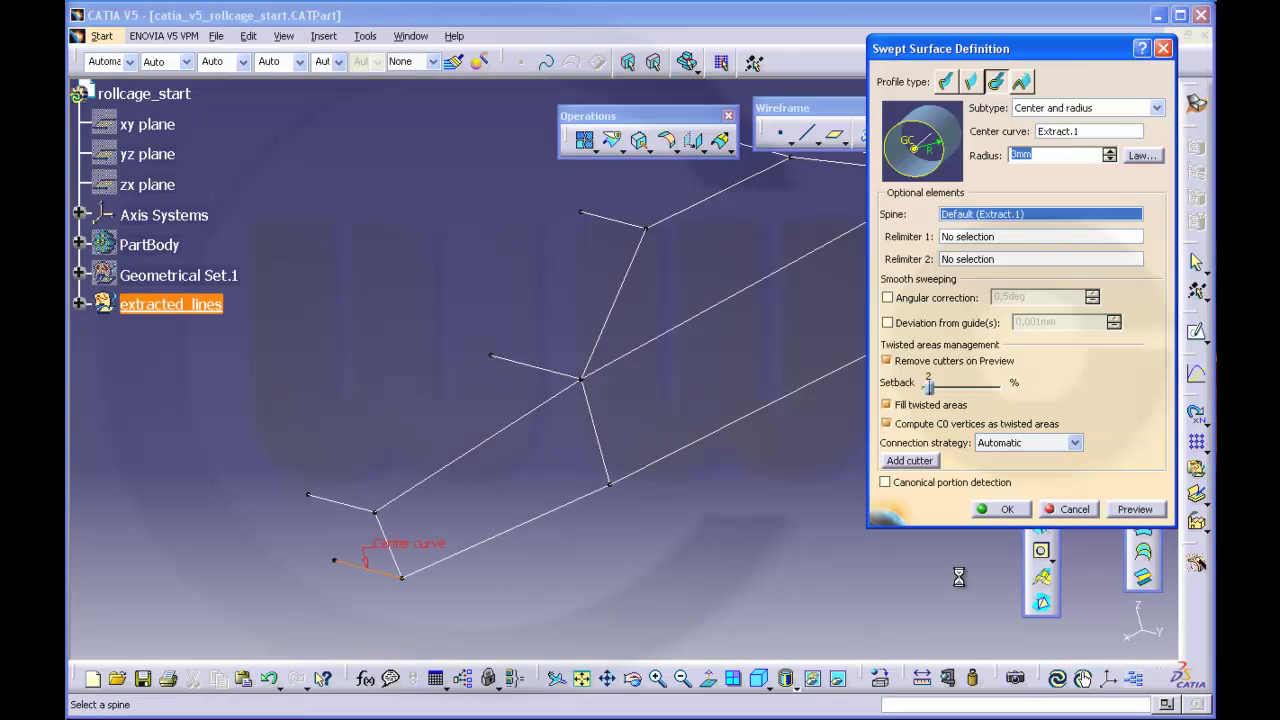
{"action": "left_click", "coordinate": [1006, 510]}
Step: Try to cap the tube's open near-side end with a Fill surface using the swept tube as tangent support
{"action": "middle_click_drag", "start_coordinate": [652, 537], "coordinate": [777, 310]}
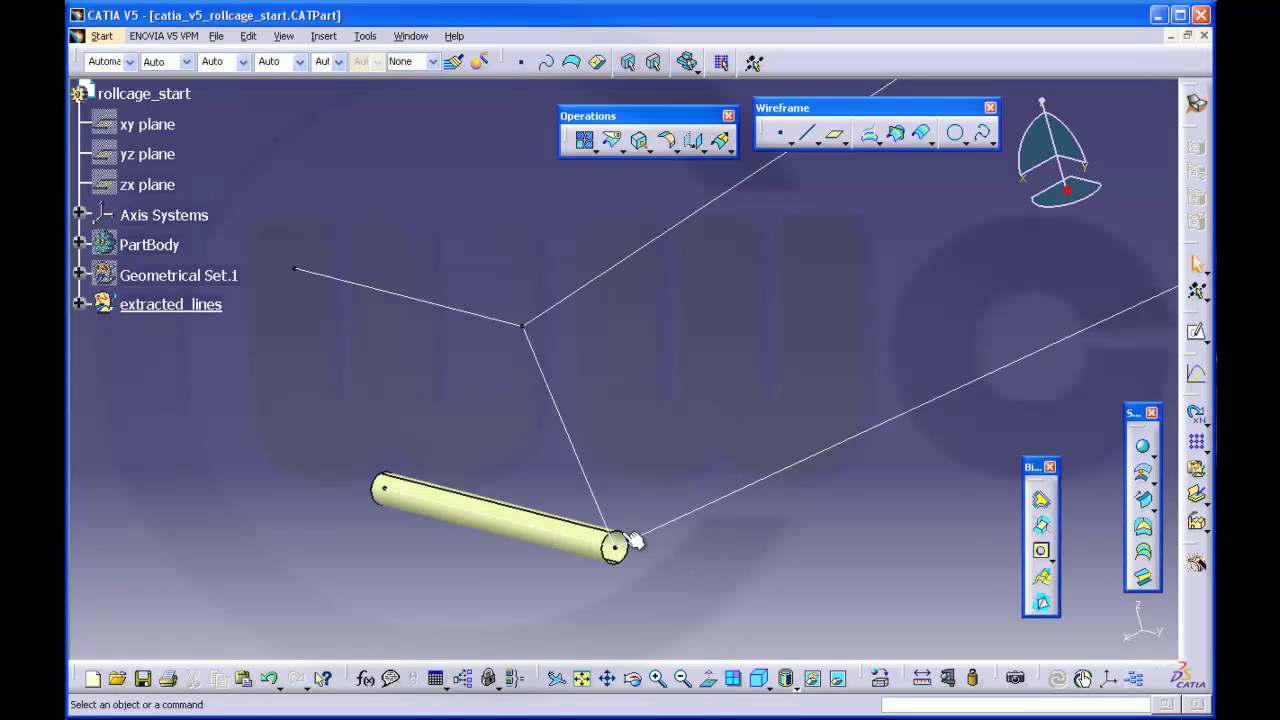
{"action": "middle_click_drag", "start_coordinate": [772, 565], "coordinate": [756, 545]}
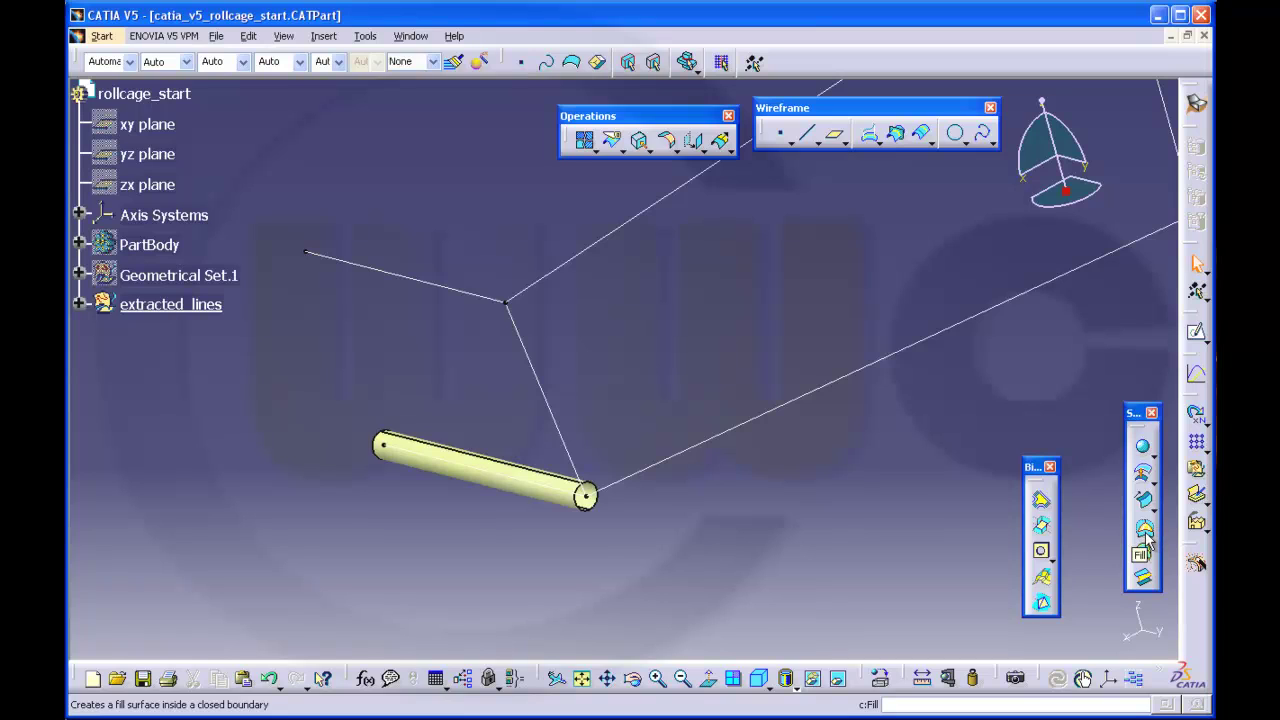
{"action": "middle_click_drag", "start_coordinate": [948, 506], "coordinate": [957, 400]}
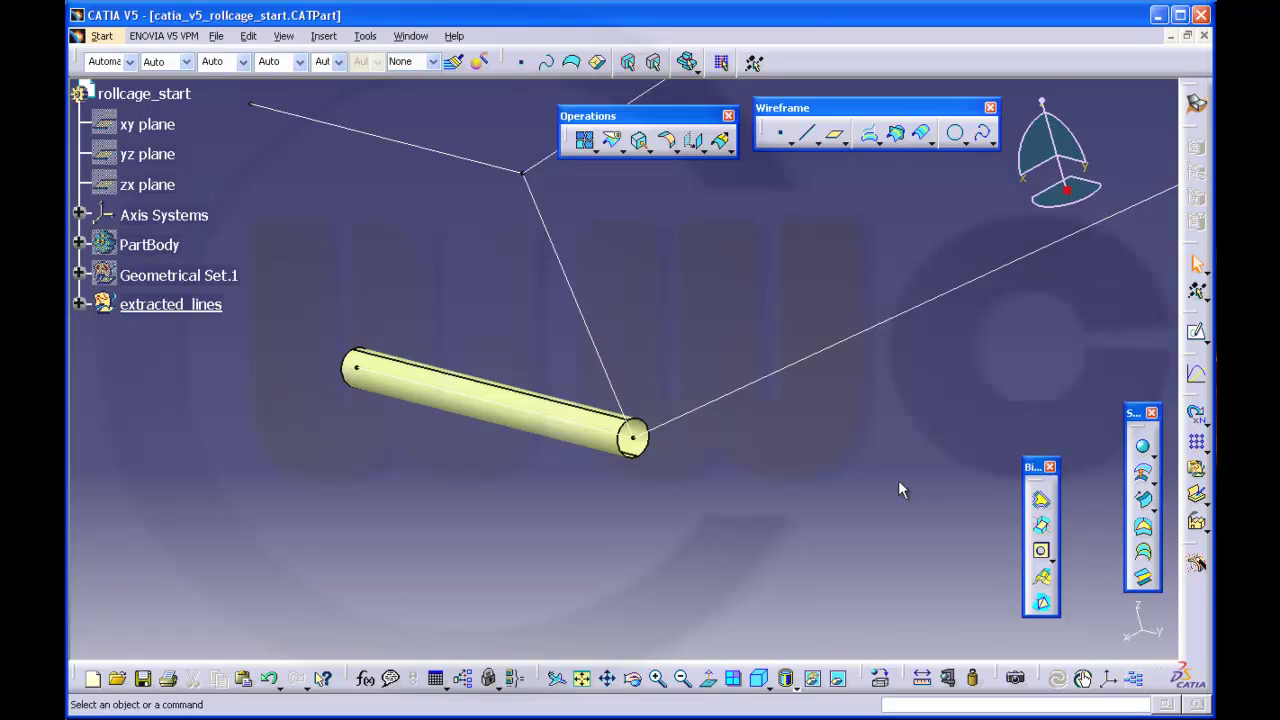
{"action": "left_click", "coordinate": [1143, 525]}
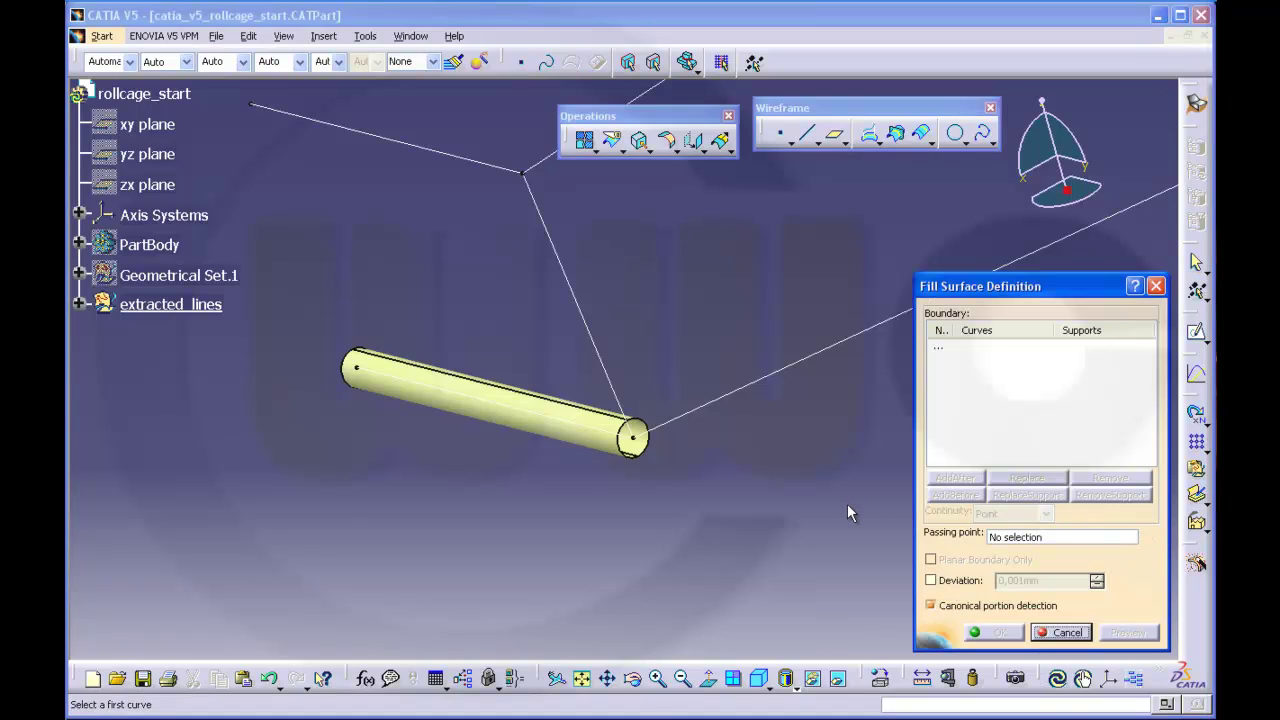
{"action": "mouse_move", "coordinate": [845, 507]}
{"action": "middle_mouse_down", "text": "ctrl"}
{"action": "mouse_move", "coordinate": [771, 509]}
{"action": "mouse_move", "coordinate": [774, 469]}
{"action": "middle_mouse_up", "text": "ctrl"}
{"action": "left_click", "coordinate": [562, 458]}
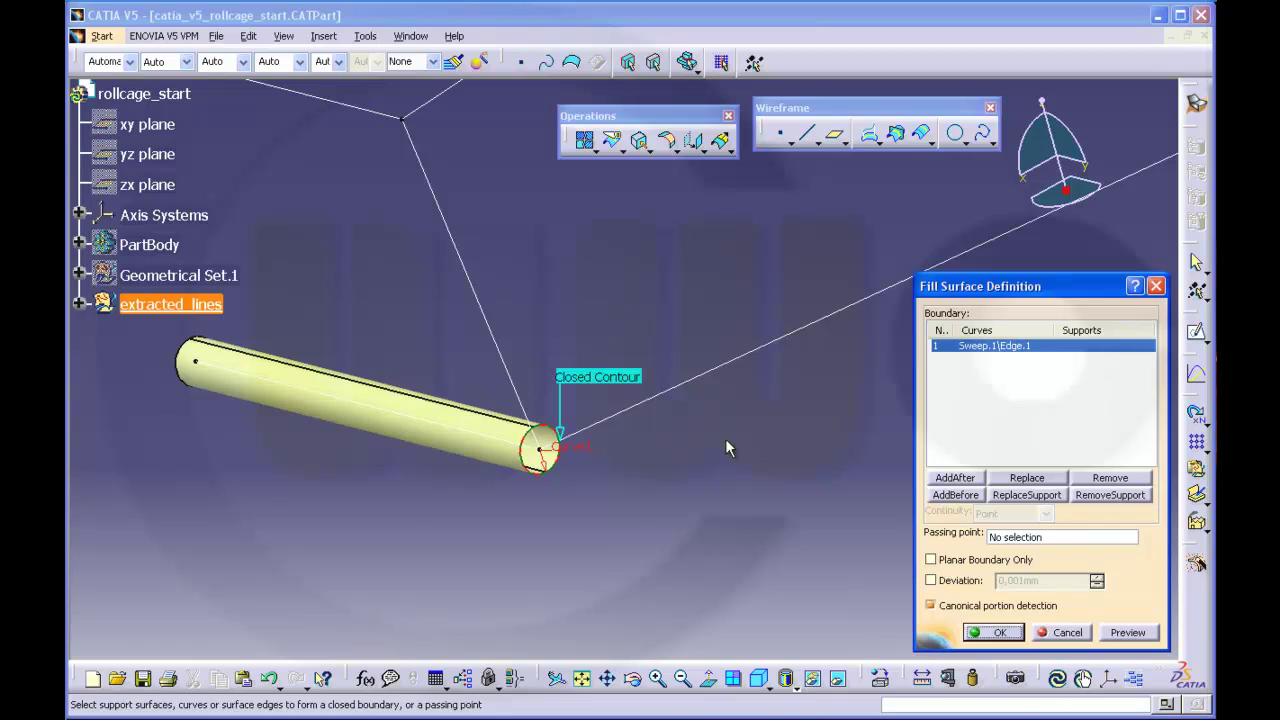
{"action": "left_click", "coordinate": [515, 436]}
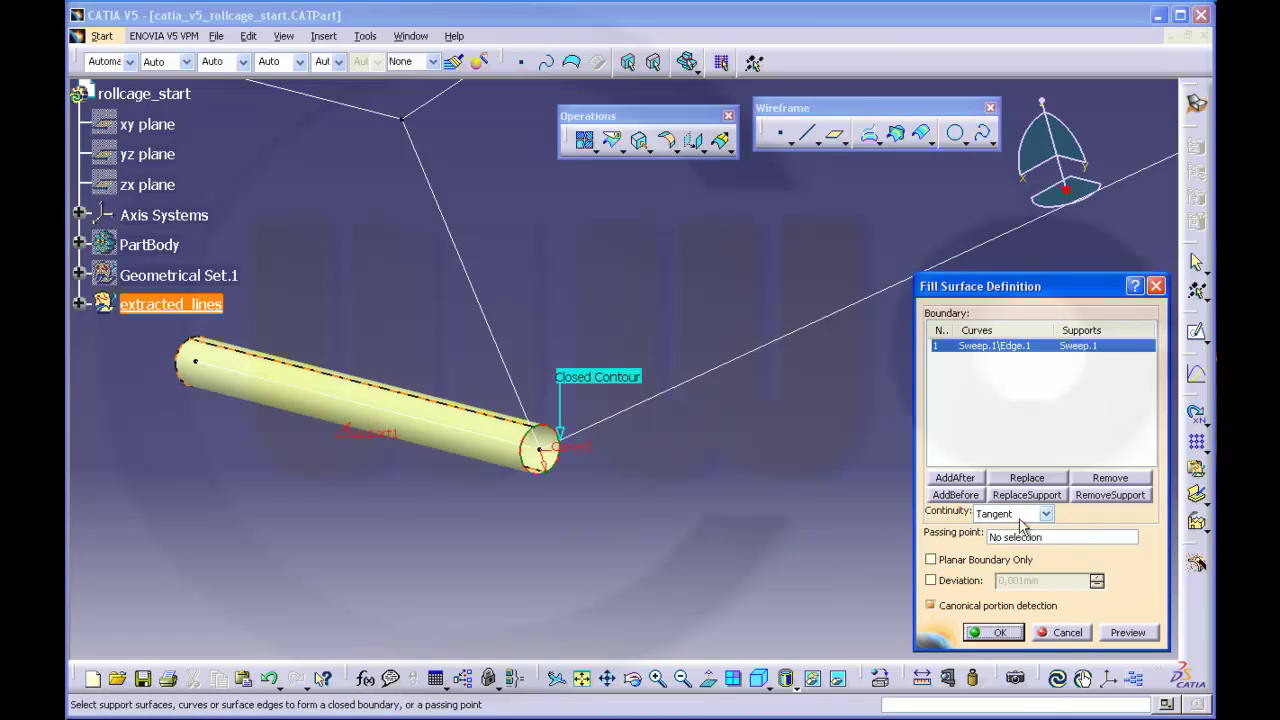
{"action": "left_click", "coordinate": [1128, 633]}
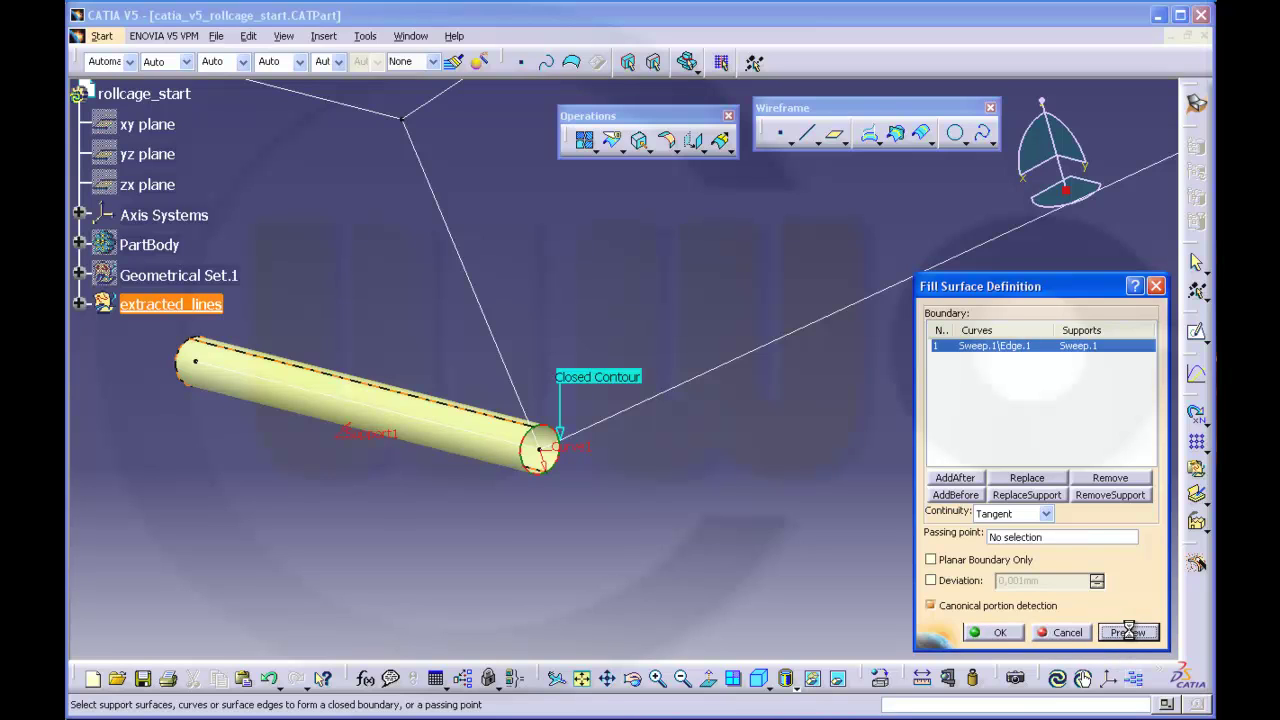
{"action": "left_click", "coordinate": [774, 546]}
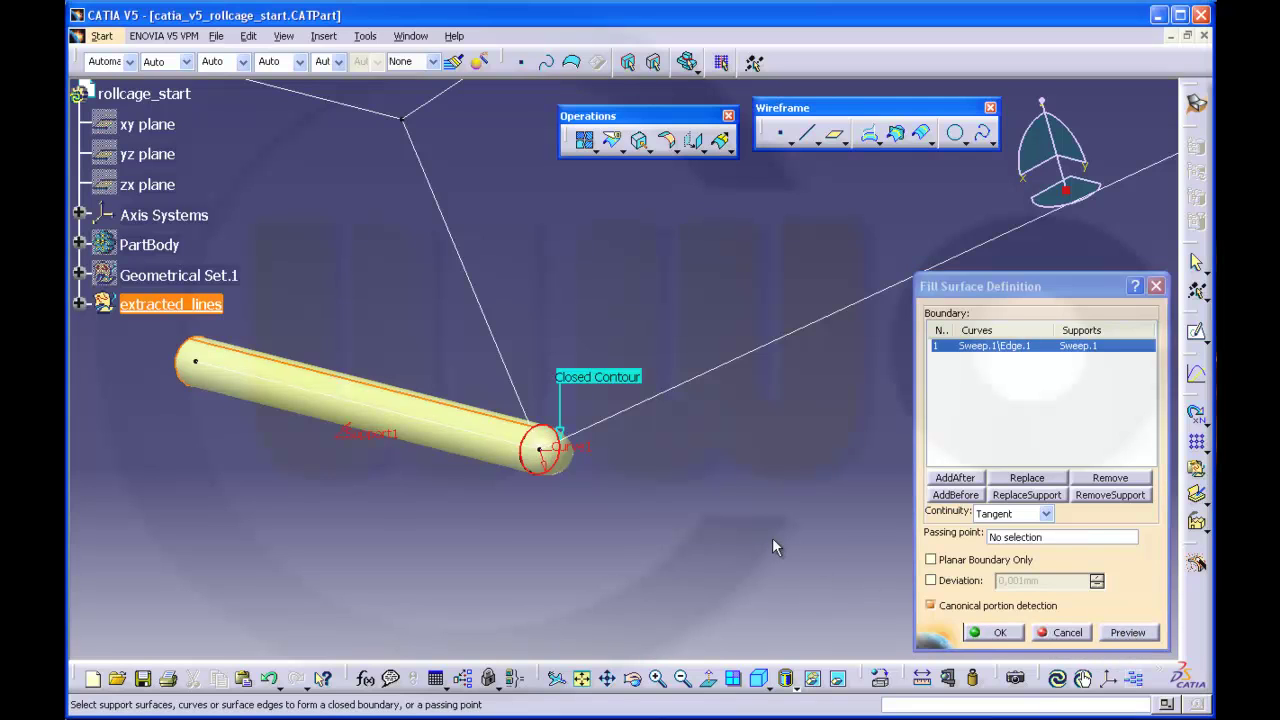
{"action": "left_click", "coordinate": [1012, 633]}
{"action": "middle_click_drag", "start_coordinate": [666, 480], "coordinate": [603, 461]}
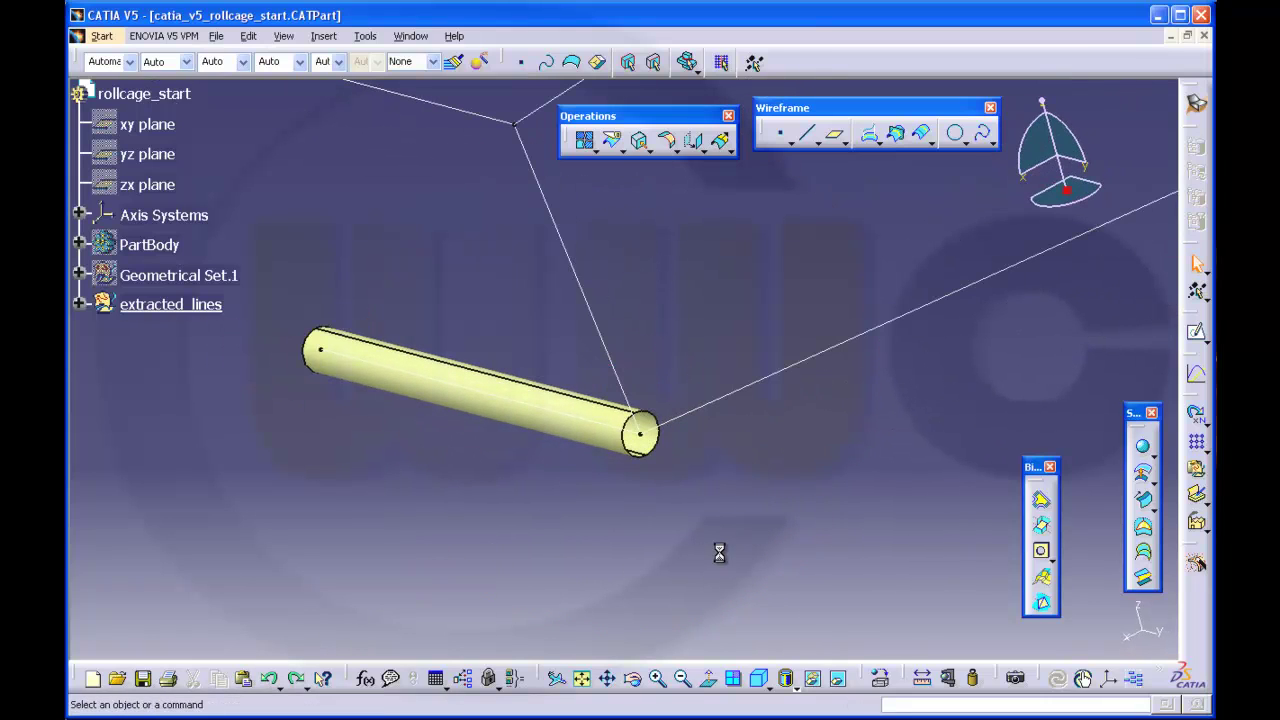
Step: Create a full sphere of 3 mm radius centred on an endpoint created at the tube's near-side end
{"action": "middle_click_drag", "start_coordinate": [720, 551], "coordinate": [678, 527]}
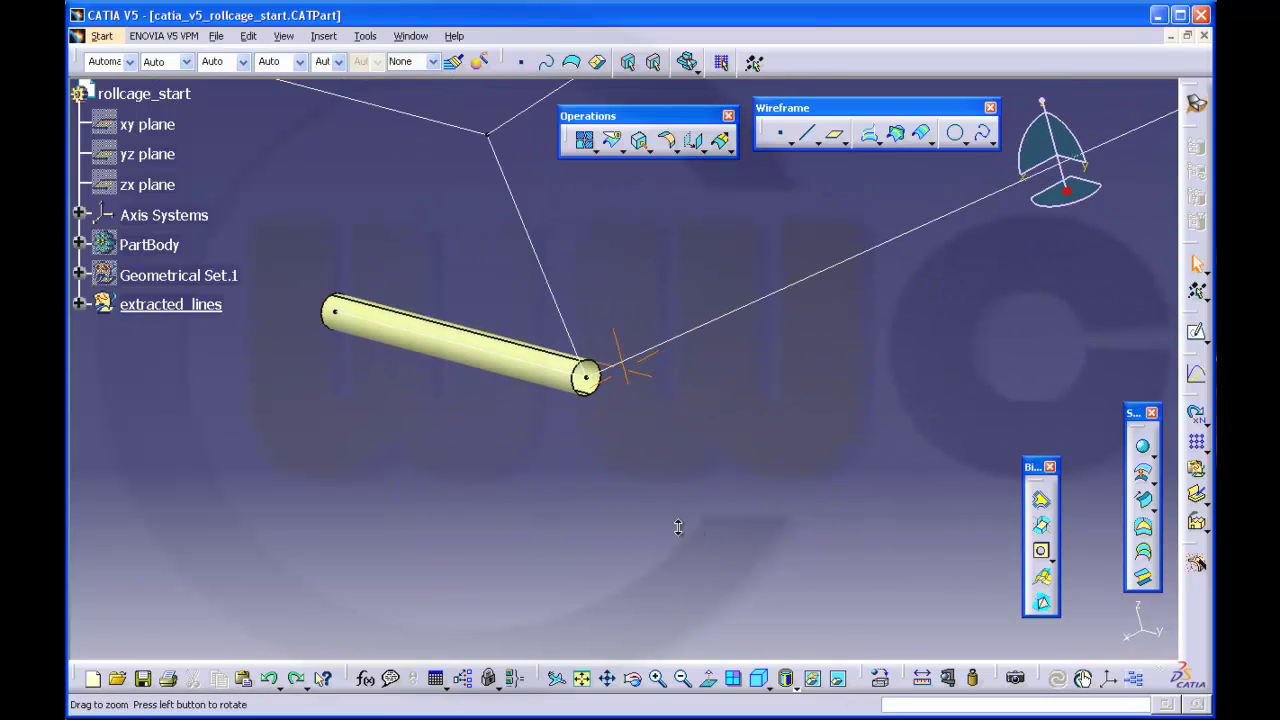
{"action": "left_click", "coordinate": [1144, 450]}
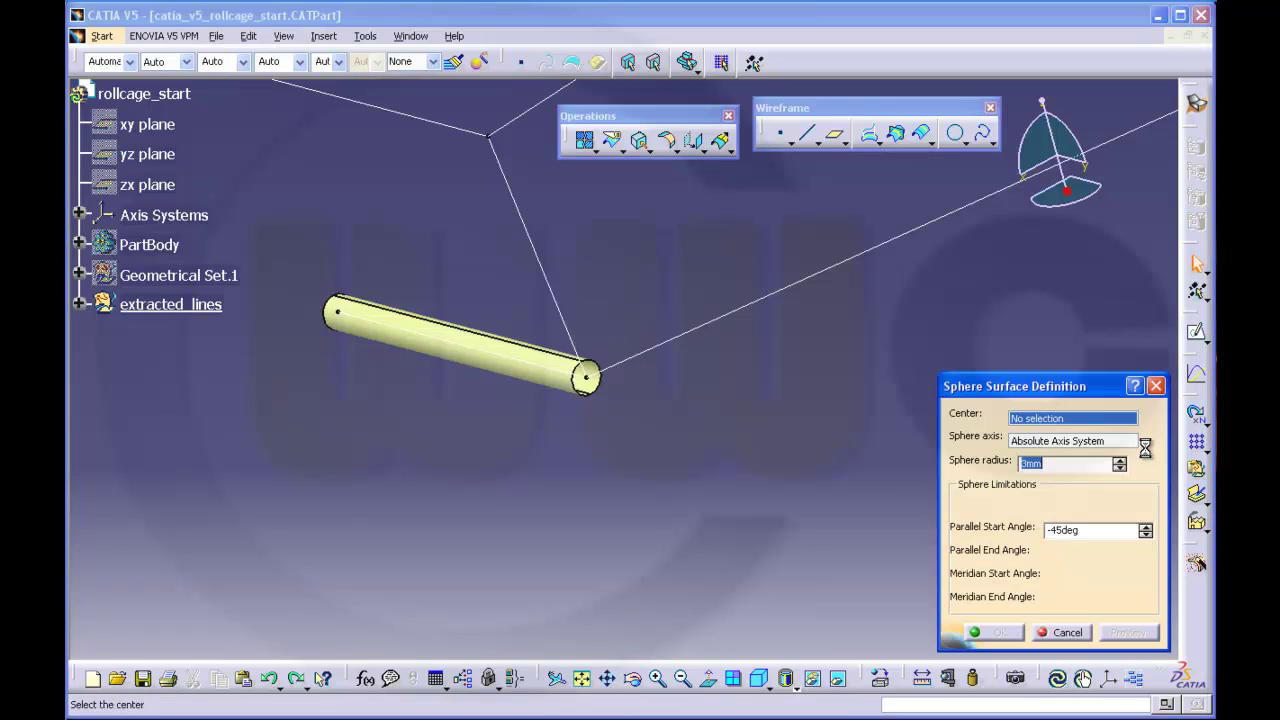
{"action": "right_click", "coordinate": [1048, 422]}
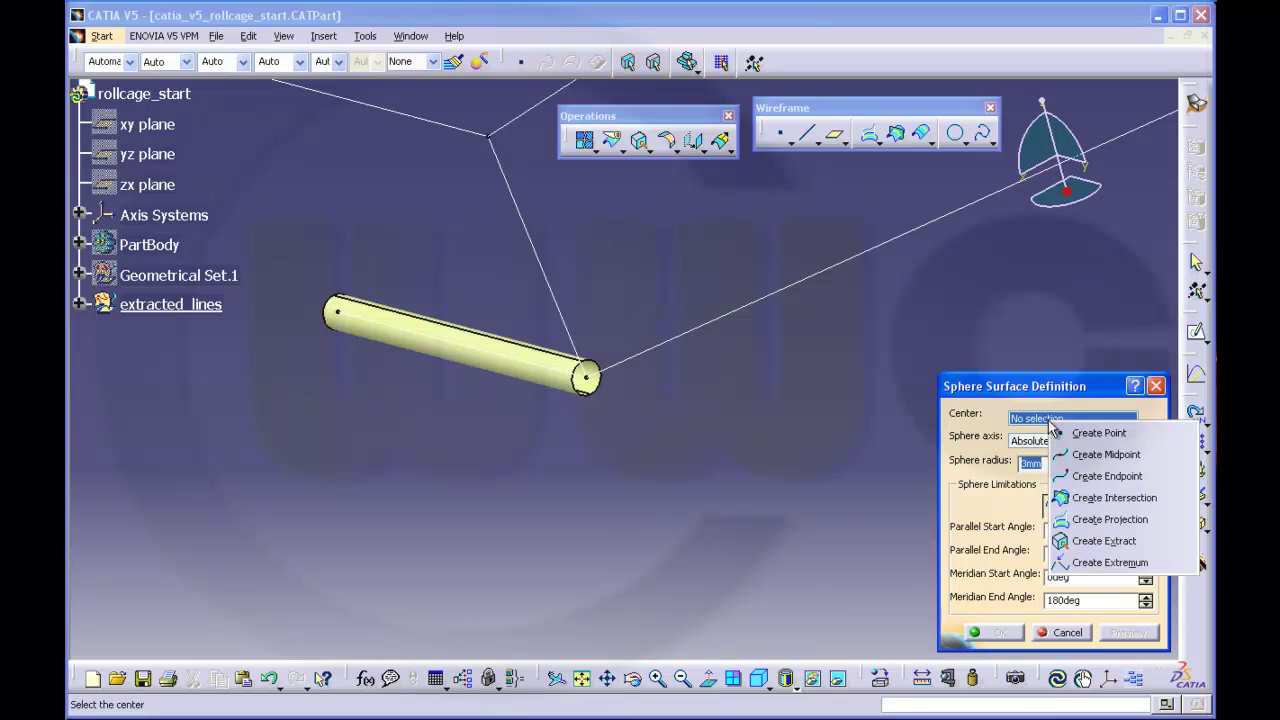
{"action": "left_click", "coordinate": [1100, 477]}
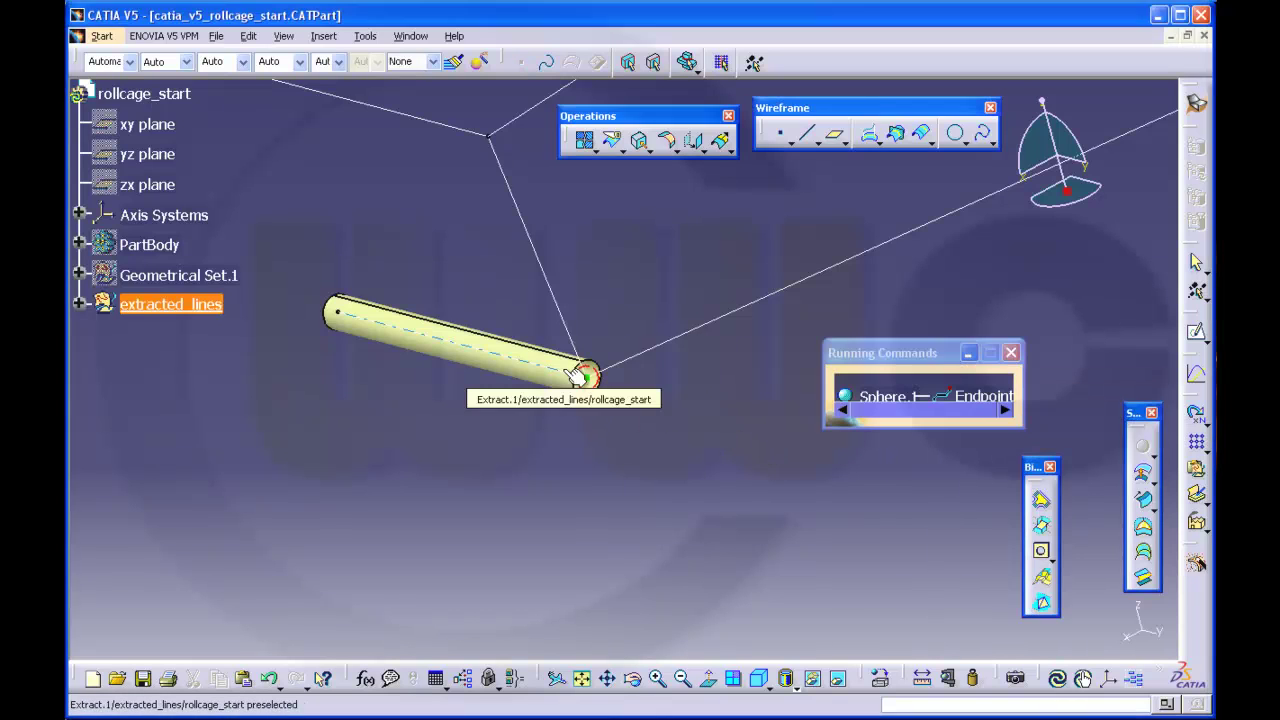
{"action": "left_click", "coordinate": [578, 376]}
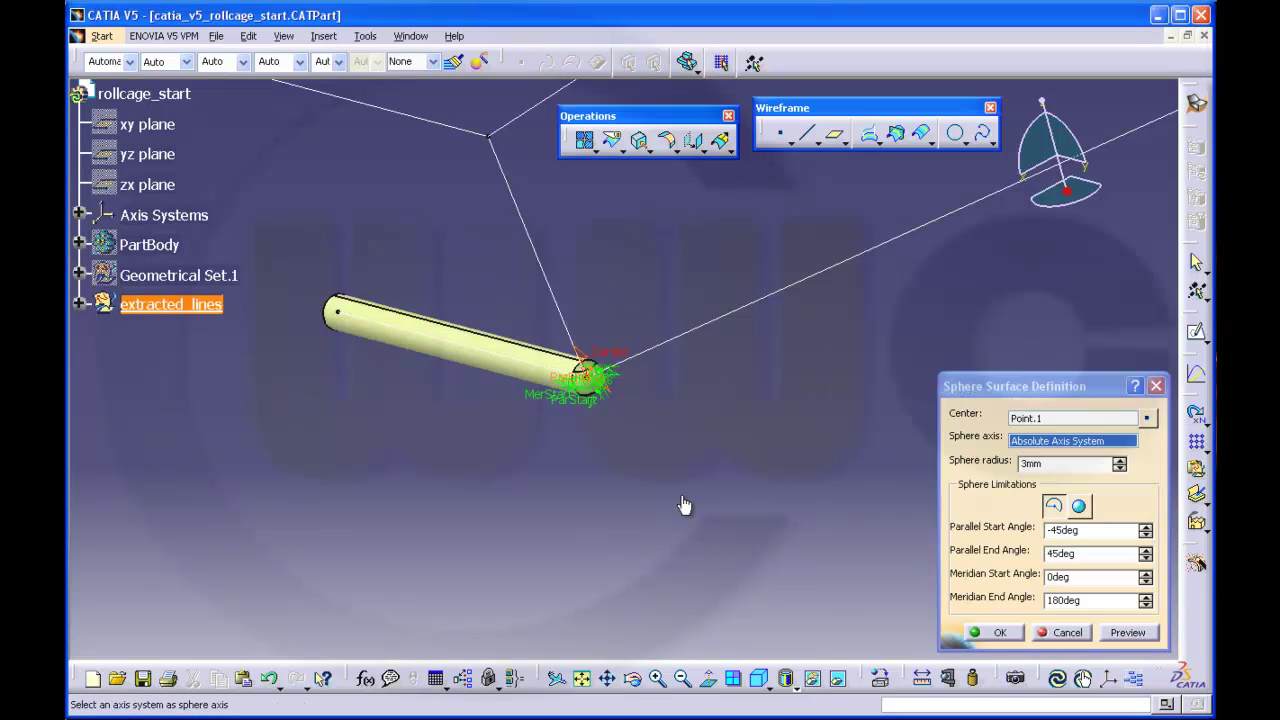
{"action": "left_click", "coordinate": [1081, 507]}
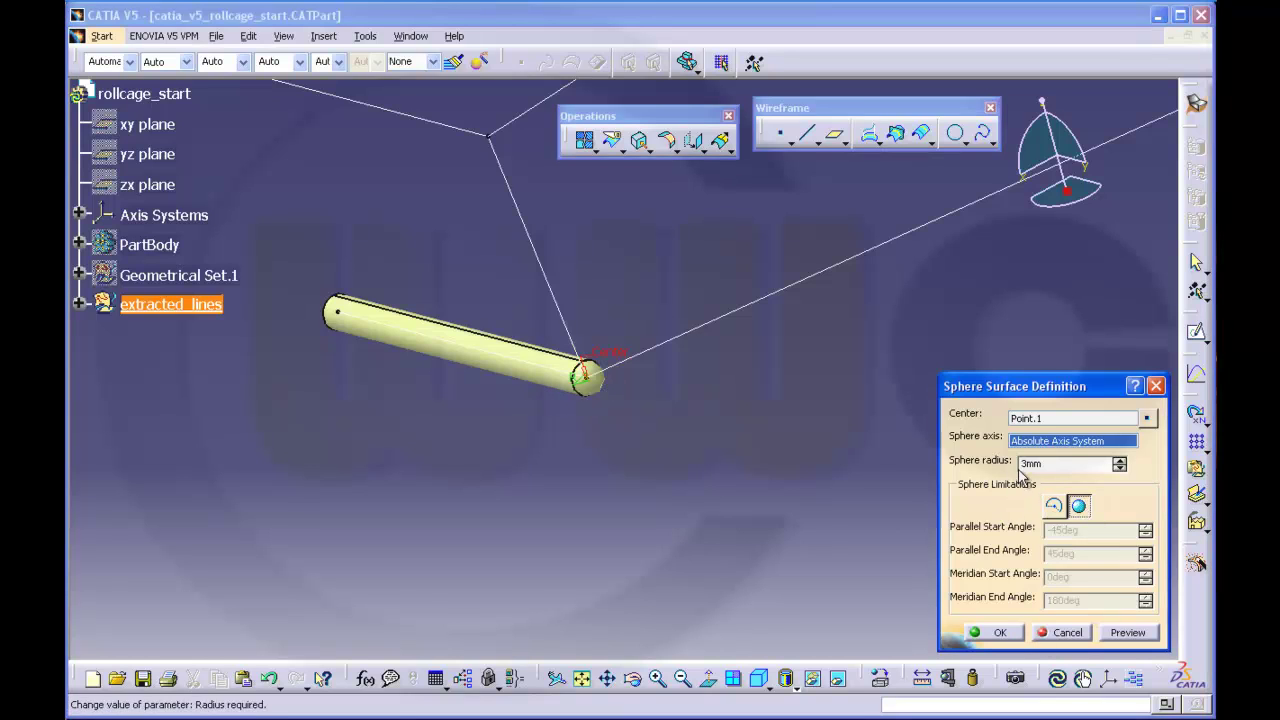
{"action": "left_click", "coordinate": [996, 633]}
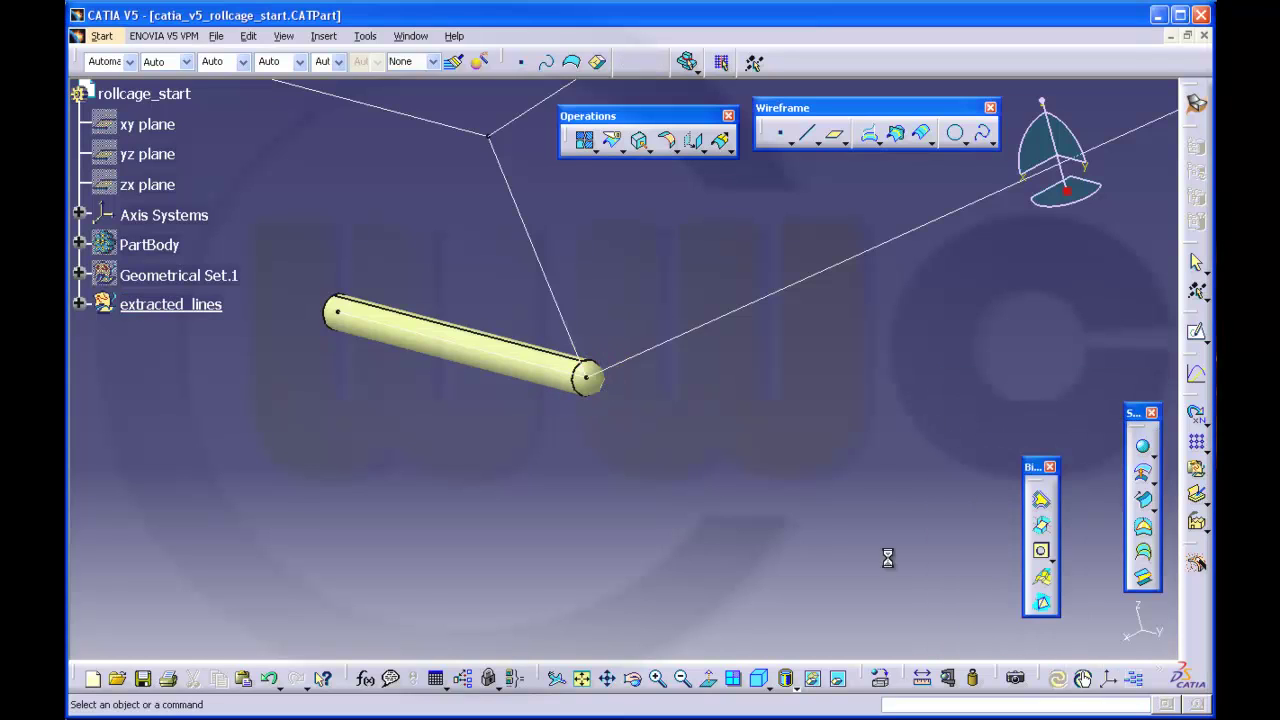
Step: Create a full 3 mm radius sphere centred on a new endpoint at the tube's opposite, far end
{"action": "middle_click_drag", "start_coordinate": [682, 452], "coordinate": [871, 443]}
{"action": "left_click", "coordinate": [1142, 446]}
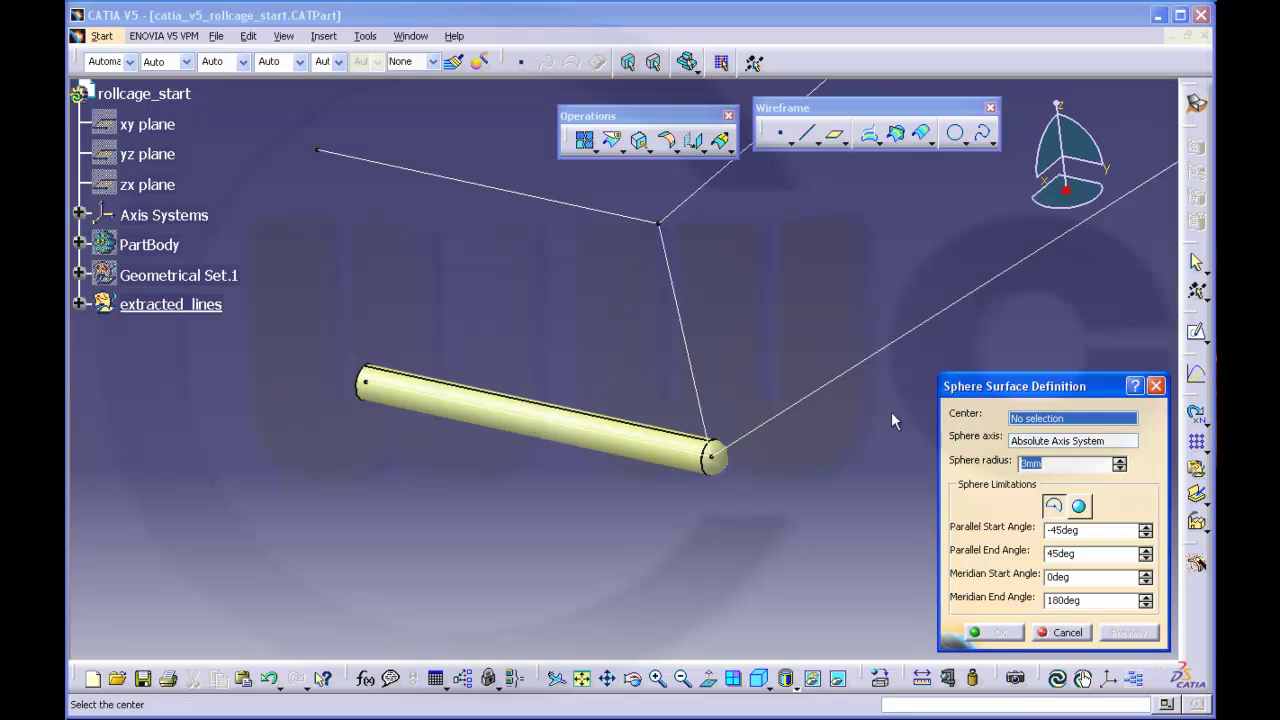
{"action": "right_click", "coordinate": [1043, 425]}
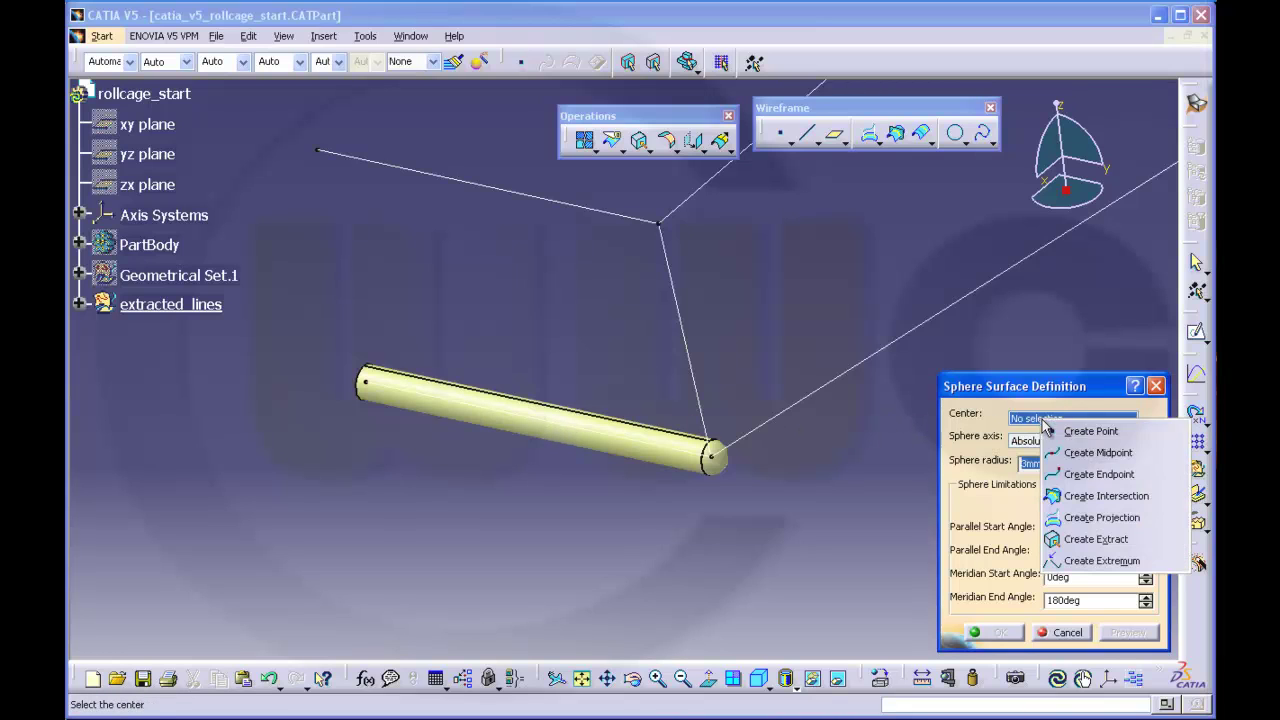
{"action": "left_click", "coordinate": [1097, 472]}
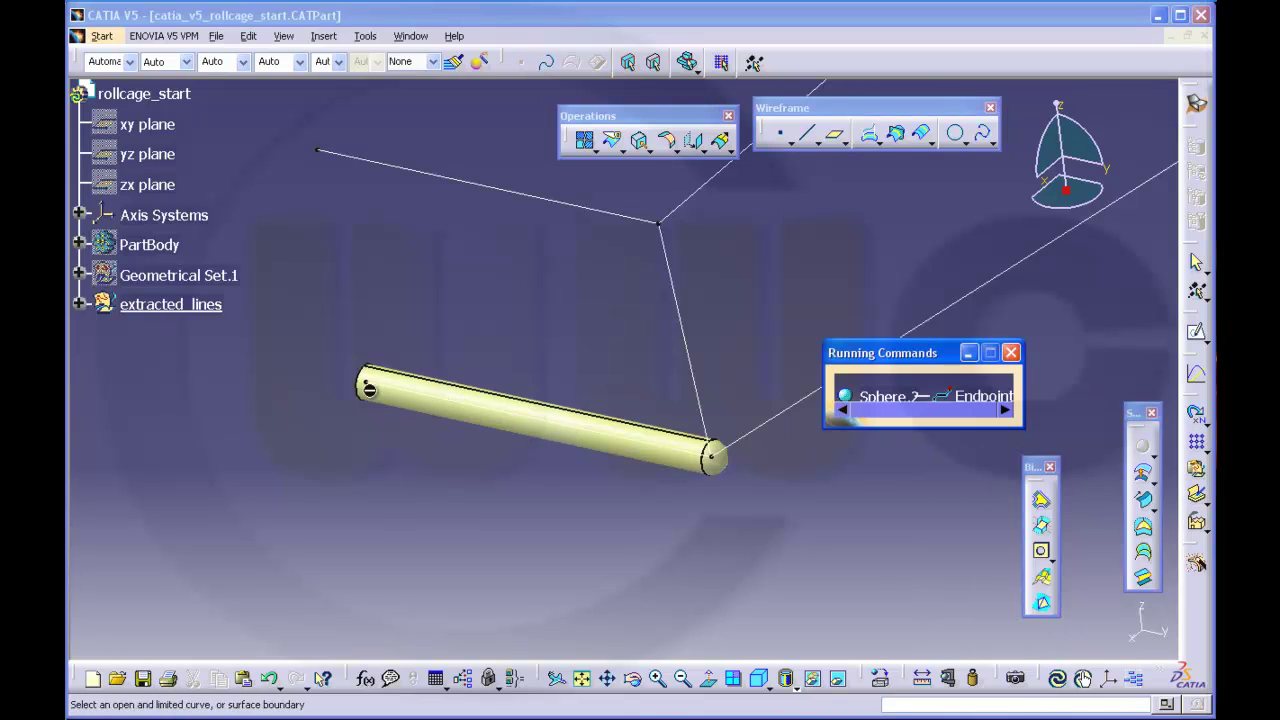
{"action": "left_click", "coordinate": [372, 388]}
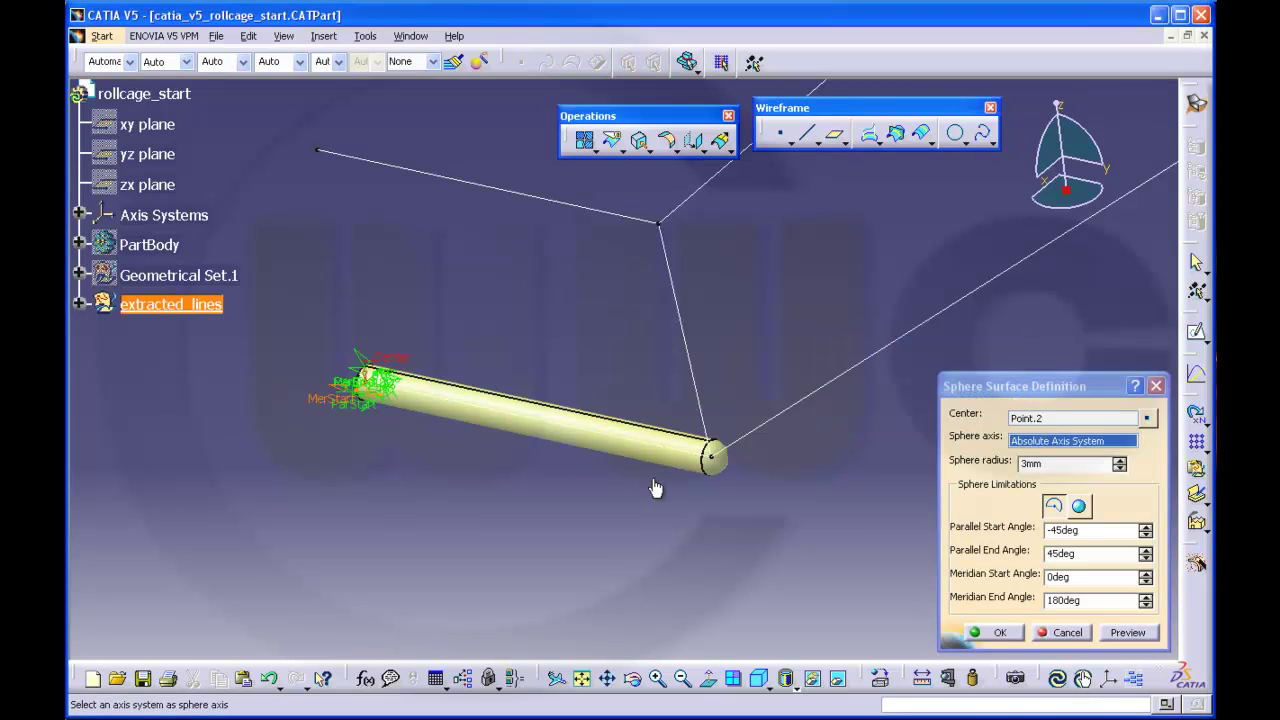
{"action": "left_click", "coordinate": [1076, 507]}
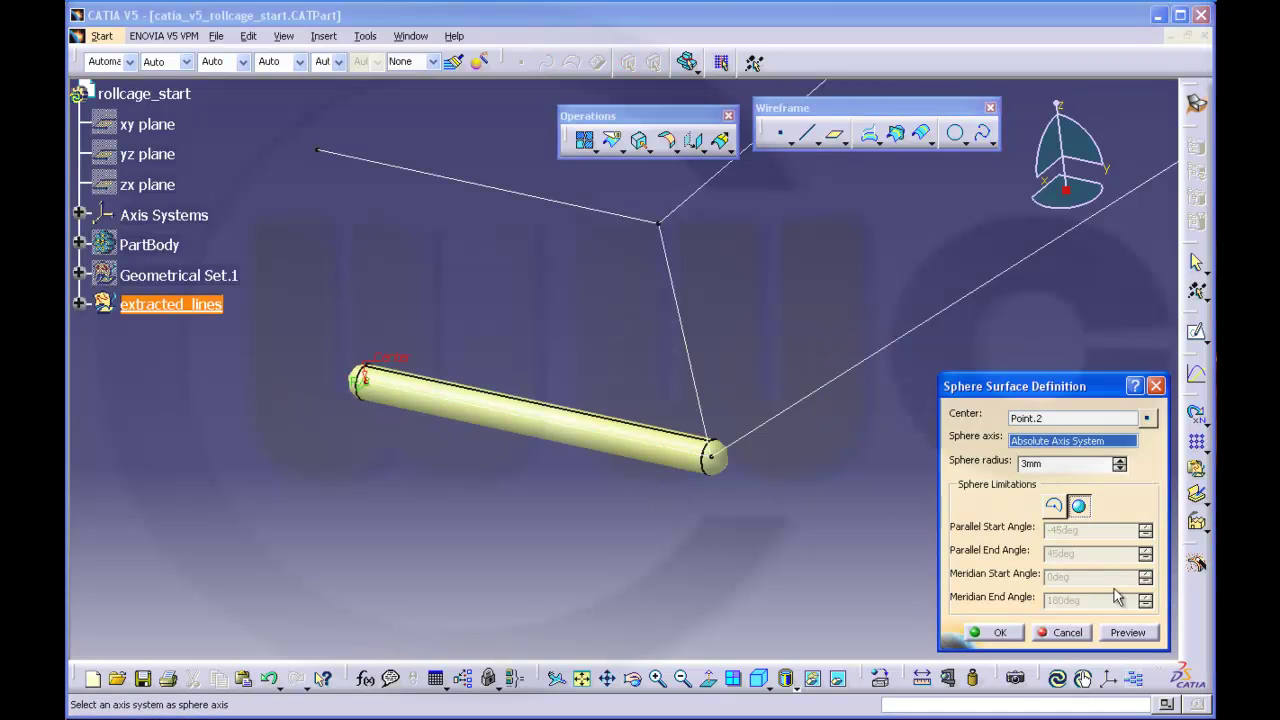
{"action": "left_click", "coordinate": [1001, 632]}
Step: Check the end of the extracted_lines set in the tree and insert a new geometrical set named barrel_simple
{"action": "middle_click_drag", "start_coordinate": [863, 517], "coordinate": [704, 440]}
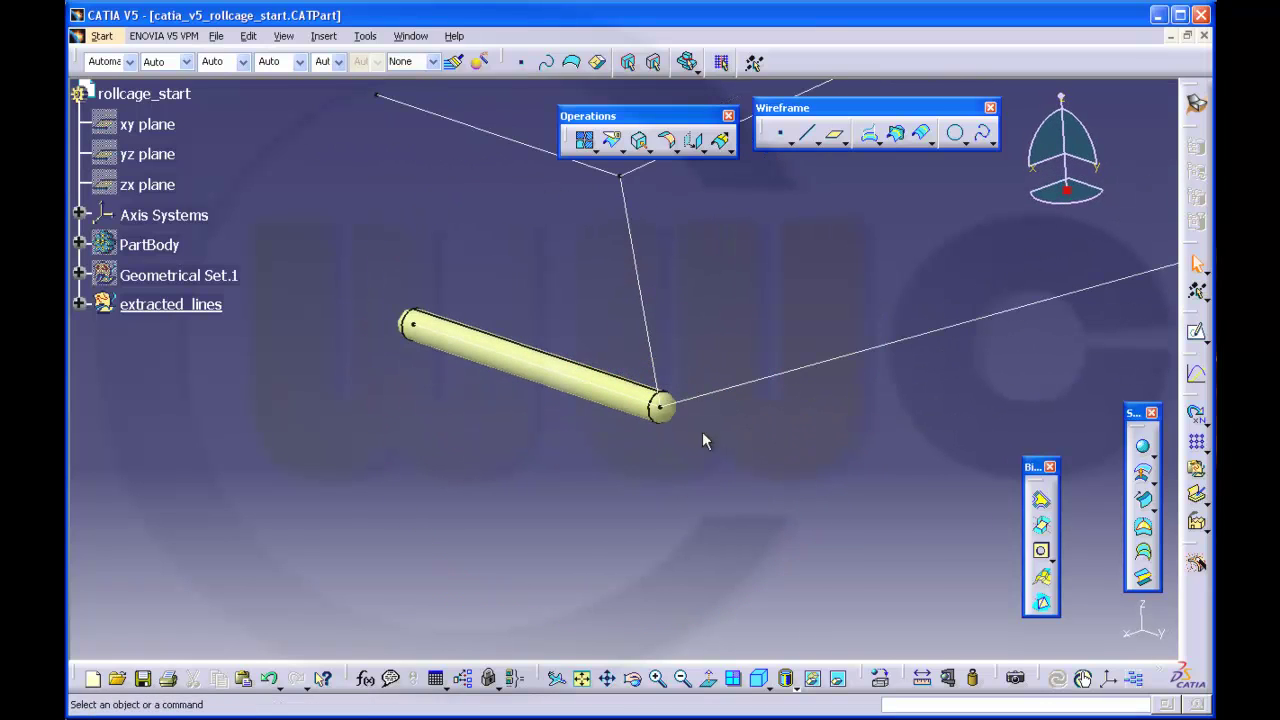
{"action": "left_click", "coordinate": [79, 304]}
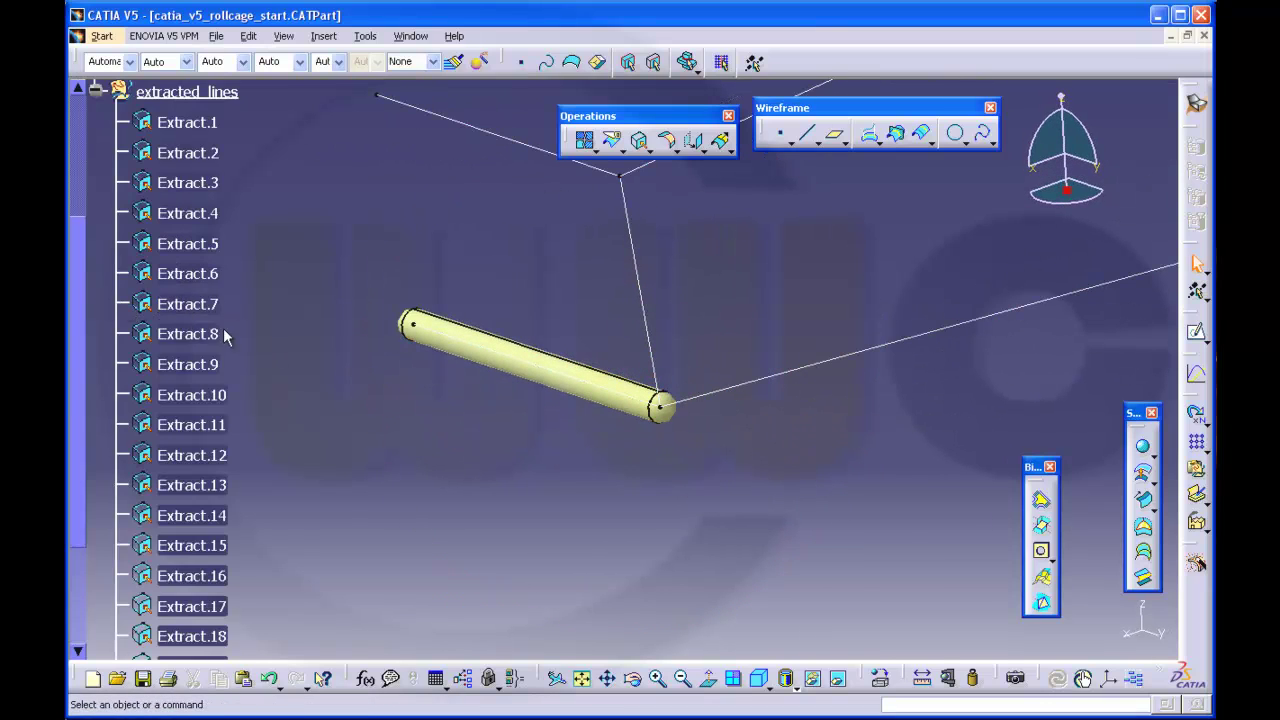
{"action": "scroll", "coordinate": [226, 334], "scroll_direction": "down", "scroll_amount": 5}
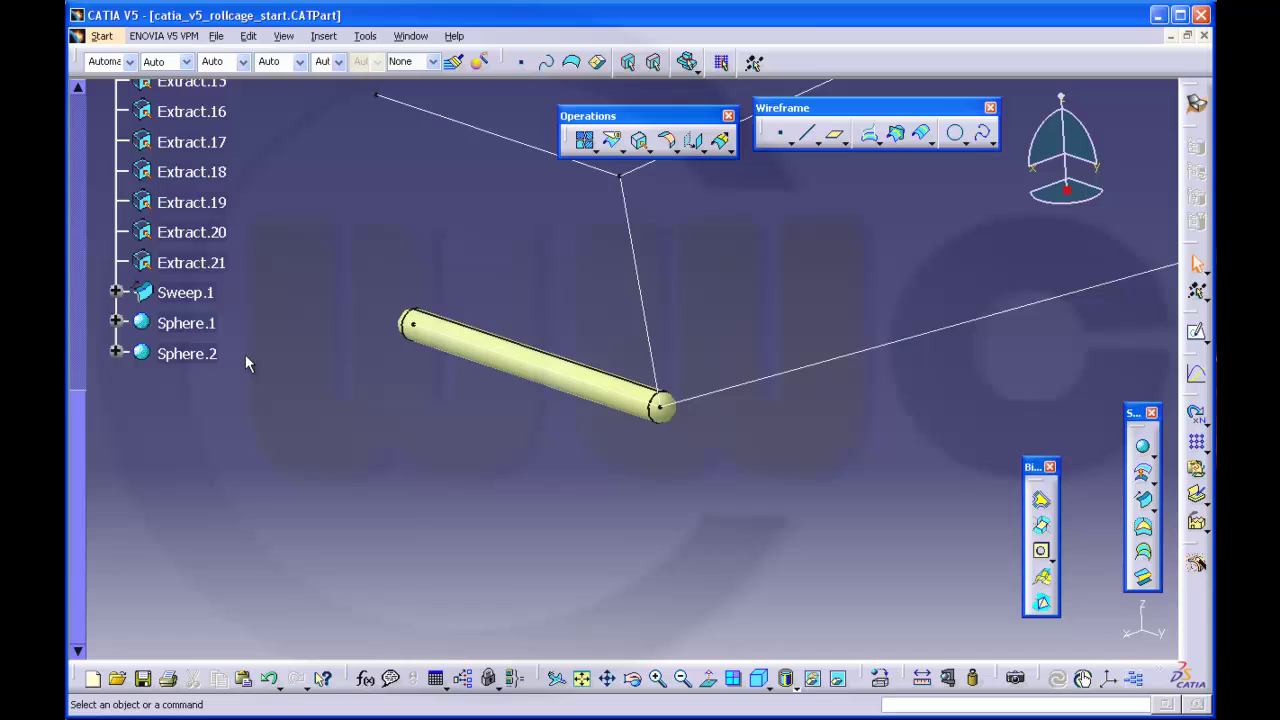
{"action": "left_click", "coordinate": [323, 37]}
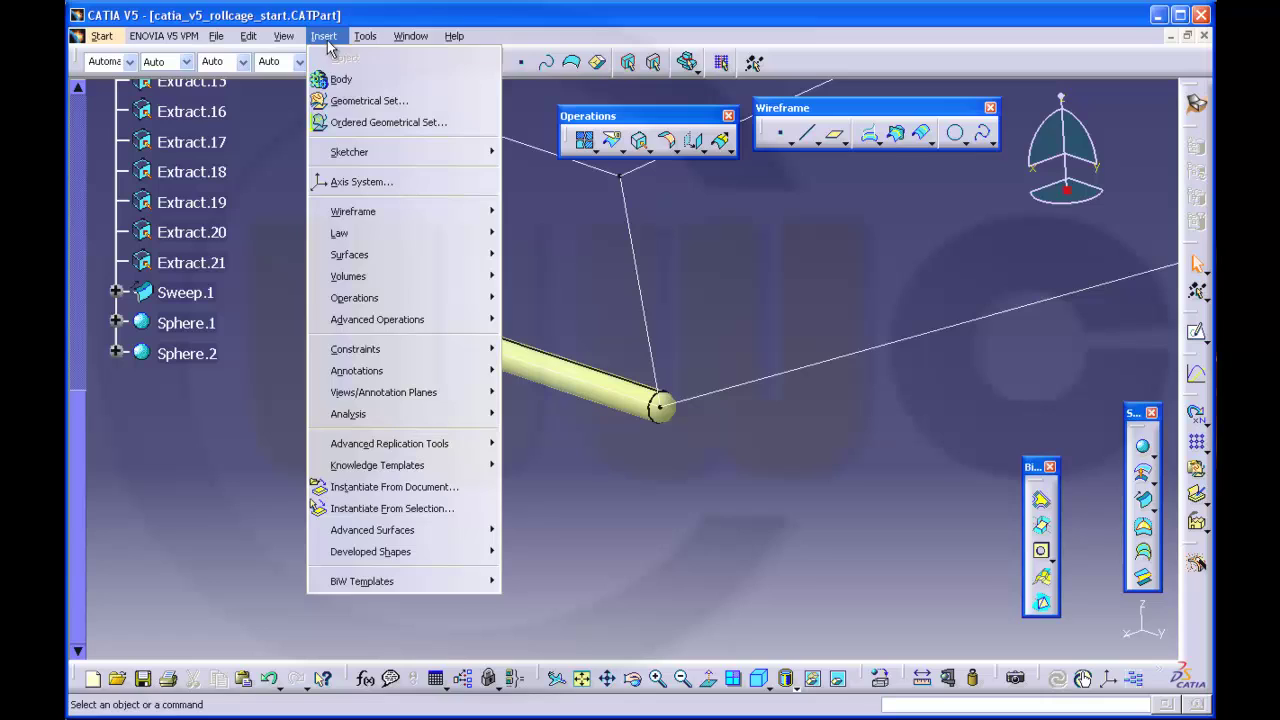
{"action": "left_click", "coordinate": [362, 99]}
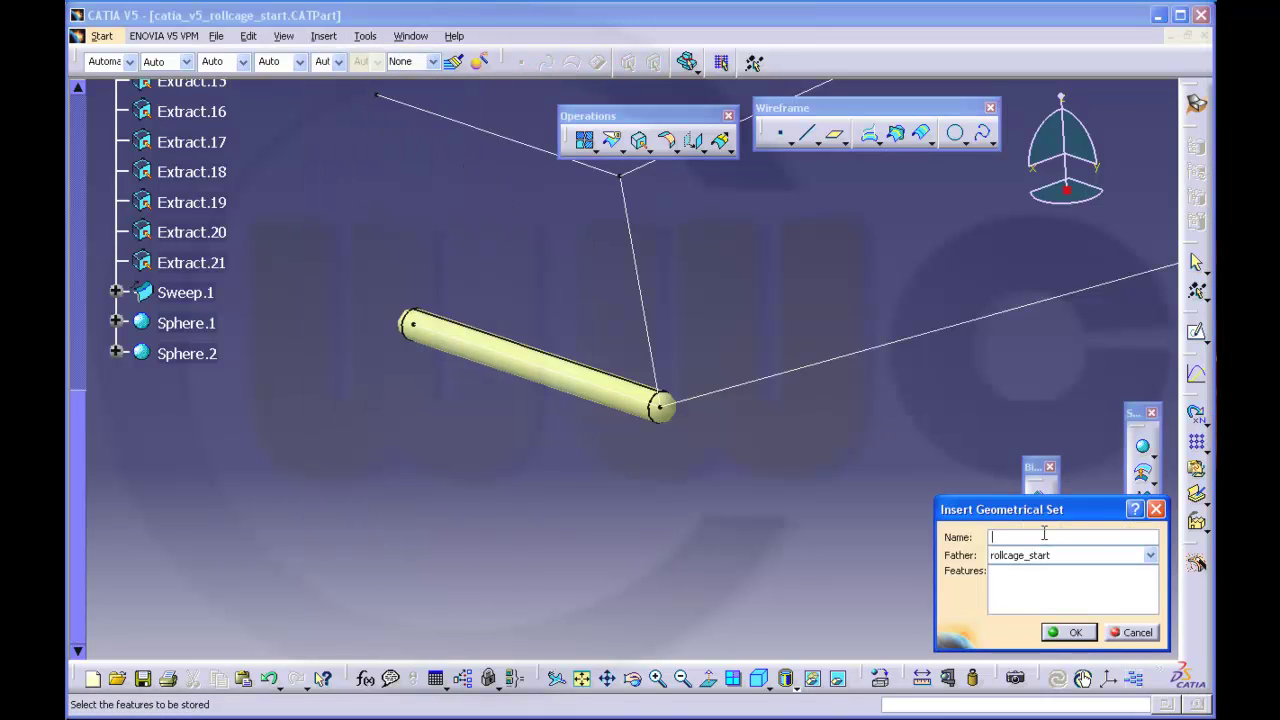
{"action": "type", "text": "barrel_simple"}
{"action": "key", "text": "Return"}
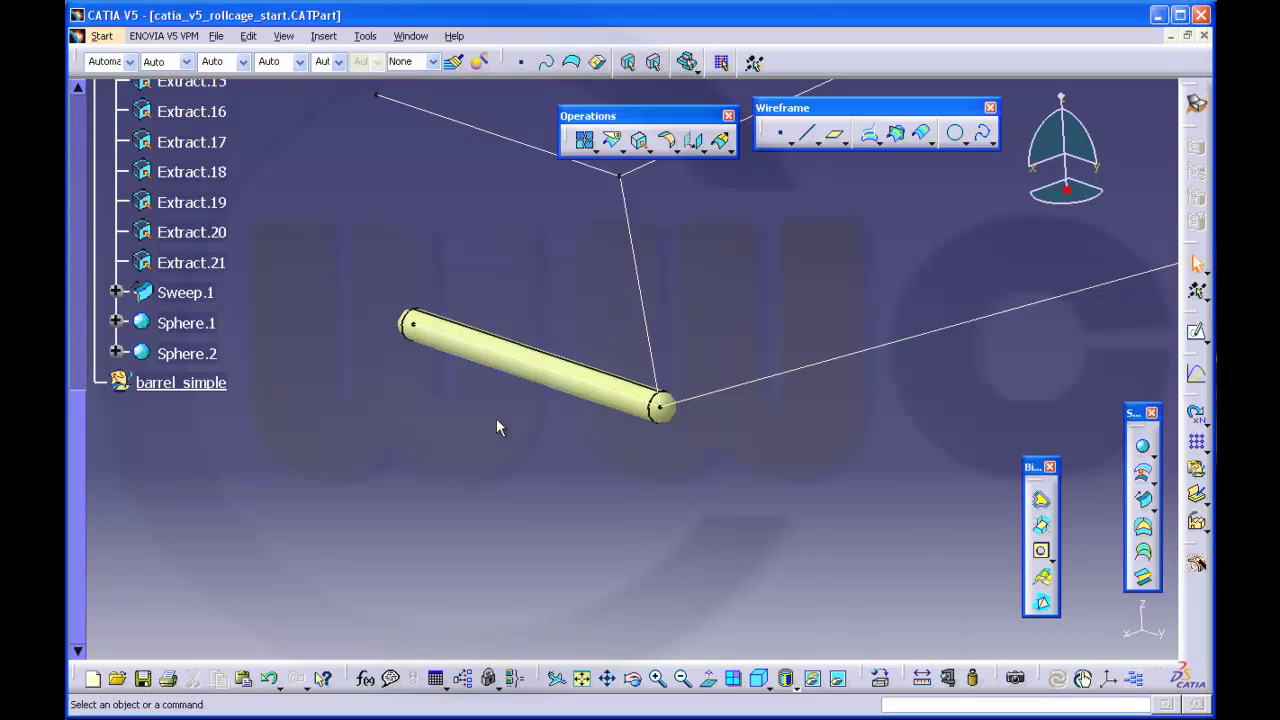
Step: Move the swept tube and both spheres from the extracted_lines set into the barrel_simple geometrical set
{"action": "left_click", "coordinate": [188, 297]}
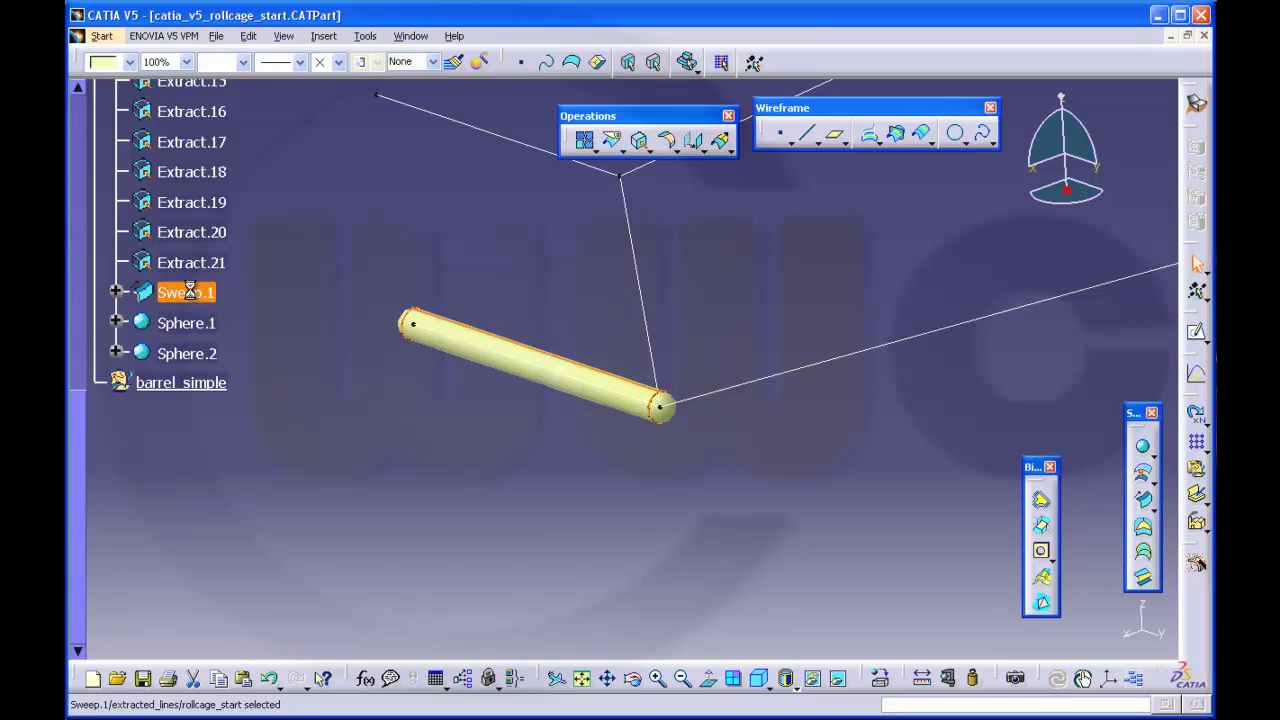
{"action": "left_click", "coordinate": [194, 359], "text": "shift"}
{"action": "right_click", "coordinate": [194, 359]}
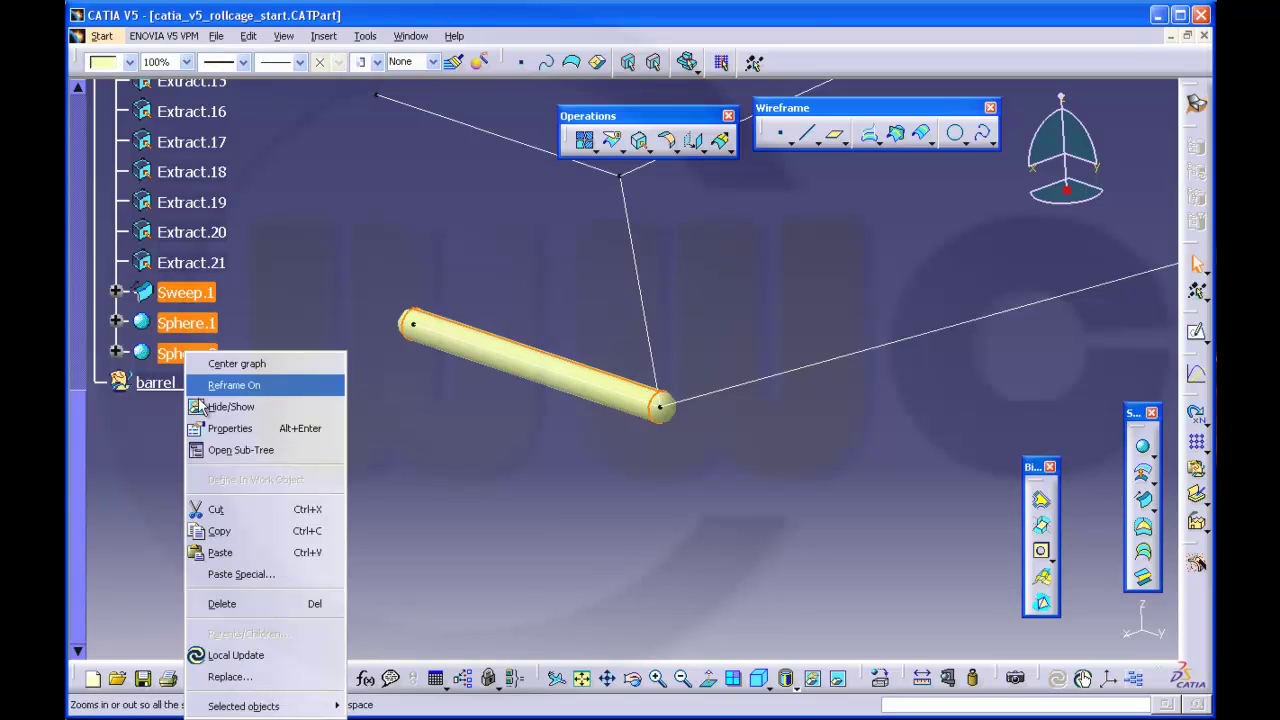
{"action": "mouse_move", "coordinate": [296, 708]}
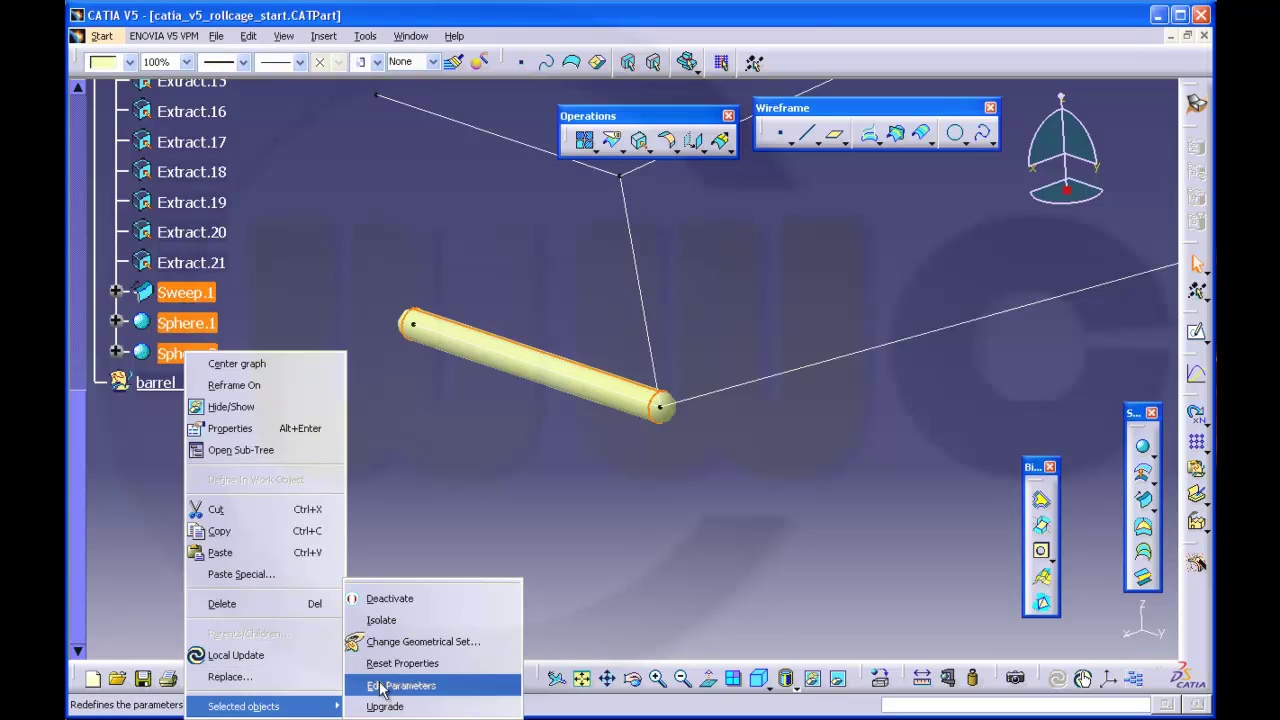
{"action": "left_click", "coordinate": [414, 641]}
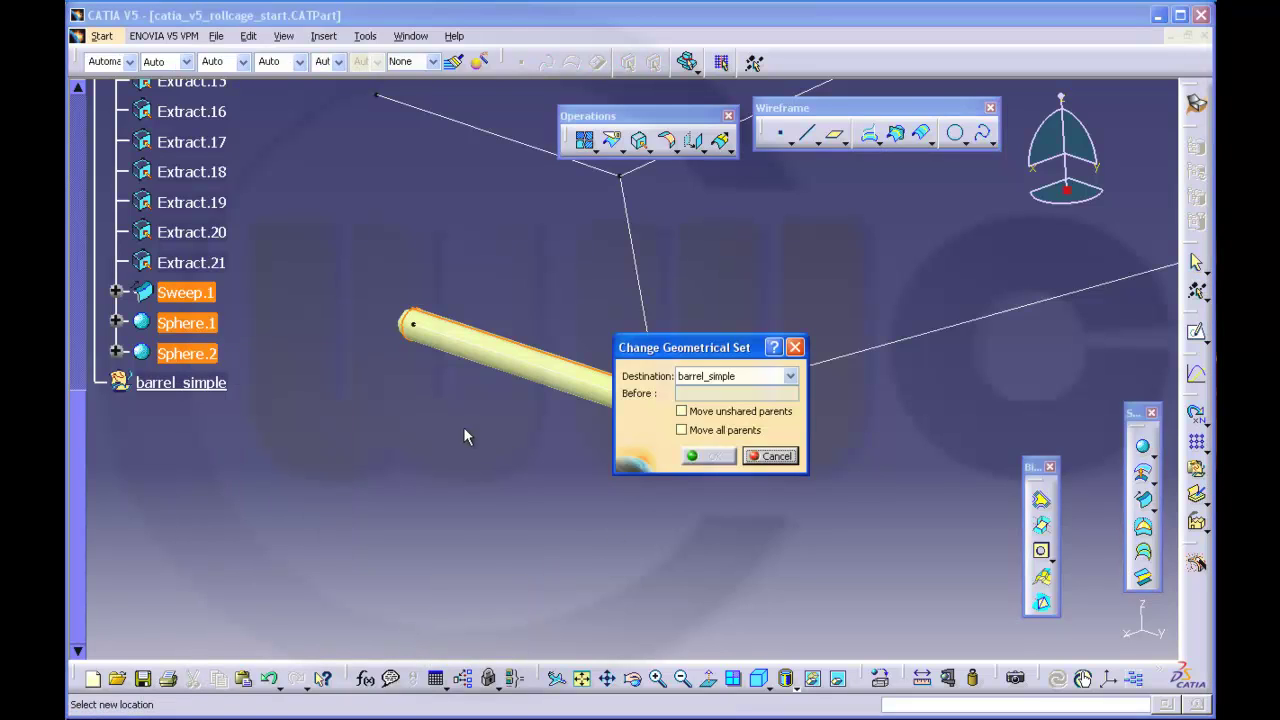
{"action": "left_click", "coordinate": [790, 376]}
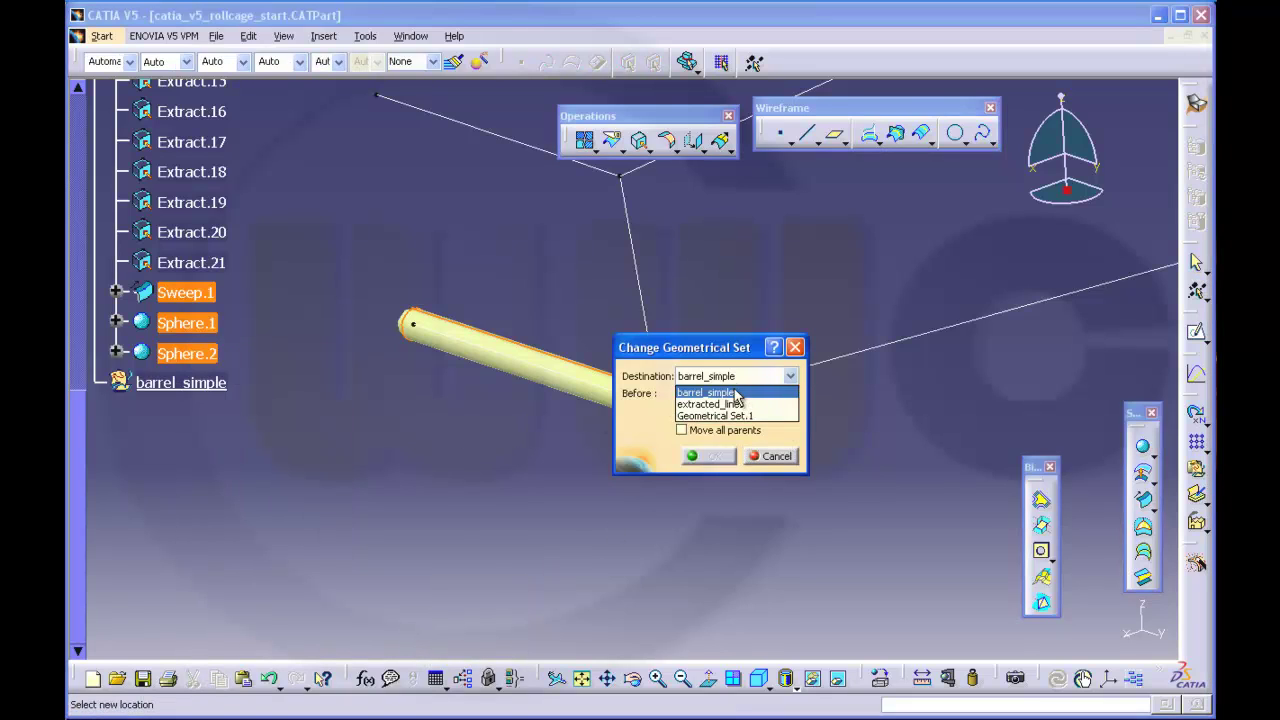
{"action": "left_click", "coordinate": [736, 394]}
{"action": "left_click", "coordinate": [708, 456]}
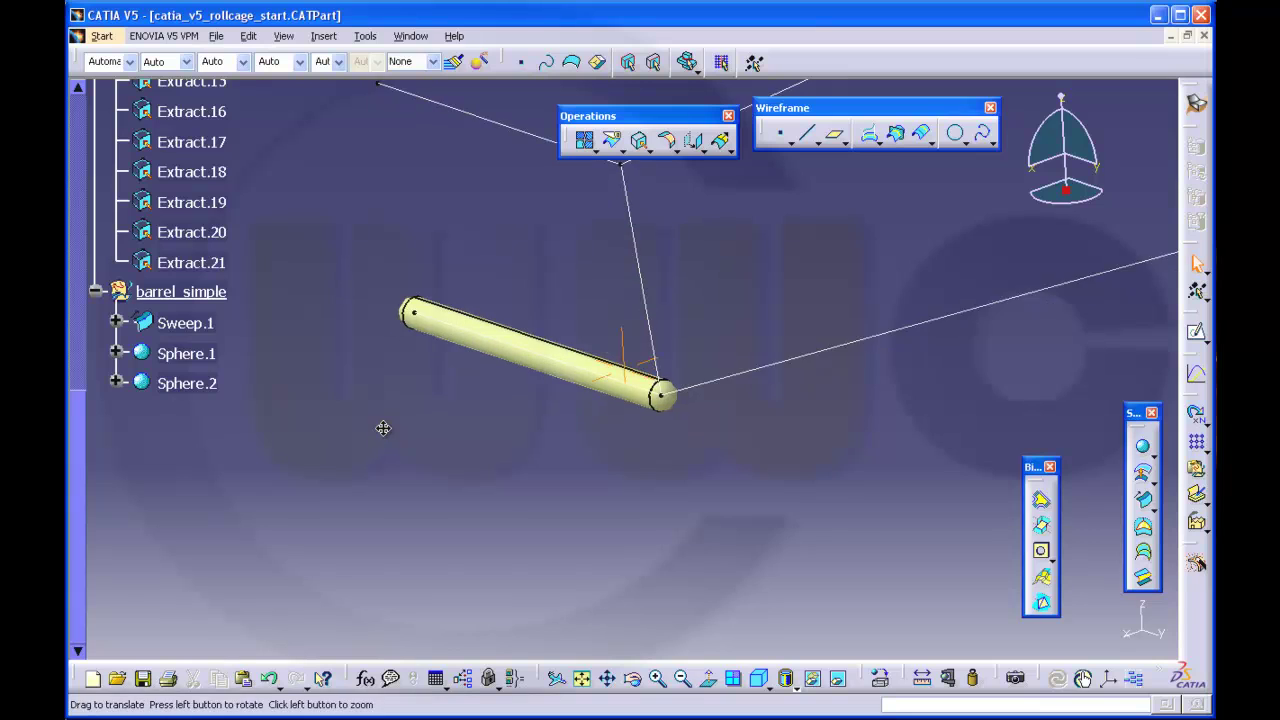
Step: Create a plane normal to the tube's centre line through a new endpoint at its near-side end
{"action": "middle_click_drag", "start_coordinate": [383, 428], "coordinate": [700, 357]}
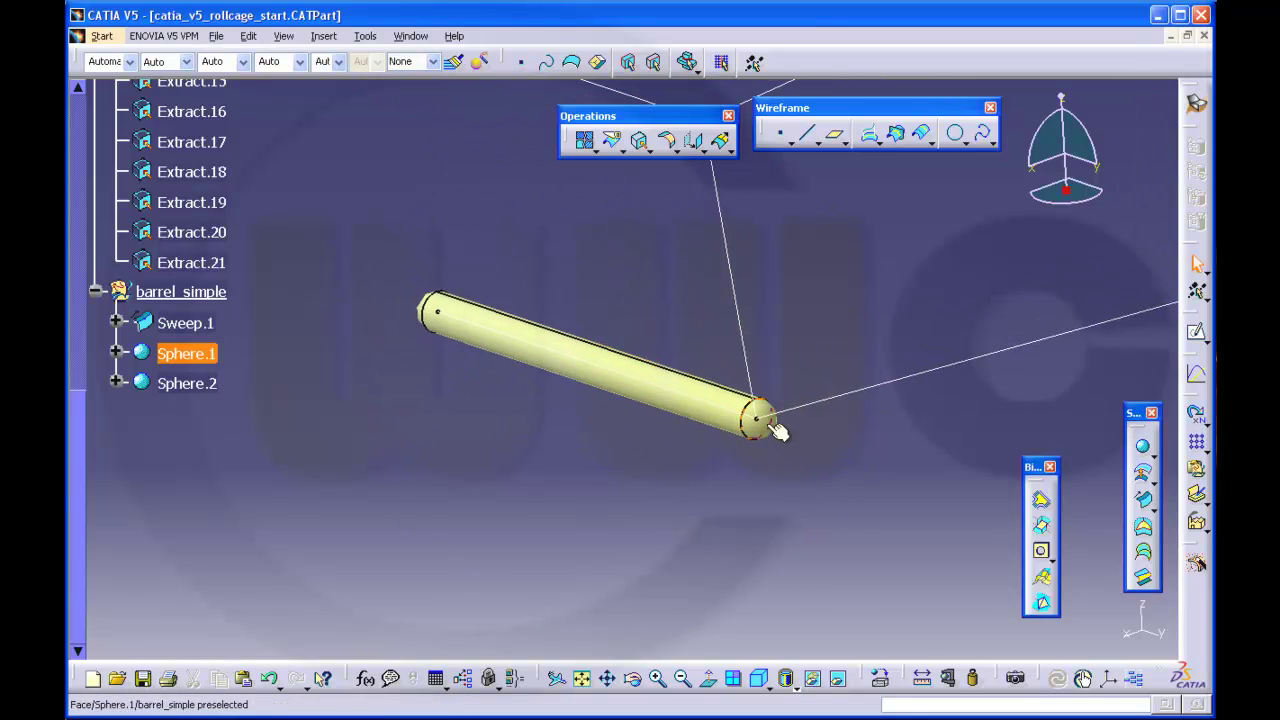
{"action": "middle_click_drag", "start_coordinate": [820, 271], "coordinate": [882, 211]}
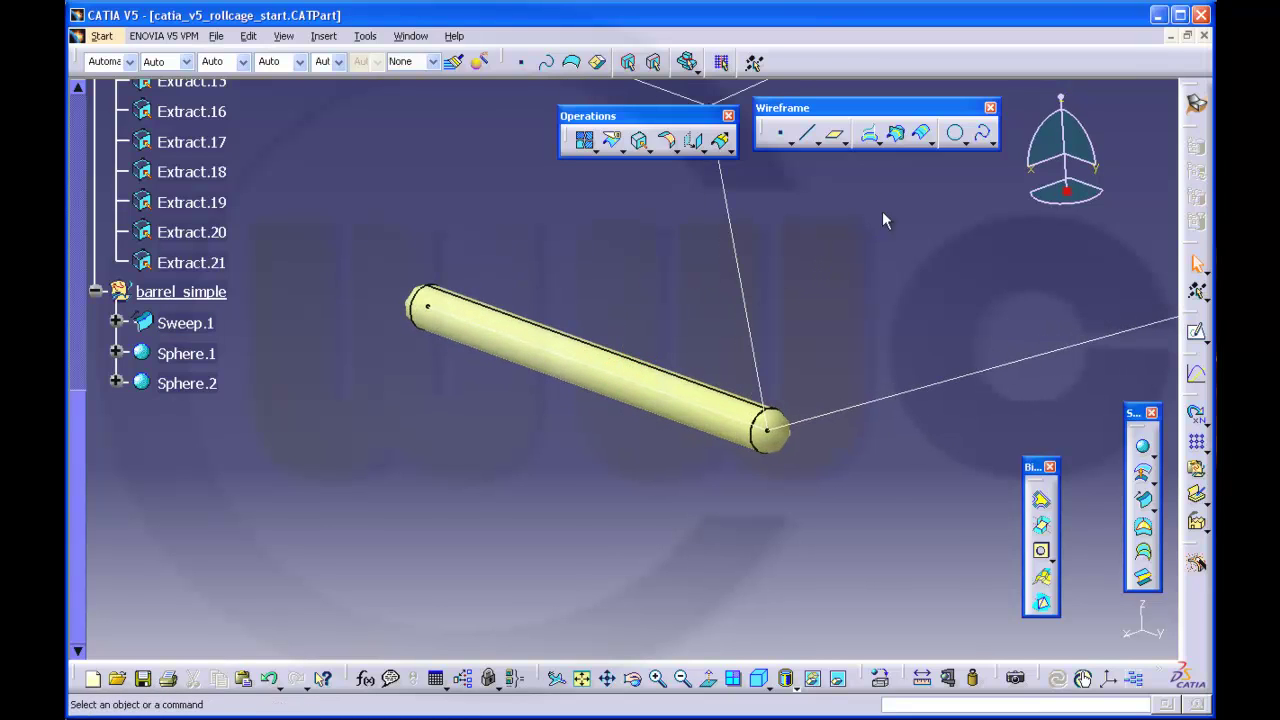
{"action": "left_click", "coordinate": [837, 140]}
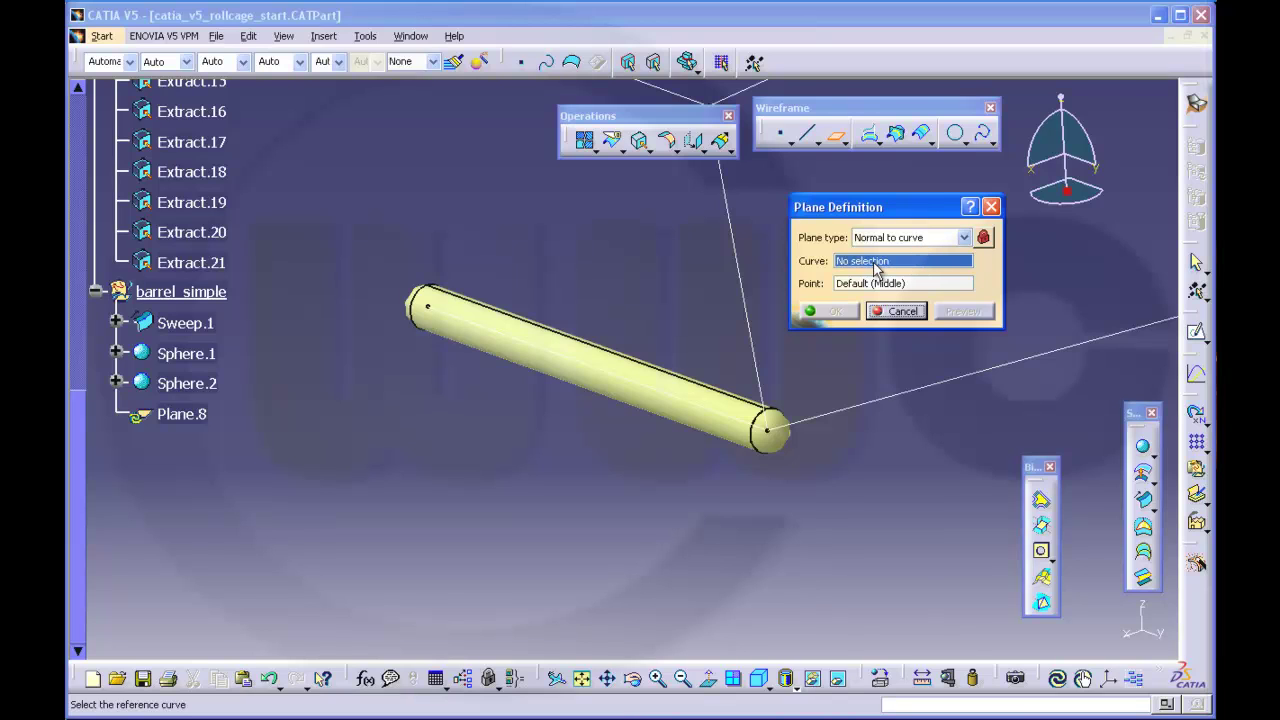
{"action": "left_click", "coordinate": [700, 415]}
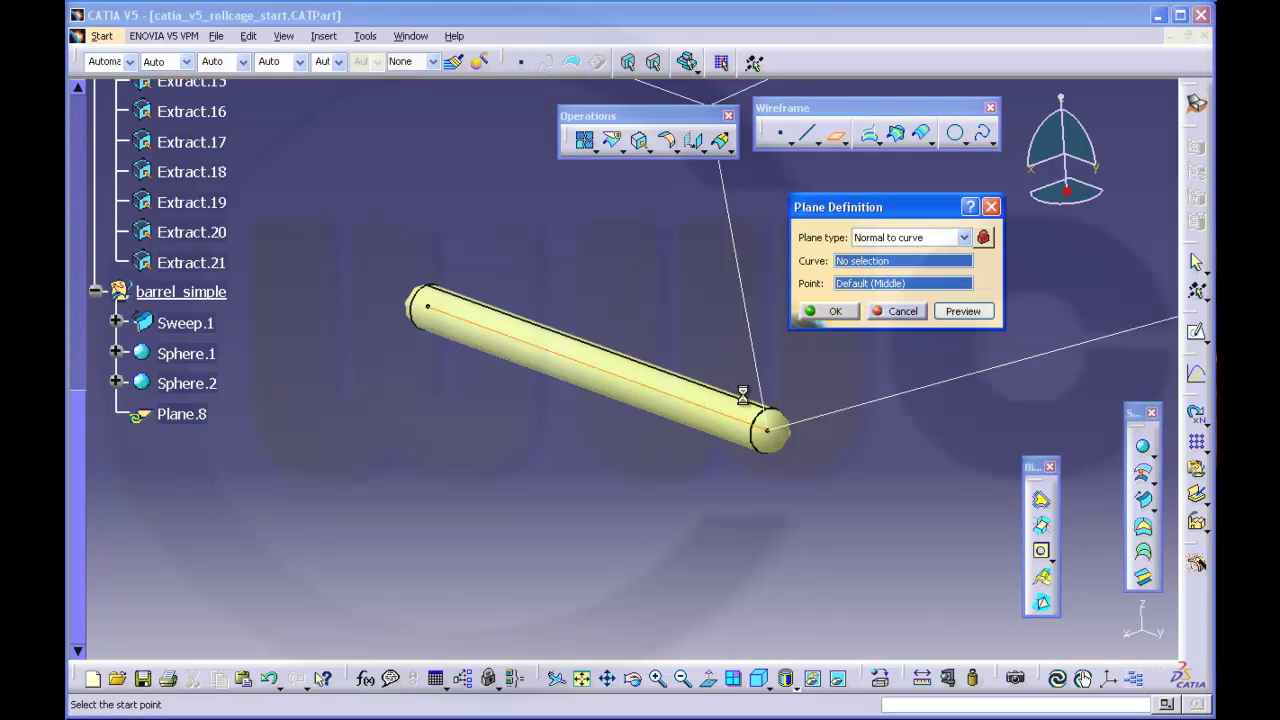
{"action": "right_click", "coordinate": [883, 290]}
{"action": "left_click", "coordinate": [928, 348]}
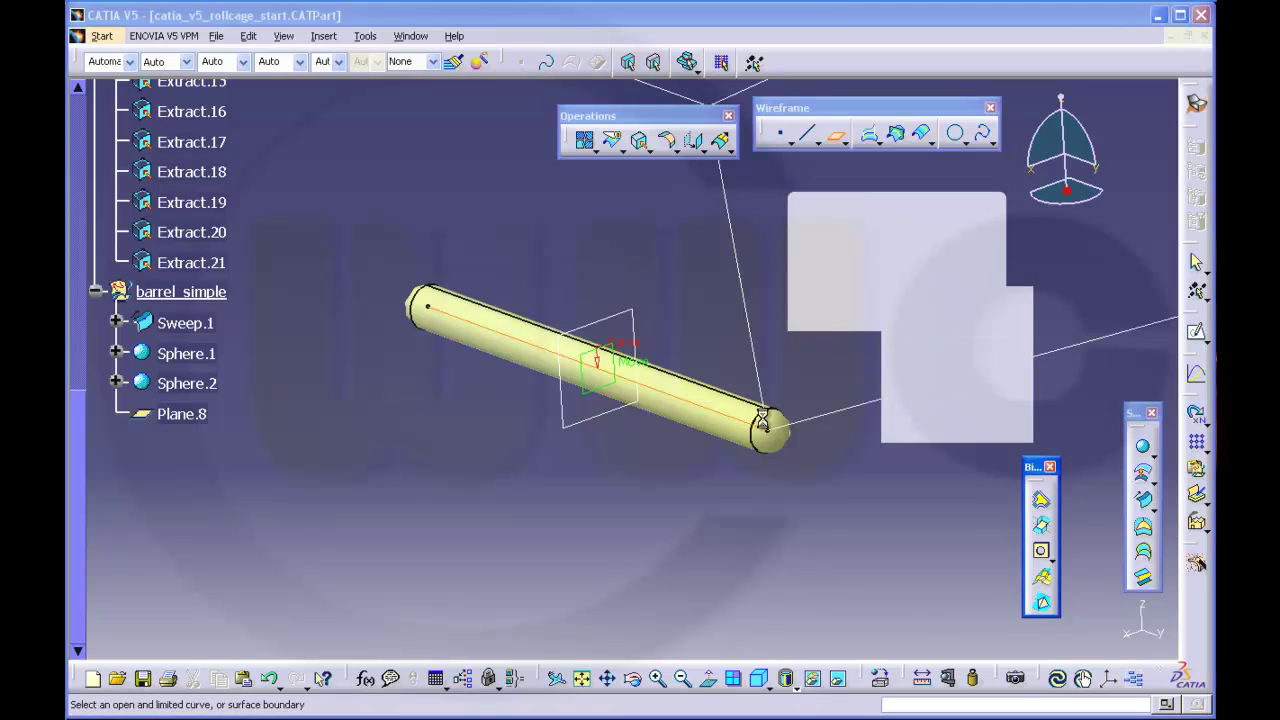
{"action": "left_click", "coordinate": [776, 433]}
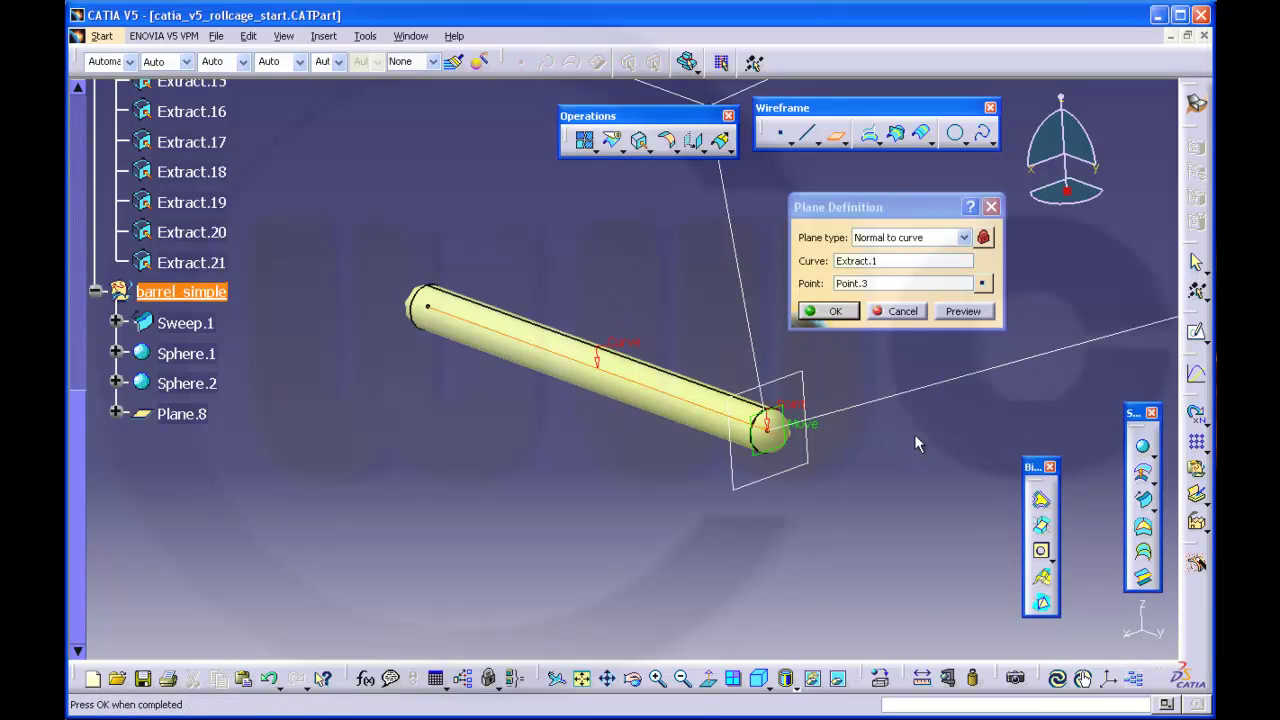
{"action": "left_click", "coordinate": [847, 317]}
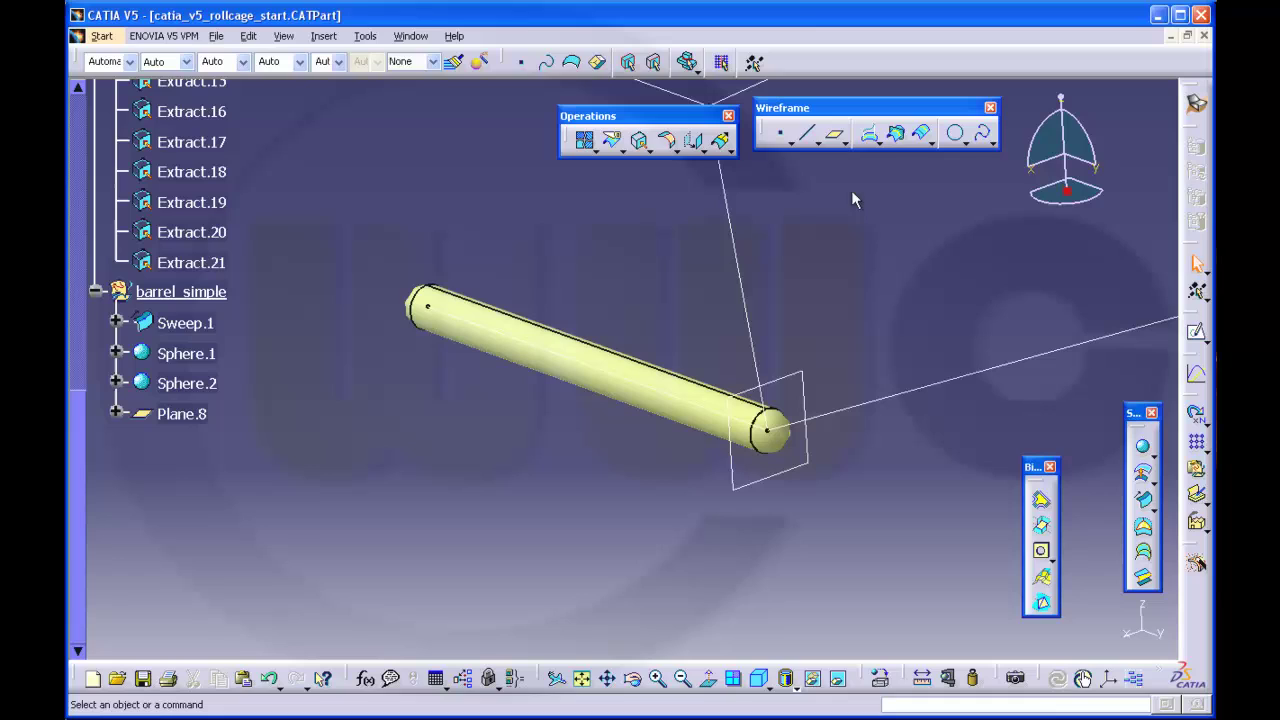
Step: Create a second plane normal to the tube's centre line through a new endpoint at its far end
{"action": "left_click", "coordinate": [833, 135]}
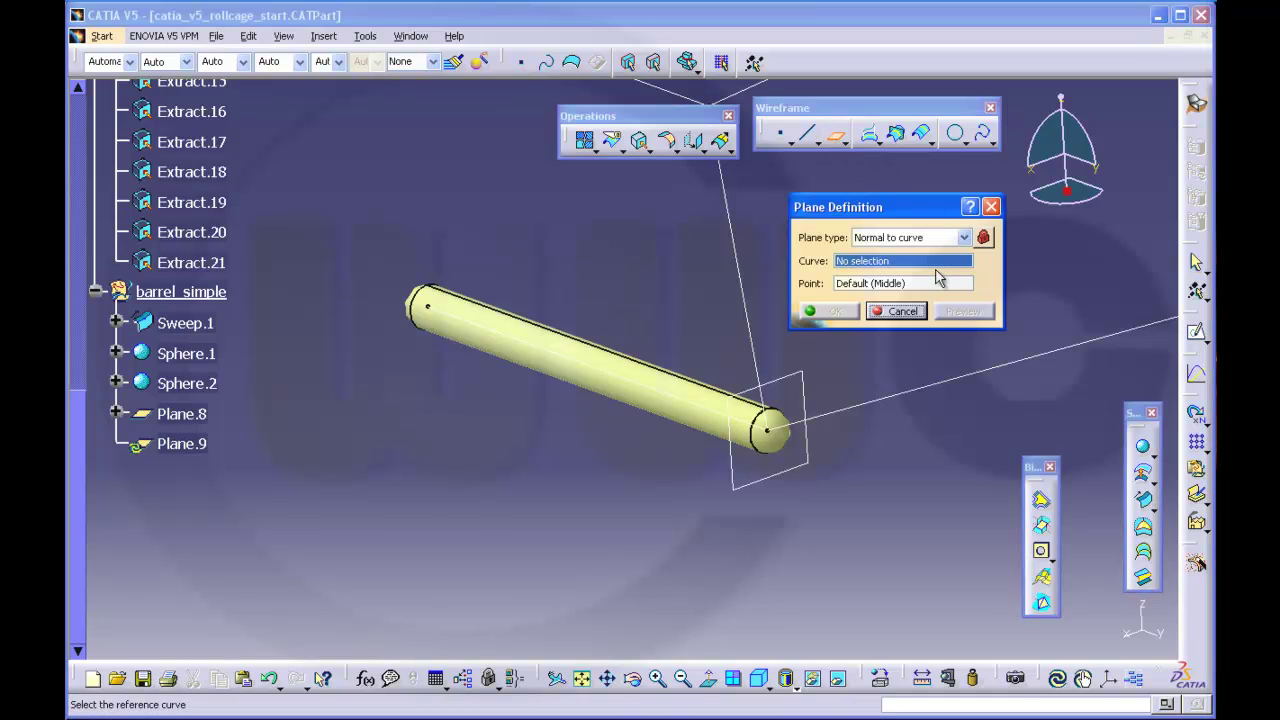
{"action": "left_click", "coordinate": [550, 355]}
{"action": "right_click", "coordinate": [860, 285]}
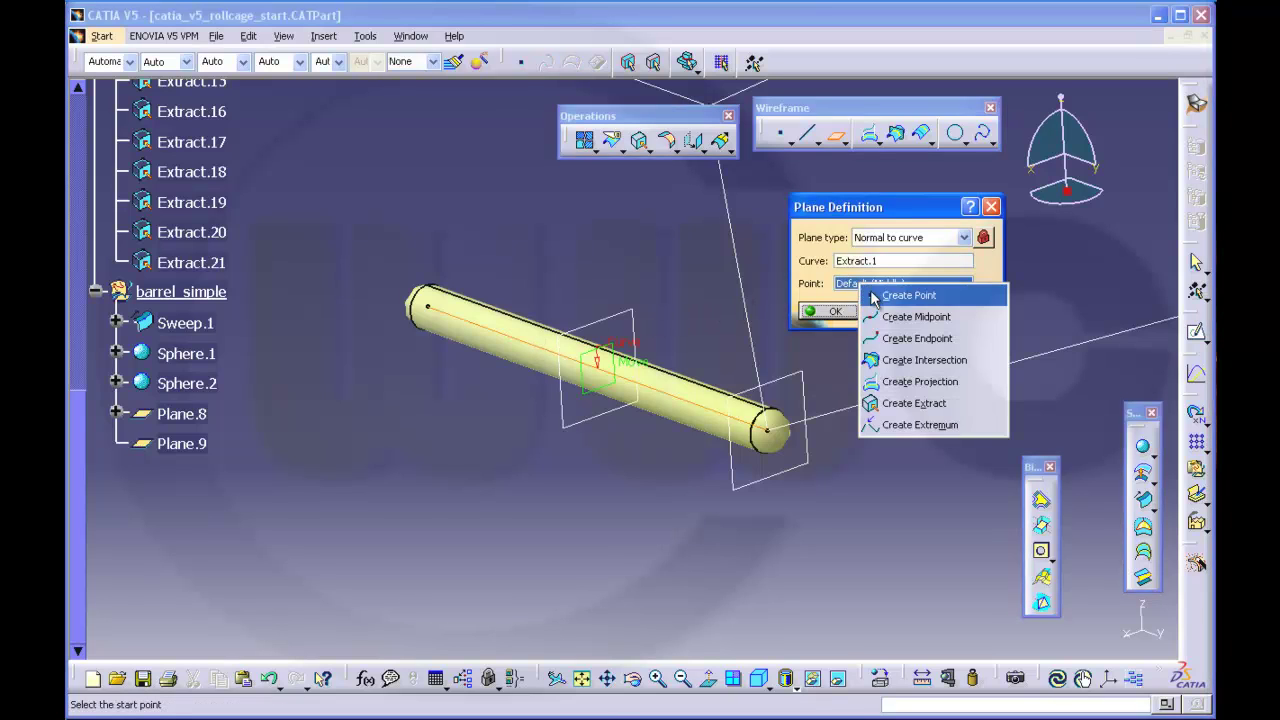
{"action": "left_click", "coordinate": [880, 340]}
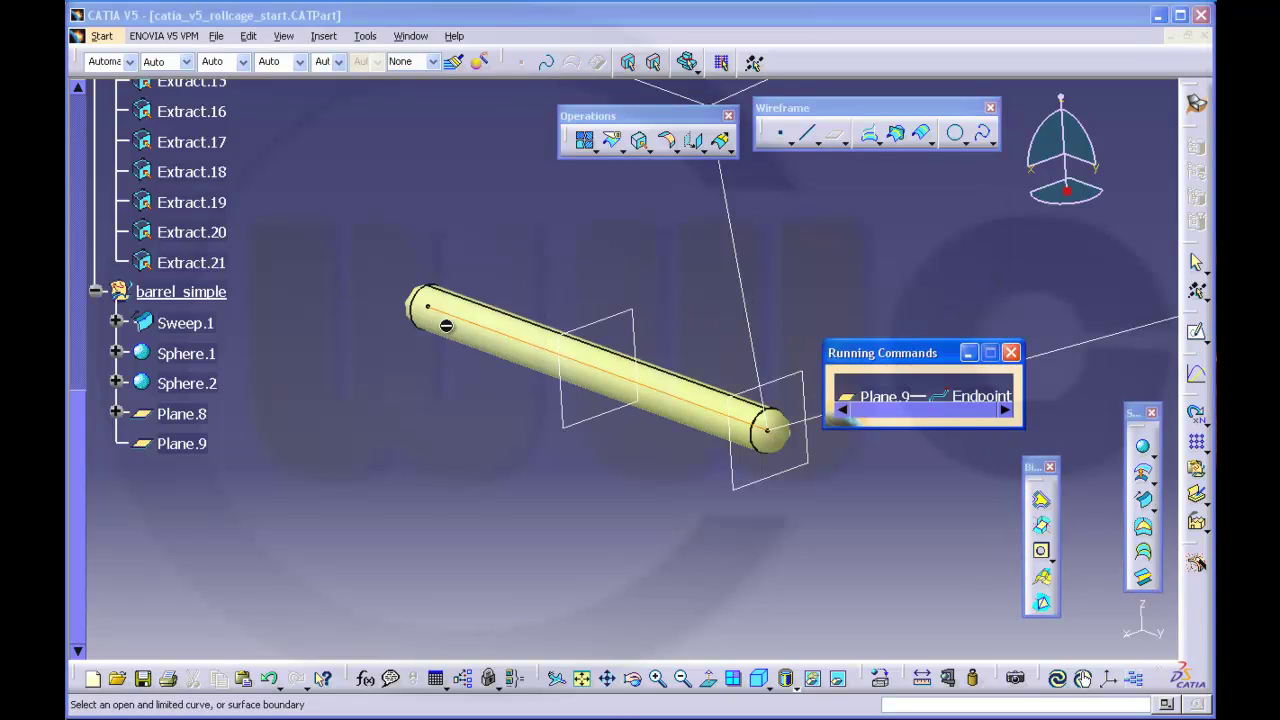
{"action": "left_click", "coordinate": [440, 316]}
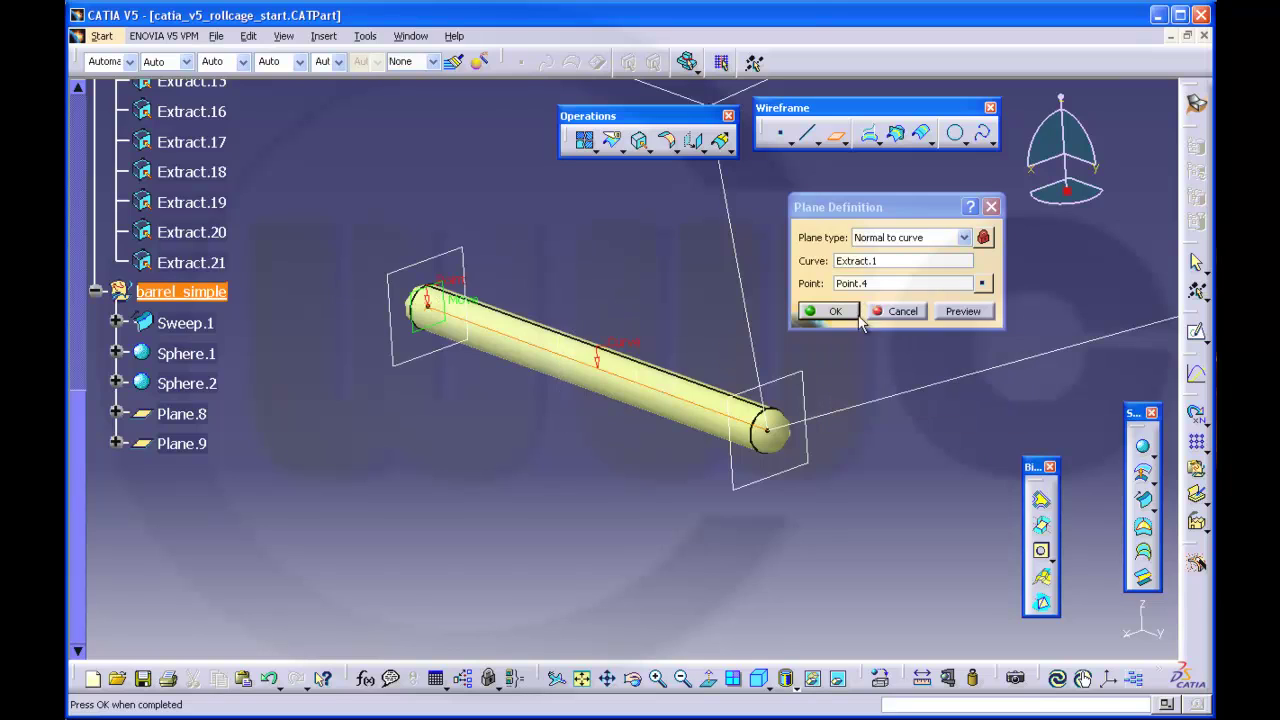
{"action": "left_click", "coordinate": [836, 312]}
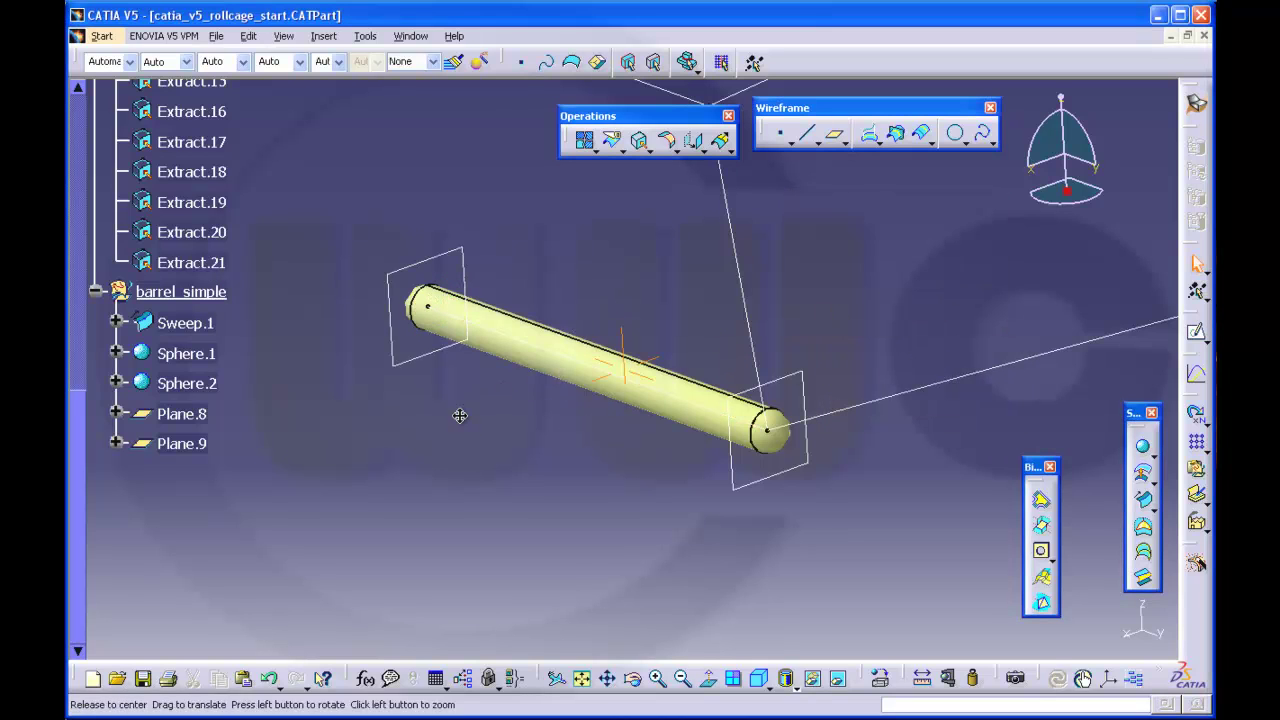
Step: Split the near-side sphere with the plane at that end, keeping the outer half as the tube's cap
{"action": "middle_click_drag", "start_coordinate": [457, 414], "coordinate": [466, 410]}
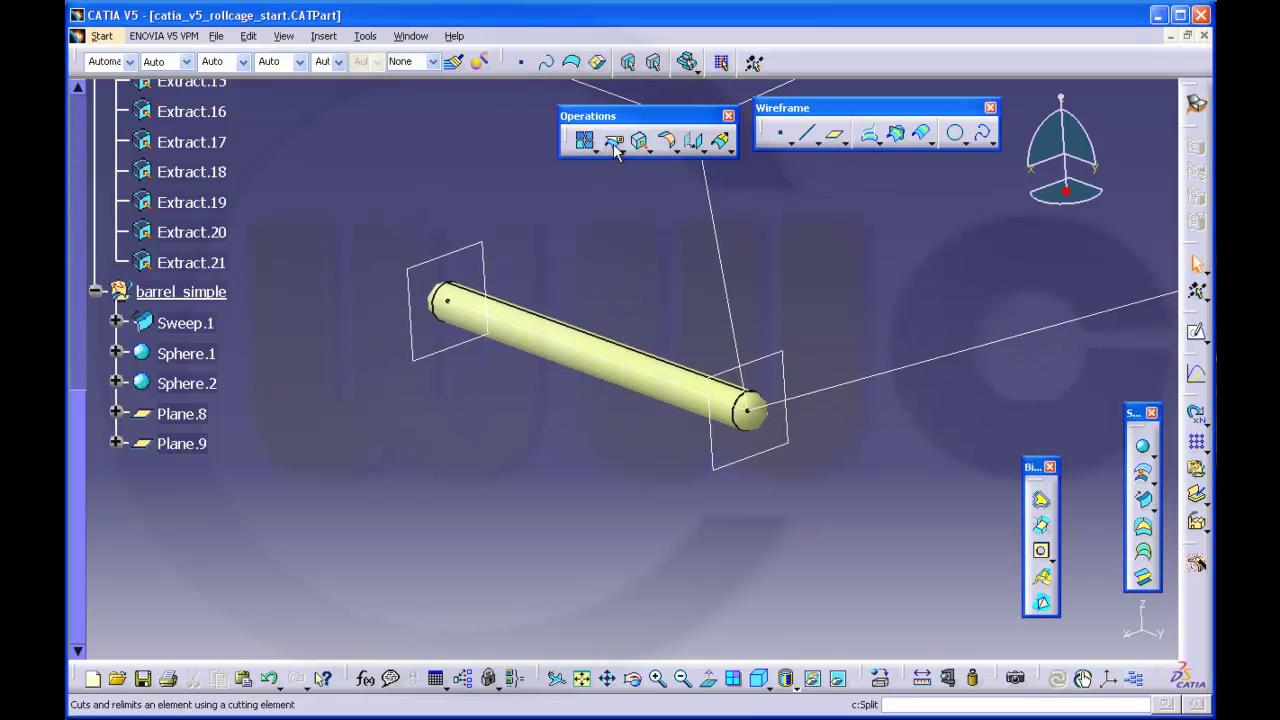
{"action": "left_click", "coordinate": [613, 143]}
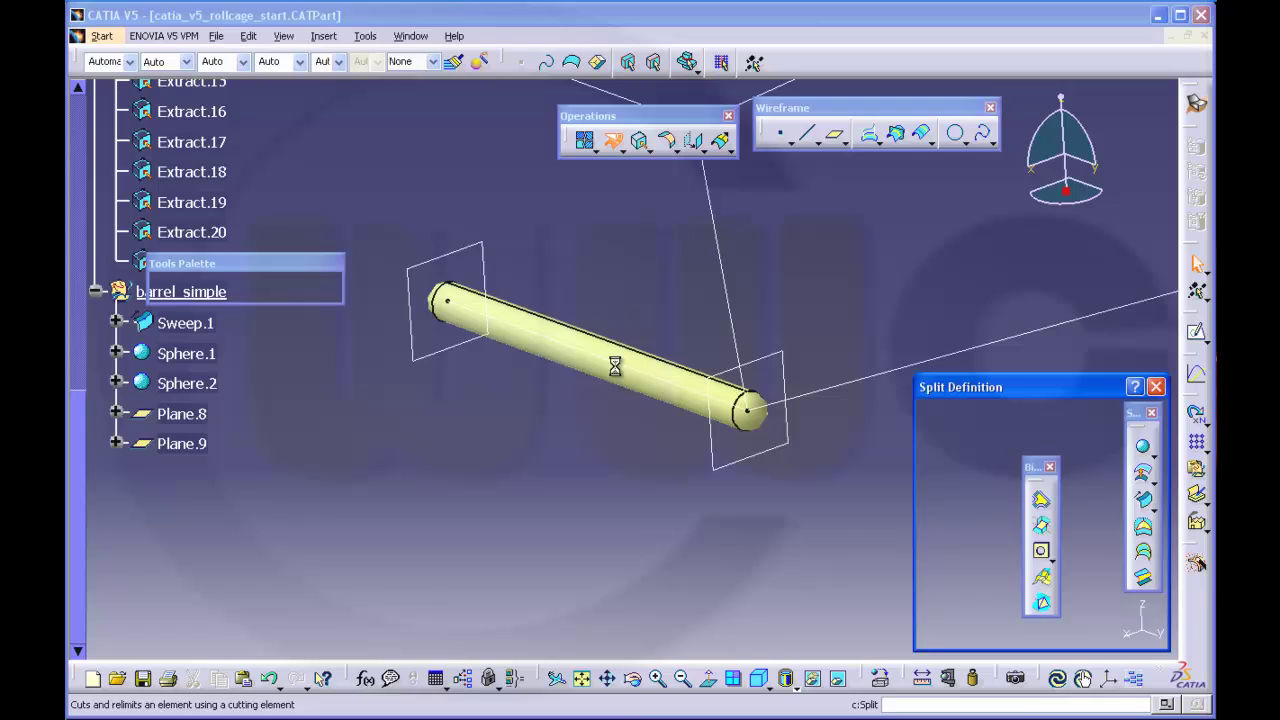
{"action": "left_click", "coordinate": [765, 424]}
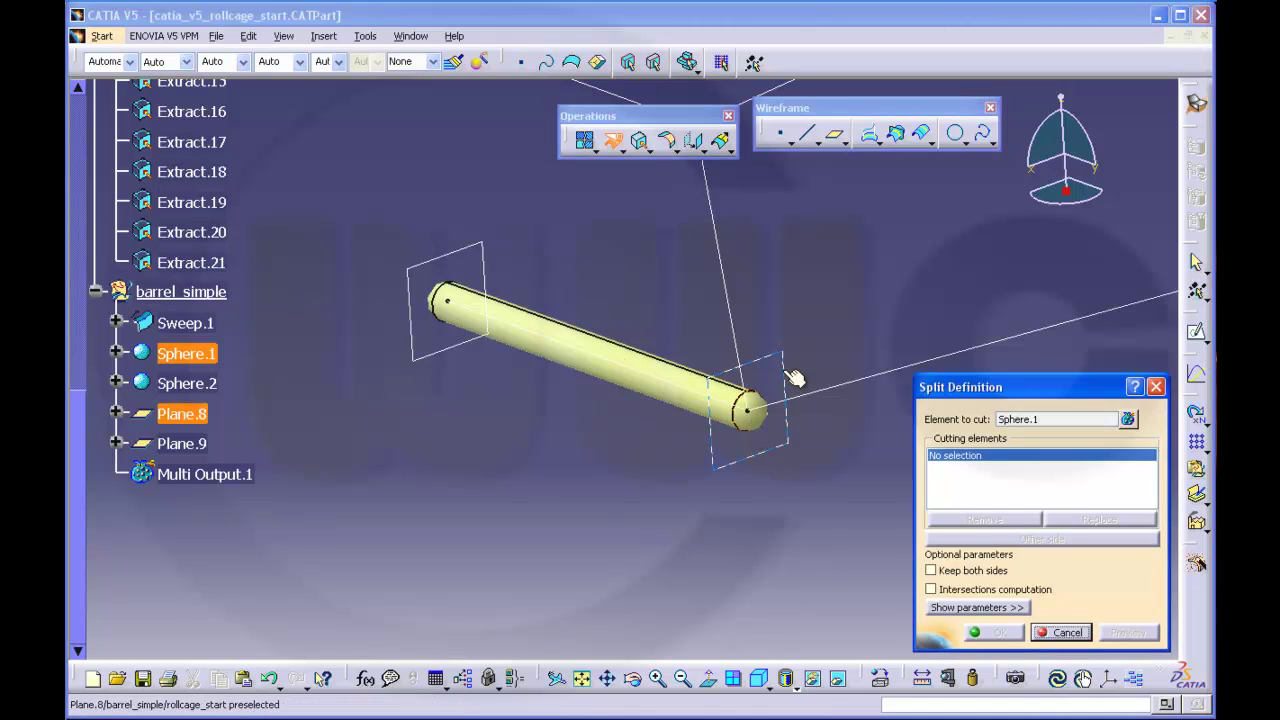
{"action": "left_click", "coordinate": [790, 376]}
{"action": "left_click", "coordinate": [1001, 632]}
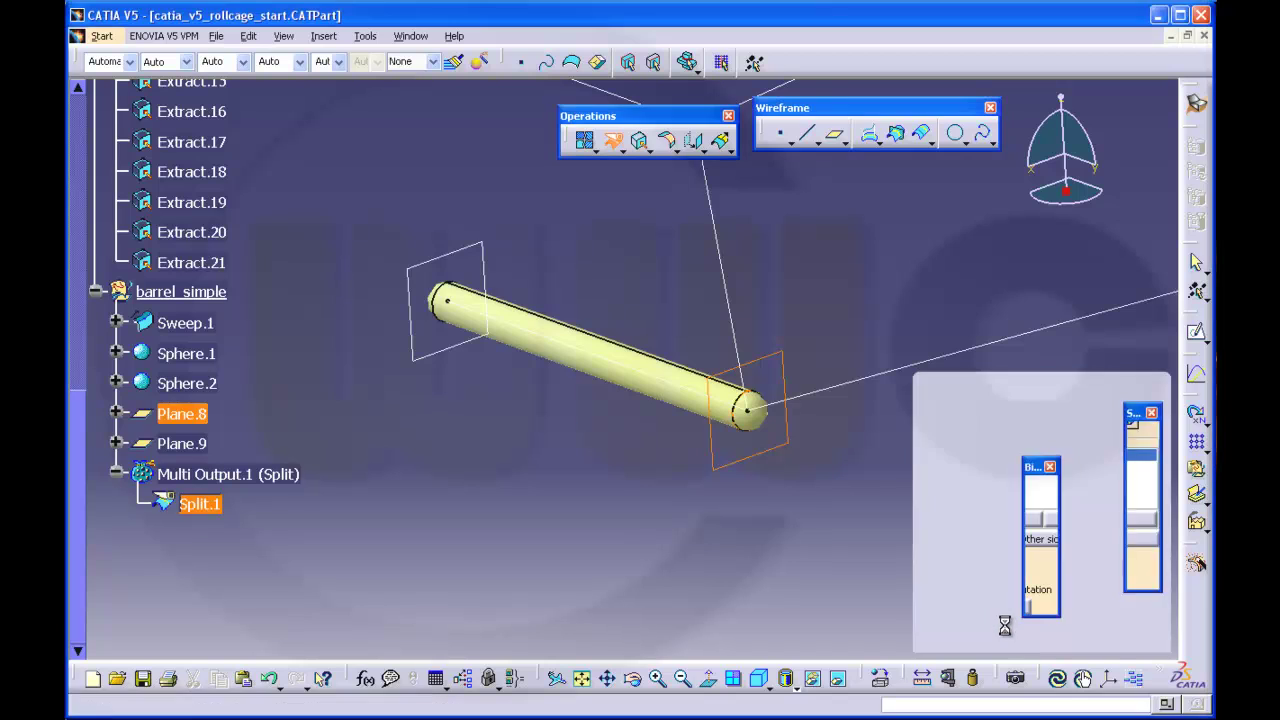
Step: Split the far-end sphere with the plane at that end, keeping the outer half as the tube's cap
{"action": "middle_click_drag", "start_coordinate": [641, 348], "coordinate": [879, 360]}
{"action": "left_click", "coordinate": [611, 140]}
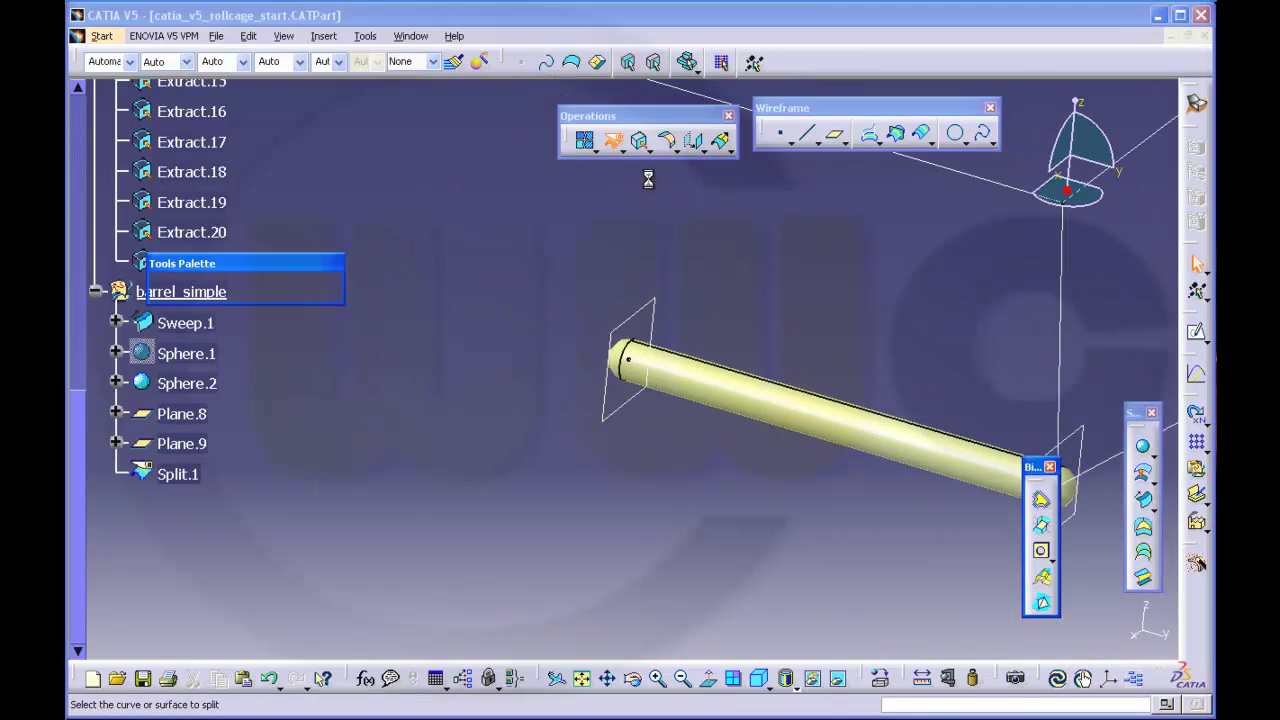
{"action": "left_click", "coordinate": [616, 360]}
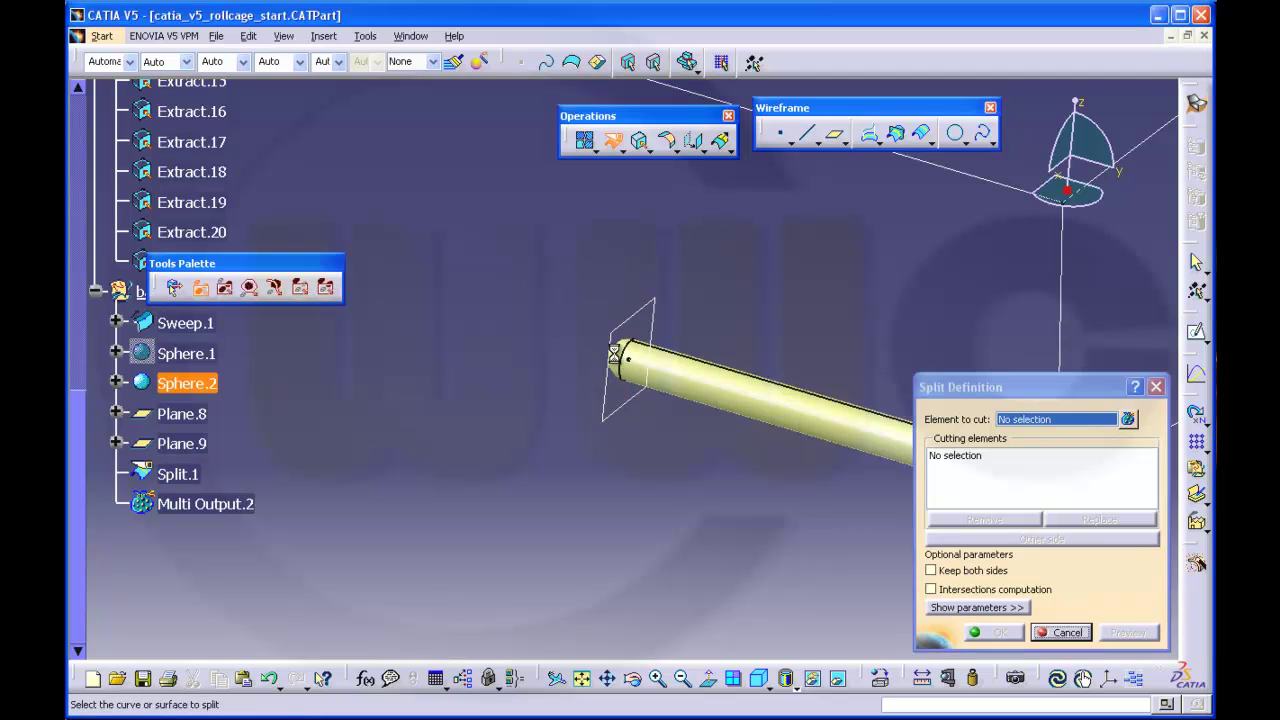
{"action": "left_click", "coordinate": [641, 326]}
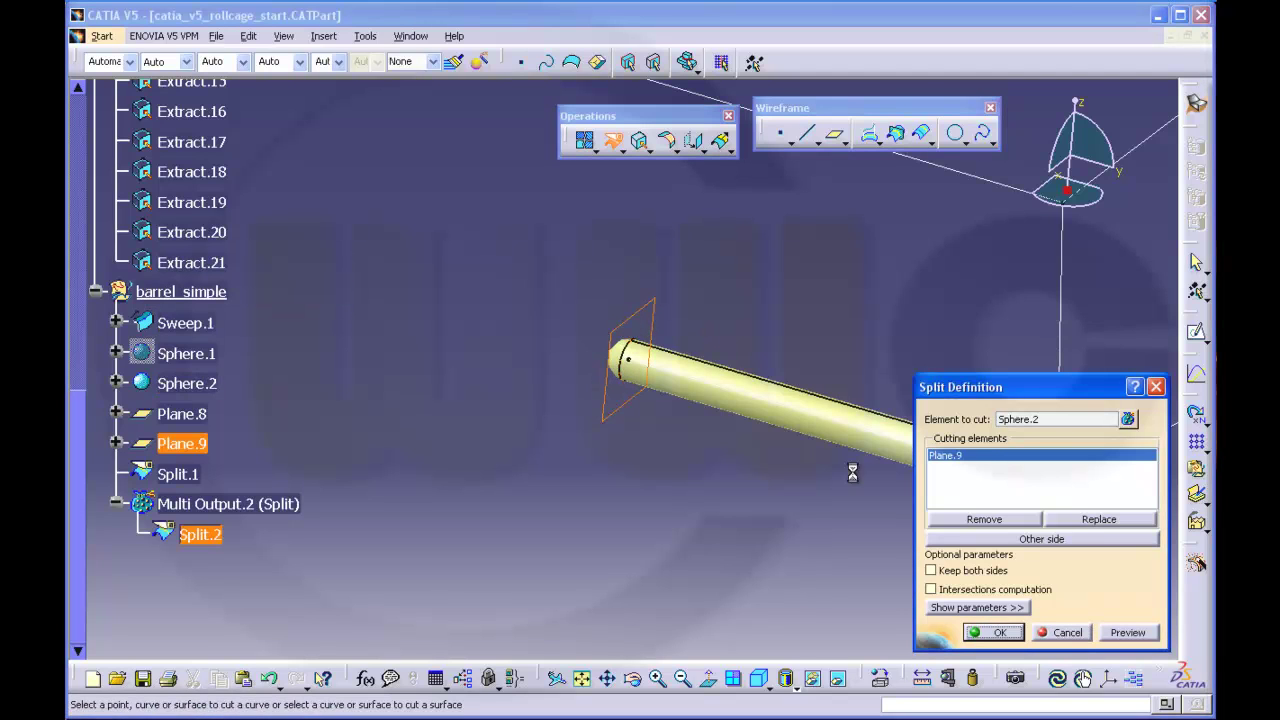
{"action": "left_click", "coordinate": [1003, 632]}
Step: Join the swept tube and the two split sphere caps into one surface with the 0,001 mm merging distance
{"action": "middle_click_drag", "start_coordinate": [792, 510], "coordinate": [682, 487]}
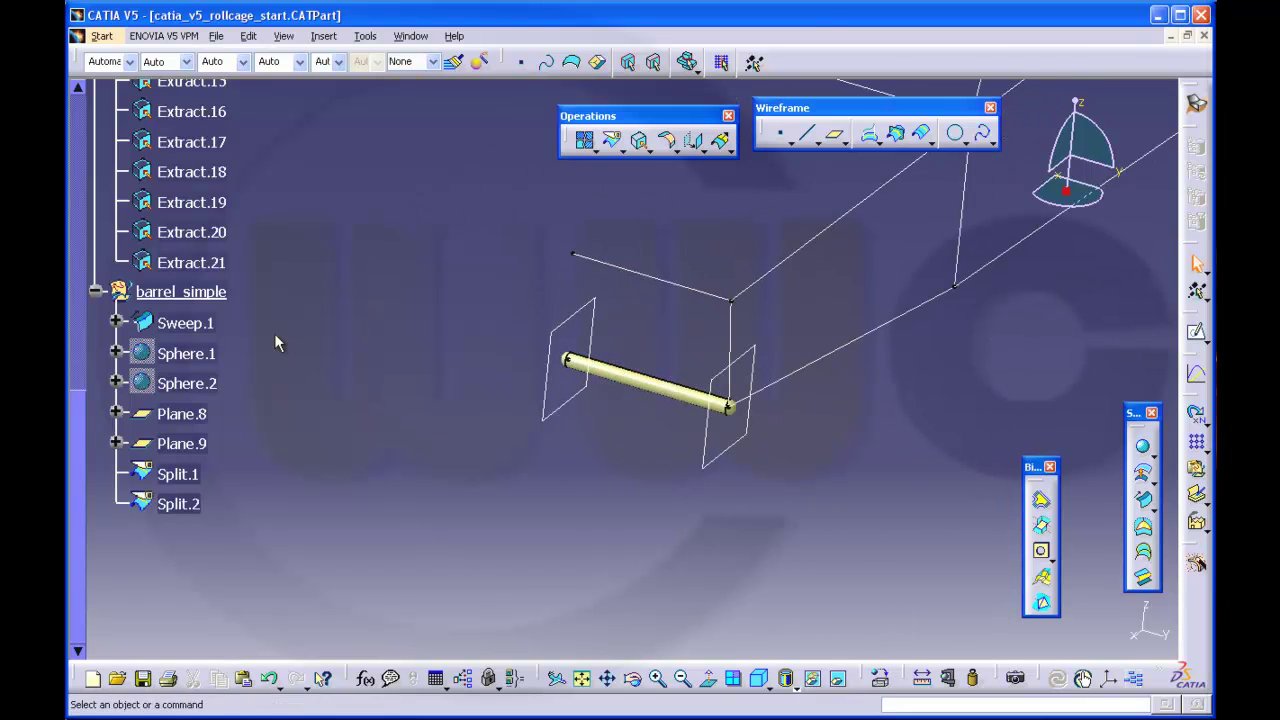
{"action": "middle_click_drag", "start_coordinate": [818, 466], "coordinate": [685, 494]}
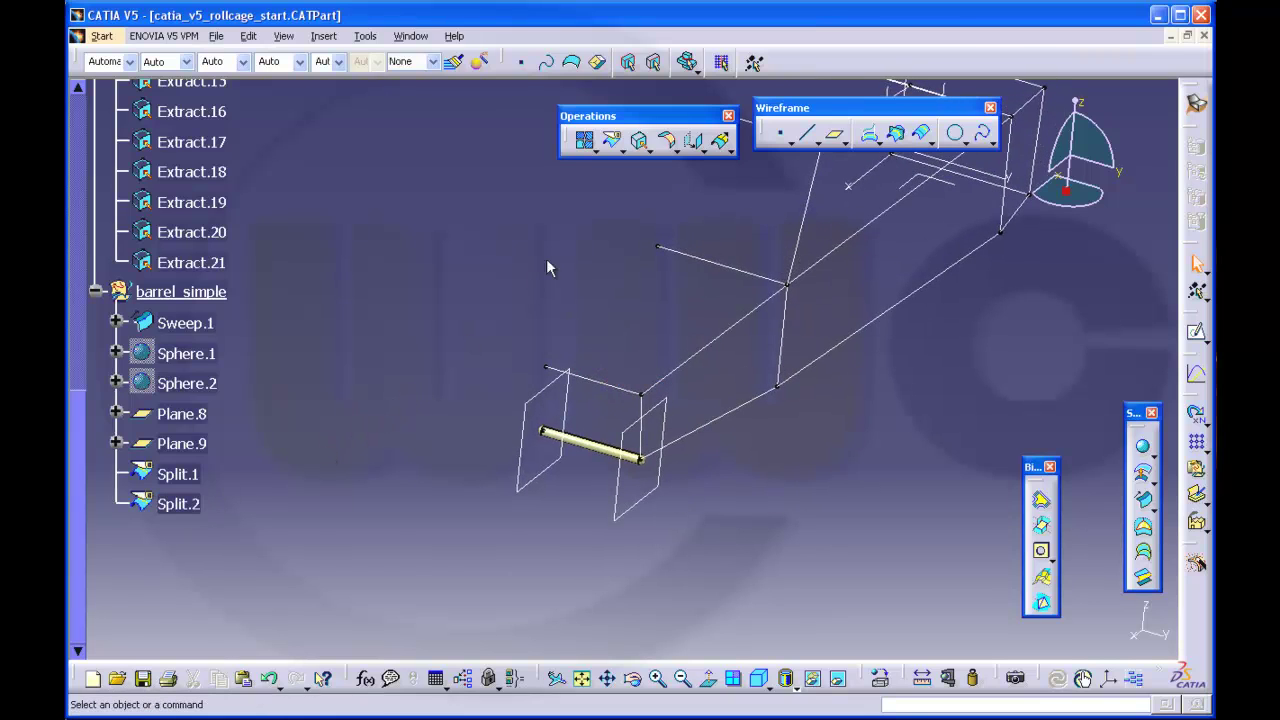
{"action": "left_click", "coordinate": [585, 143]}
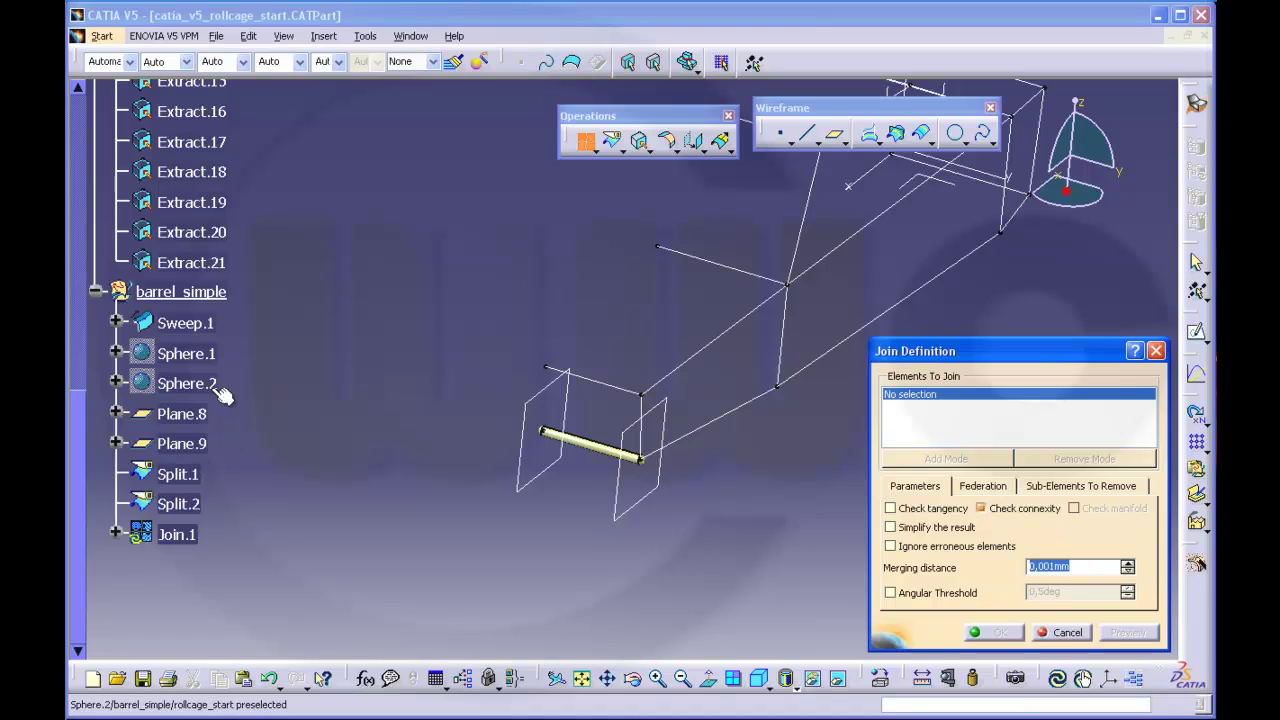
{"action": "left_click", "coordinate": [186, 322]}
{"action": "left_click", "coordinate": [182, 473]}
{"action": "left_click", "coordinate": [180, 503]}
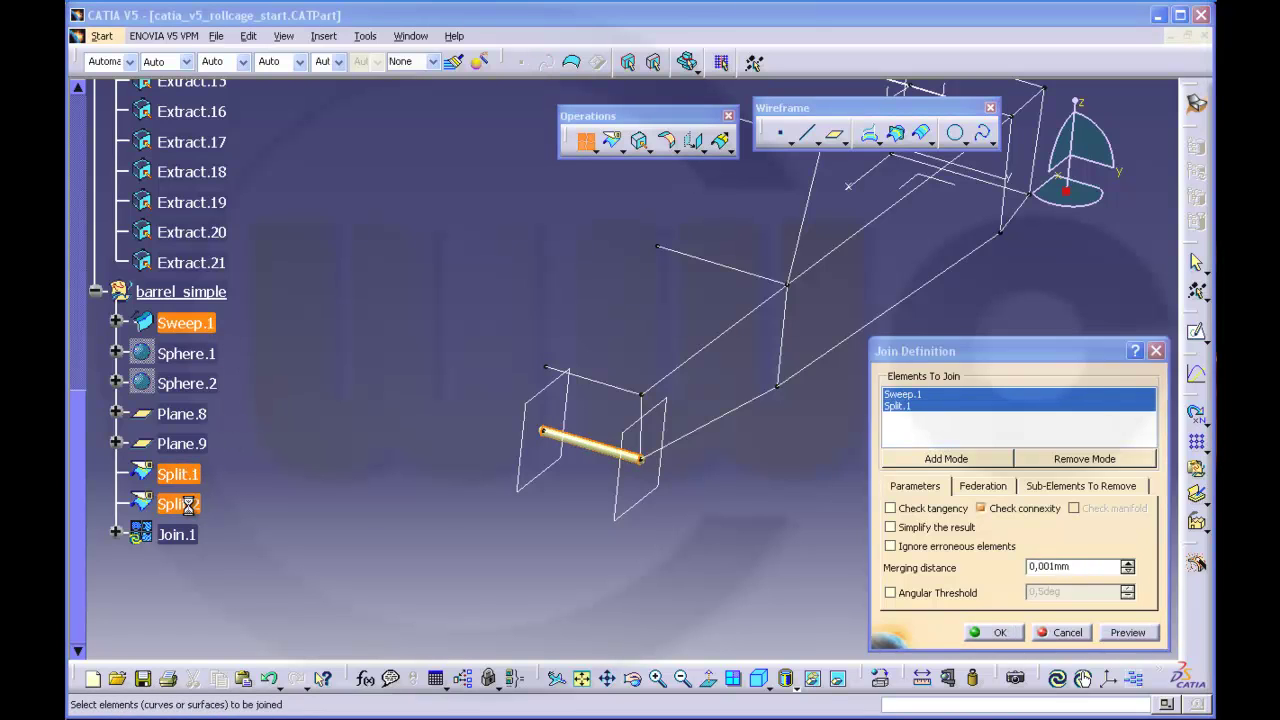
{"action": "left_click", "coordinate": [995, 632]}
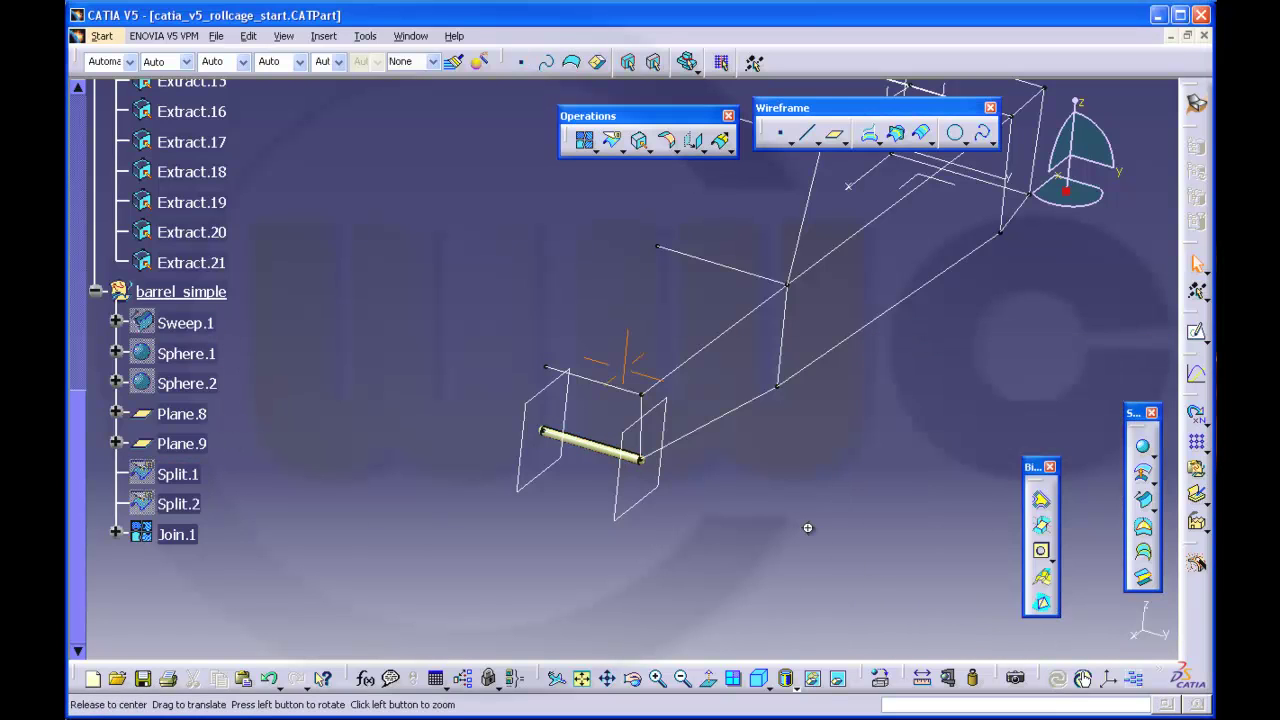
Step: Start a PowerCopy definition with the joined tube surface Join.1 as its first component and name it barrel_pc
{"action": "middle_click_drag", "start_coordinate": [808, 526], "coordinate": [818, 466]}
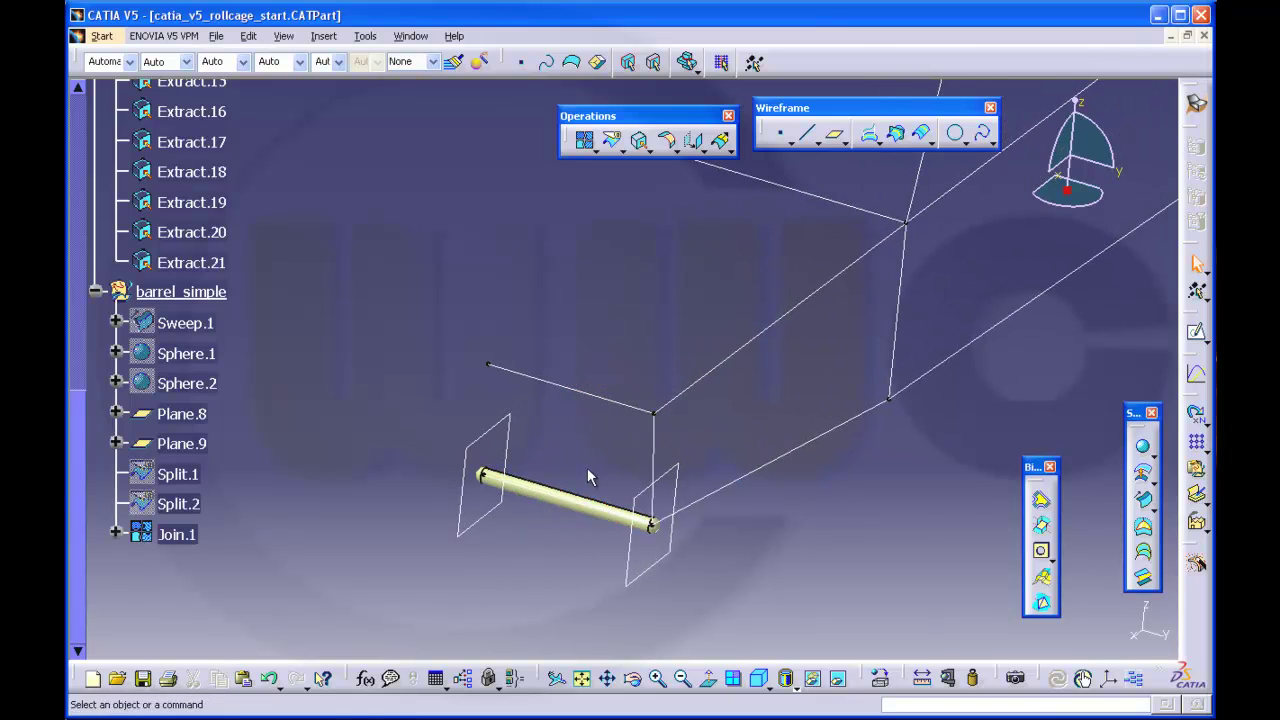
{"action": "middle_click_drag", "start_coordinate": [622, 360], "coordinate": [640, 418]}
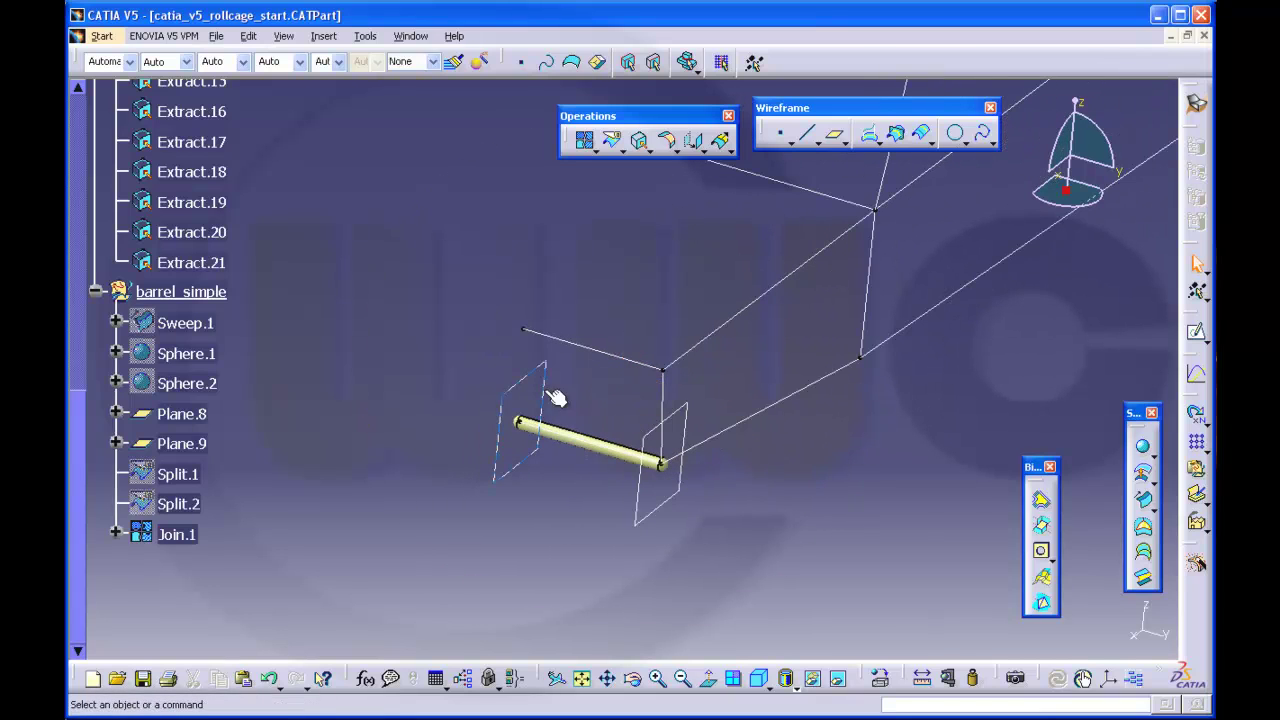
{"action": "middle_click_drag", "start_coordinate": [366, 520], "coordinate": [361, 465]}
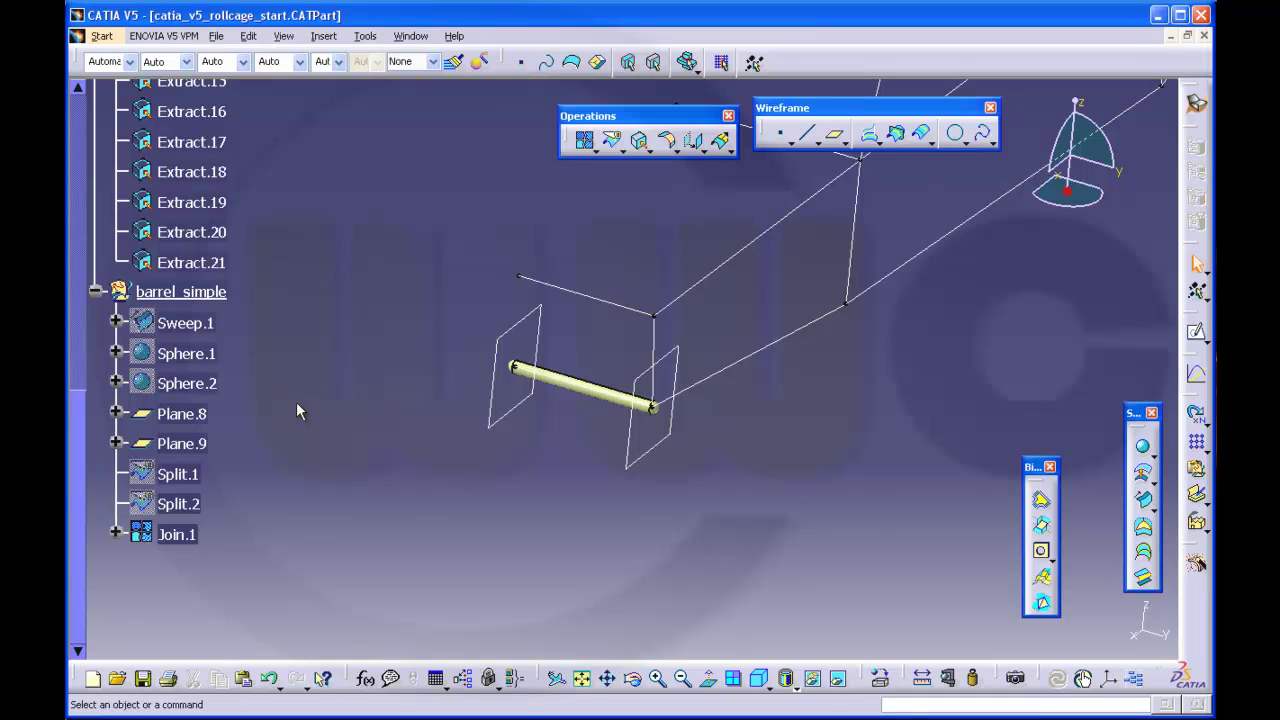
{"action": "left_click", "coordinate": [324, 37]}
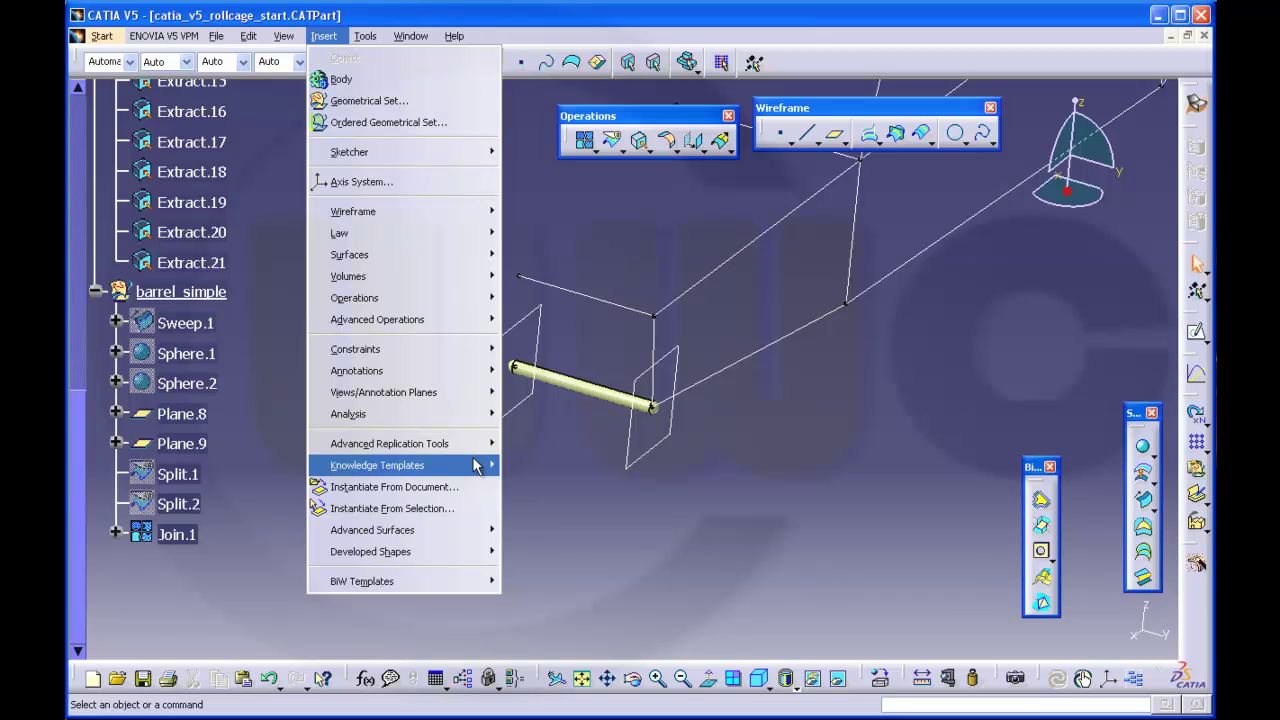
{"action": "mouse_move", "coordinate": [476, 466]}
{"action": "left_click", "coordinate": [545, 466]}
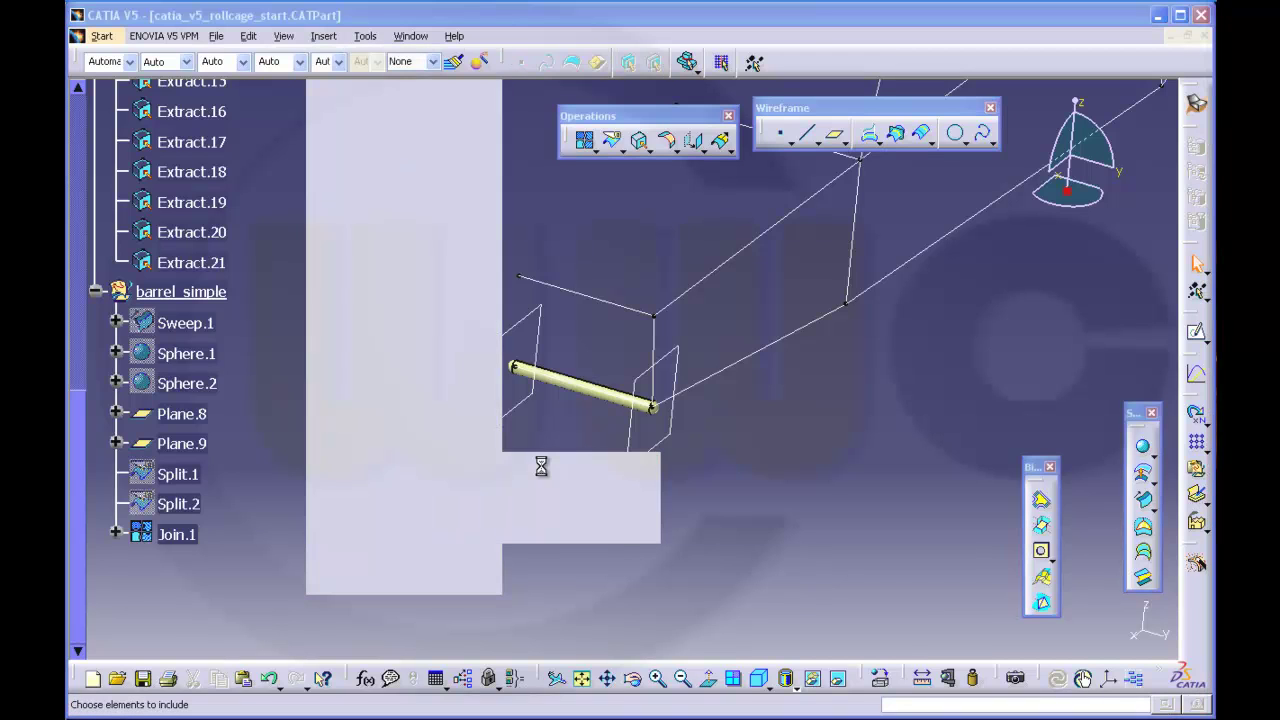
{"action": "left_click", "coordinate": [177, 534]}
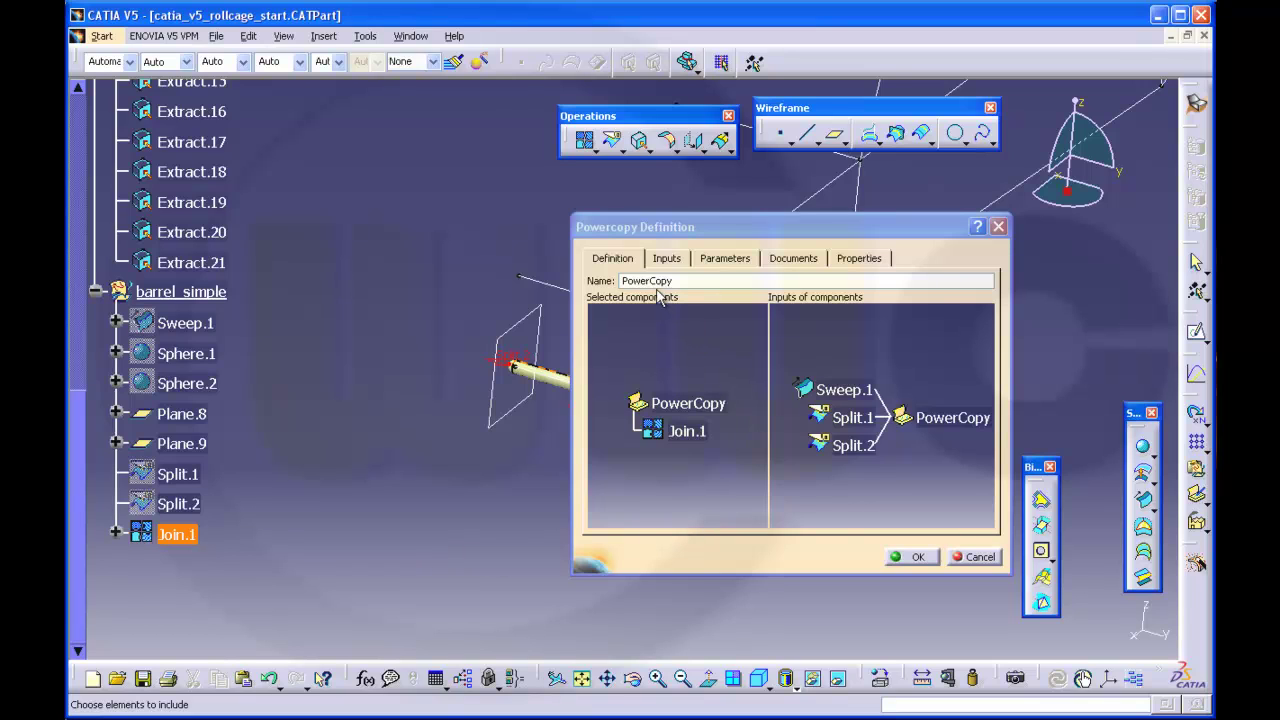
{"action": "double_click", "coordinate": [686, 280]}
{"action": "type", "text": "barrel_pc"}
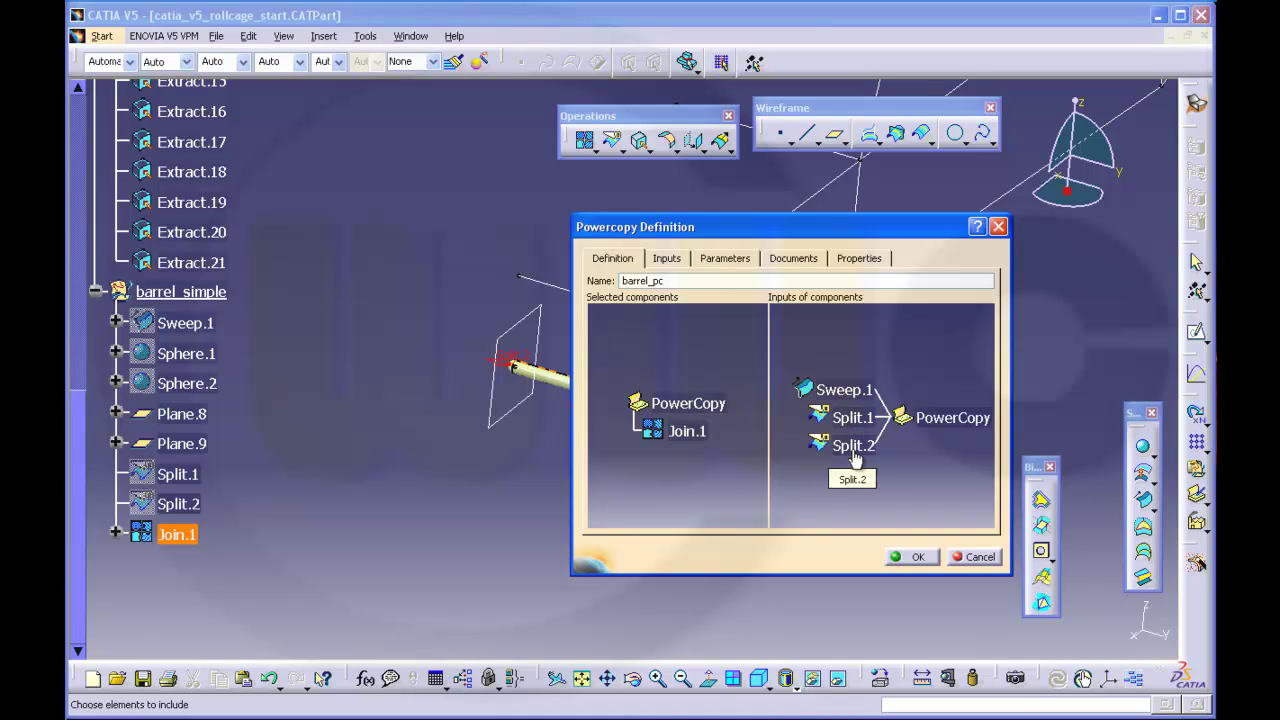
Step: Add Sweep.1, both splits, both spheres, Plane.8 and Plane.9 to barrel_pc as components and complete the PowerCopy definition
{"action": "left_click", "coordinate": [851, 397]}
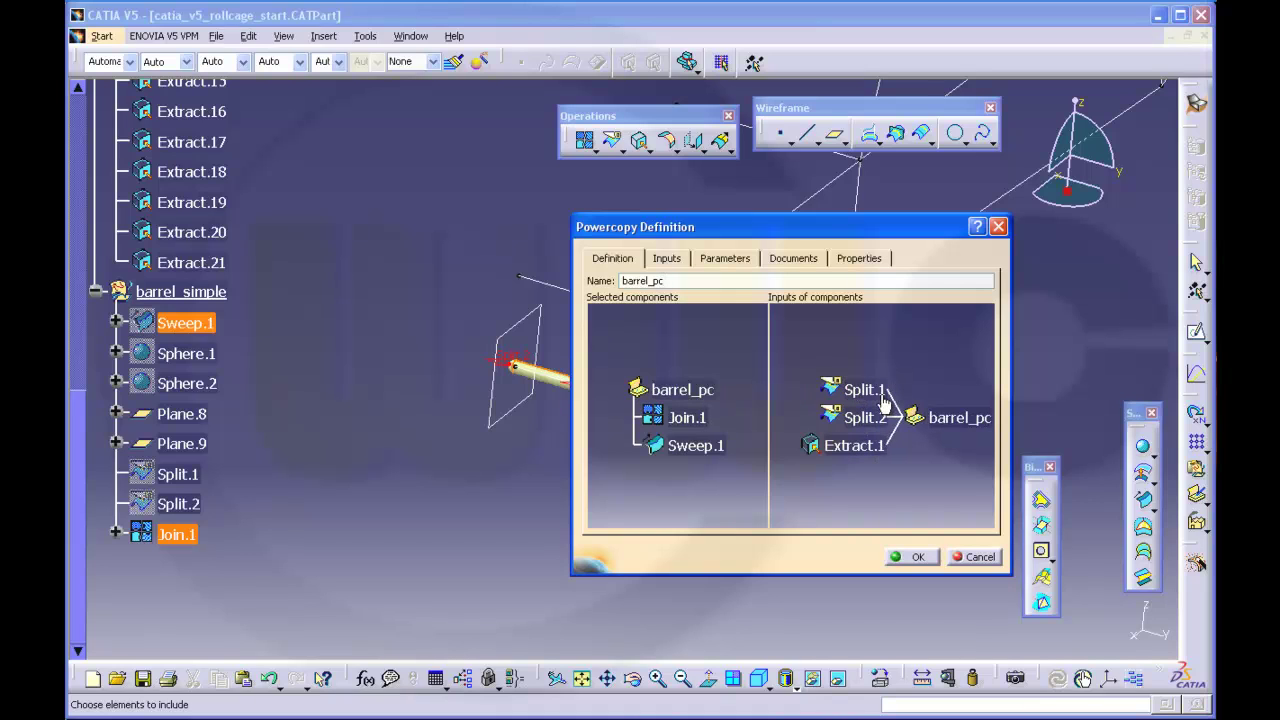
{"action": "left_click", "coordinate": [866, 396]}
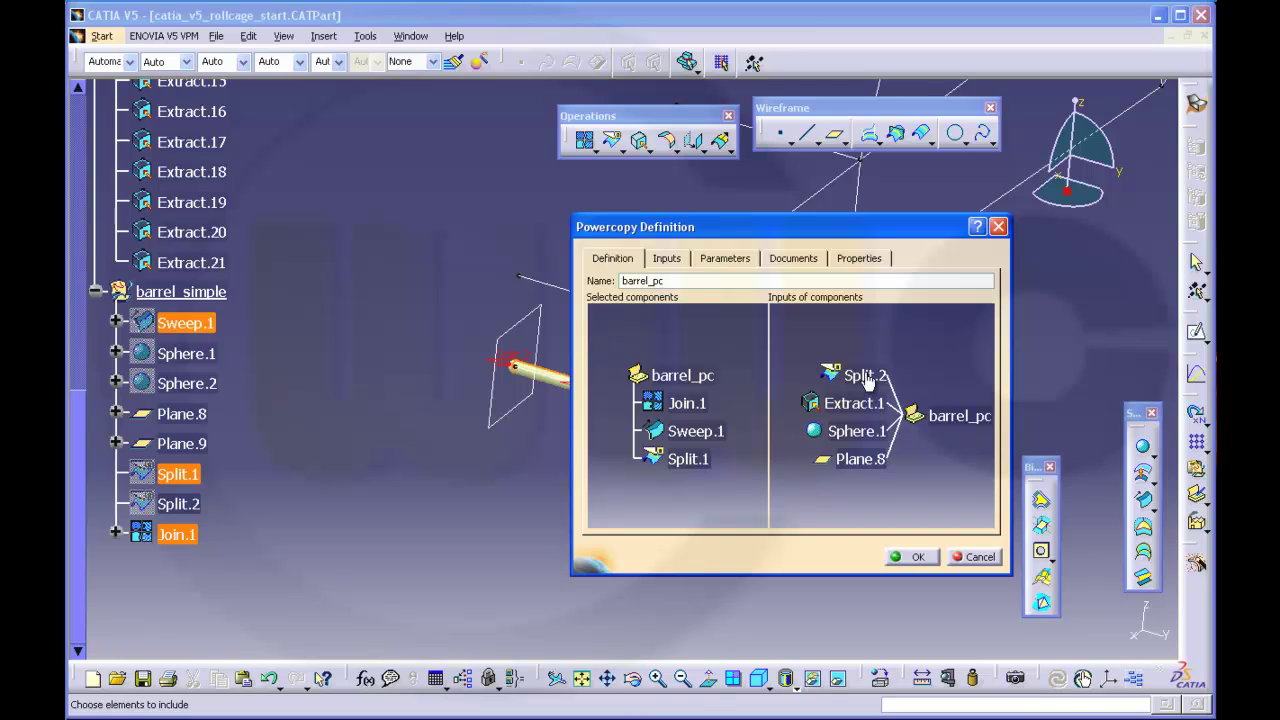
{"action": "left_click", "coordinate": [866, 378]}
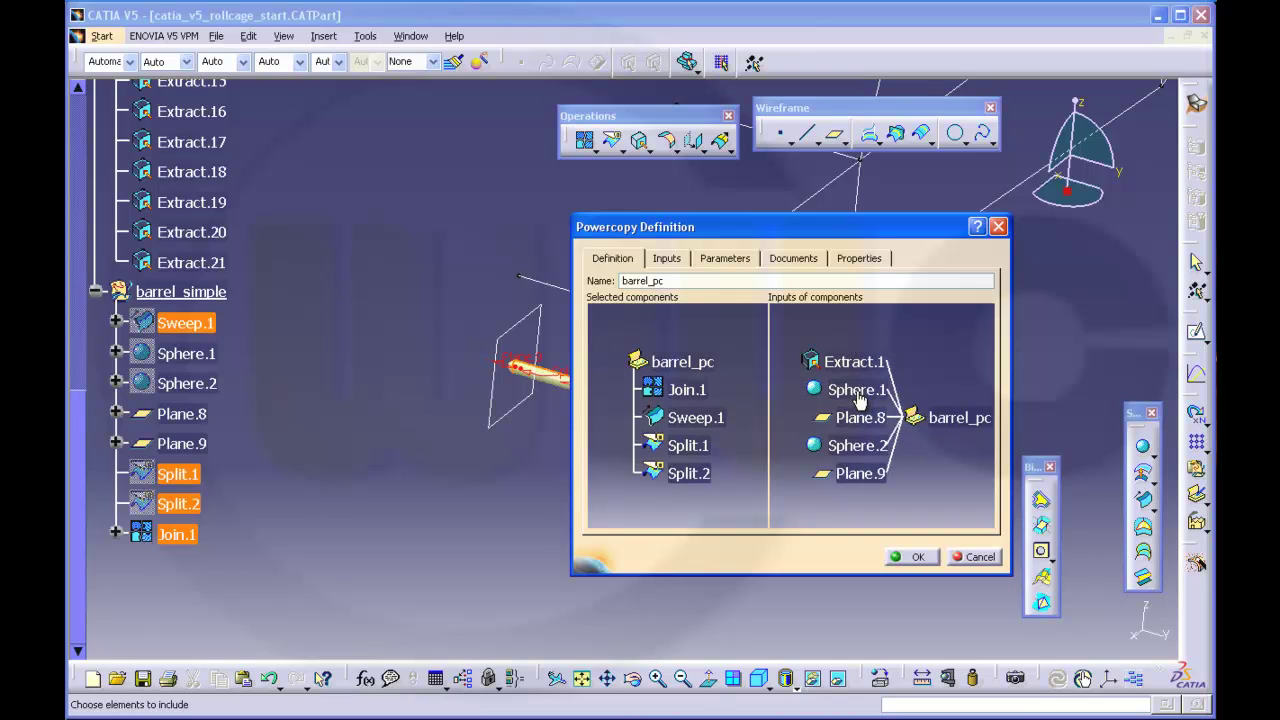
{"action": "left_click", "coordinate": [857, 392]}
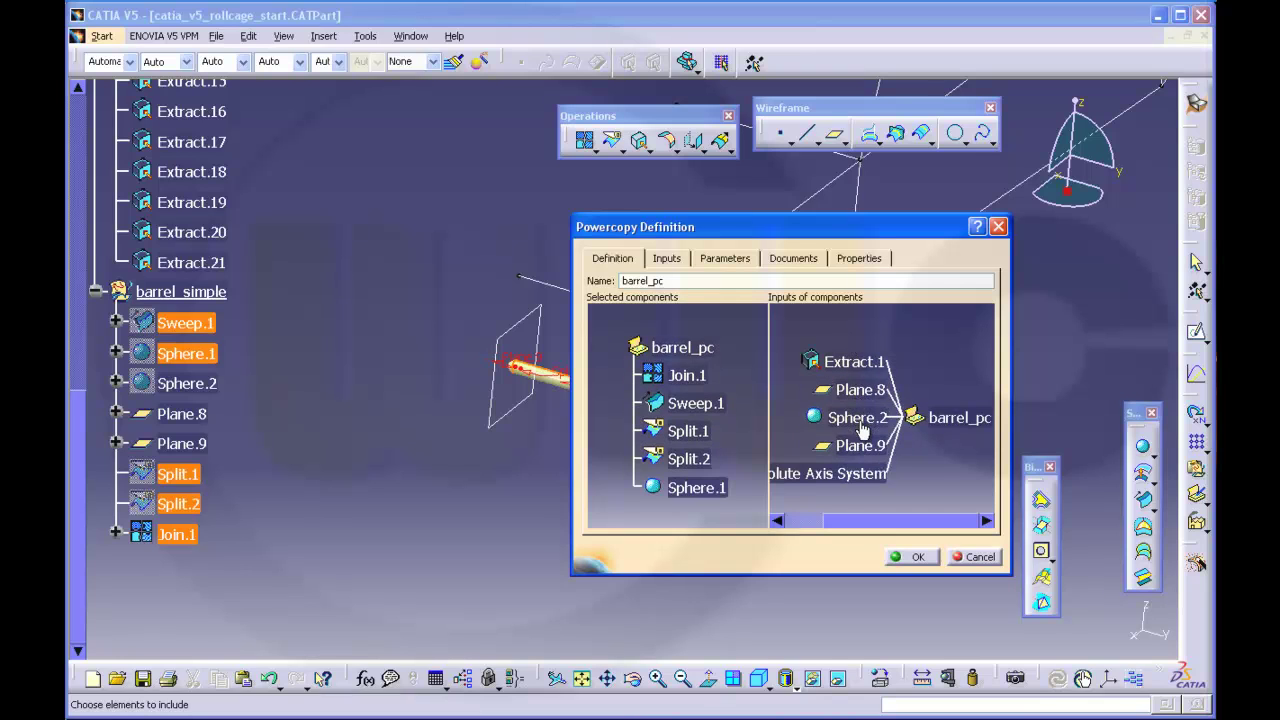
{"action": "left_click", "coordinate": [857, 418]}
{"action": "left_click", "coordinate": [860, 405]}
{"action": "left_click", "coordinate": [866, 425]}
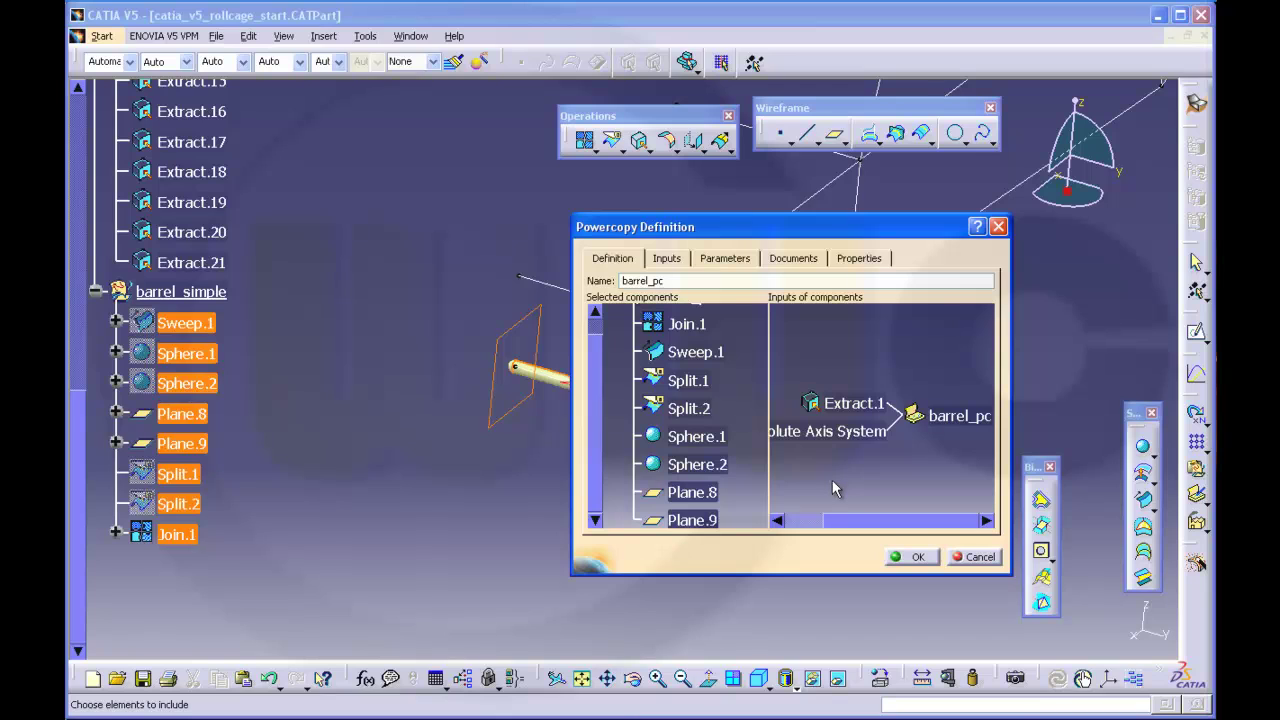
{"action": "left_click", "coordinate": [916, 557]}
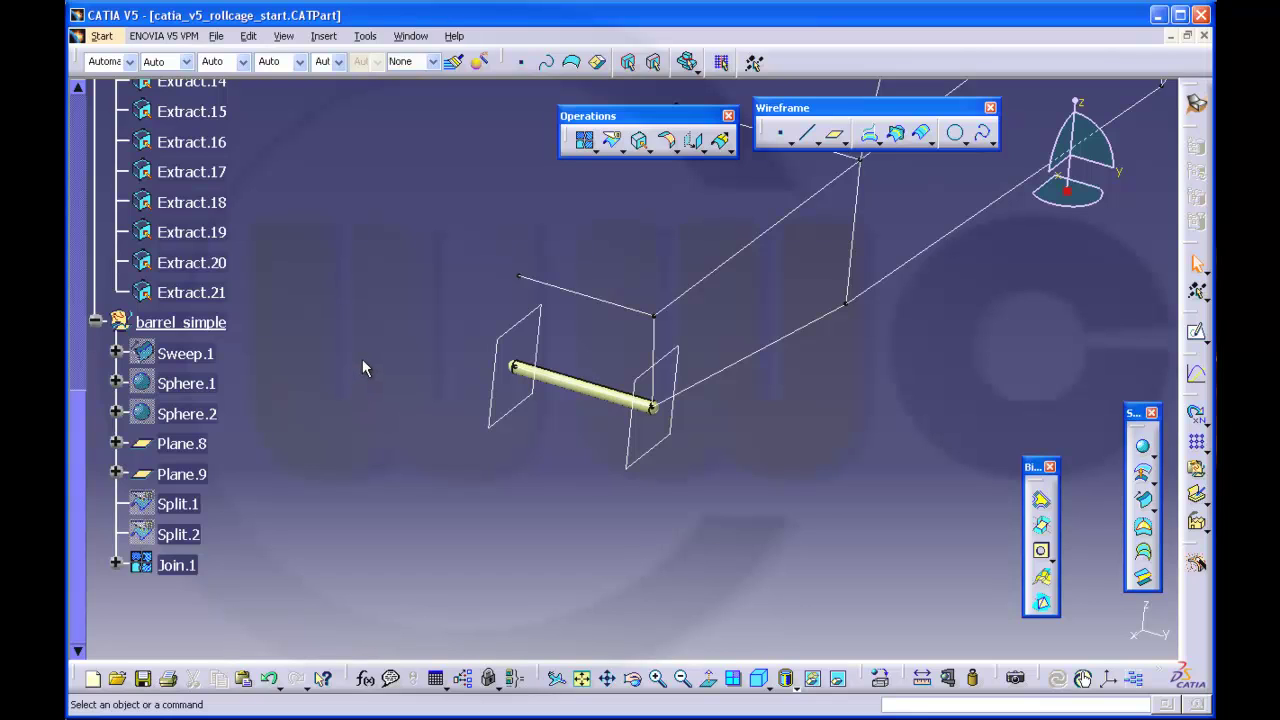
Step: Save the roll cage part
{"action": "left_click", "coordinate": [217, 40]}
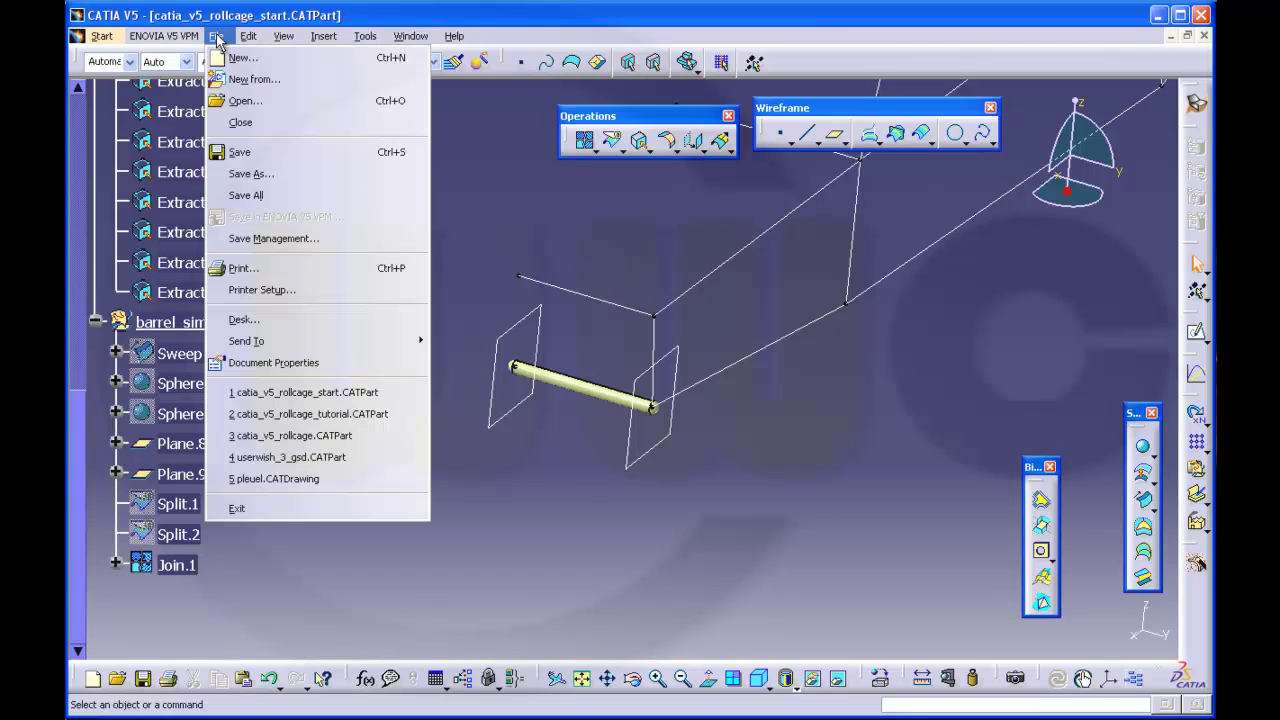
{"action": "left_click", "coordinate": [262, 152]}
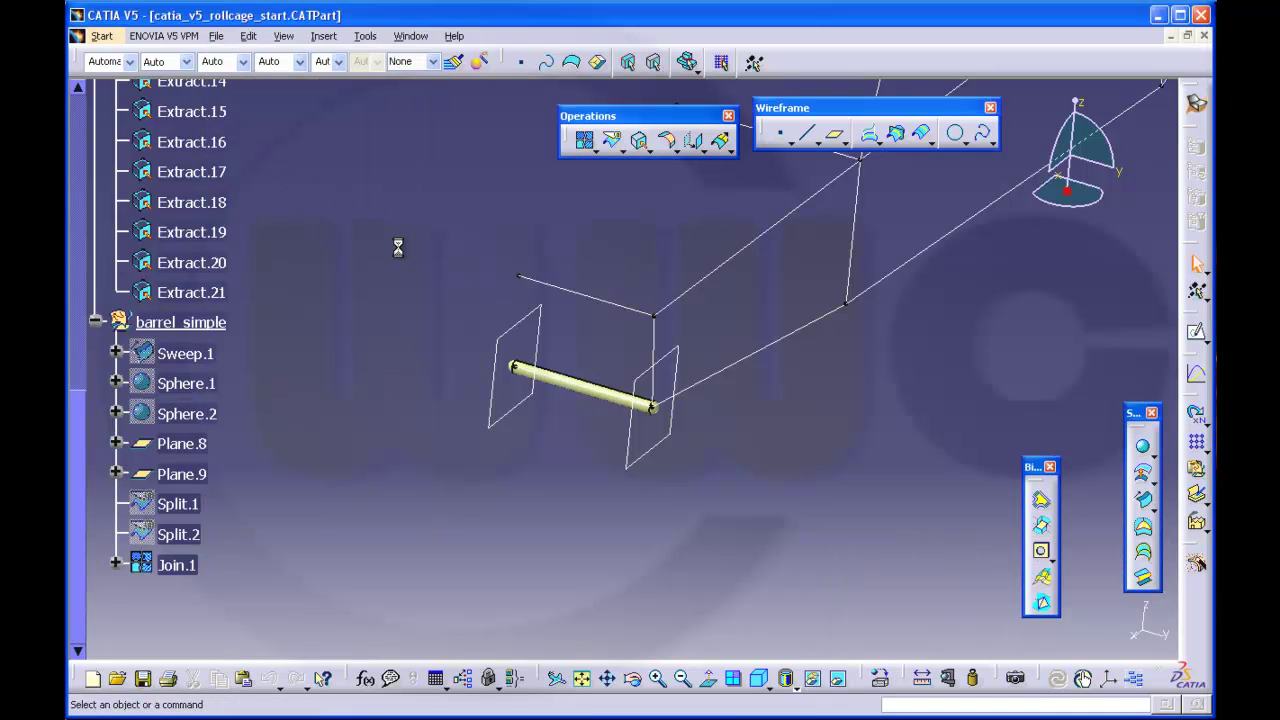
{"action": "middle_click_drag", "start_coordinate": [408, 361], "coordinate": [369, 349]}
Step: Collapse the extracted_lines set in the specification tree and expand the PowerCopy node to reach barrel_pc
{"action": "scroll", "coordinate": [353, 330], "scroll_direction": "up", "scroll_amount": 8}
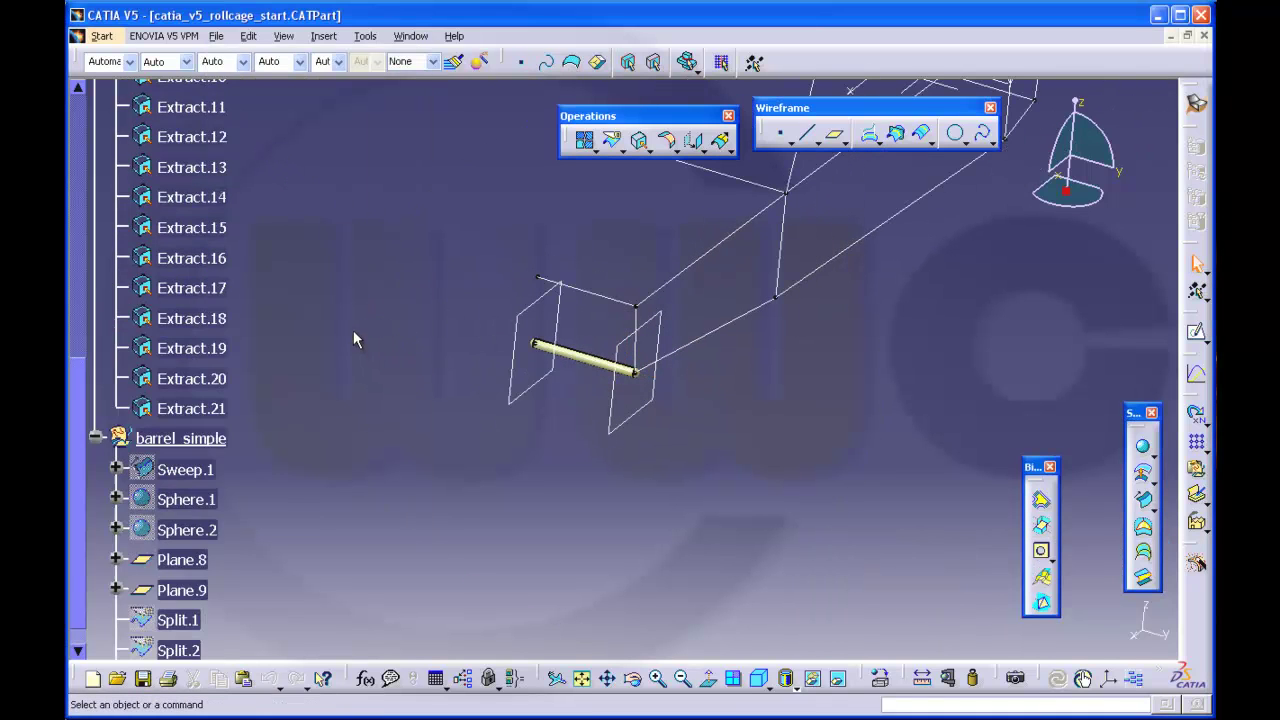
{"action": "scroll", "coordinate": [356, 327], "scroll_direction": "up", "scroll_amount": 4}
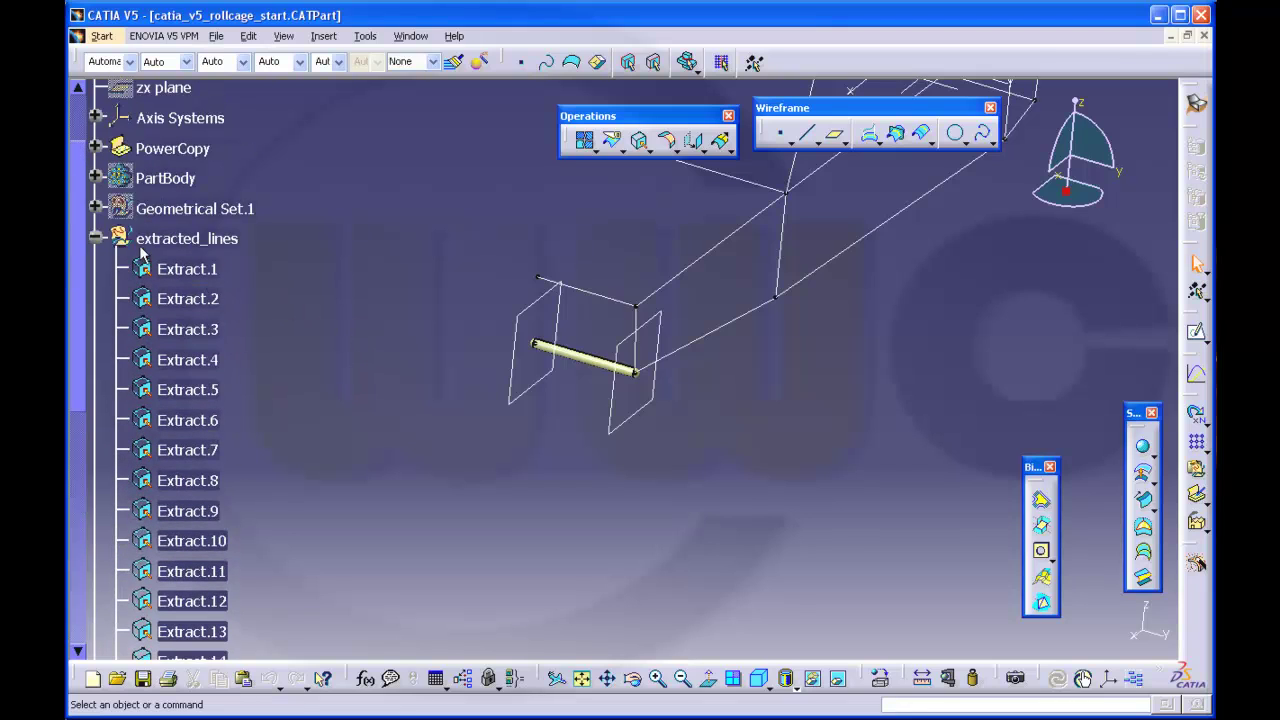
{"action": "left_click", "coordinate": [95, 238]}
{"action": "scroll", "coordinate": [300, 270], "scroll_direction": "down", "scroll_amount": 1}
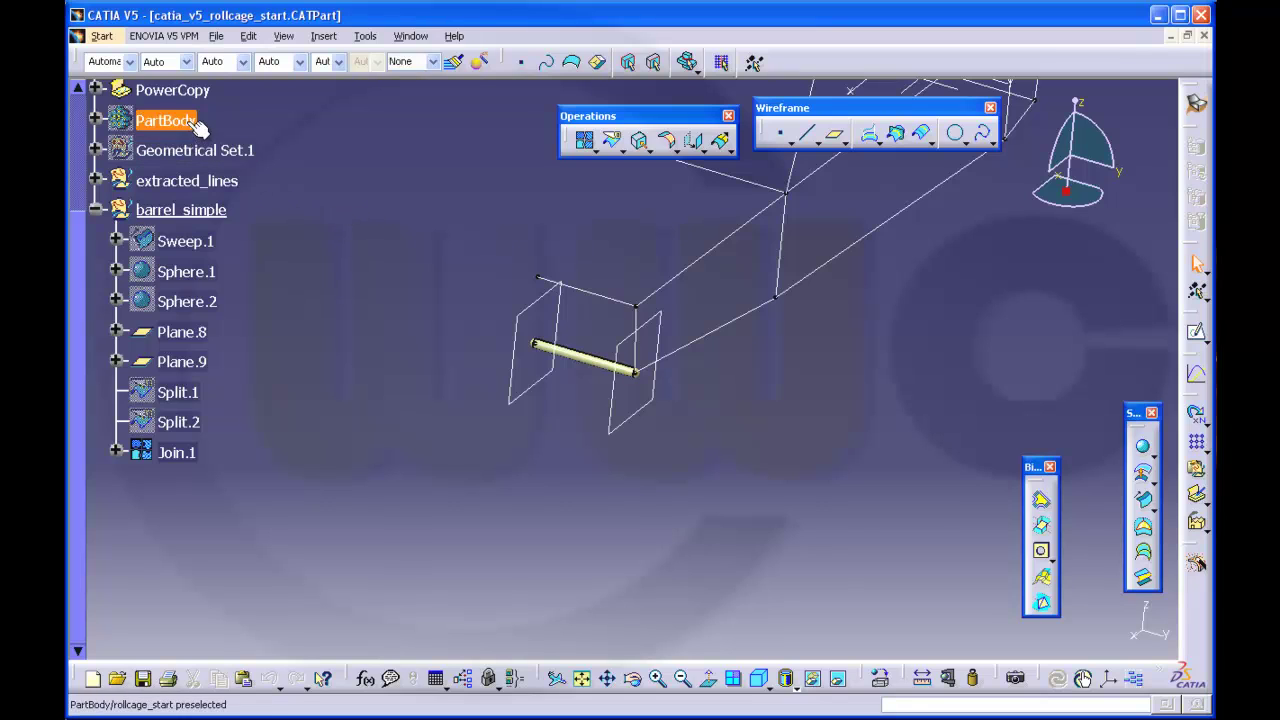
{"action": "scroll", "coordinate": [100, 140], "scroll_direction": "up", "scroll_amount": 2}
{"action": "left_click", "coordinate": [96, 148]}
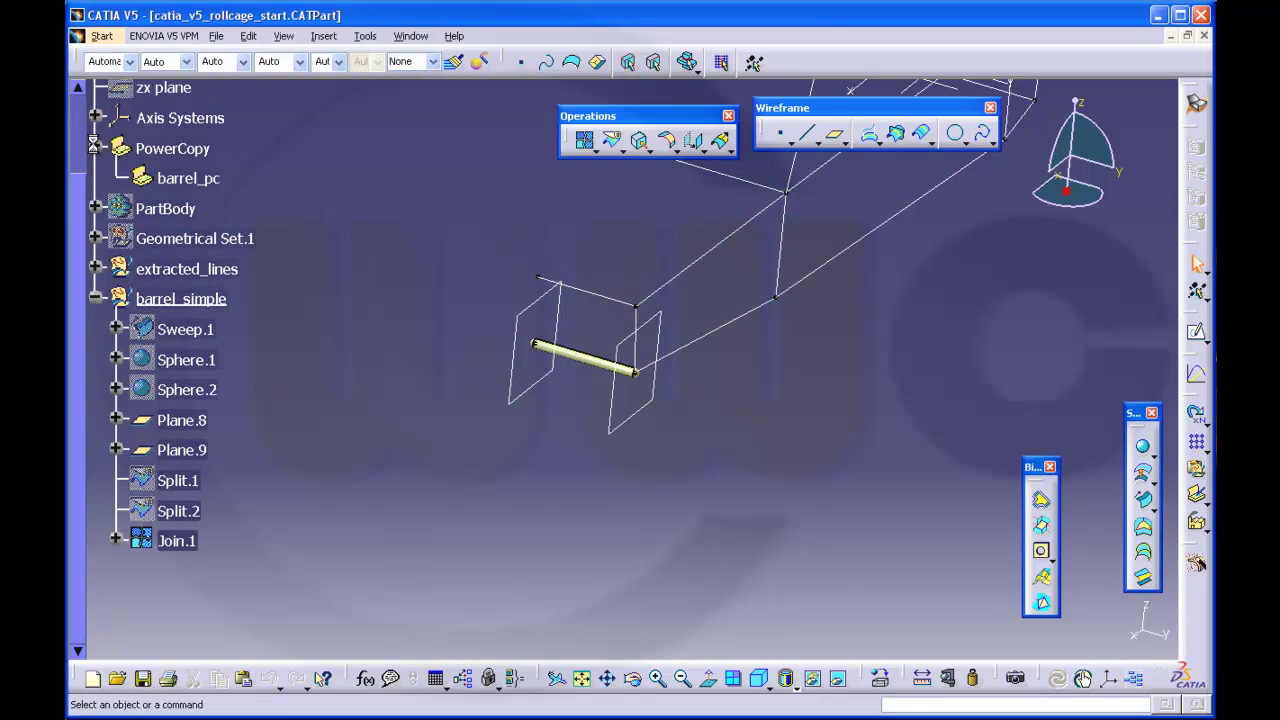
Step: Start instantiating barrel_pc inside barrel_simple, assigning the parallel line above the first tube (Extract.2) to its Extract.1 input
{"action": "left_click", "coordinate": [192, 180]}
{"action": "right_click", "coordinate": [197, 184]}
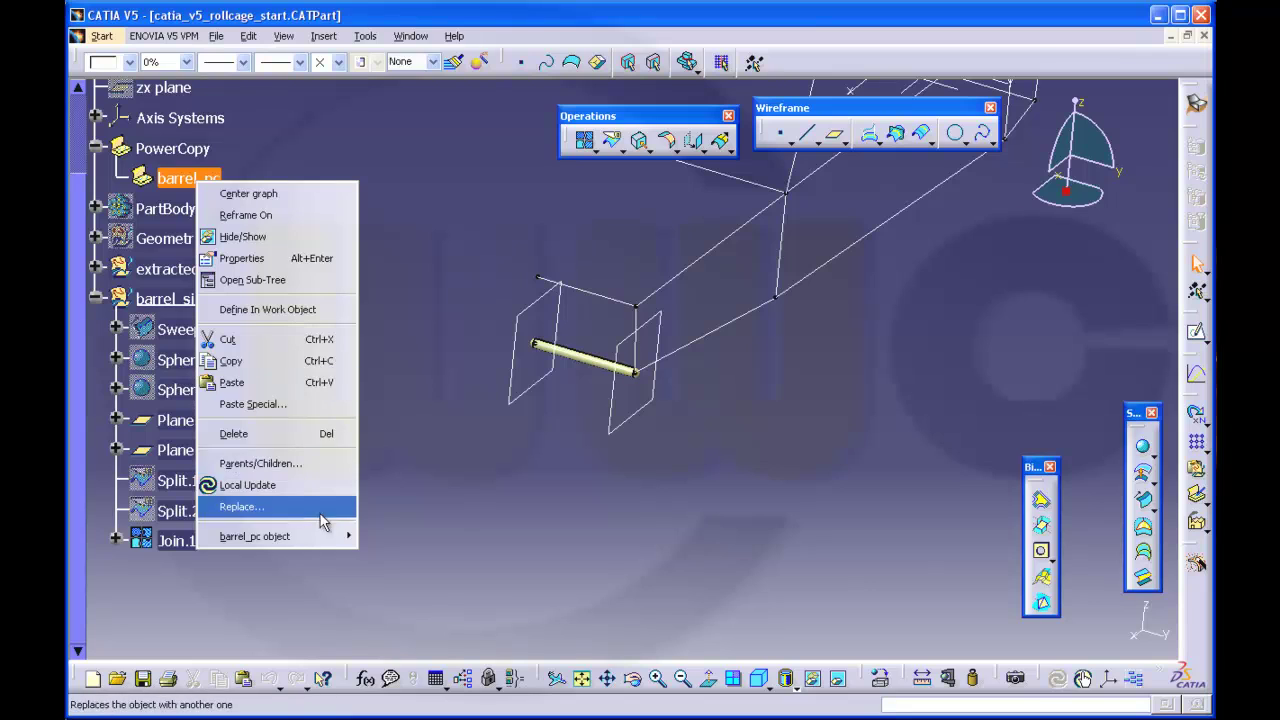
{"action": "mouse_move", "coordinate": [330, 536]}
{"action": "left_click", "coordinate": [408, 567]}
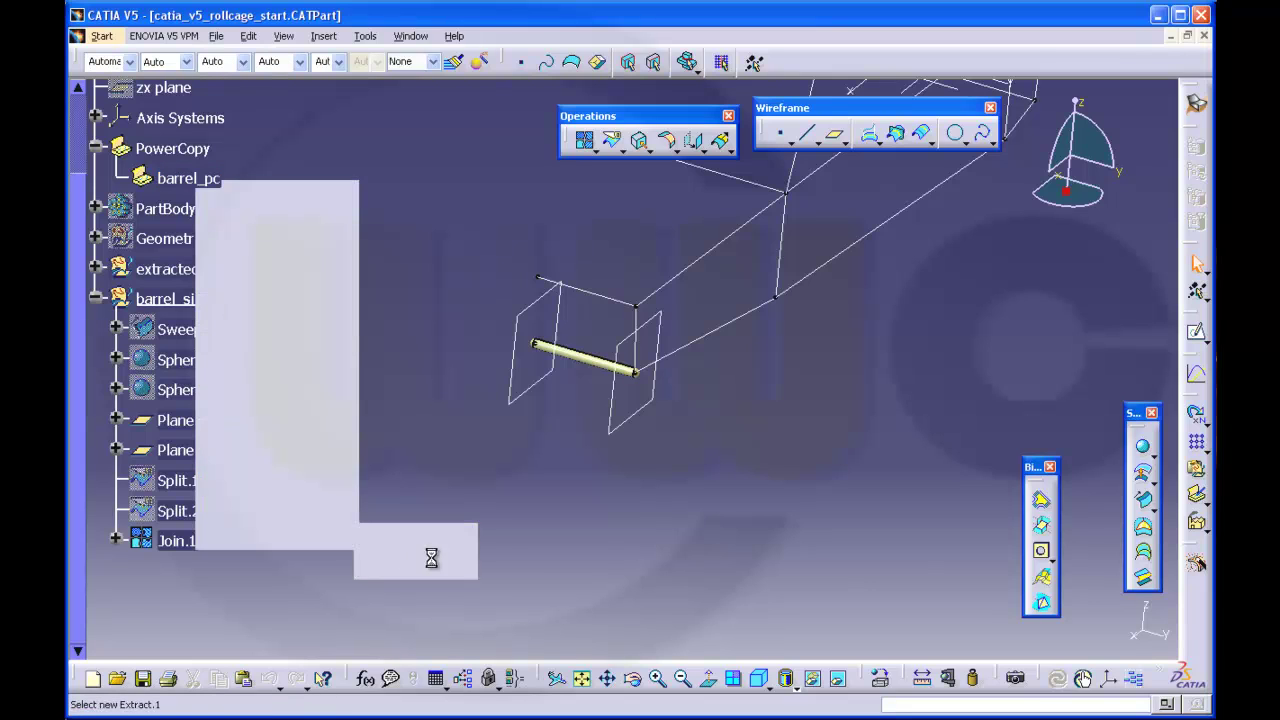
{"action": "left_click", "coordinate": [603, 297]}
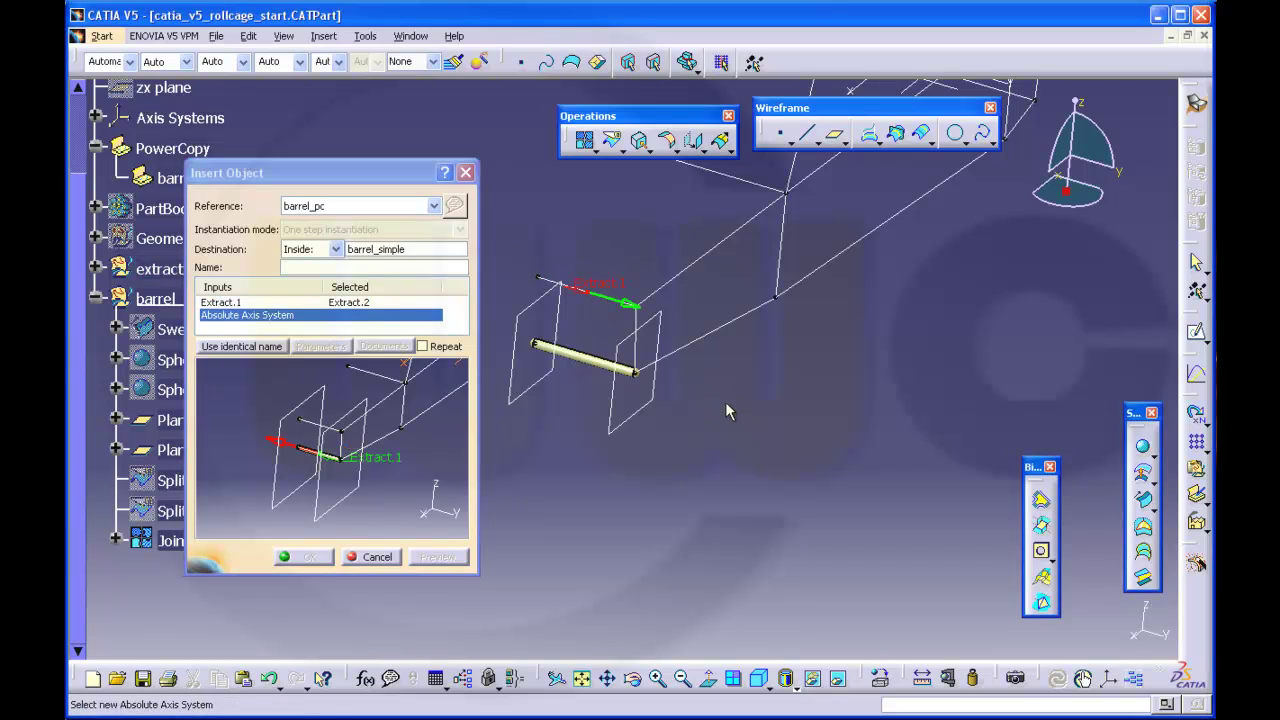
Step: Assign the part's Absolute Axis System to the remaining input, preview the instance and create the second tube
{"action": "middle_click_drag", "start_coordinate": [726, 408], "coordinate": [817, 476]}
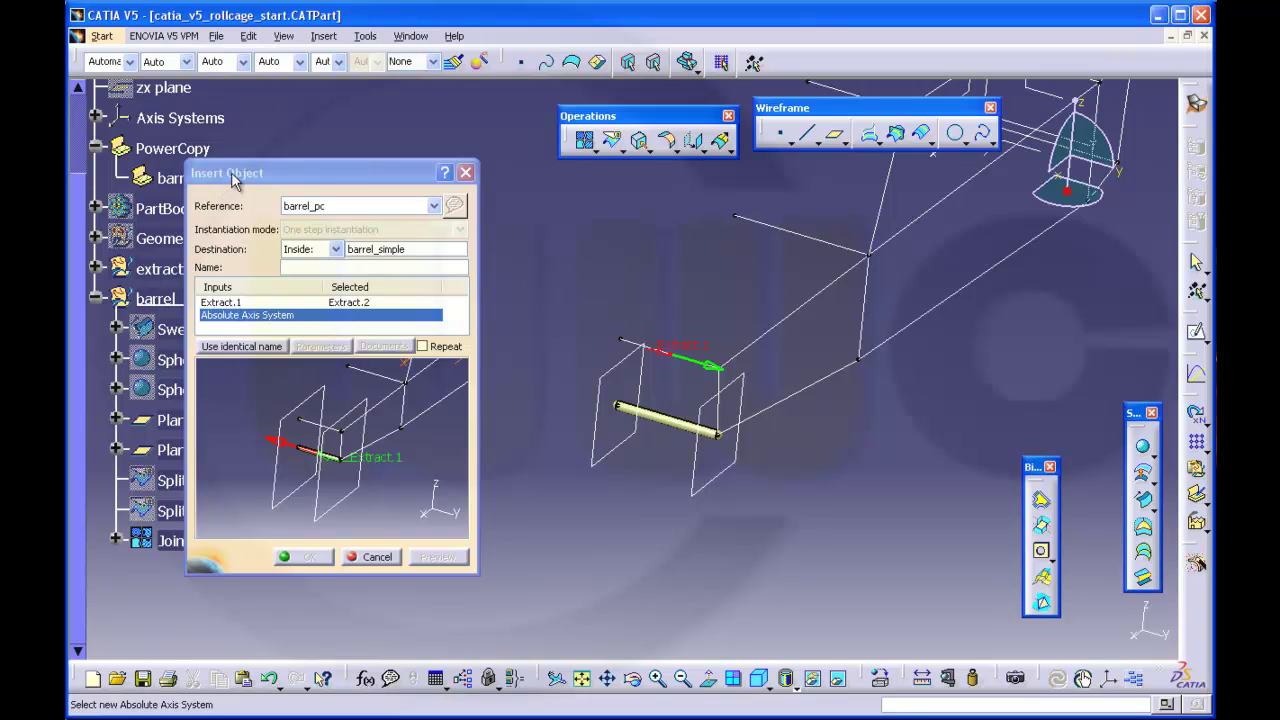
{"action": "left_click", "coordinate": [93, 117]}
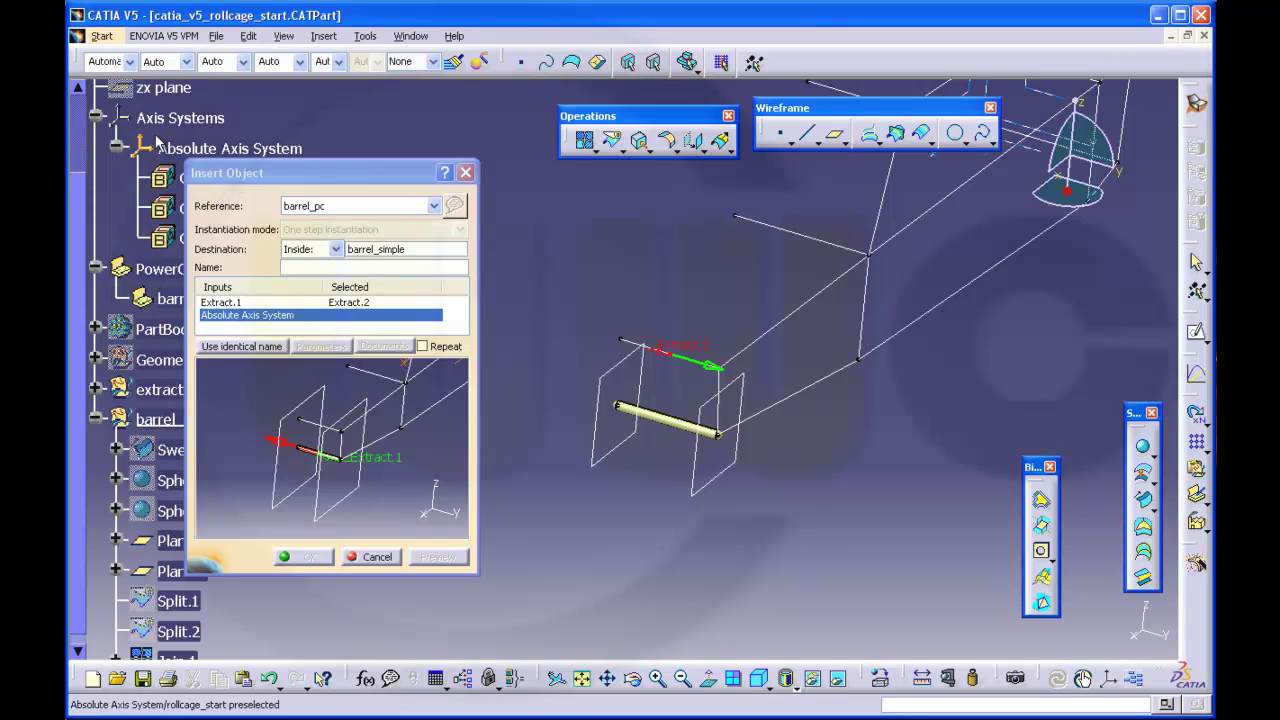
{"action": "left_click", "coordinate": [186, 150]}
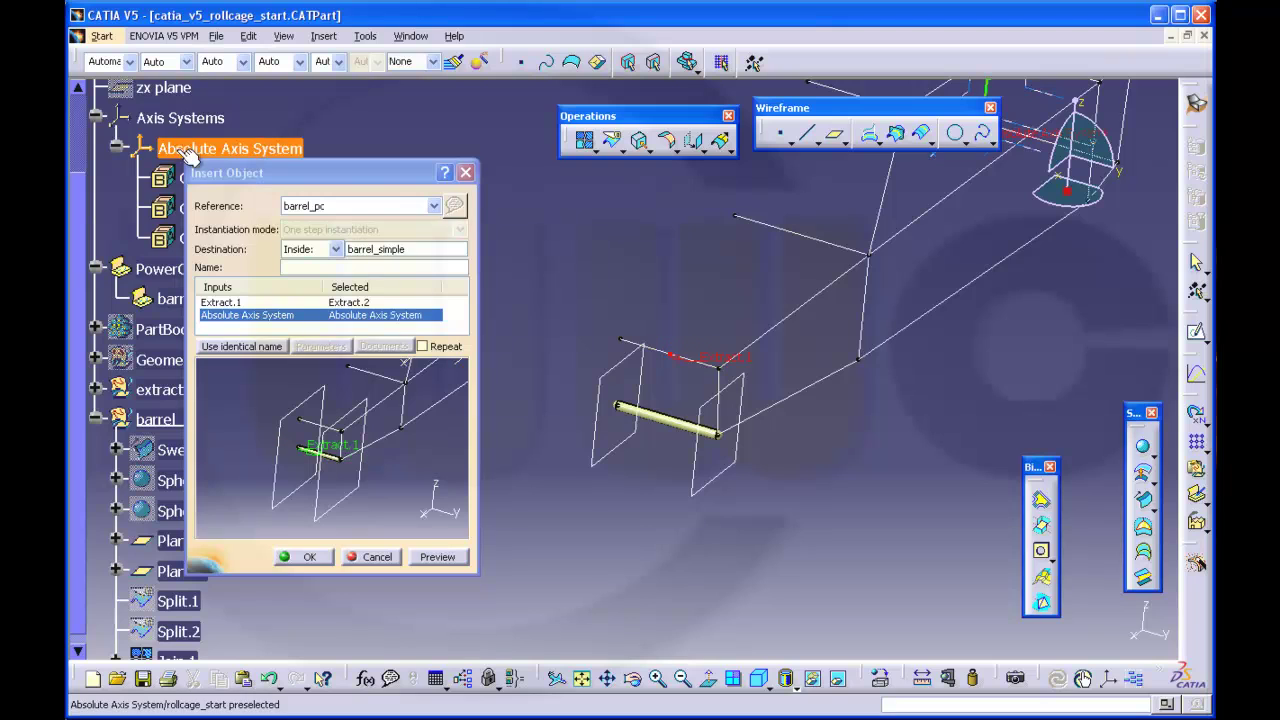
{"action": "left_click", "coordinate": [437, 557]}
{"action": "middle_click_drag", "start_coordinate": [754, 509], "coordinate": [764, 412]}
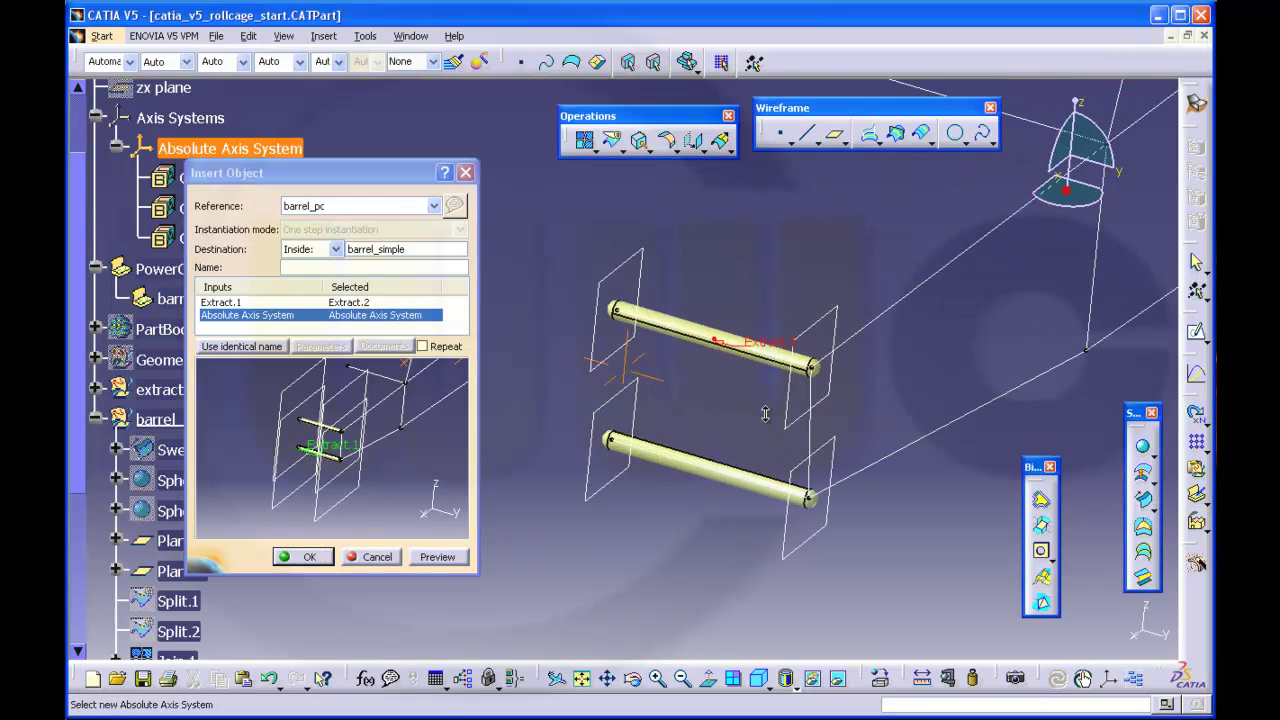
{"action": "left_click", "coordinate": [309, 557]}
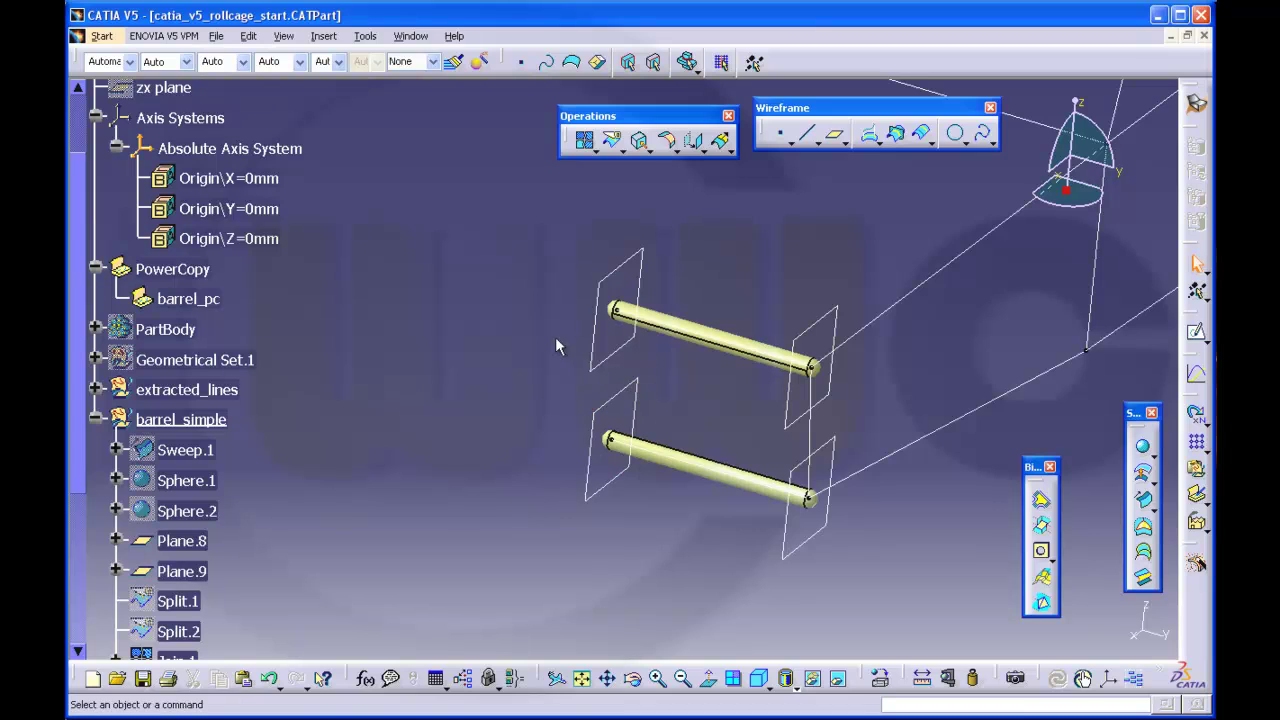
Step: Start a UserFeature definition from the knowledge templates and name it barrel_feature
{"action": "middle_click_drag", "start_coordinate": [554, 350], "coordinate": [554, 402]}
{"action": "scroll", "coordinate": [471, 415], "scroll_direction": "down", "scroll_amount": 4}
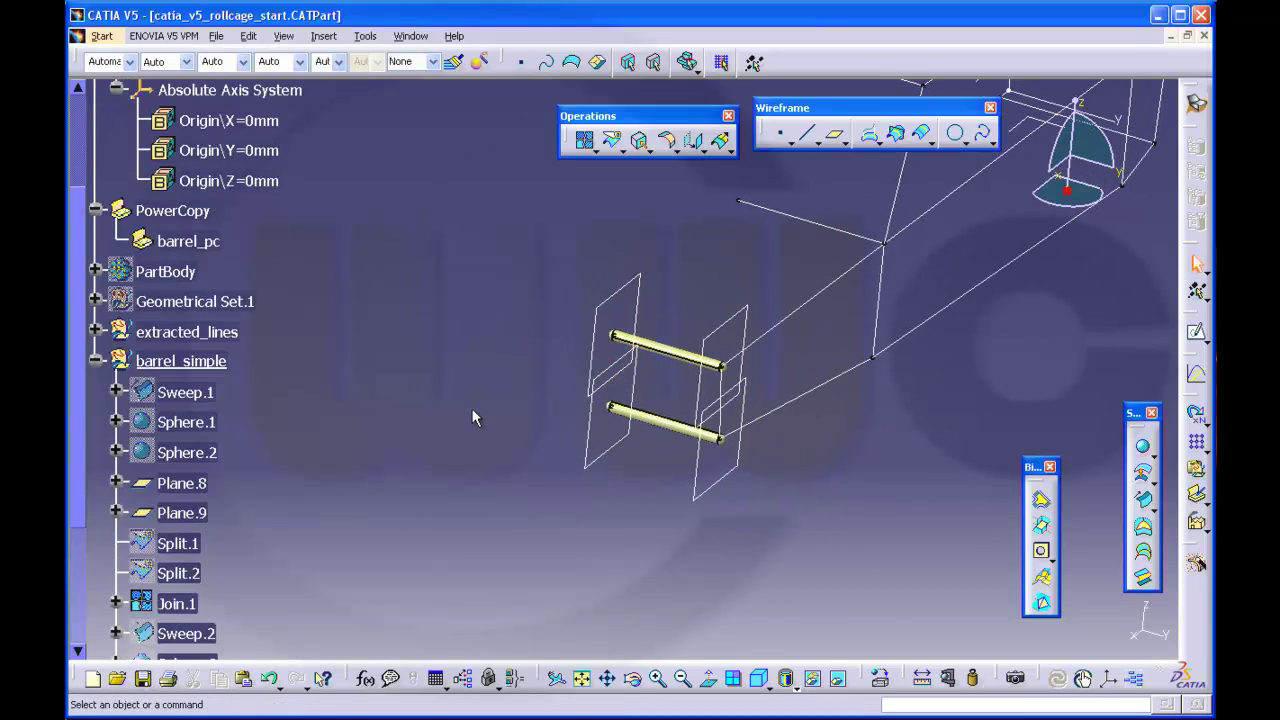
{"action": "scroll", "coordinate": [390, 422], "scroll_direction": "up", "scroll_amount": 2}
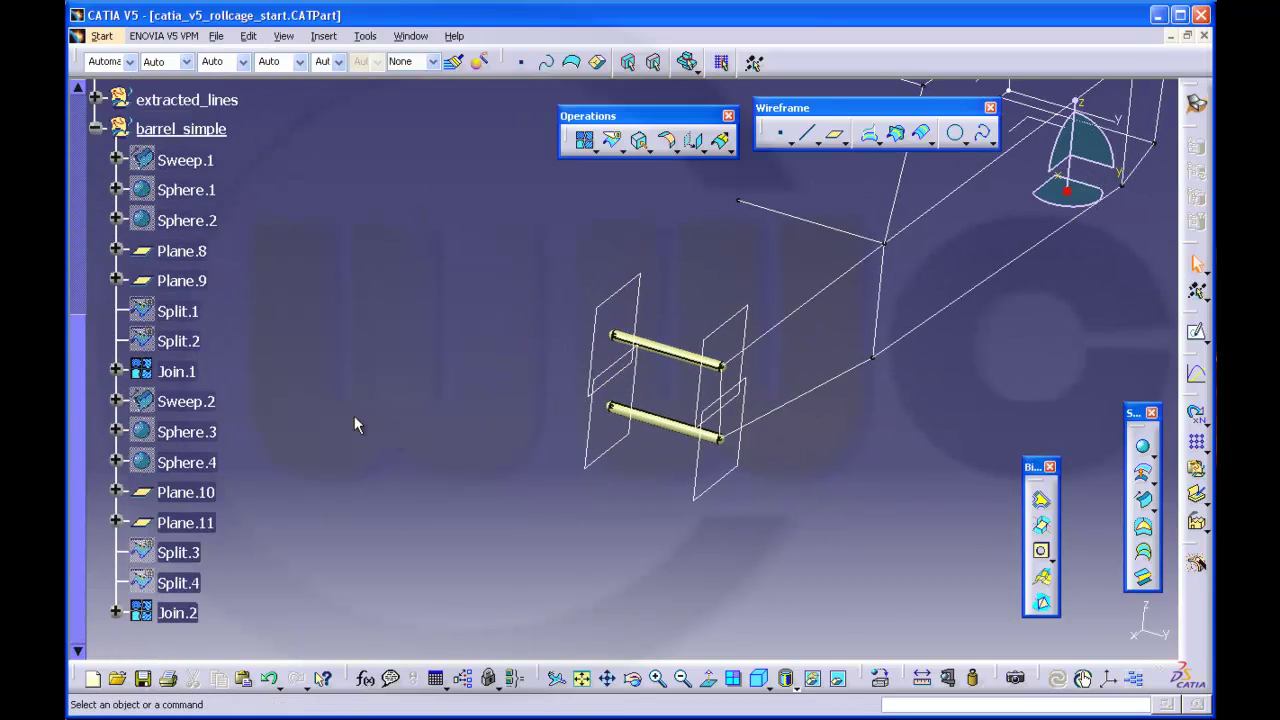
{"action": "scroll", "coordinate": [263, 417], "scroll_direction": "down", "scroll_amount": 3}
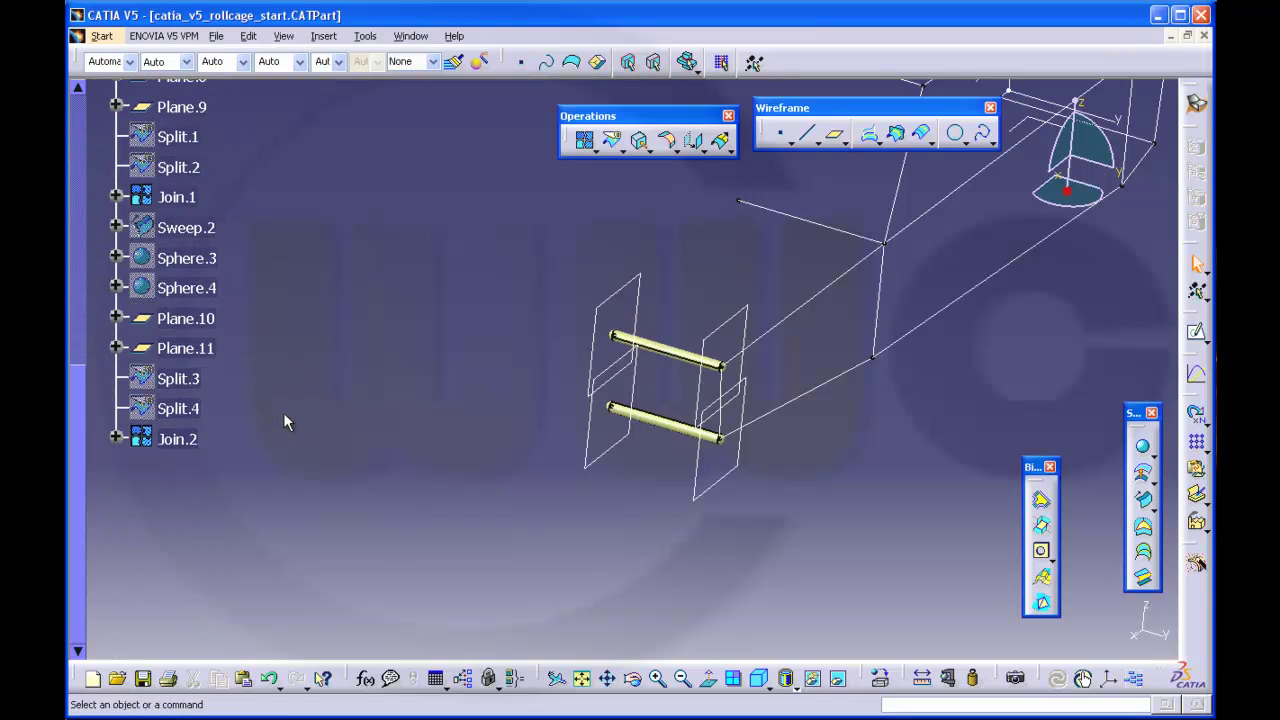
{"action": "scroll", "coordinate": [285, 415], "scroll_direction": "up", "scroll_amount": 3}
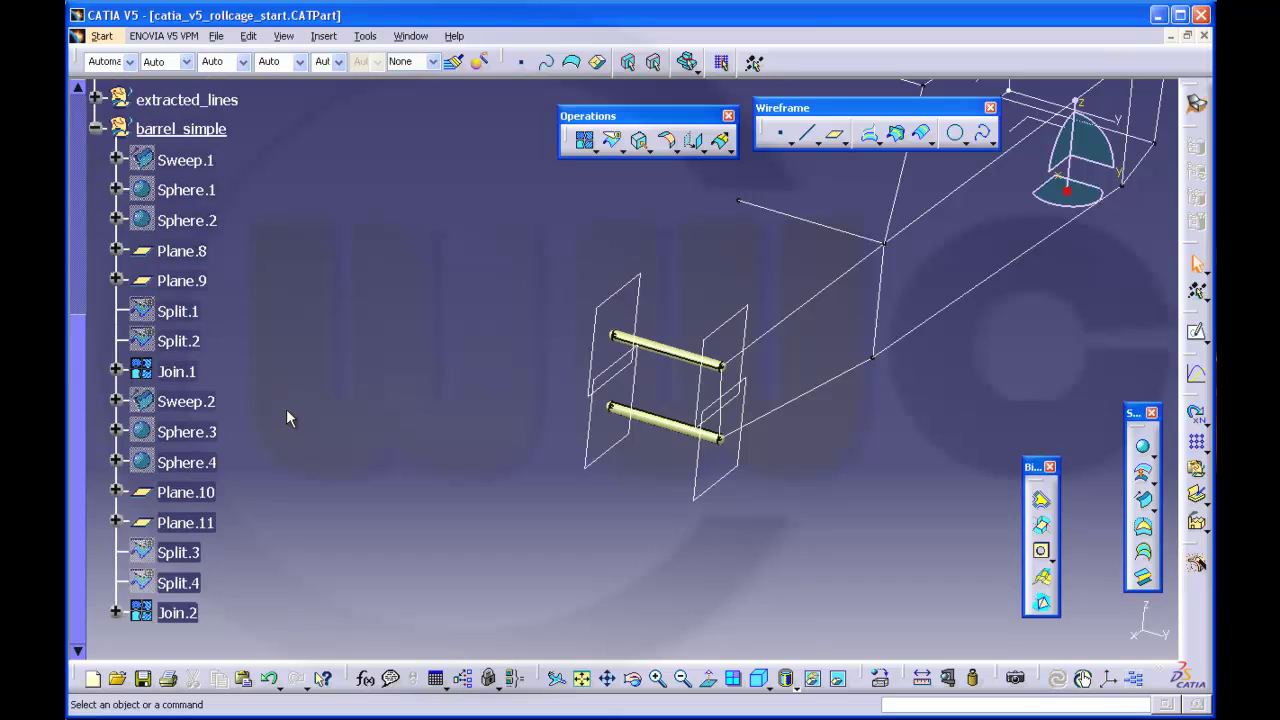
{"action": "scroll", "coordinate": [287, 417], "scroll_direction": "up", "scroll_amount": 1}
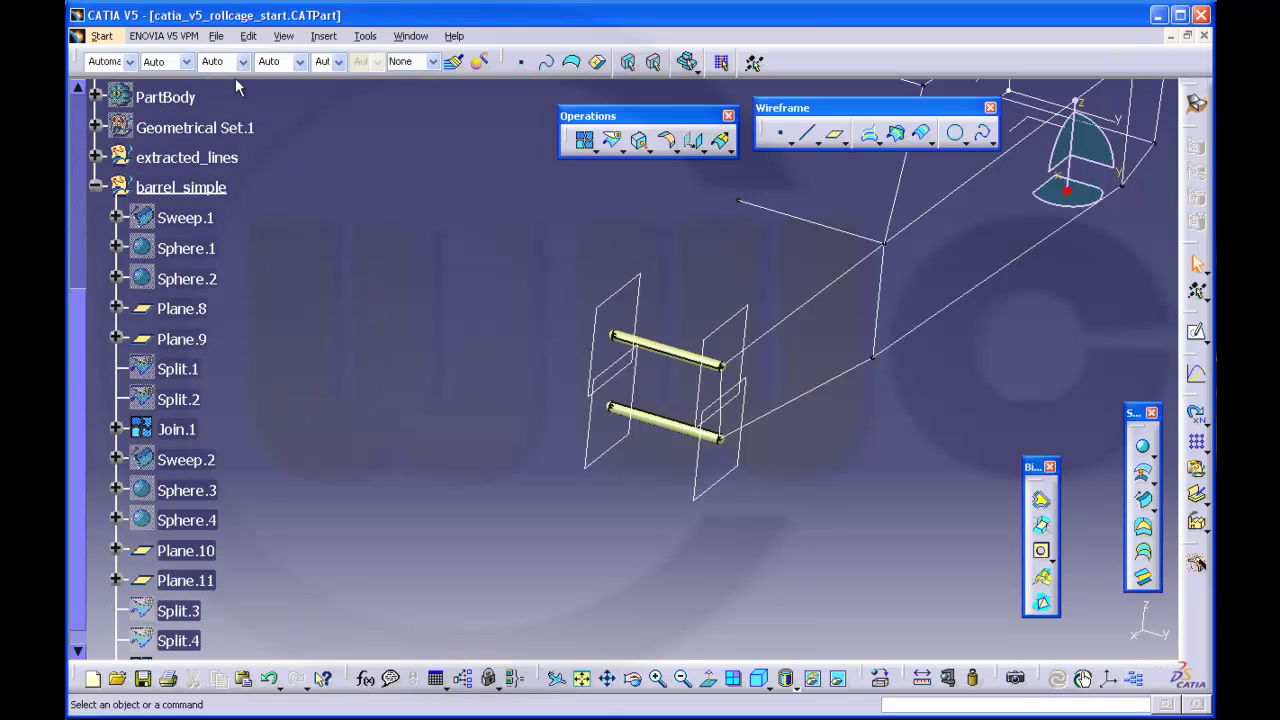
{"action": "left_click", "coordinate": [323, 37]}
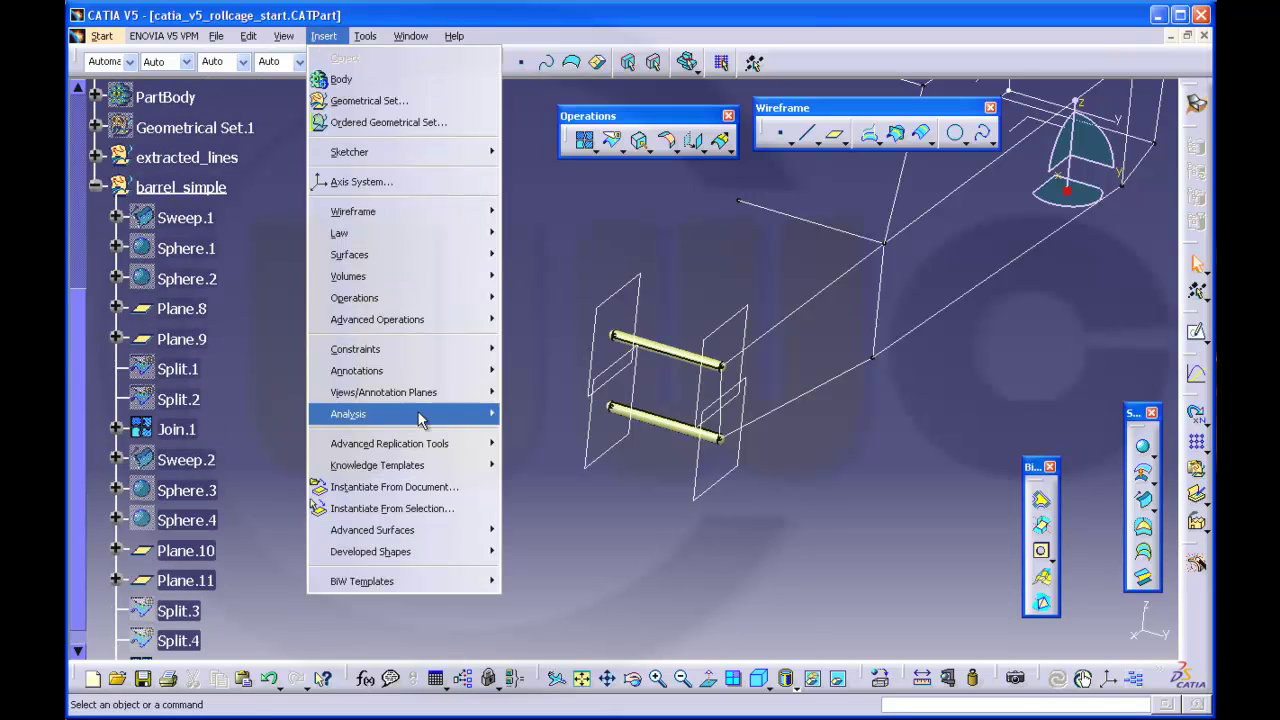
{"action": "mouse_move", "coordinate": [450, 480]}
{"action": "left_click", "coordinate": [535, 487]}
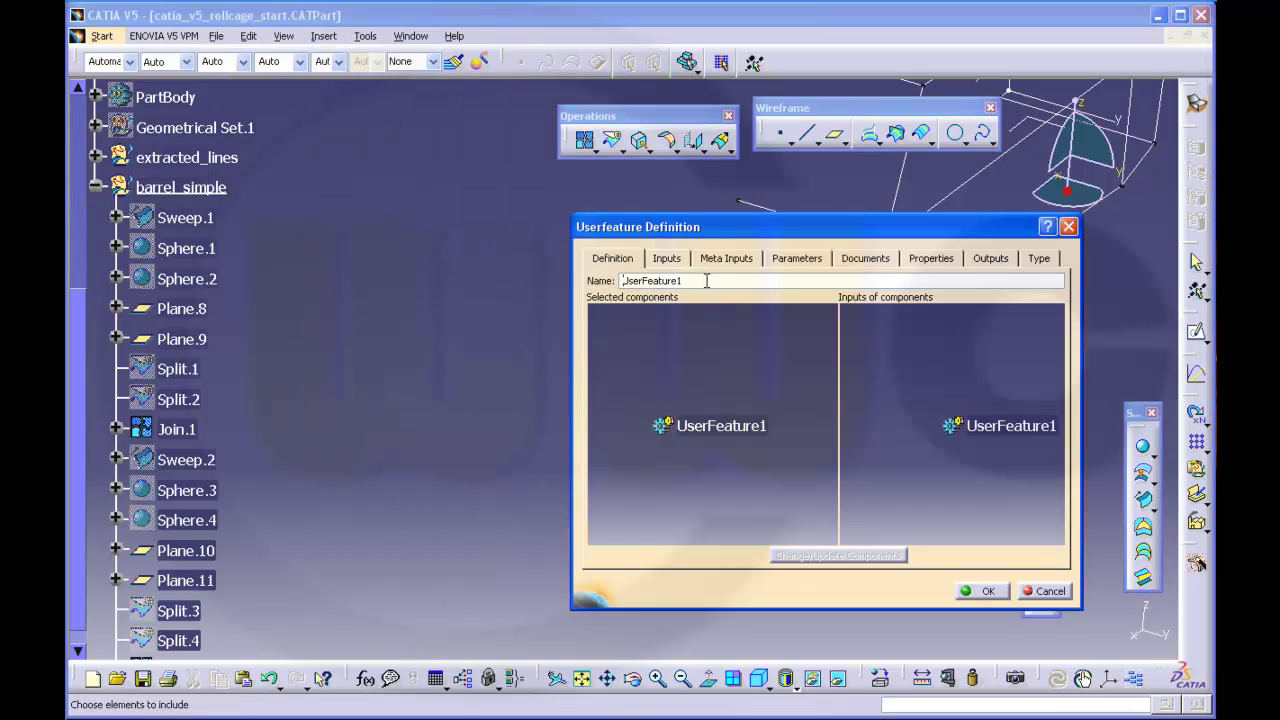
{"action": "double_click", "coordinate": [707, 281]}
{"action": "type", "text": "barrel_feature"}
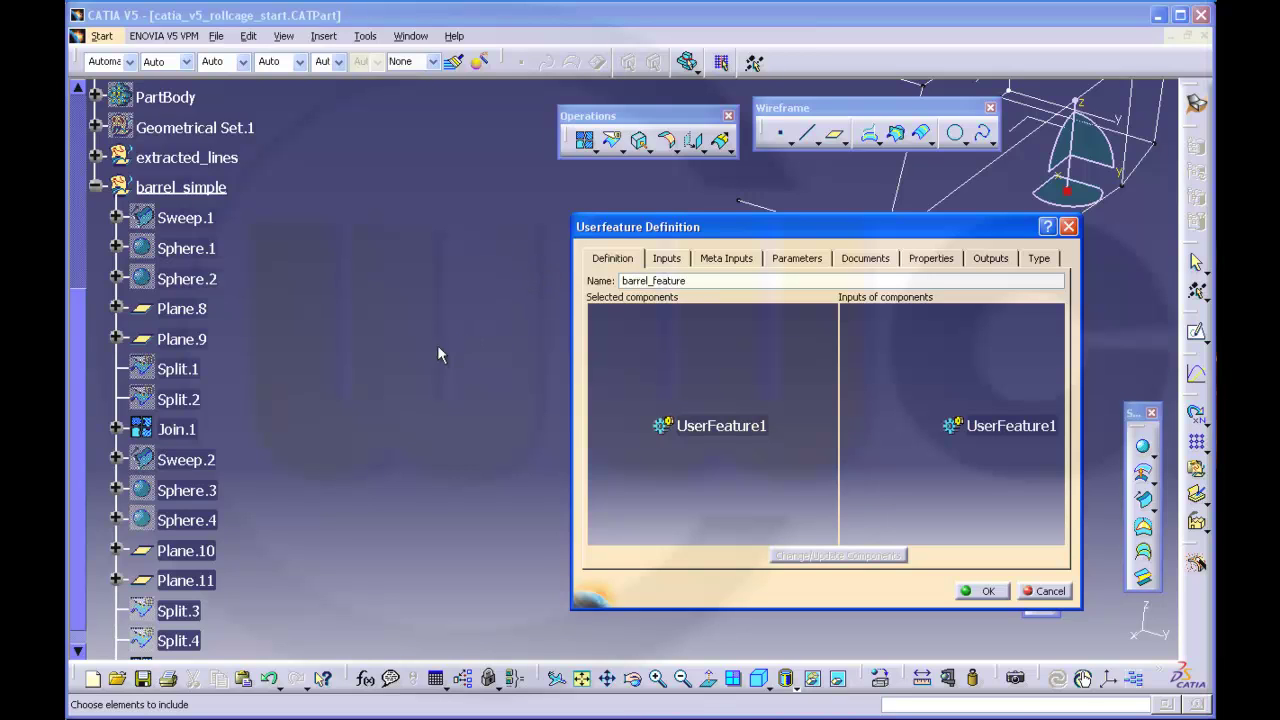
Step: Add Join.1, Sweep.1, both splits, both spheres and their planes as components of barrel_feature, keeping Extract.1 and the axis system as inputs
{"action": "left_click", "coordinate": [180, 430]}
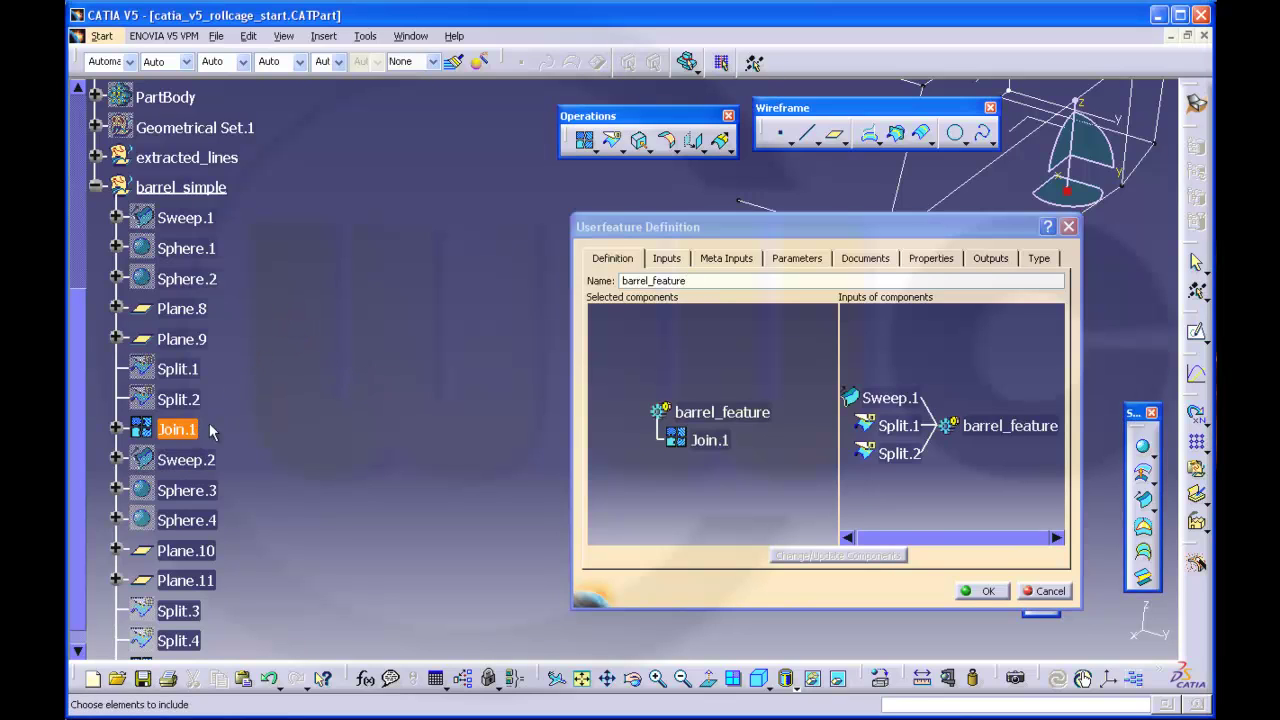
{"action": "left_click", "coordinate": [895, 400]}
{"action": "left_click", "coordinate": [905, 400]}
{"action": "left_click", "coordinate": [904, 390]}
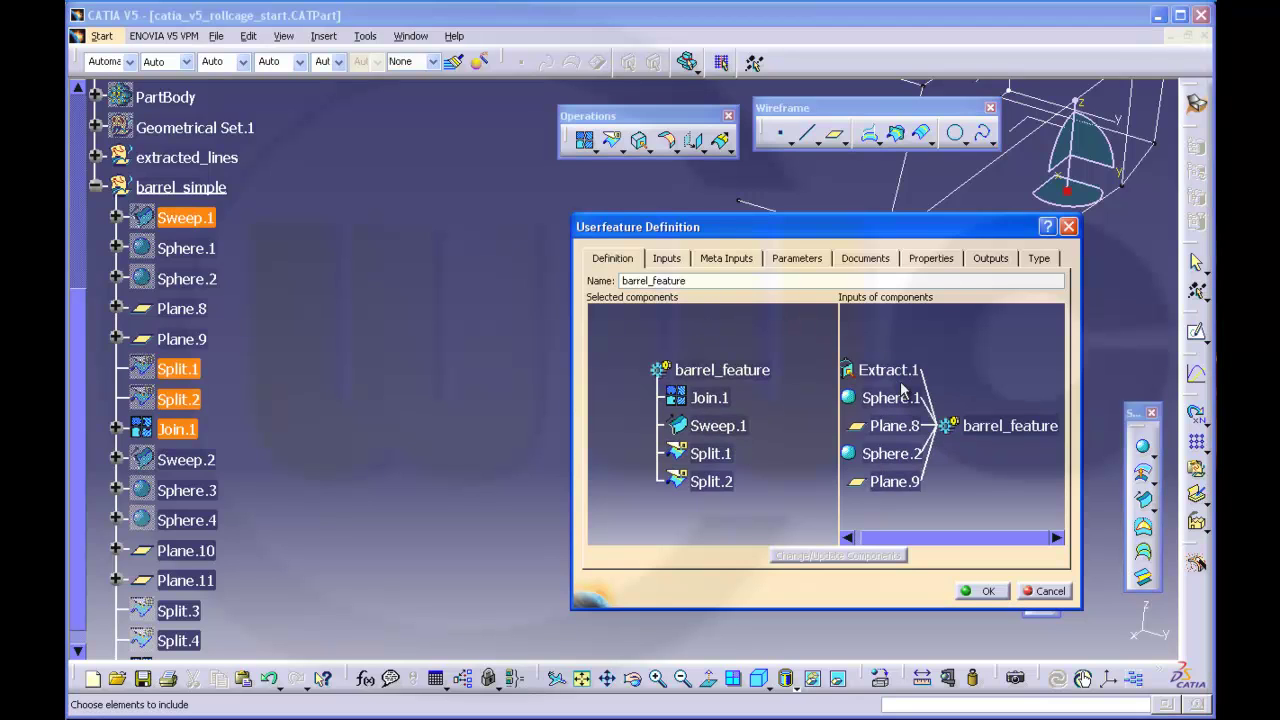
{"action": "left_click", "coordinate": [893, 398]}
{"action": "left_click", "coordinate": [895, 402]}
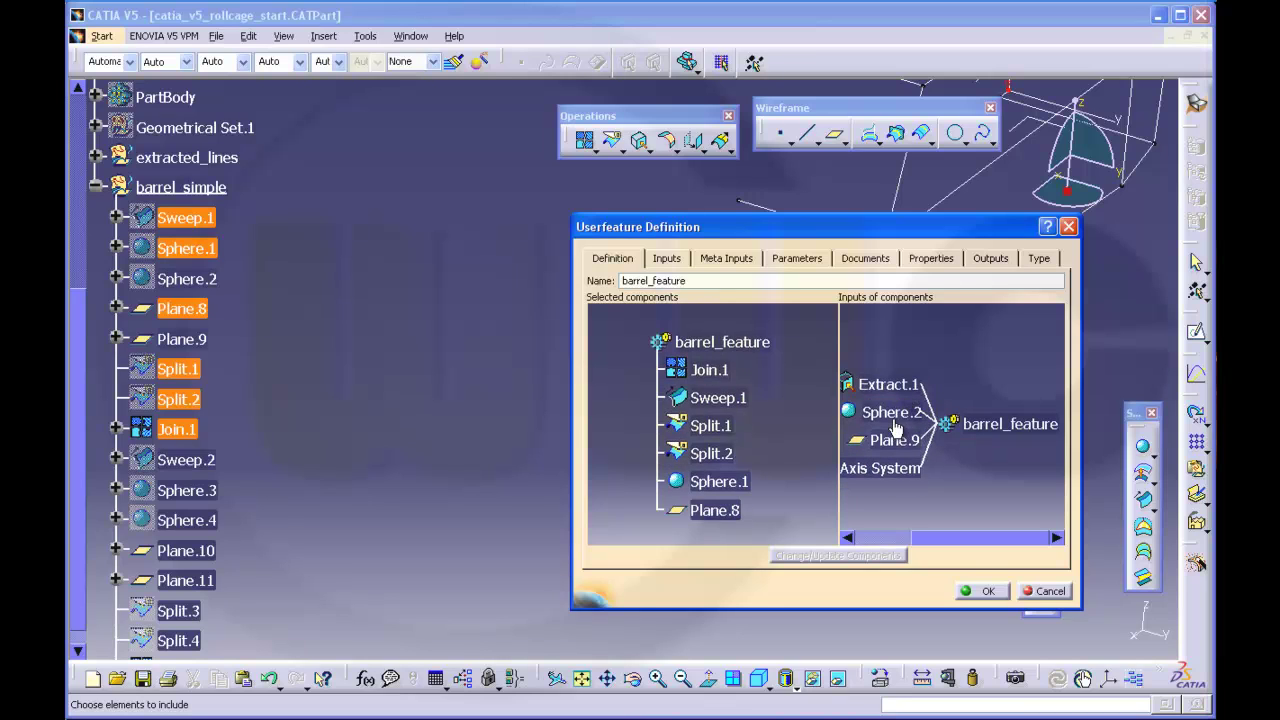
{"action": "left_click", "coordinate": [893, 414]}
{"action": "left_click", "coordinate": [898, 425]}
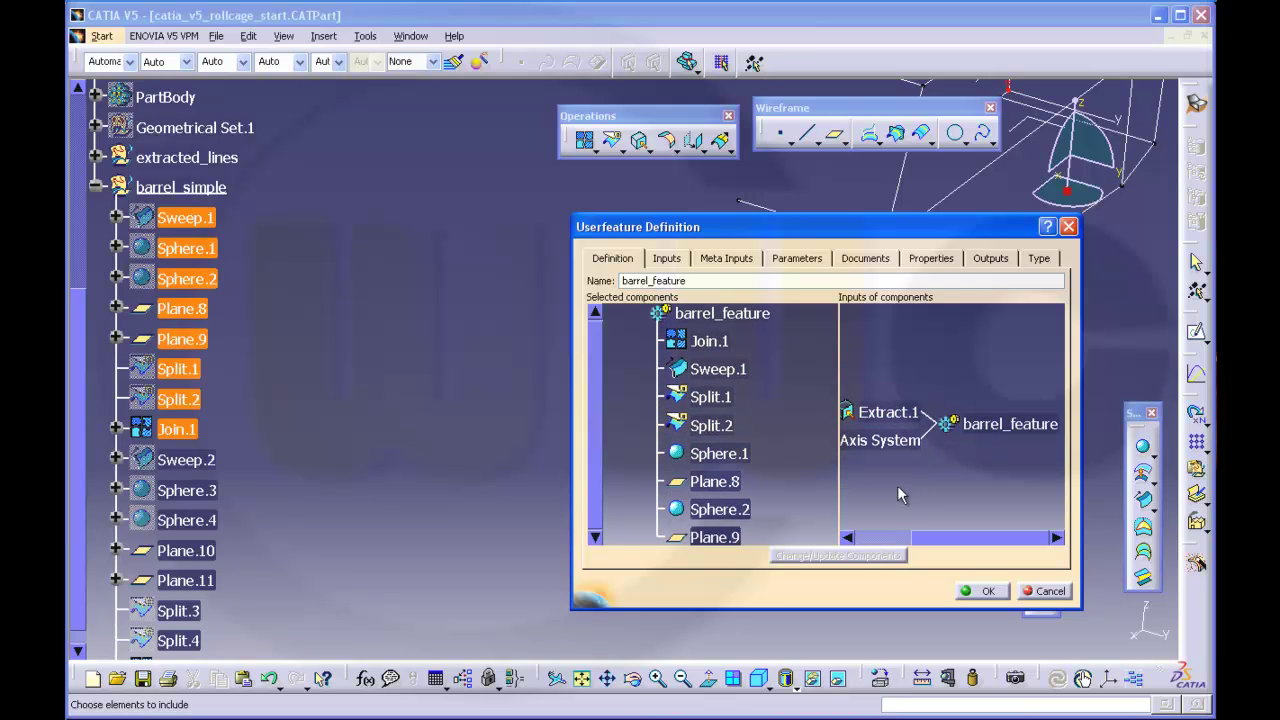
{"action": "left_click", "coordinate": [897, 416]}
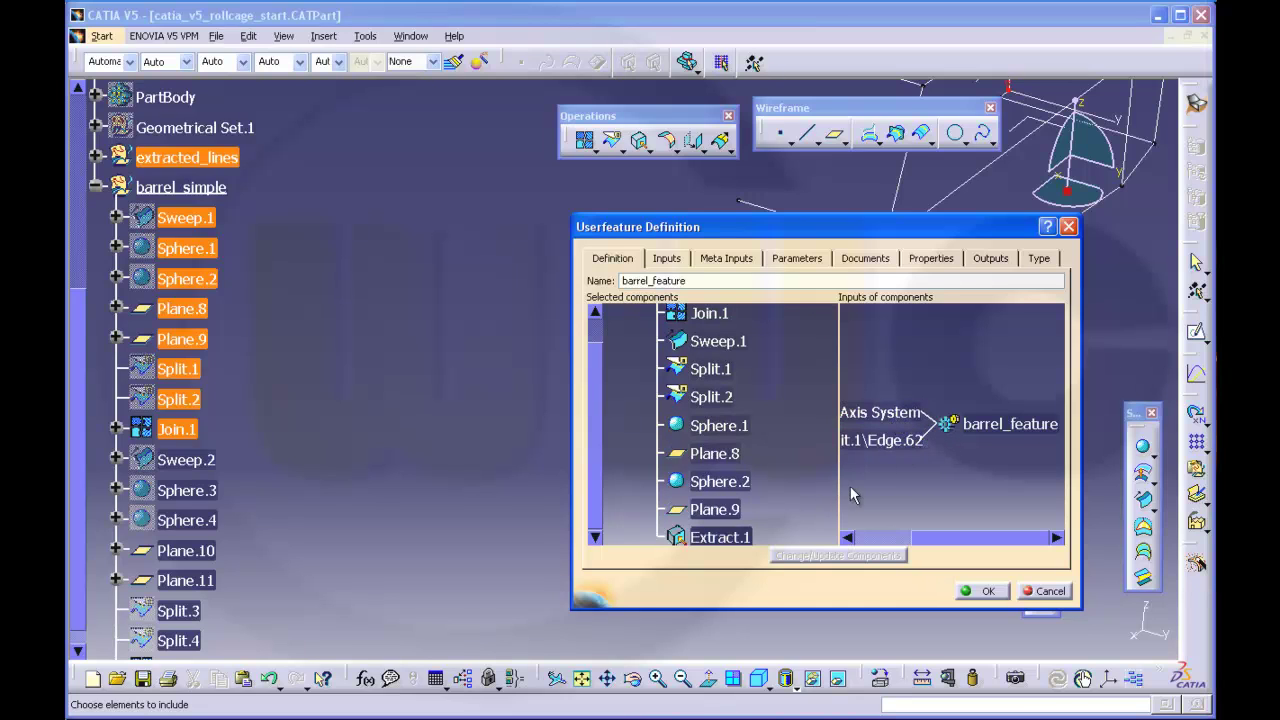
{"action": "left_click", "coordinate": [726, 540]}
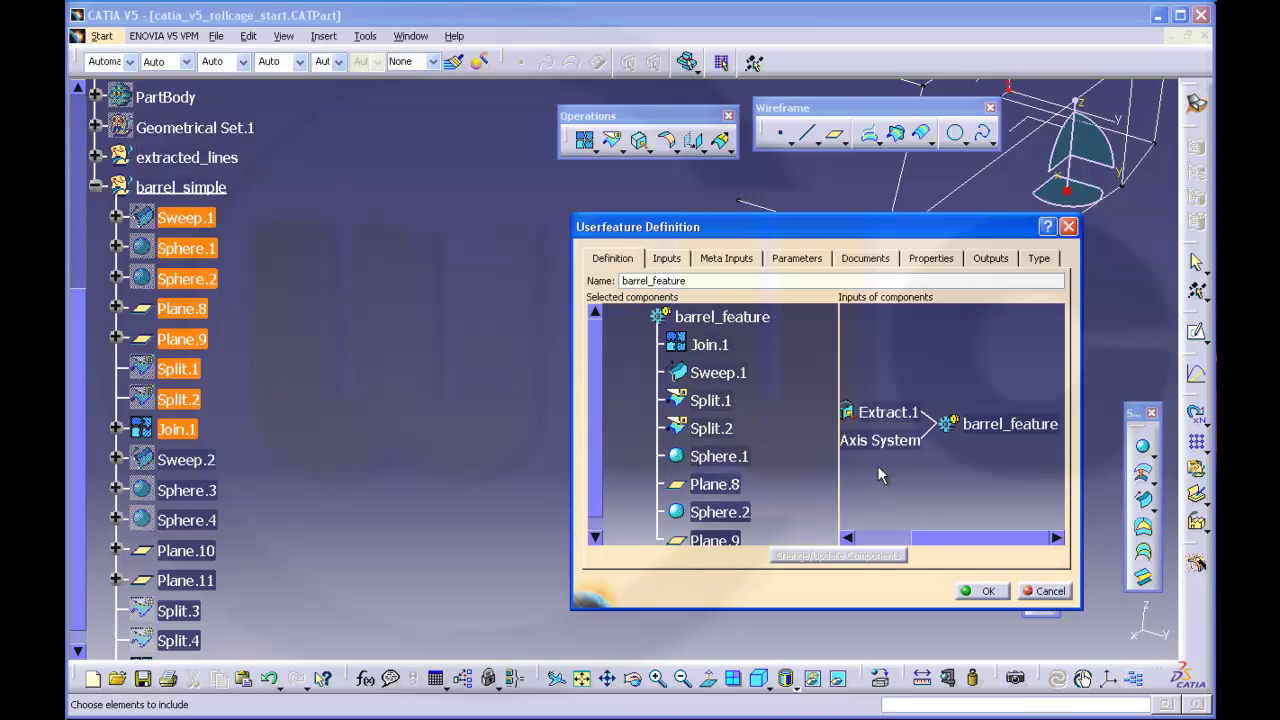
Step: Rename the Extract.1 input as barrel_axis and enter axis_system as the name for the Absolute Axis System input
{"action": "left_click", "coordinate": [665, 262]}
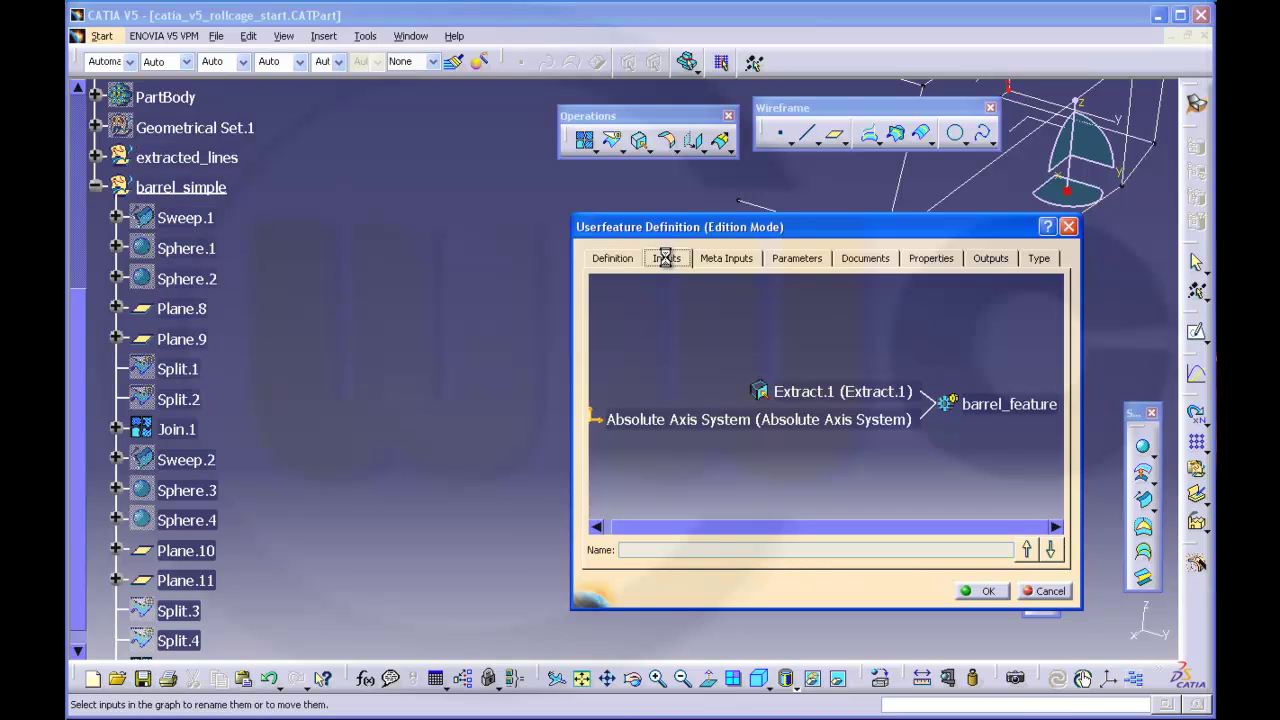
{"action": "left_click", "coordinate": [803, 393]}
{"action": "left_click_drag", "start_coordinate": [677, 549], "coordinate": [556, 545]}
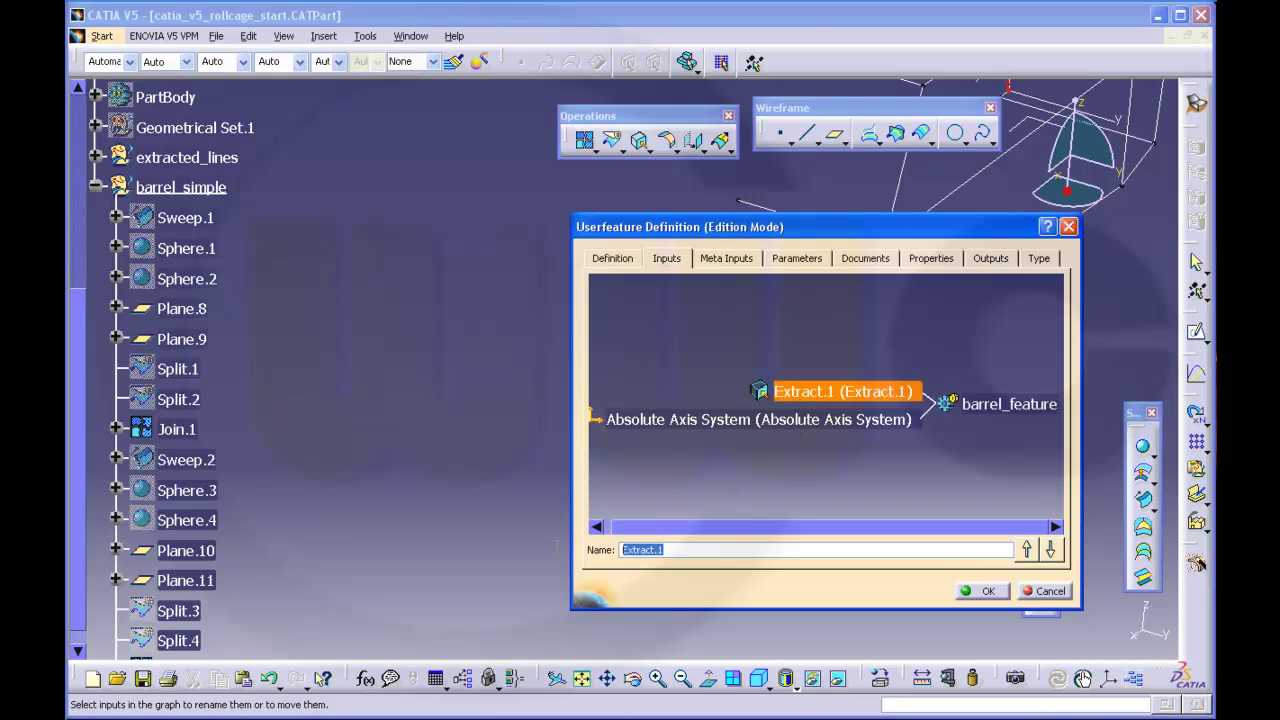
{"action": "type", "text": "barrel_axis"}
{"action": "left_click", "coordinate": [712, 422]}
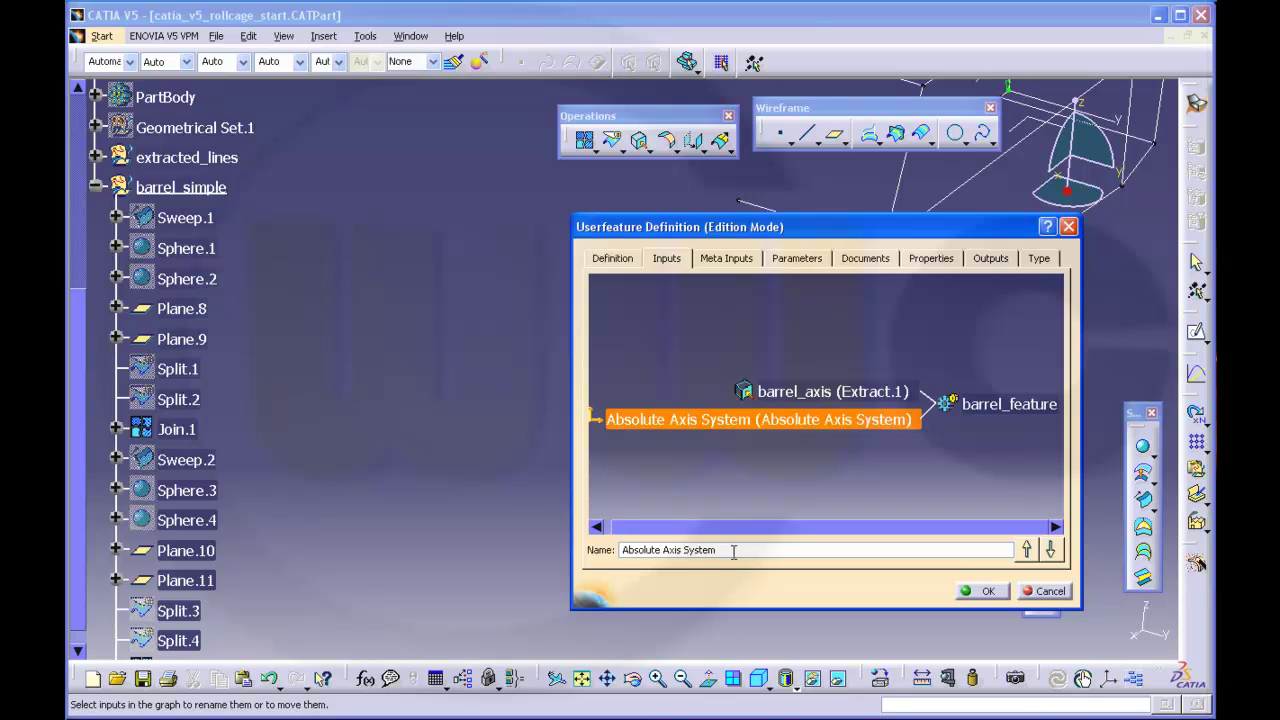
{"action": "left_click_drag", "start_coordinate": [732, 549], "coordinate": [551, 540]}
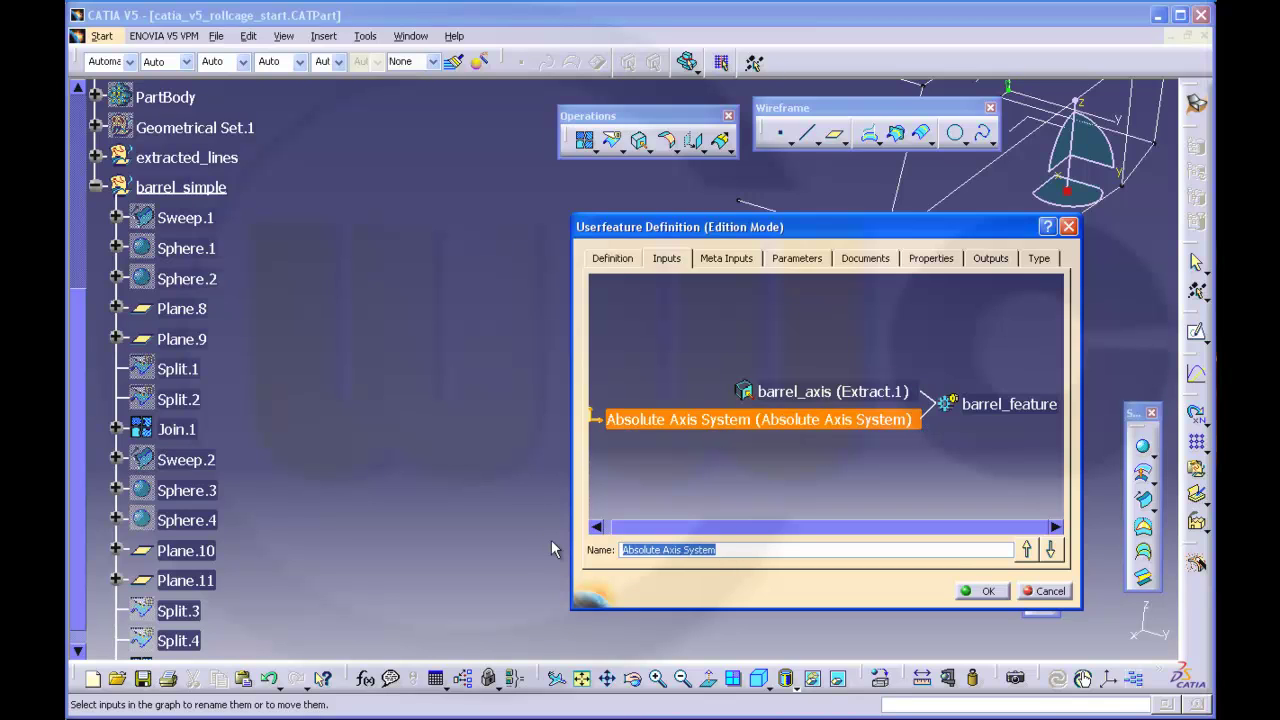
{"action": "type", "text": "axis"}
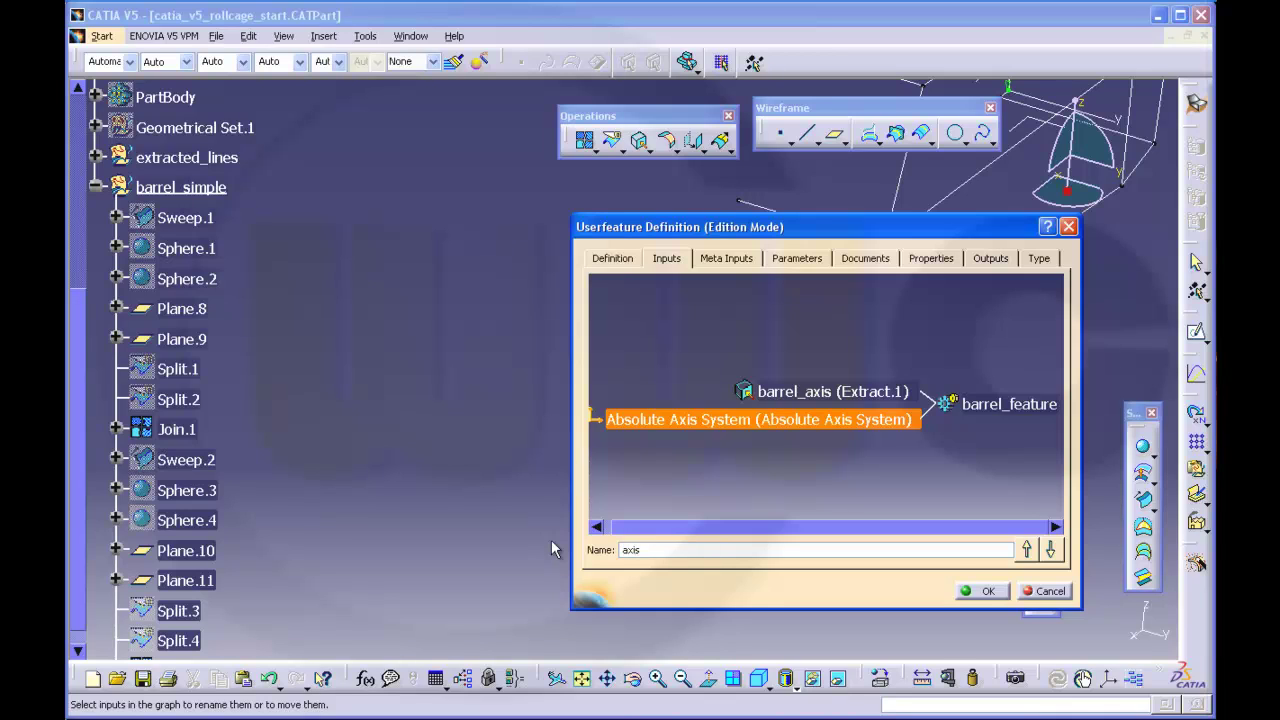
{"action": "type", "text": "_system"}
Step: Check the template's instantiation mode in its properties, complete the UserFeature definition and save the part
{"action": "left_click", "coordinate": [930, 258]}
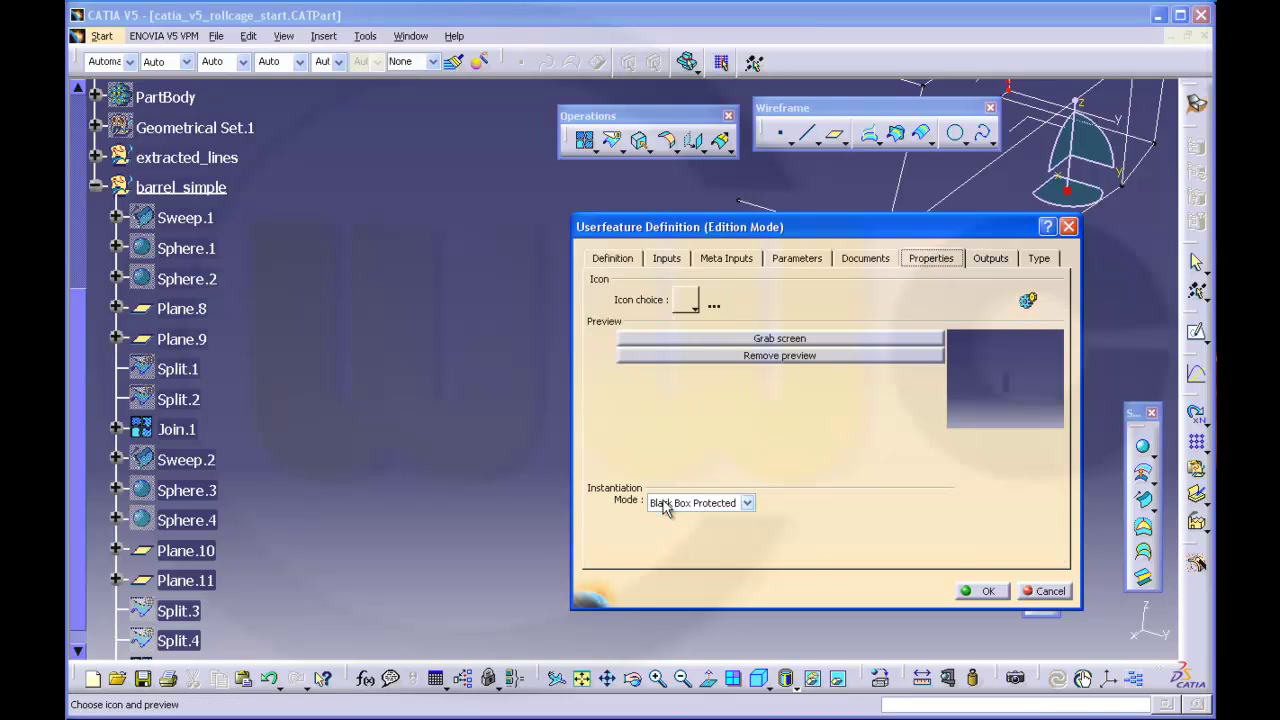
{"action": "left_click", "coordinate": [985, 591]}
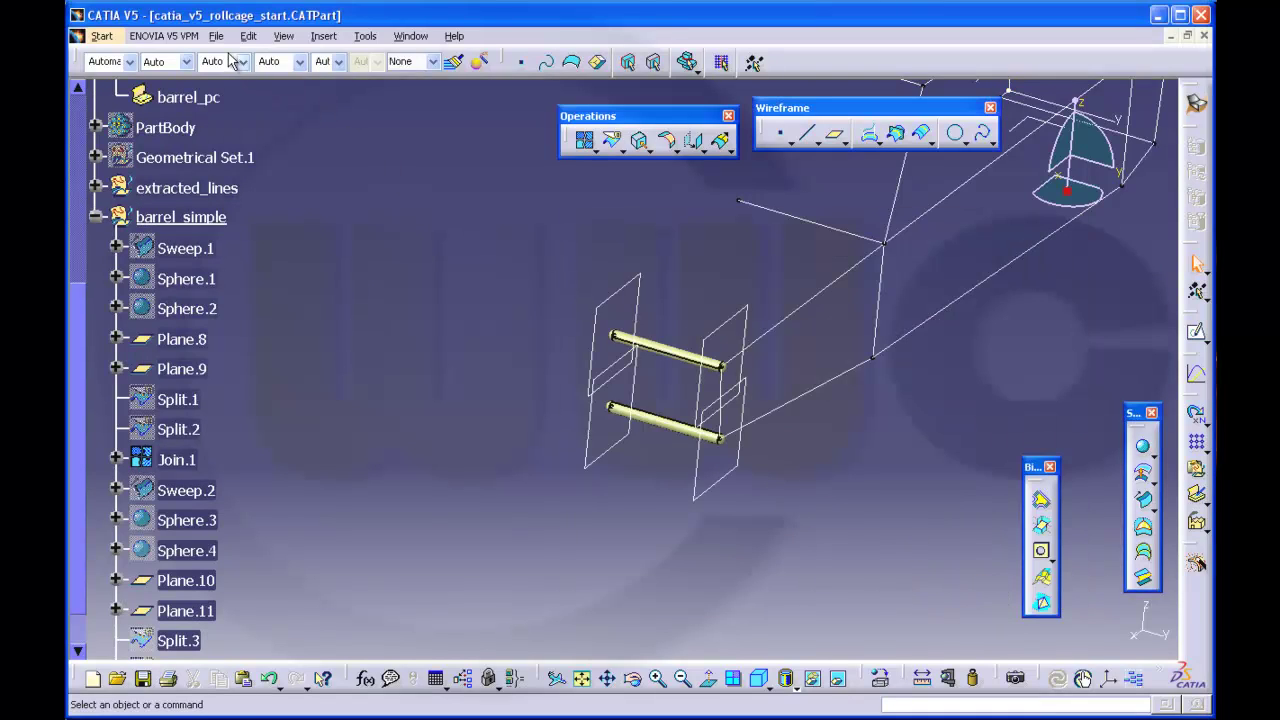
{"action": "left_click", "coordinate": [217, 37]}
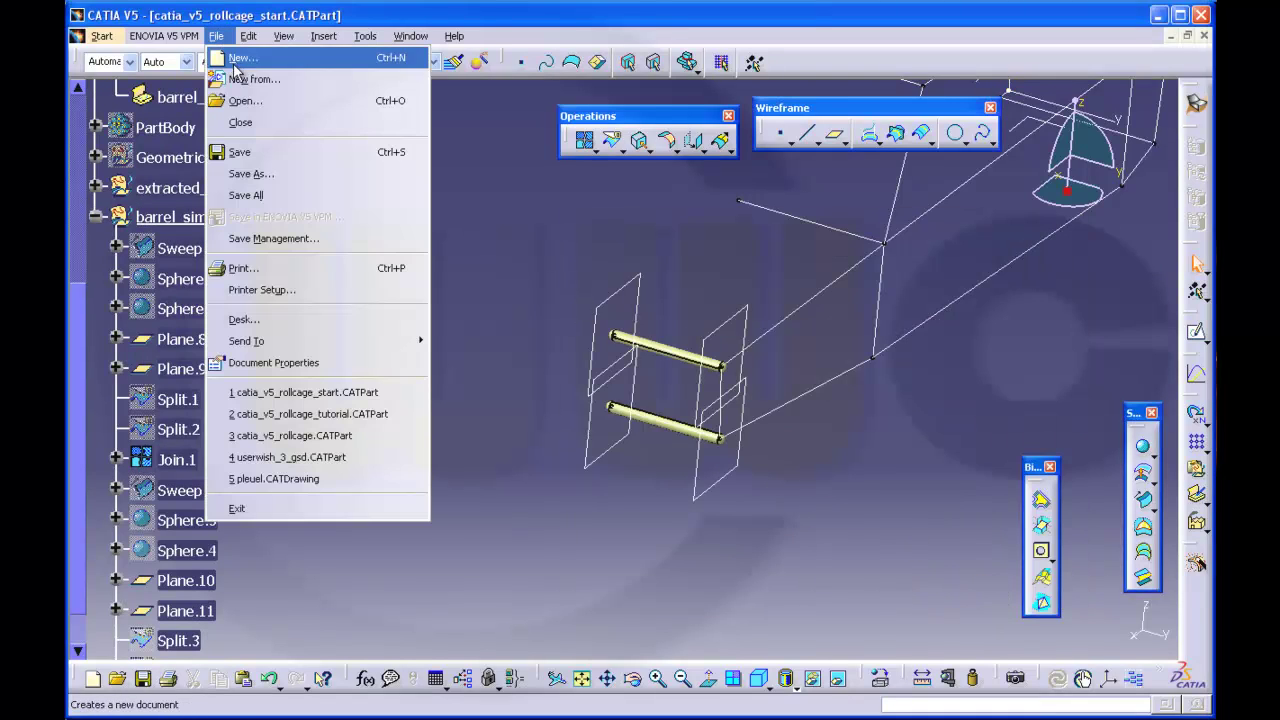
{"action": "left_click", "coordinate": [259, 160]}
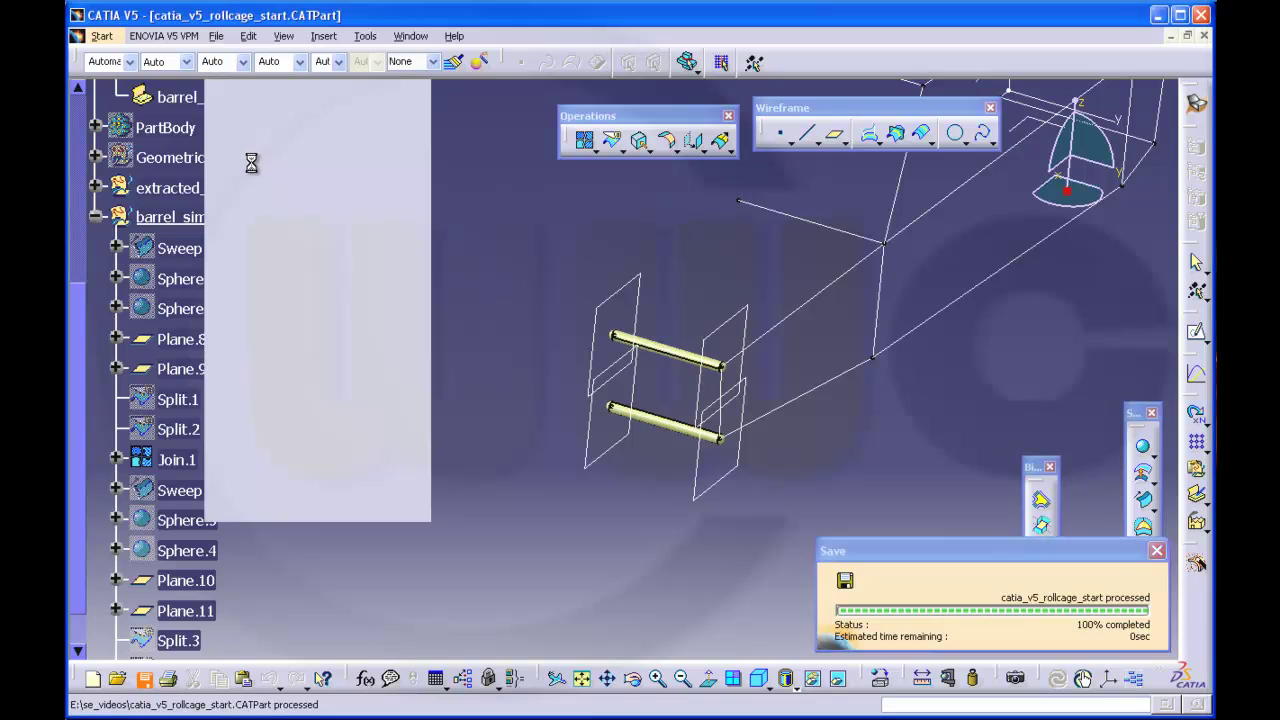
Step: Collapse the barrel_simple set and insert a new geometrical set named barrel_featured under rollcage_start
{"action": "left_click", "coordinate": [95, 217]}
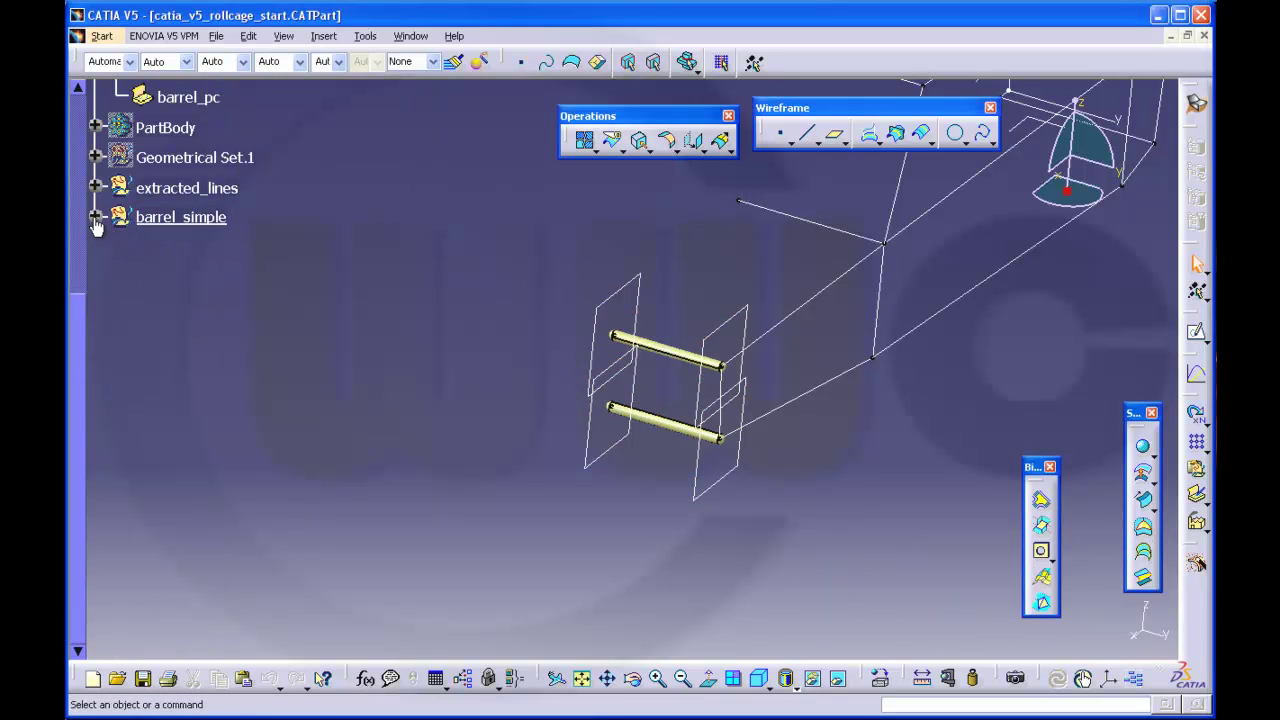
{"action": "left_click", "coordinate": [323, 38]}
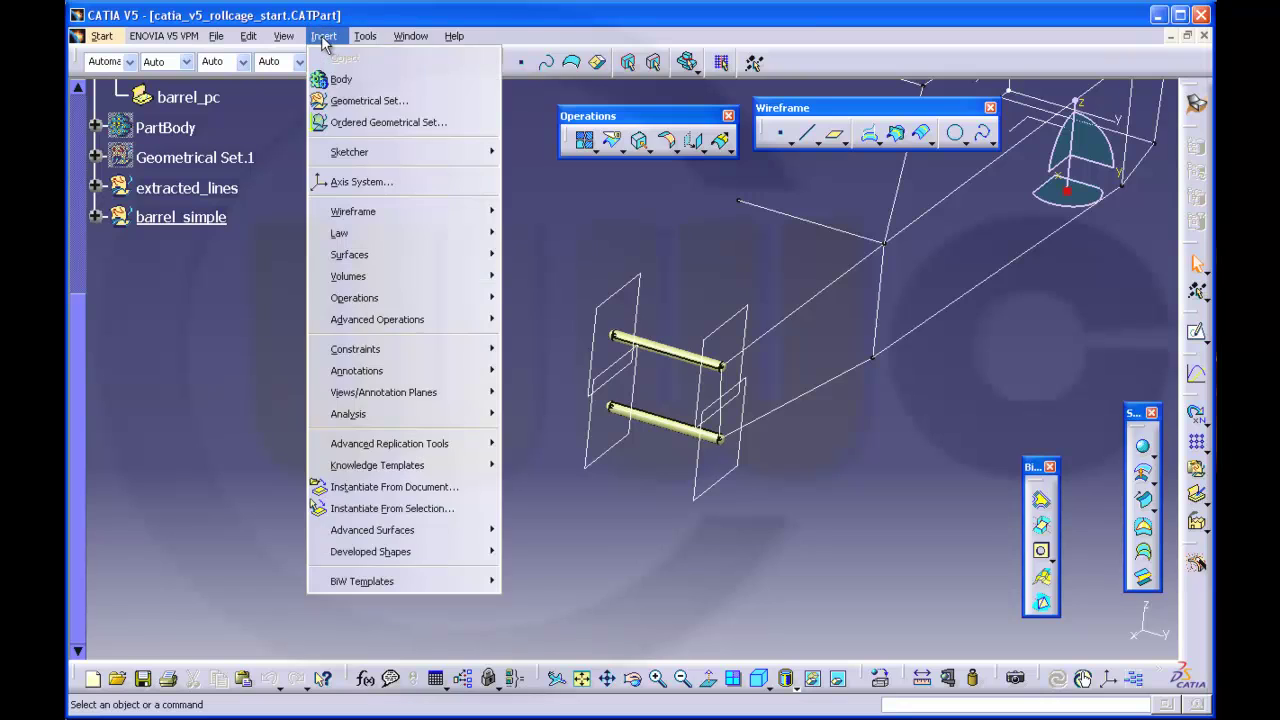
{"action": "left_click", "coordinate": [344, 101]}
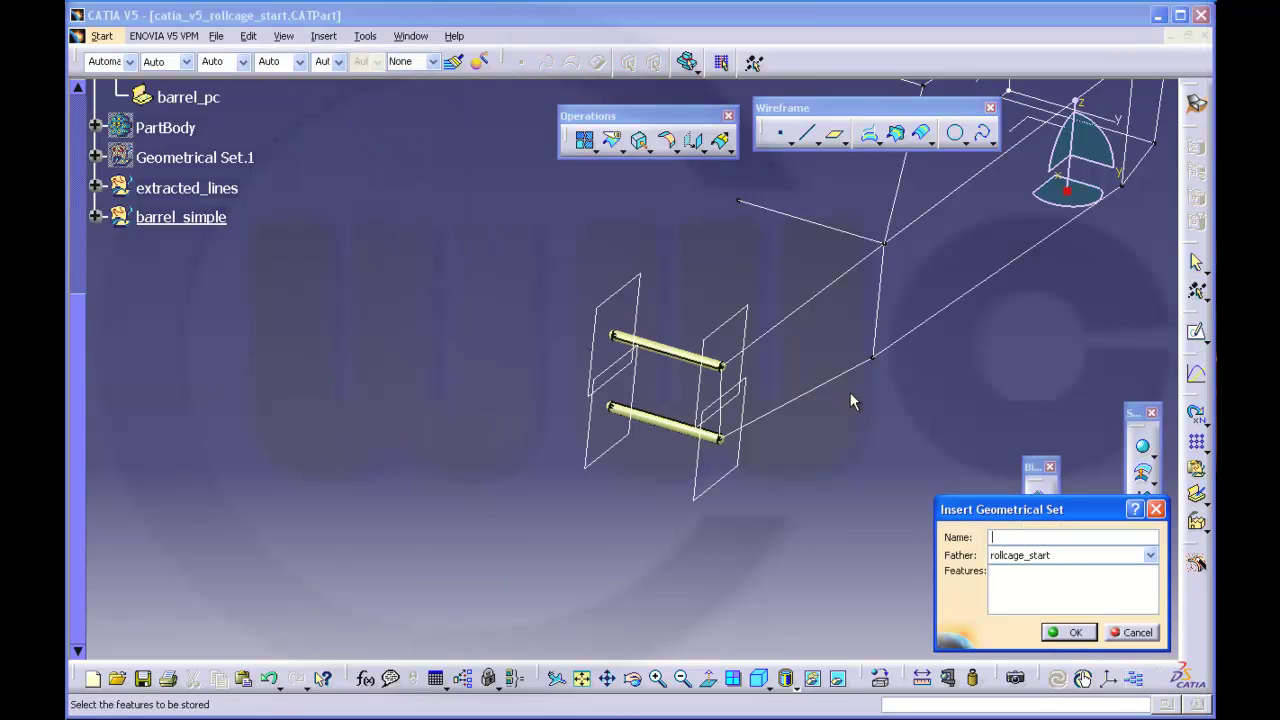
{"action": "type", "text": "barrel_featured"}
{"action": "key", "text": "Return"}
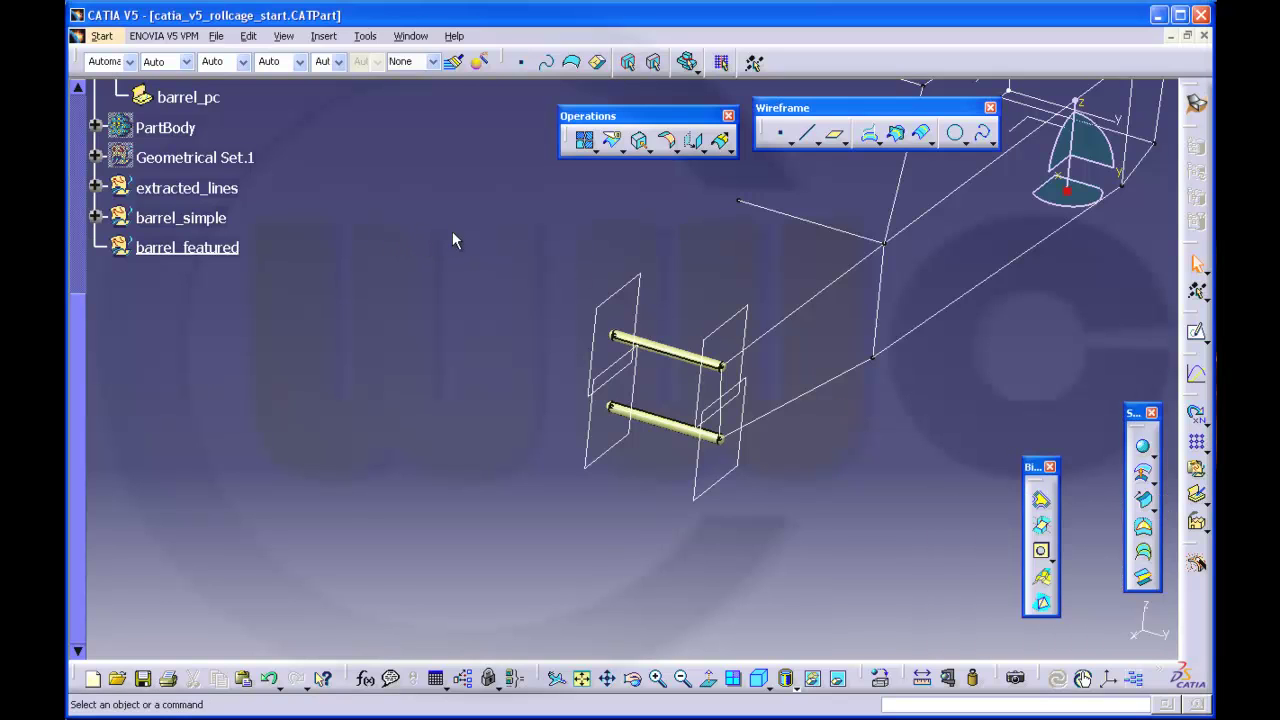
Step: Start instantiating barrel_feature from the KnowledgeTemplates node inside barrel_featured, assigning the separate upper cross line (Extract.3) to barrel_axis
{"action": "scroll", "coordinate": [201, 140], "scroll_direction": "up", "scroll_amount": 4}
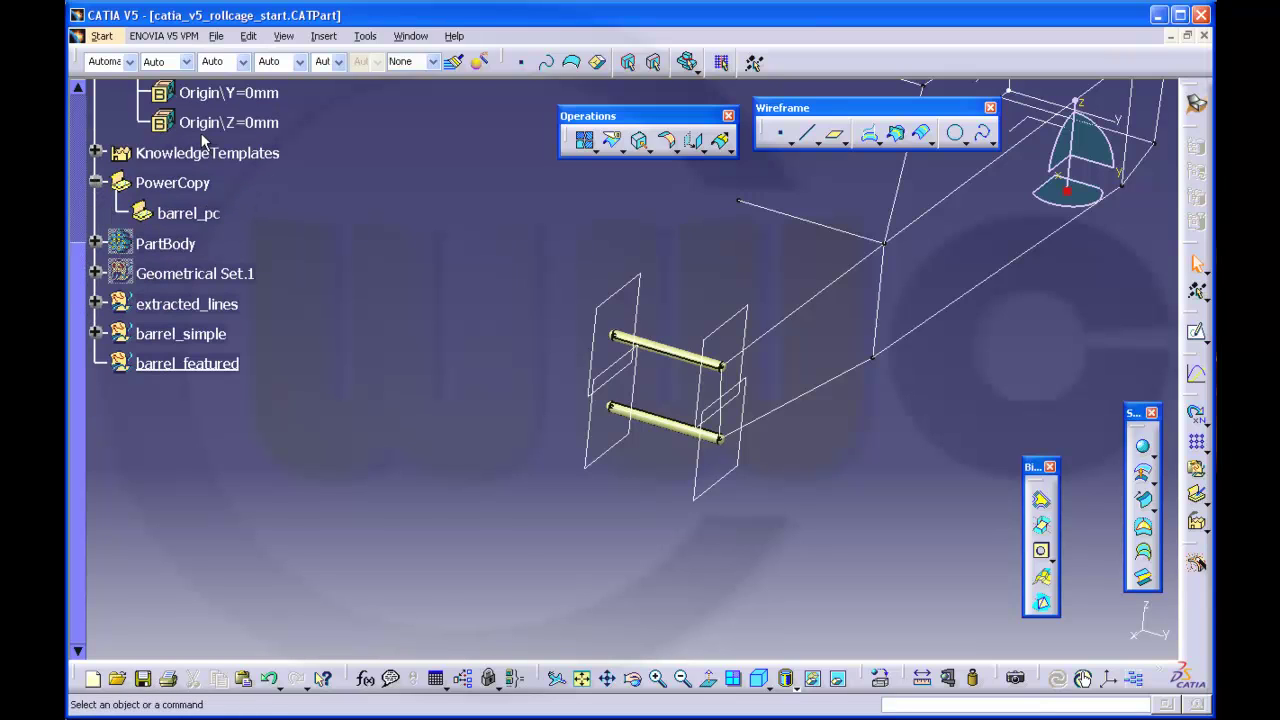
{"action": "left_click", "coordinate": [95, 182]}
{"action": "left_click", "coordinate": [95, 153]}
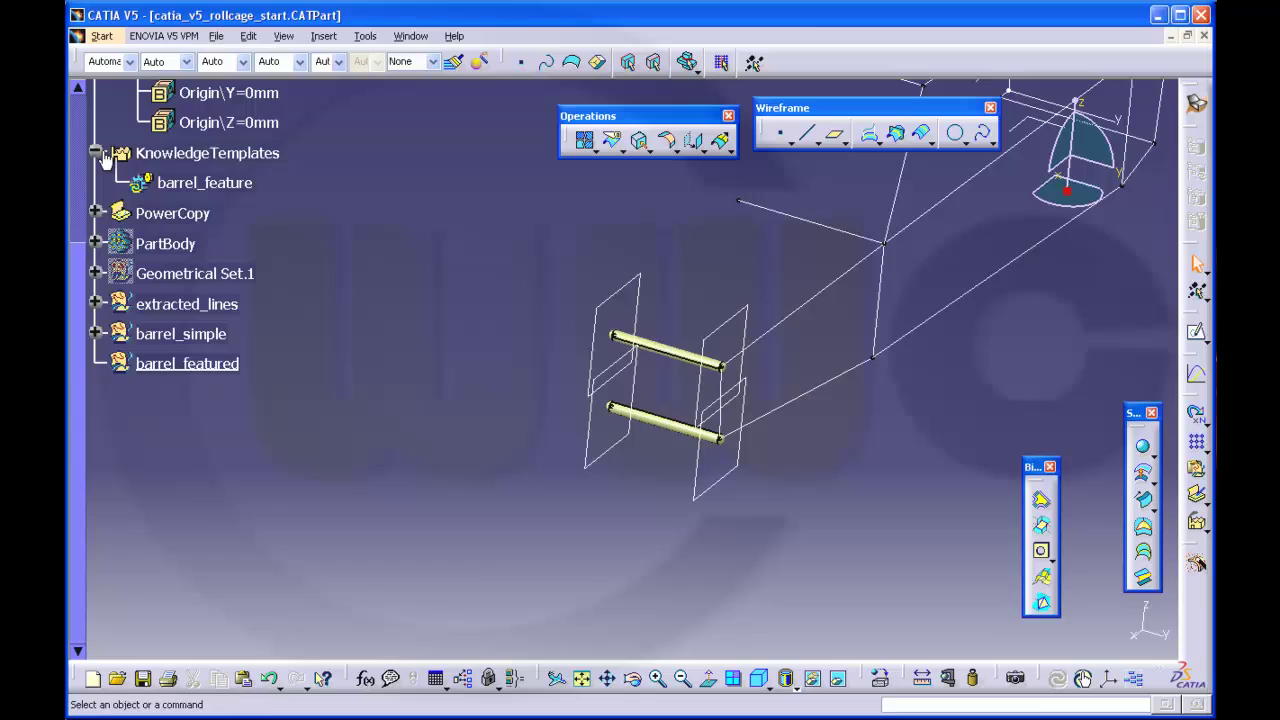
{"action": "right_click", "coordinate": [211, 184]}
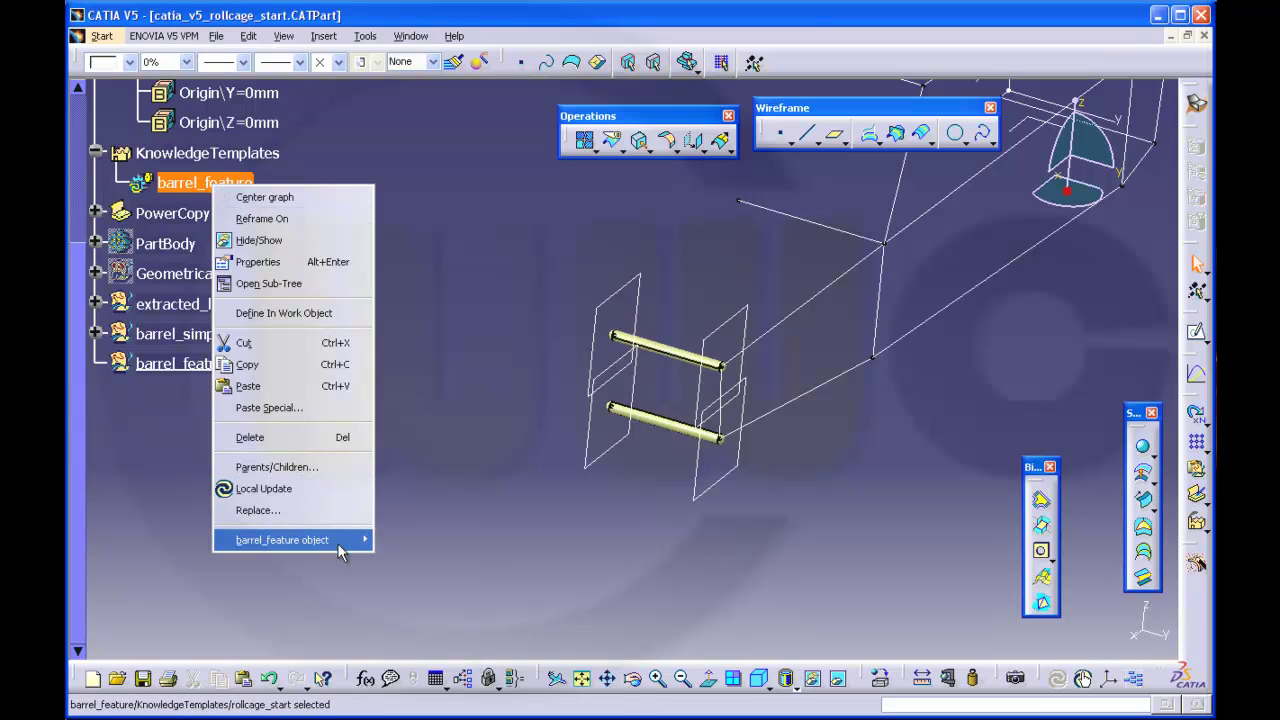
{"action": "mouse_move", "coordinate": [338, 543]}
{"action": "left_click", "coordinate": [422, 570]}
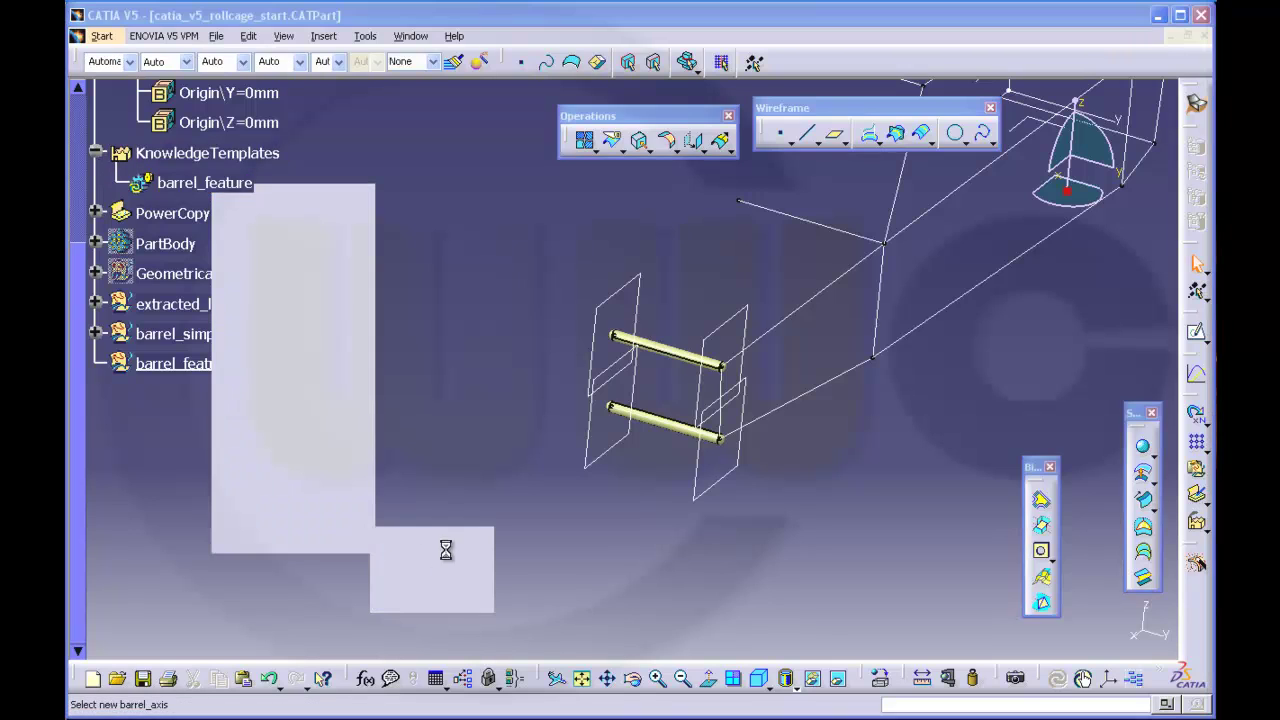
{"action": "left_click", "coordinate": [818, 224]}
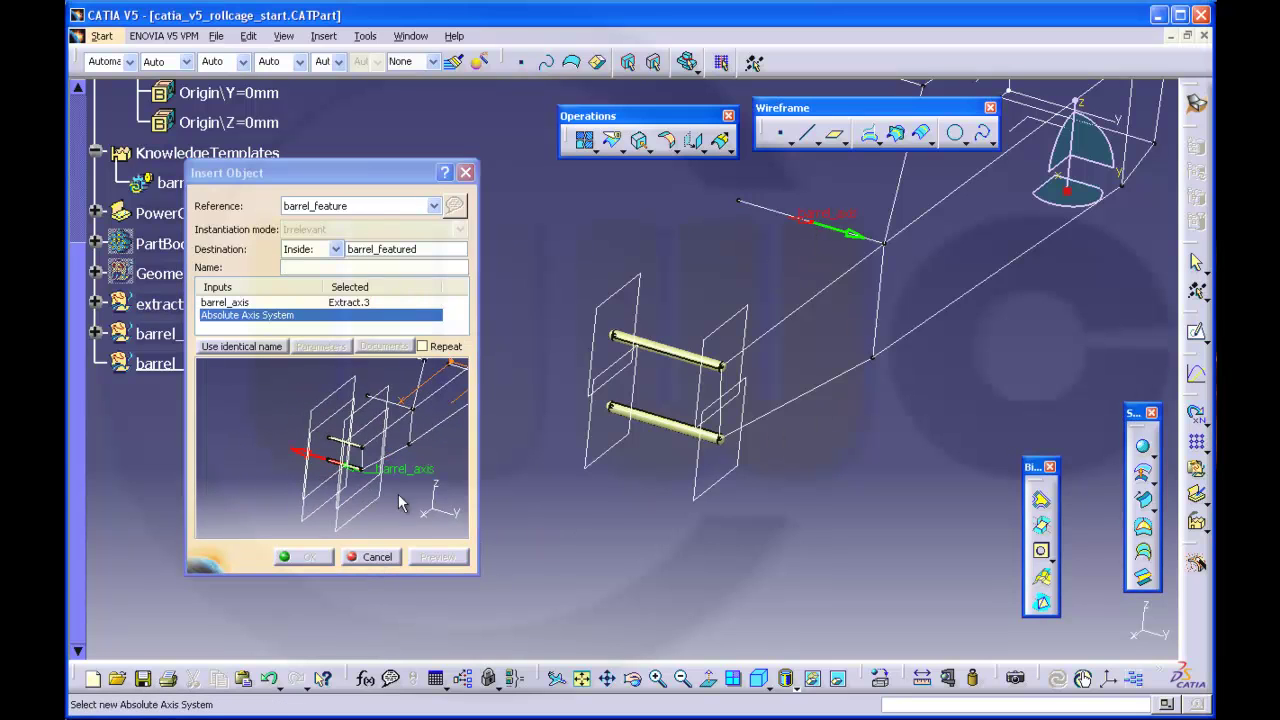
Step: Assign the part's Absolute Axis System to the remaining input, preview the instance and create the tube along Extract.3
{"action": "scroll", "coordinate": [165, 190], "scroll_direction": "up", "scroll_amount": 2}
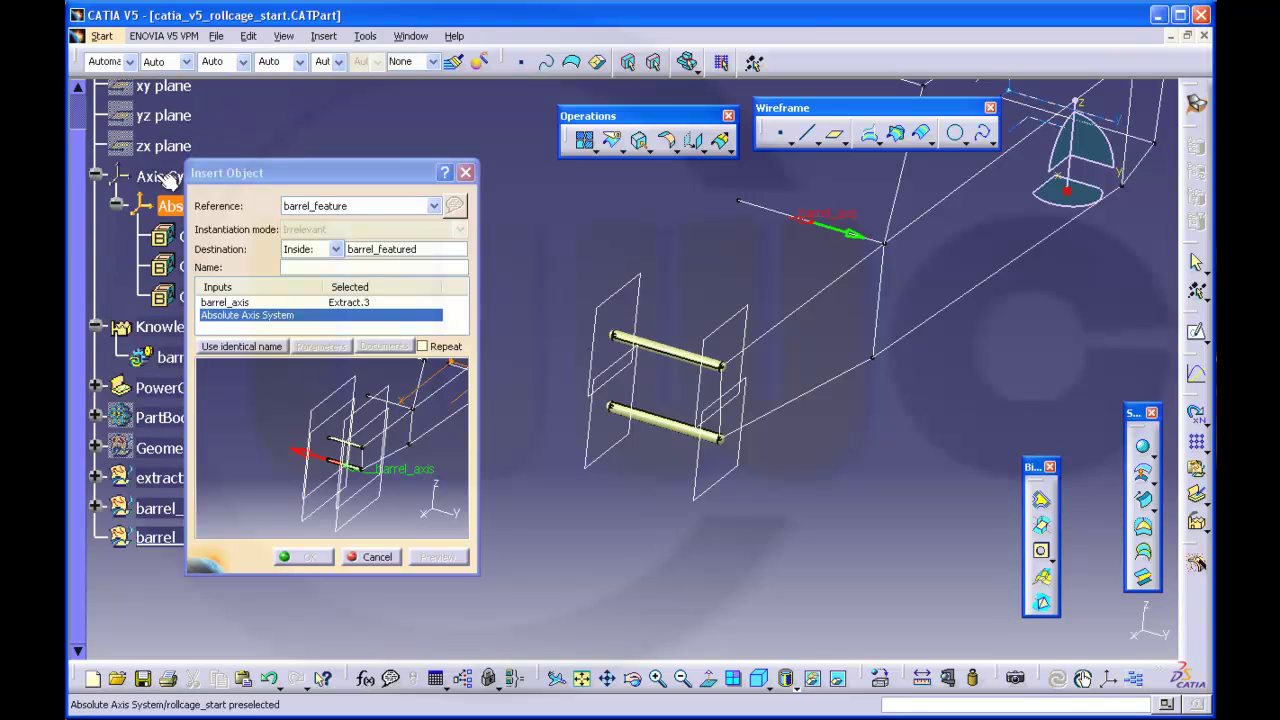
{"action": "left_click", "coordinate": [168, 206]}
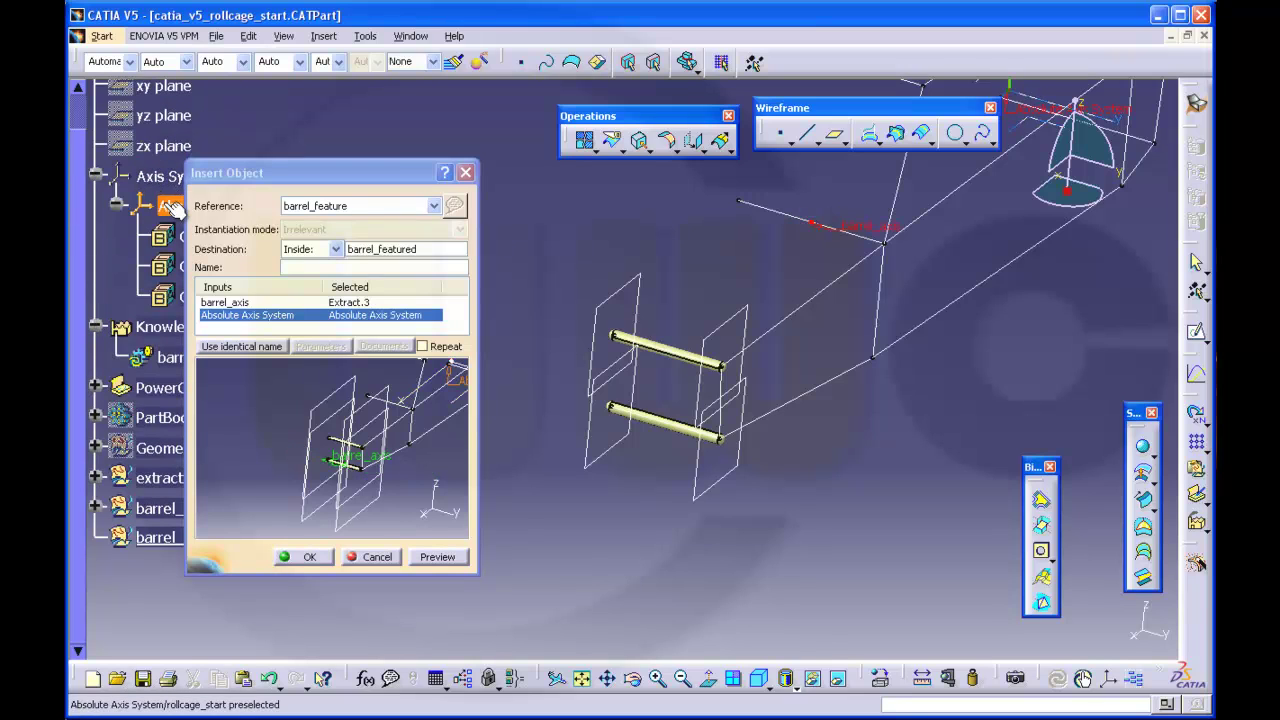
{"action": "left_click", "coordinate": [449, 561]}
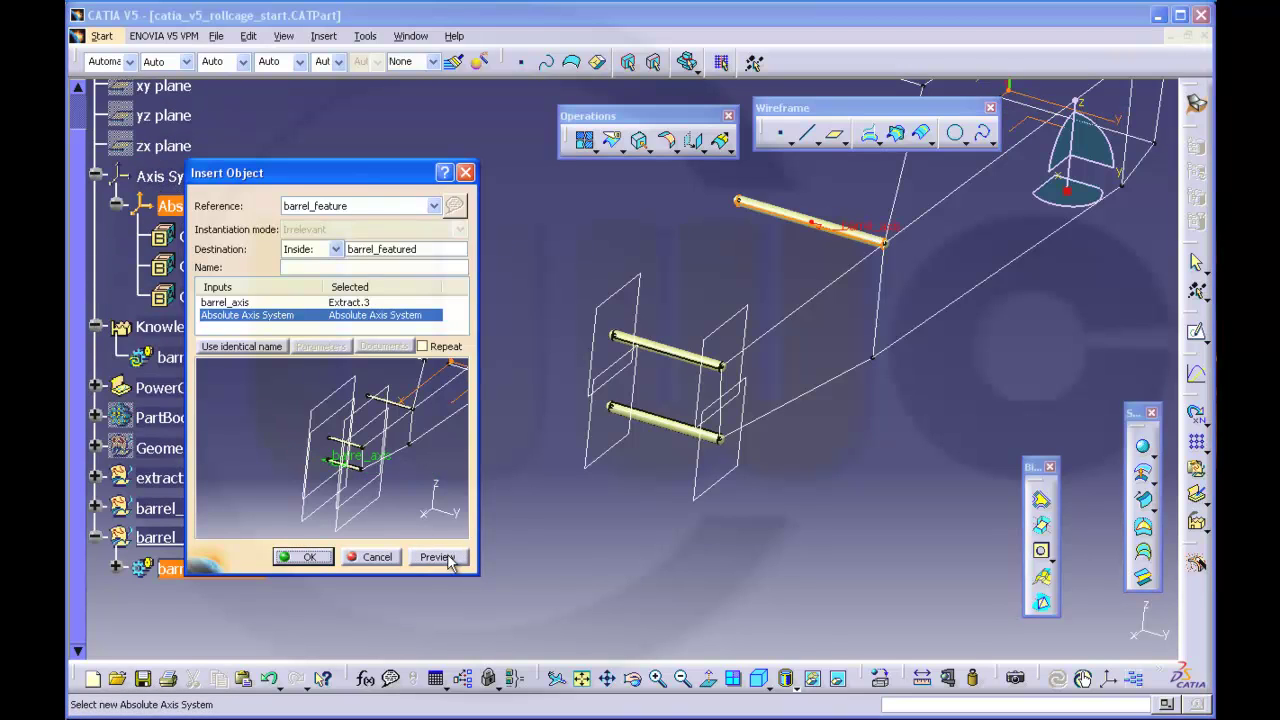
{"action": "left_click", "coordinate": [306, 557]}
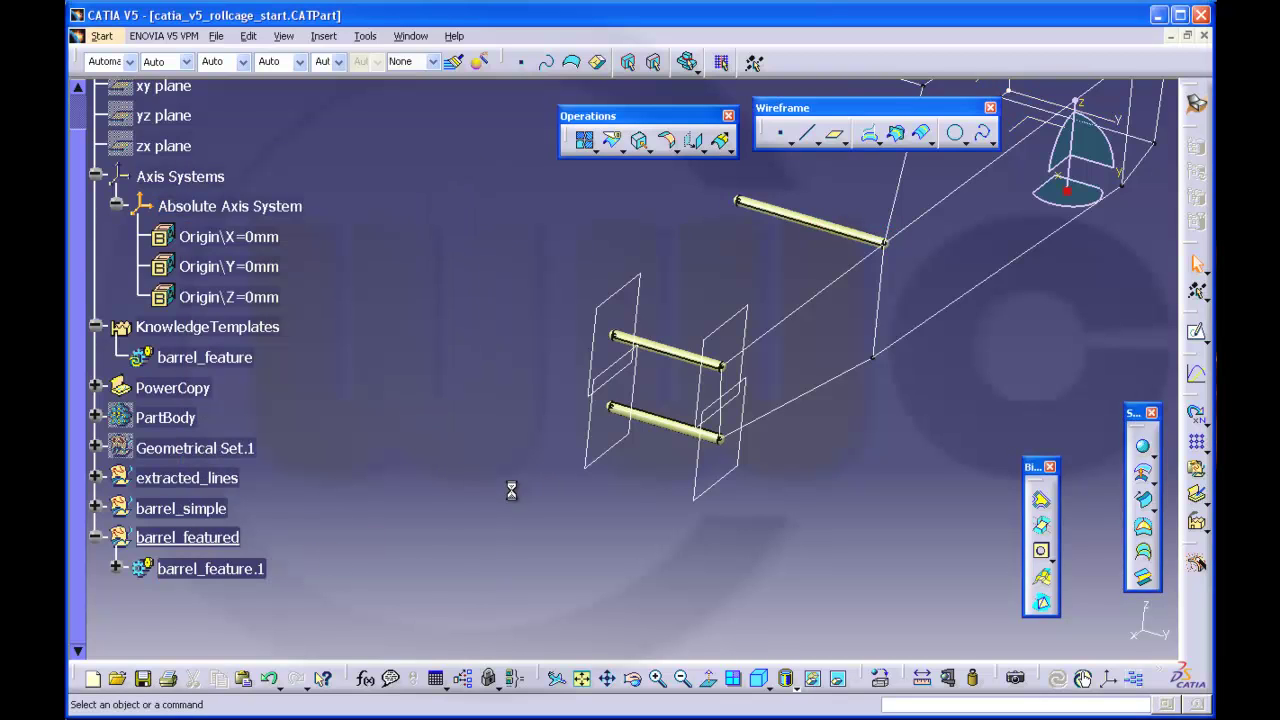
Step: Start another barrel_feature instance inside barrel_featured, assigning the sloping upper line near the origin (Extract.15) to barrel_axis
{"action": "mouse_move", "coordinate": [511, 490]}
{"action": "middle_mouse_down"}
{"action": "mouse_move", "coordinate": [434, 420]}
{"action": "mouse_move", "coordinate": [486, 386]}
{"action": "middle_mouse_up"}
{"action": "mouse_move", "coordinate": [737, 274]}
{"action": "middle_mouse_down"}
{"action": "mouse_move", "coordinate": [728, 306]}
{"action": "mouse_move", "coordinate": [572, 446]}
{"action": "middle_mouse_up"}
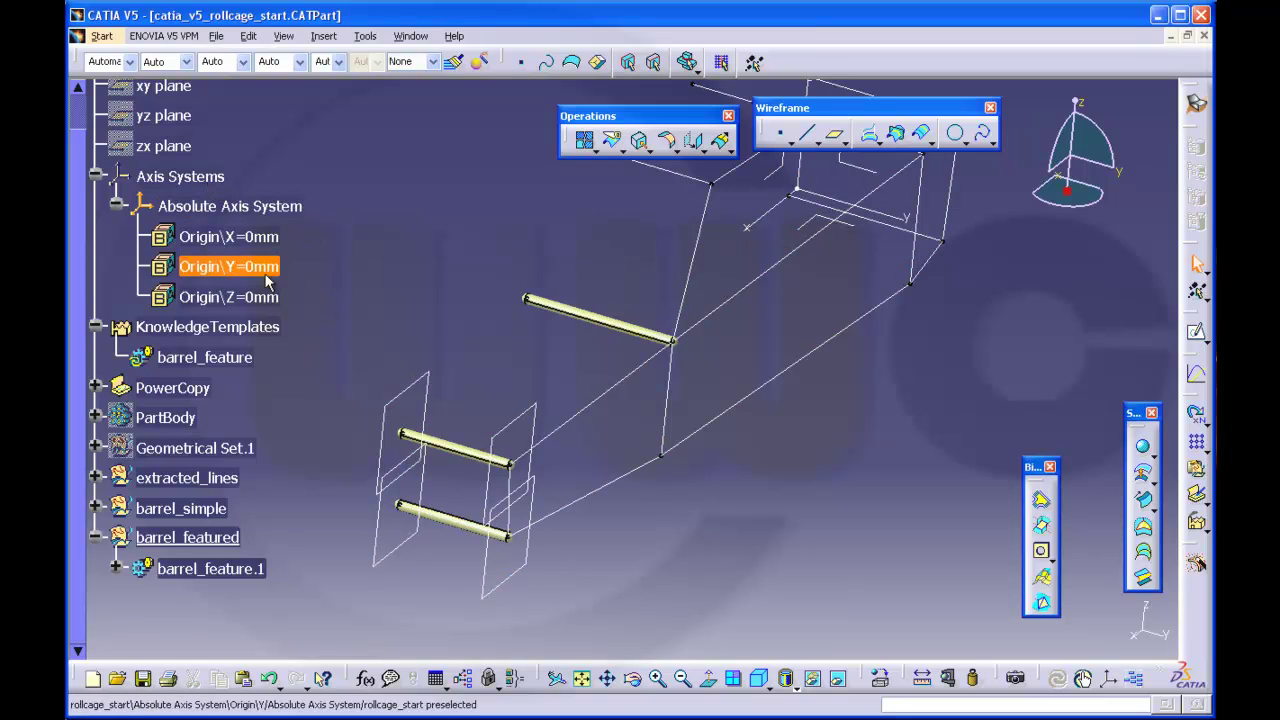
{"action": "right_click", "coordinate": [243, 357]}
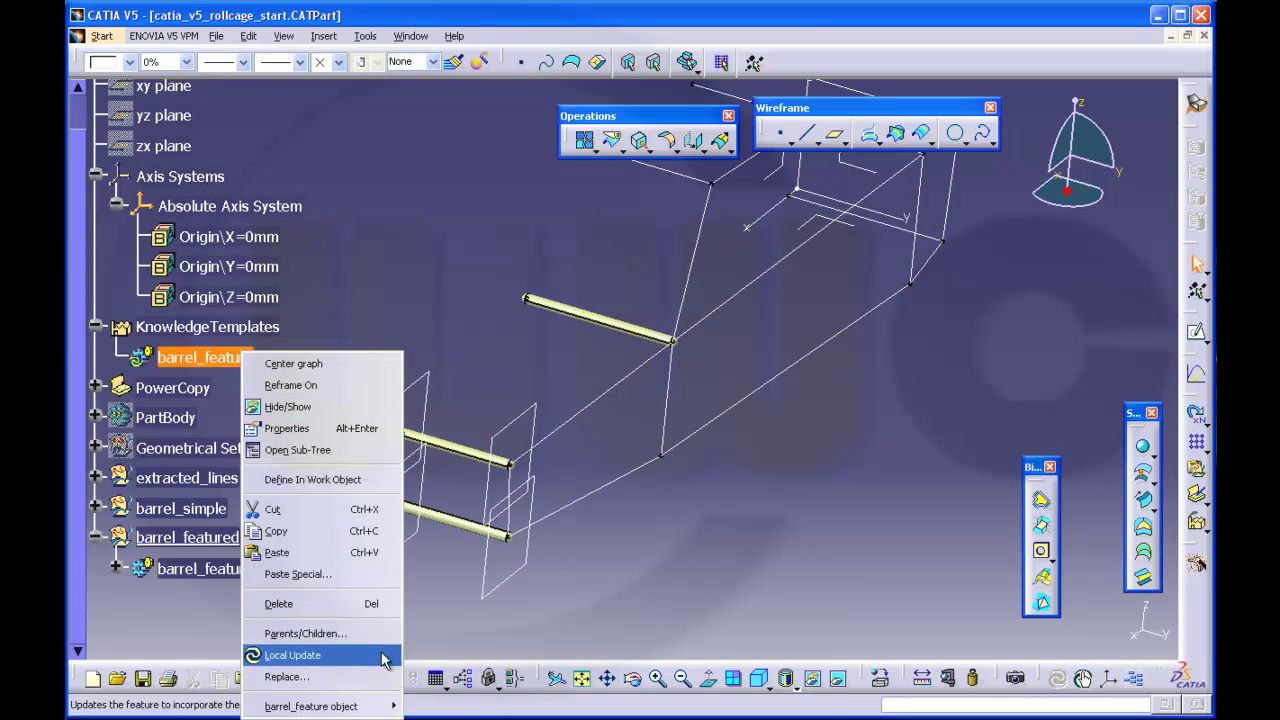
{"action": "mouse_move", "coordinate": [376, 706]}
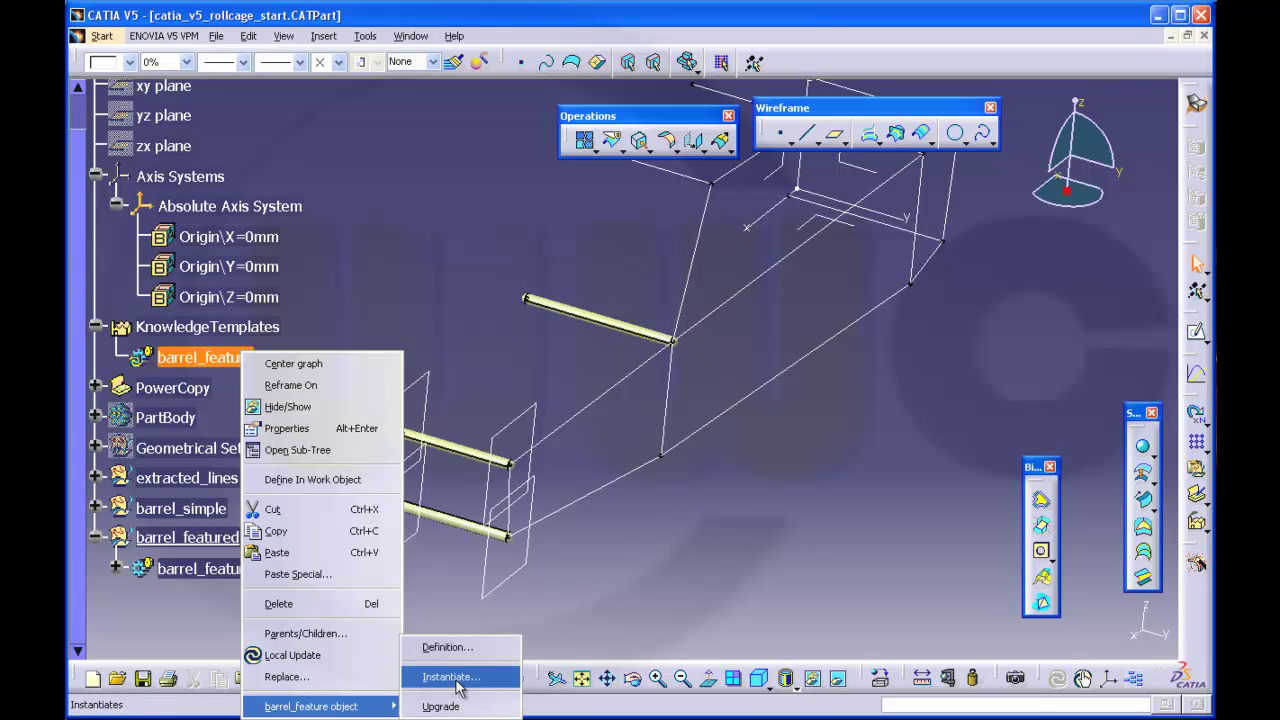
{"action": "left_click", "coordinate": [460, 677]}
{"action": "middle_click_drag", "start_coordinate": [829, 371], "coordinate": [826, 492]}
{"action": "left_click", "coordinate": [727, 278]}
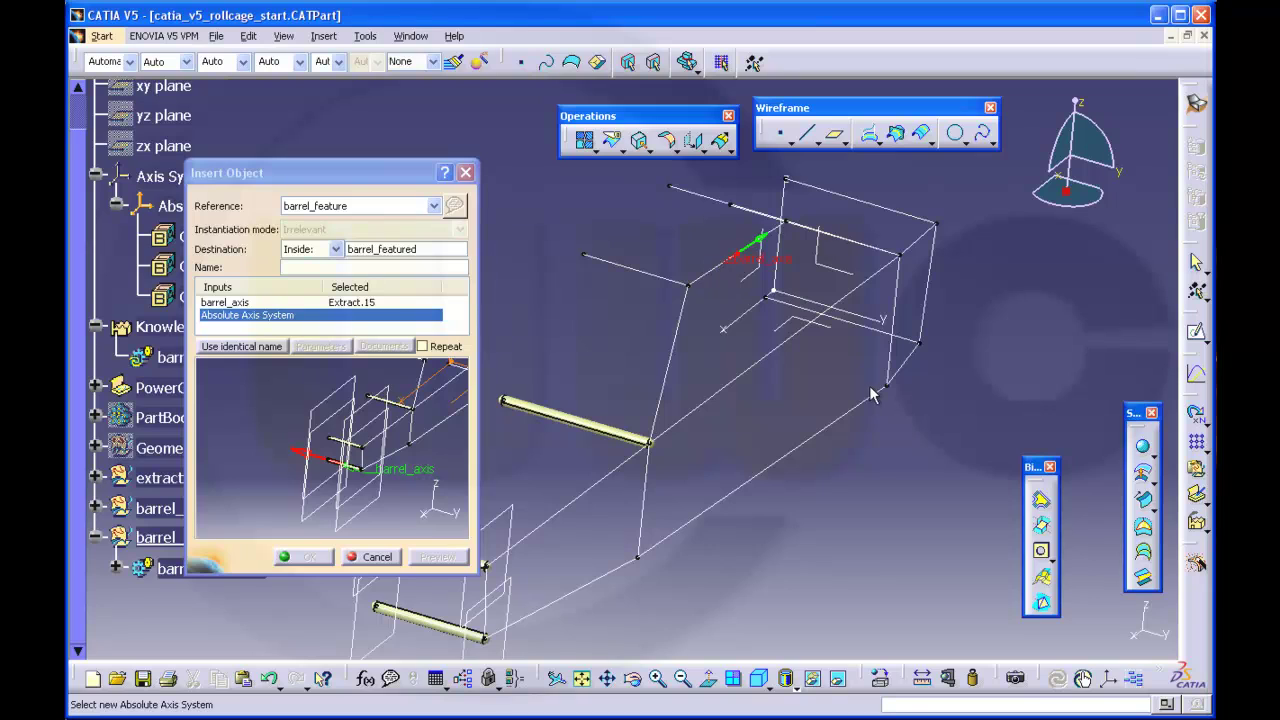
Step: Supply the Absolute Axis System as the second input, preview the instance and create the tube along Extract.15
{"action": "left_click", "coordinate": [172, 207]}
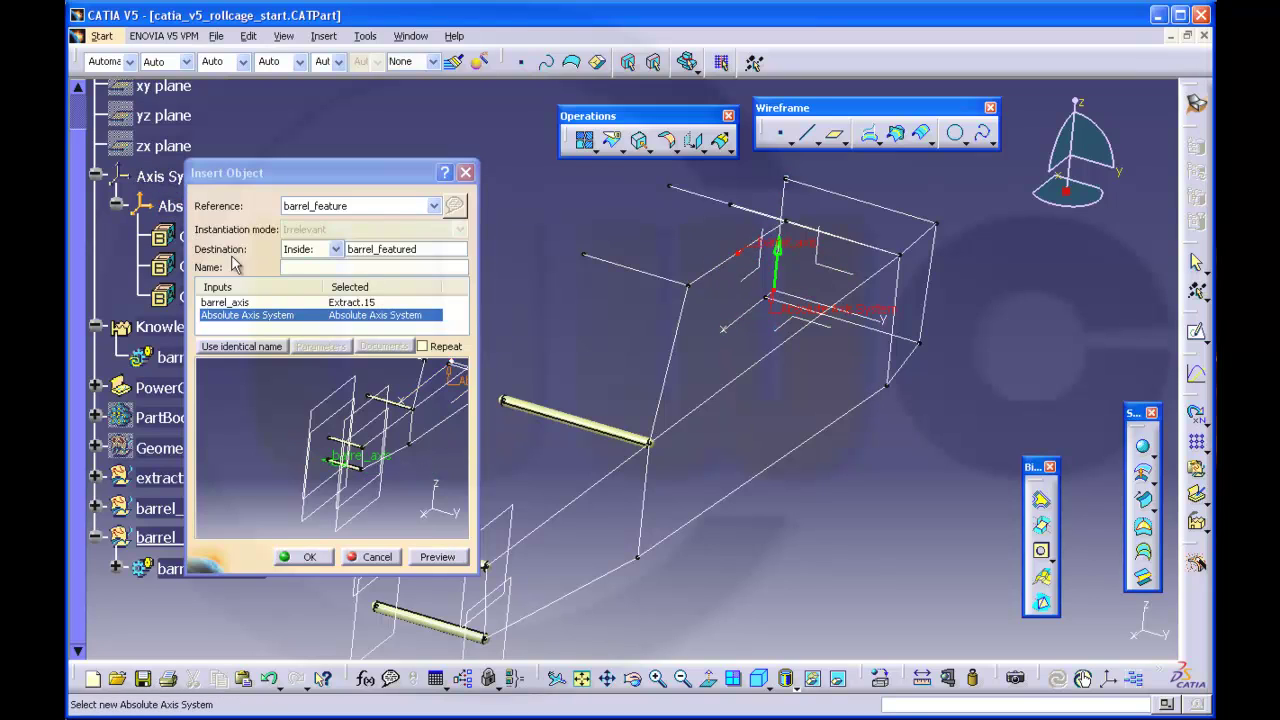
{"action": "left_click", "coordinate": [437, 557]}
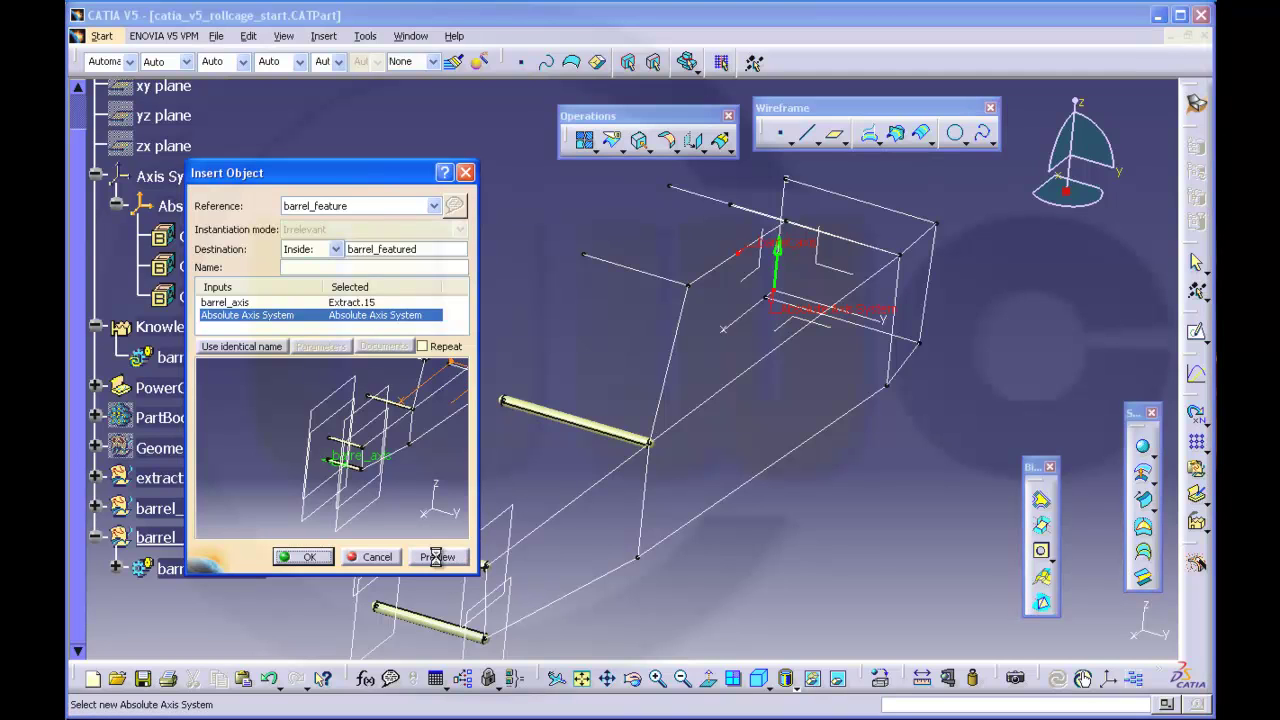
{"action": "left_click", "coordinate": [312, 557]}
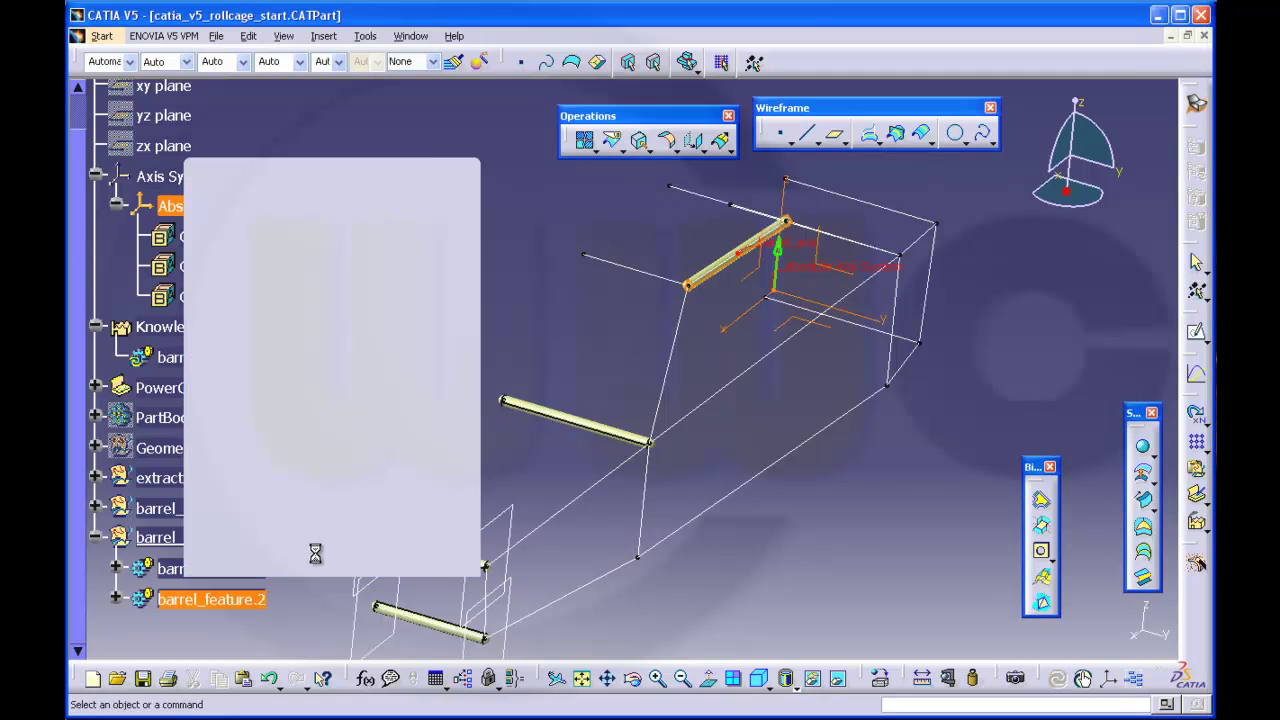
Step: Insert a new body in the part and rename it rollcage
{"action": "middle_click_drag", "start_coordinate": [798, 481], "coordinate": [725, 445]}
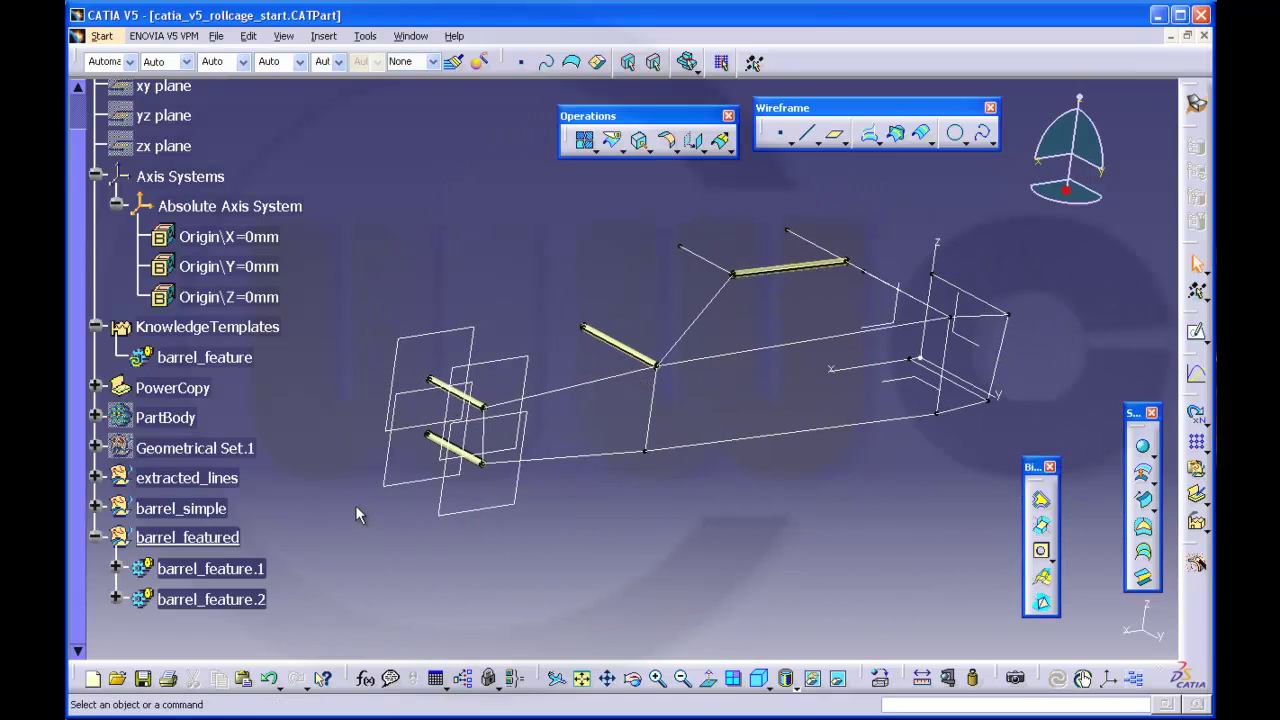
{"action": "scroll", "coordinate": [358, 514], "scroll_direction": "down", "scroll_amount": 2}
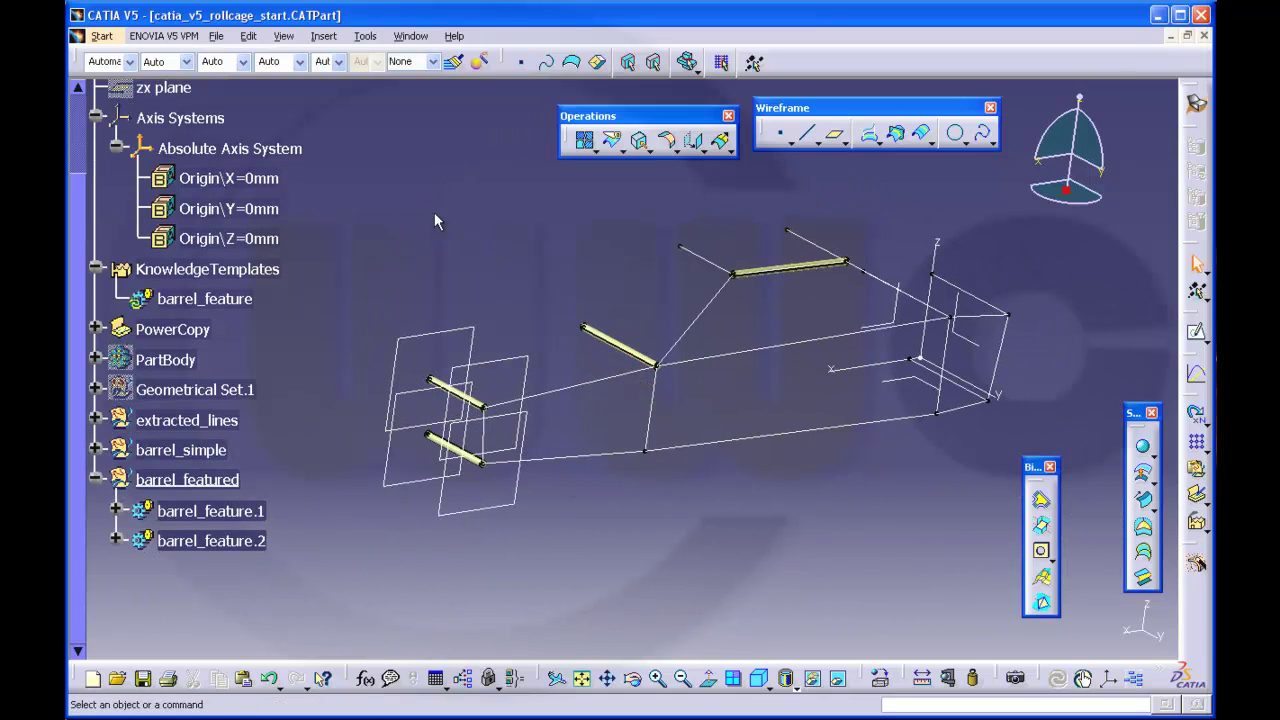
{"action": "scroll", "coordinate": [332, 249], "scroll_direction": "up", "scroll_amount": 2}
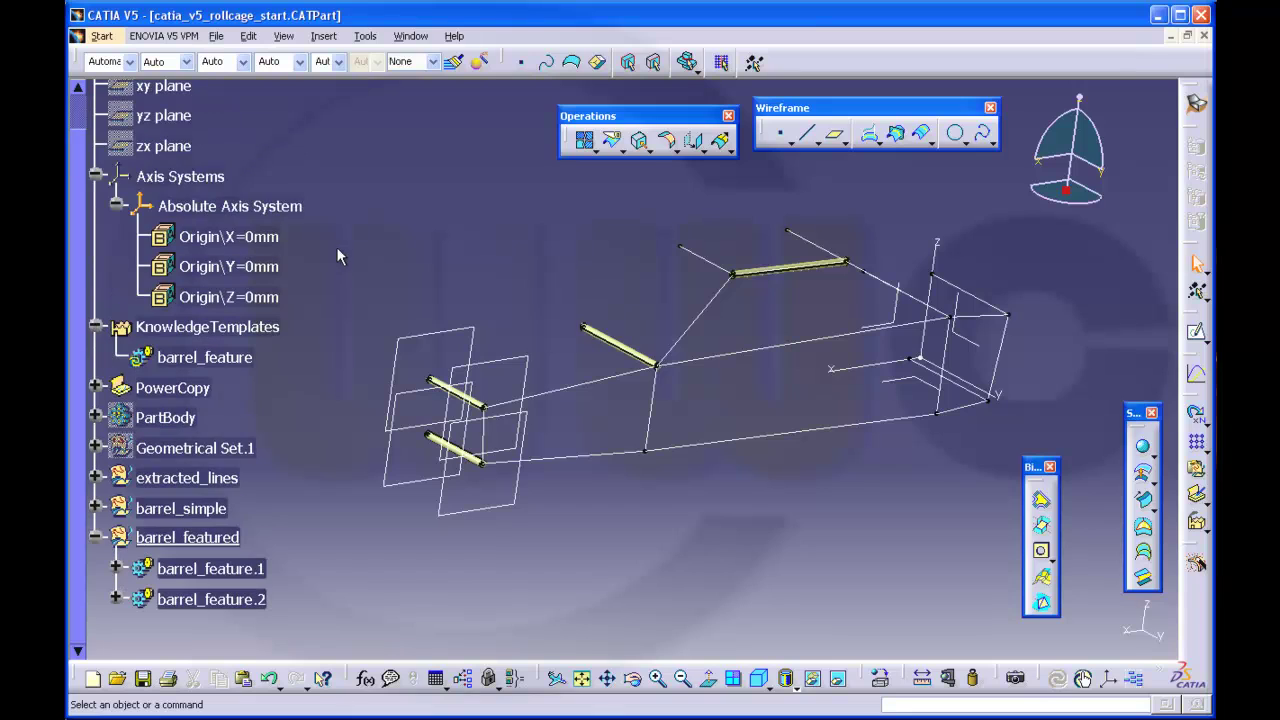
{"action": "left_click", "coordinate": [322, 36]}
{"action": "left_click", "coordinate": [343, 58]}
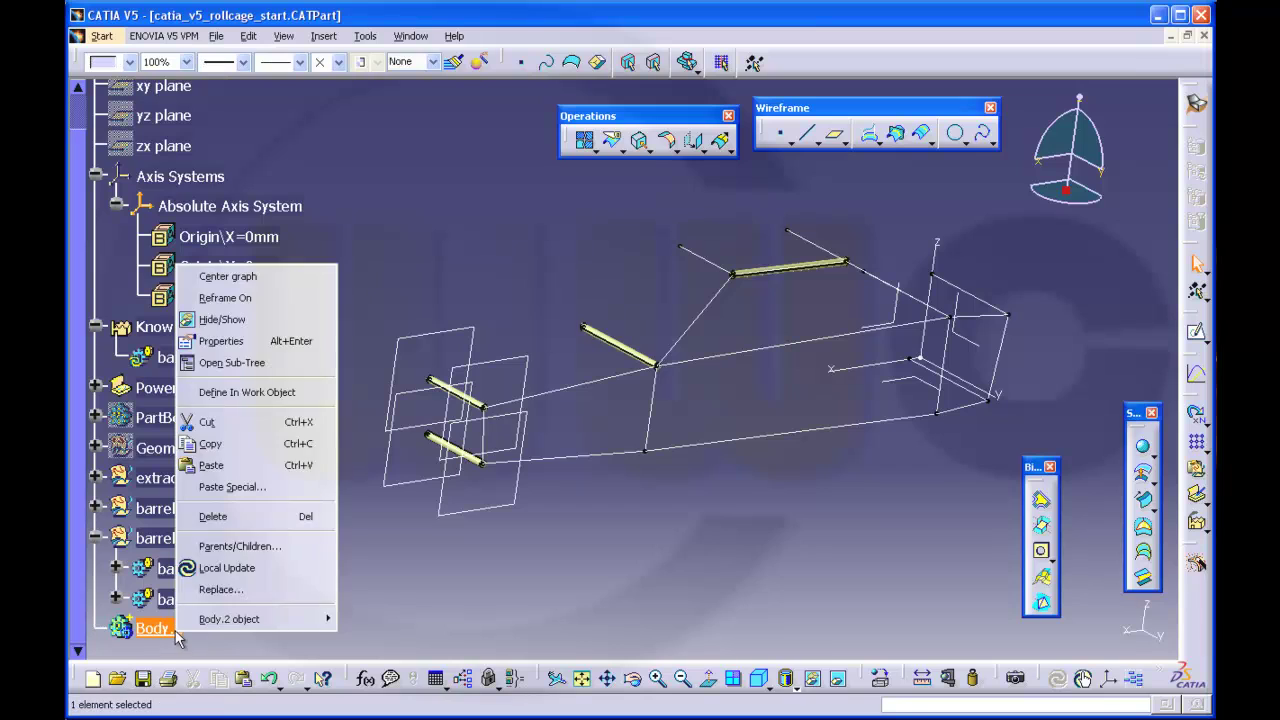
{"action": "right_click", "coordinate": [168, 630]}
{"action": "left_click", "coordinate": [268, 341]}
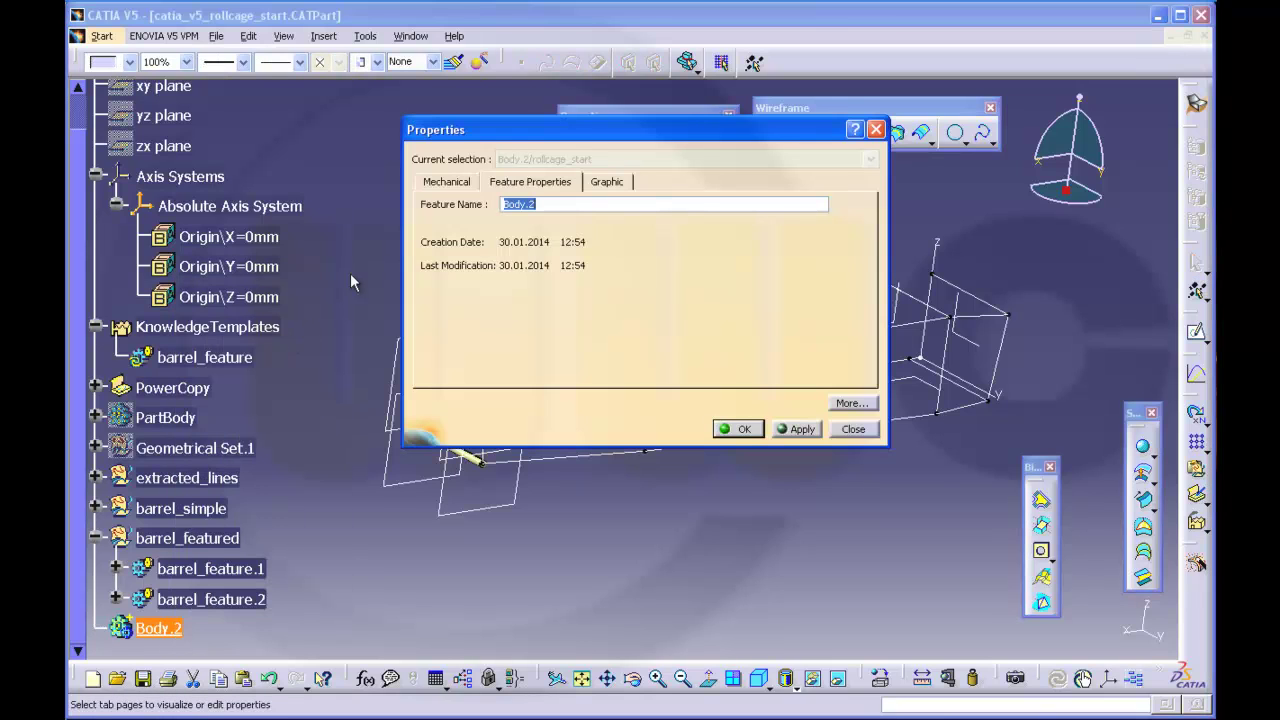
{"action": "type", "text": "rollcage"}
{"action": "key", "text": "Return"}
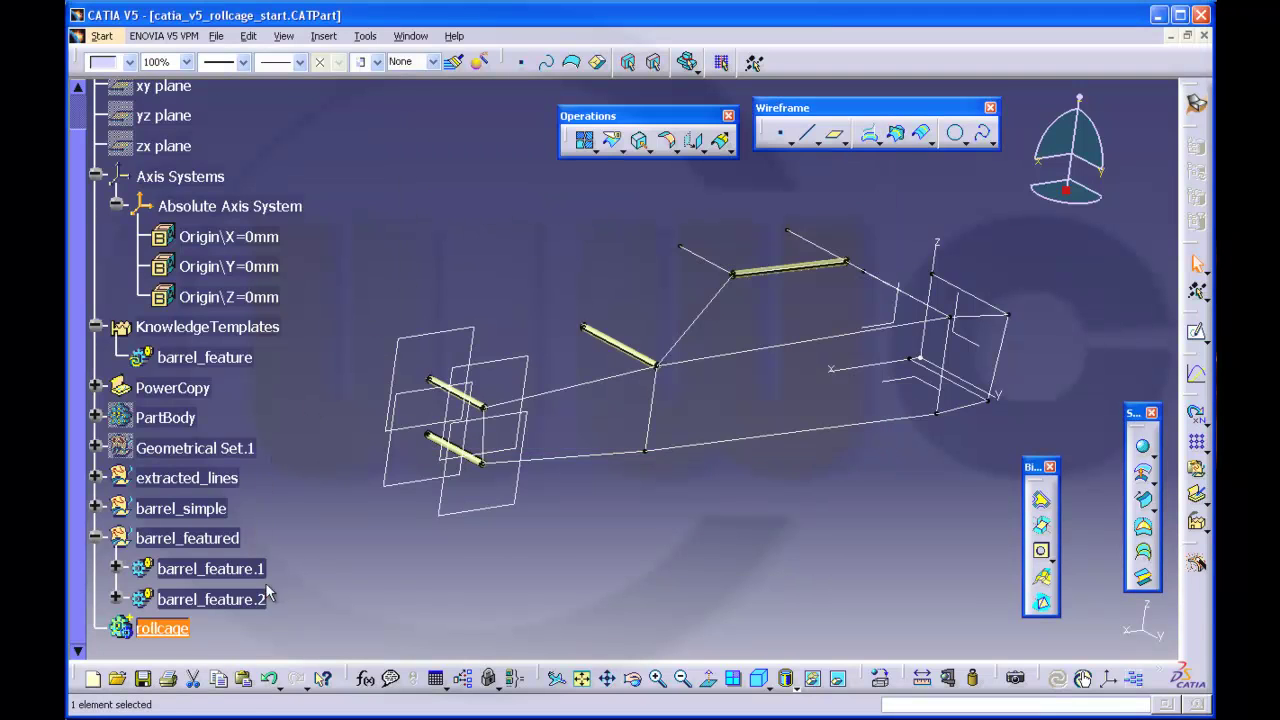
Step: Switch to the Part Design workbench and select the rollcage body
{"action": "middle_click_drag", "start_coordinate": [363, 580], "coordinate": [448, 497]}
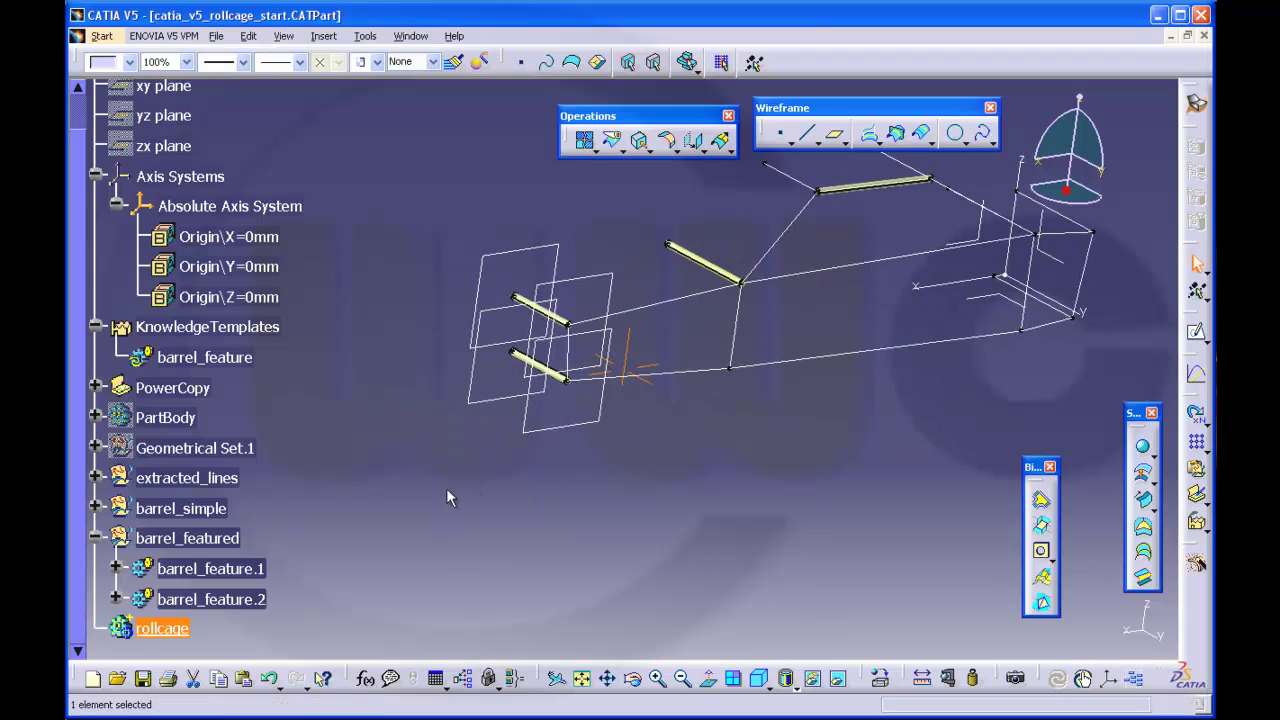
{"action": "left_click", "coordinate": [105, 37]}
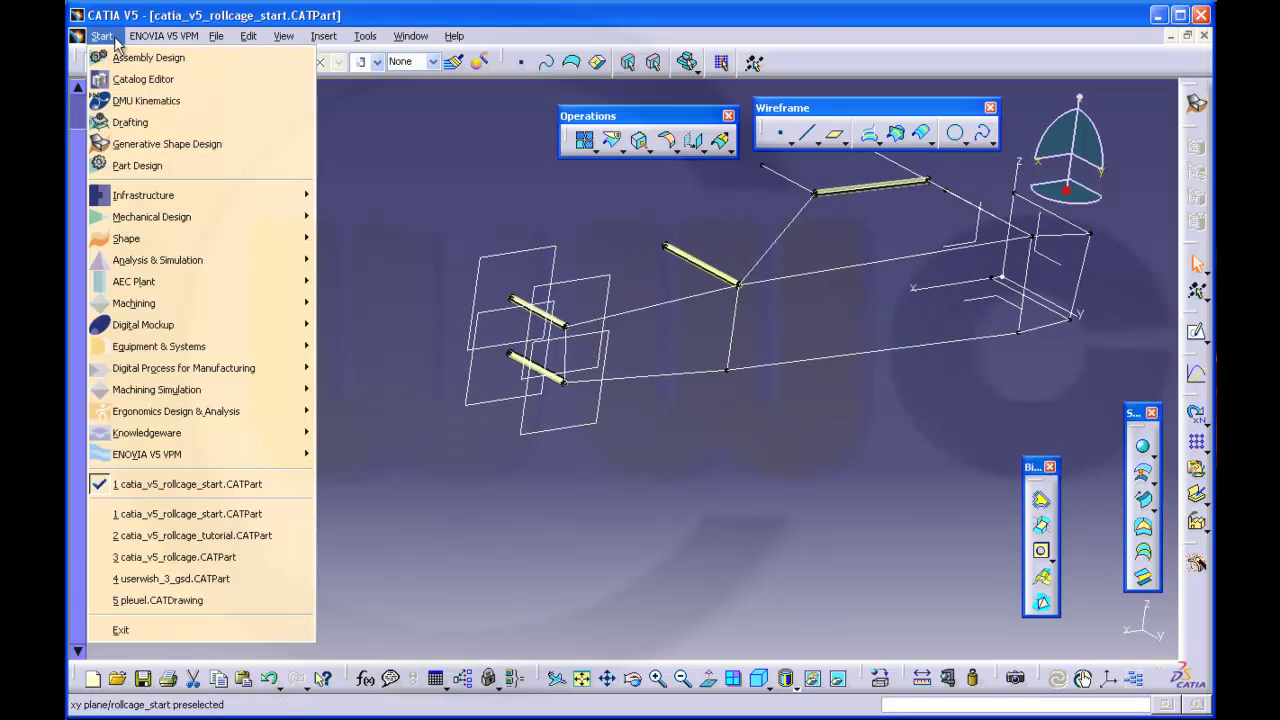
{"action": "left_click", "coordinate": [137, 165]}
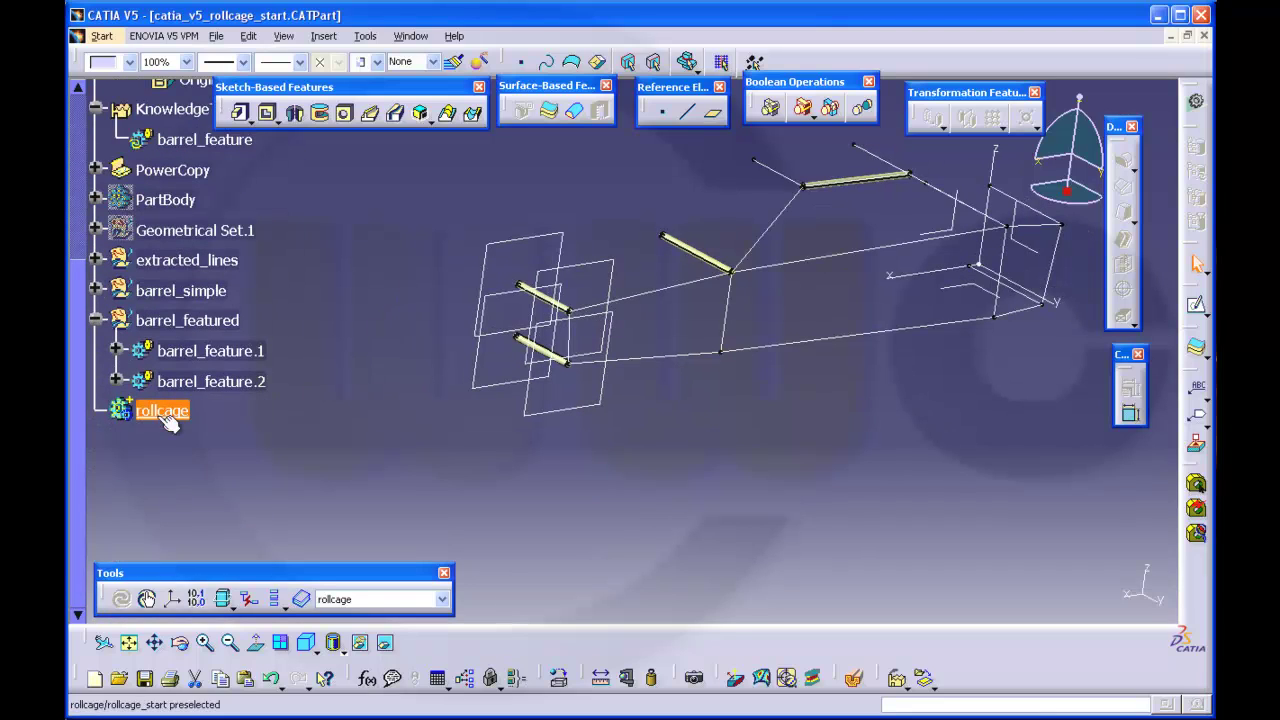
{"action": "left_click", "coordinate": [165, 414]}
{"action": "middle_click_drag", "start_coordinate": [627, 444], "coordinate": [573, 457]}
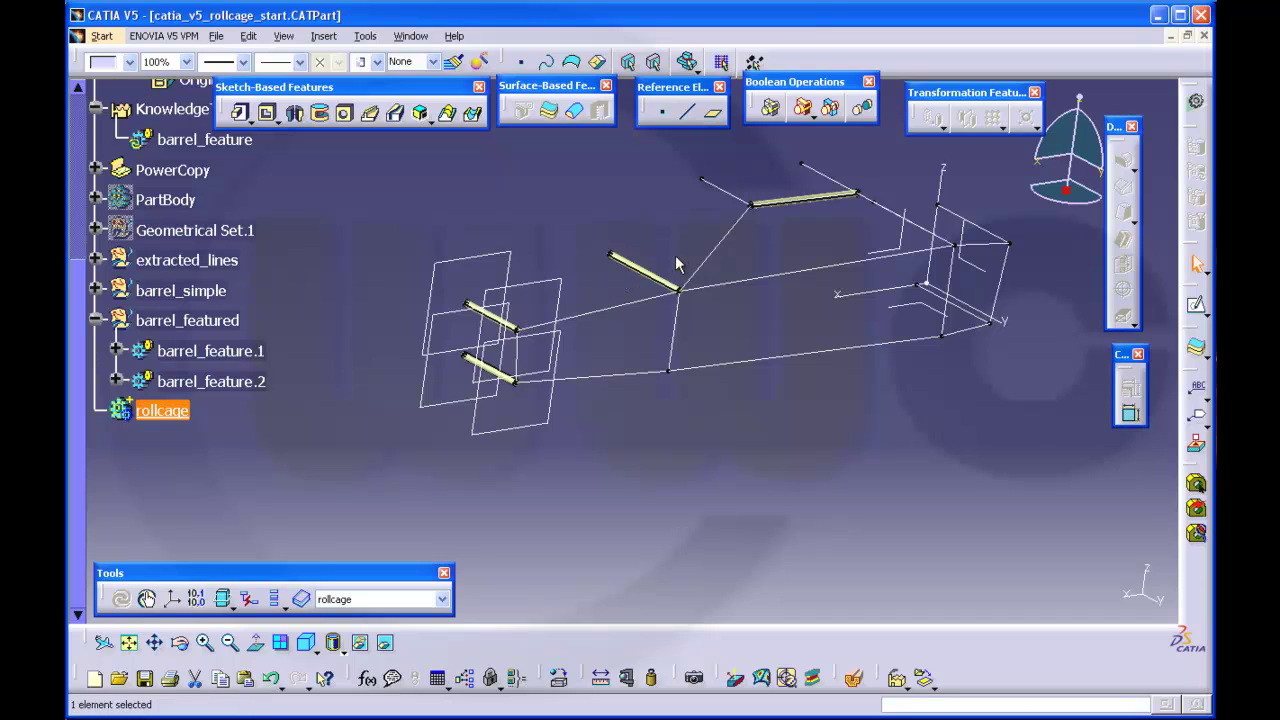
Step: Expand barrel_simple and turn its Join.1 tube into a solid in the rollcage body with Close Surface
{"action": "left_click", "coordinate": [96, 290]}
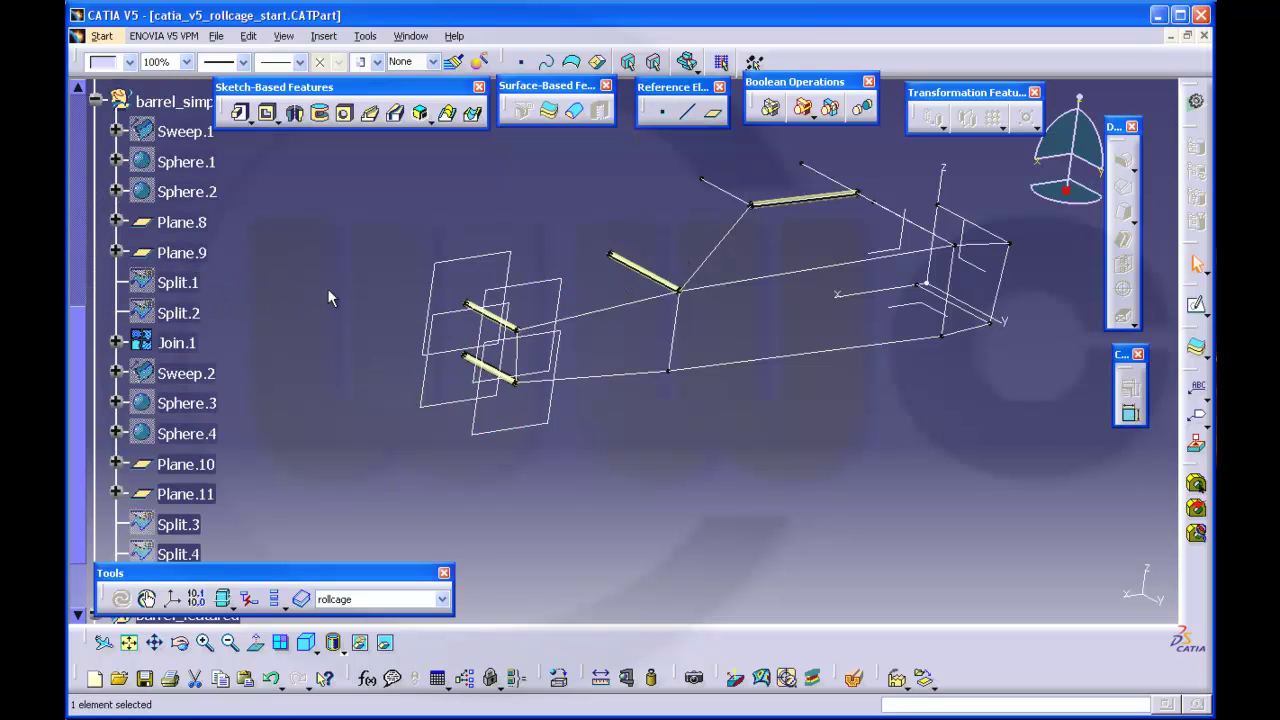
{"action": "left_click", "coordinate": [576, 117]}
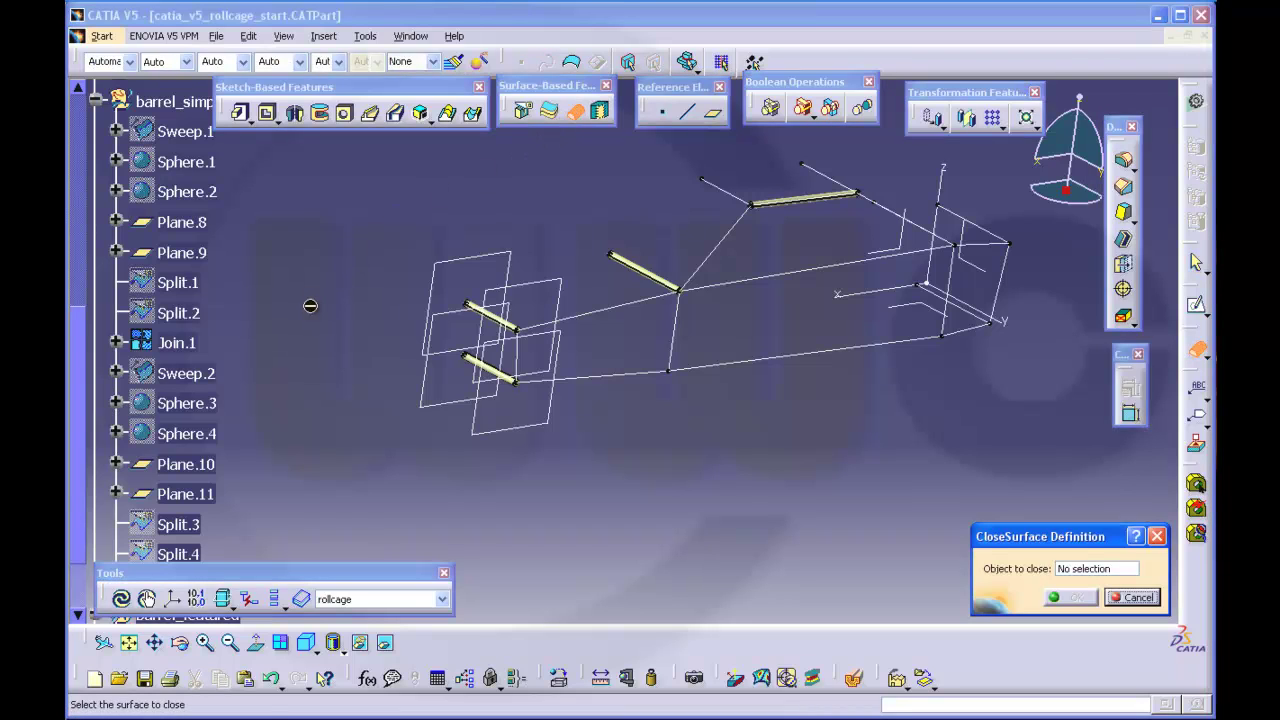
{"action": "left_click", "coordinate": [177, 343]}
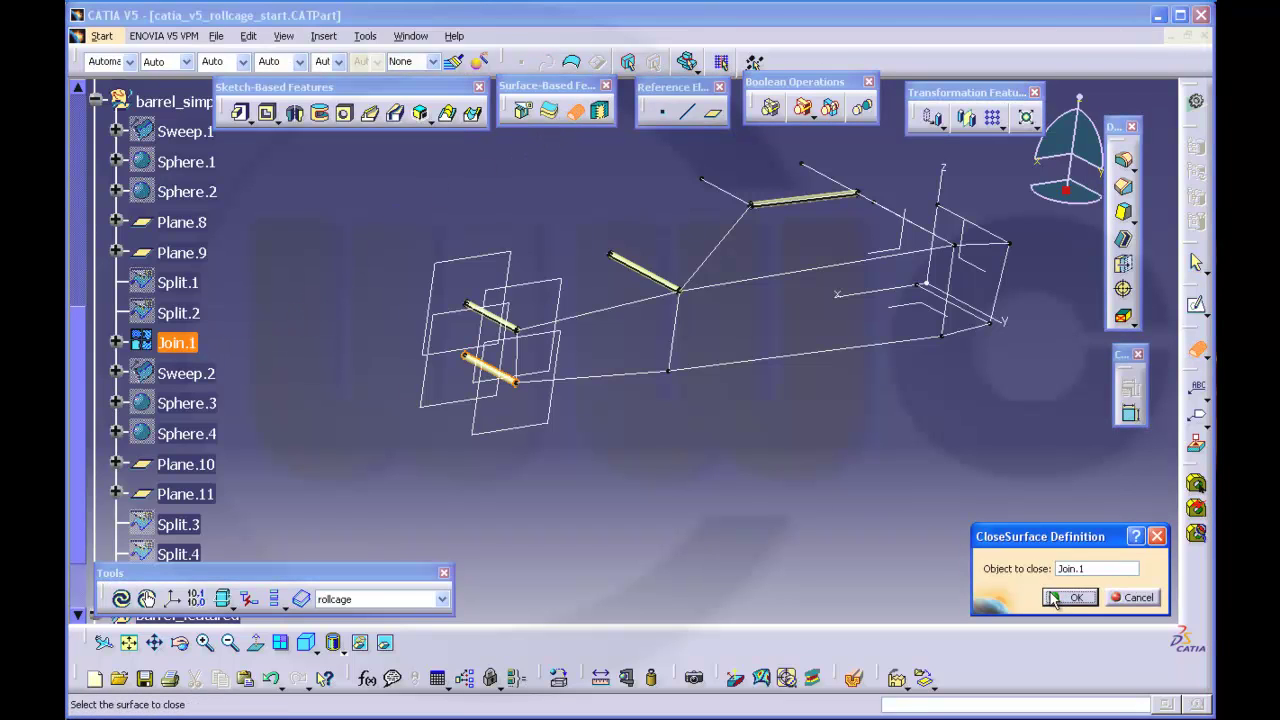
{"action": "left_click", "coordinate": [1068, 597]}
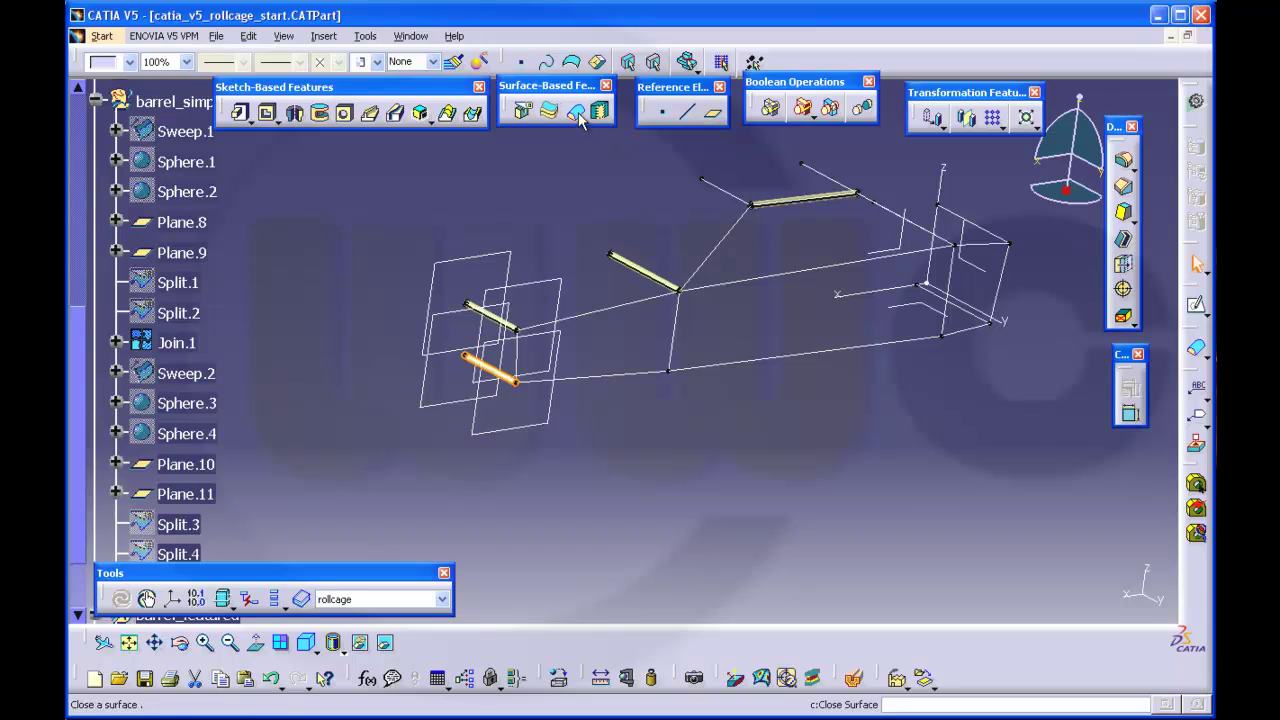
Step: Turn the Join.2 tube of barrel_simple into a solid in the rollcage body with Close Surface
{"action": "left_click", "coordinate": [575, 111]}
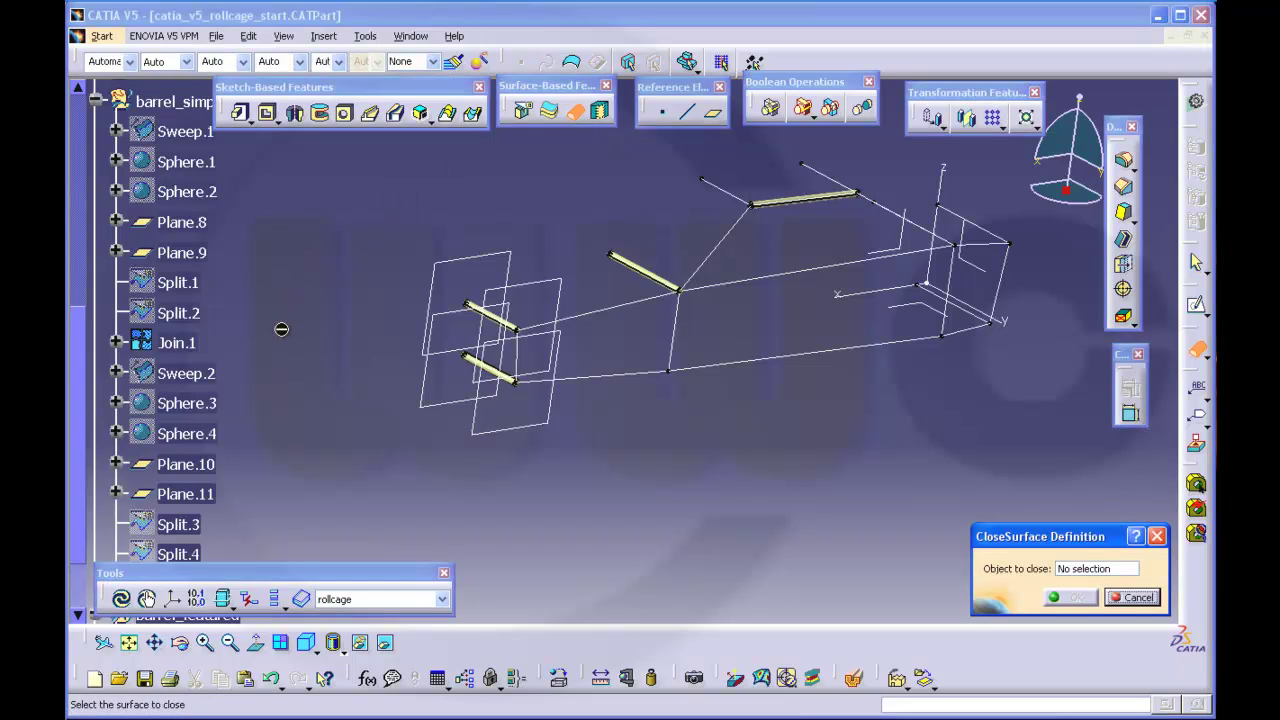
{"action": "left_click", "coordinate": [75, 368]}
{"action": "scroll", "coordinate": [75, 368], "scroll_direction": "down", "scroll_amount": 2}
{"action": "left_click", "coordinate": [177, 503]}
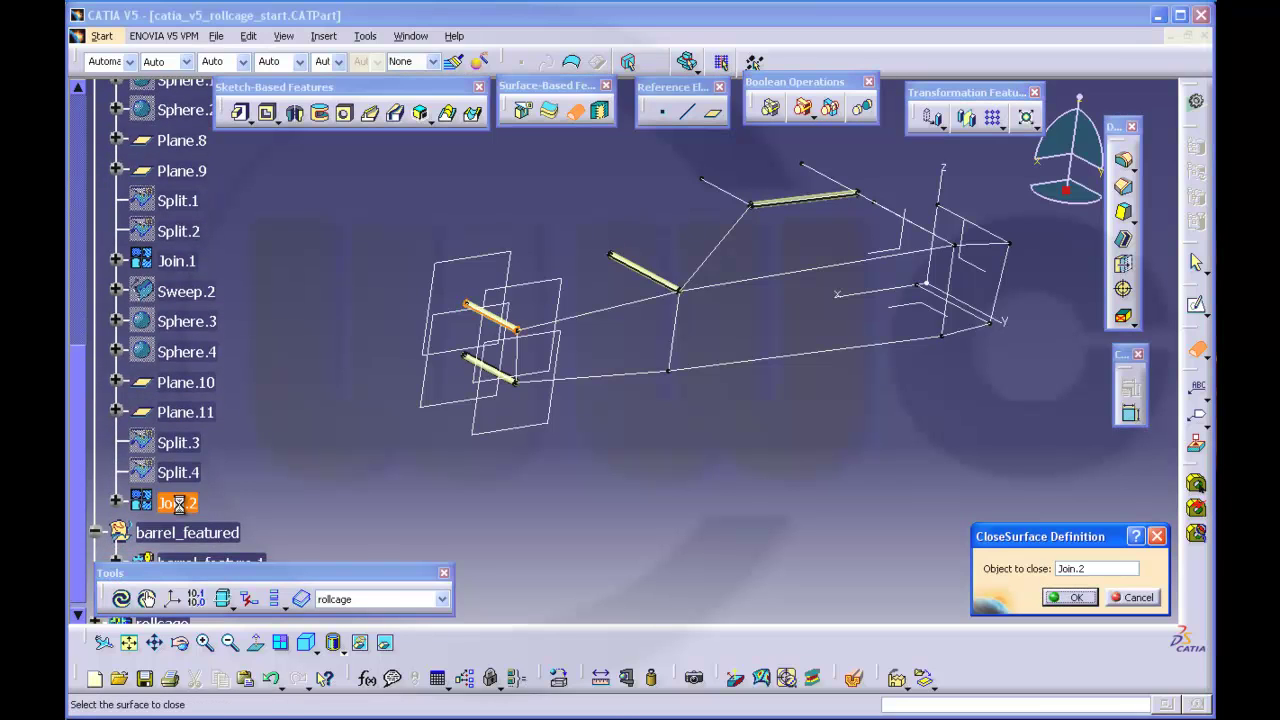
{"action": "left_click", "coordinate": [1074, 597]}
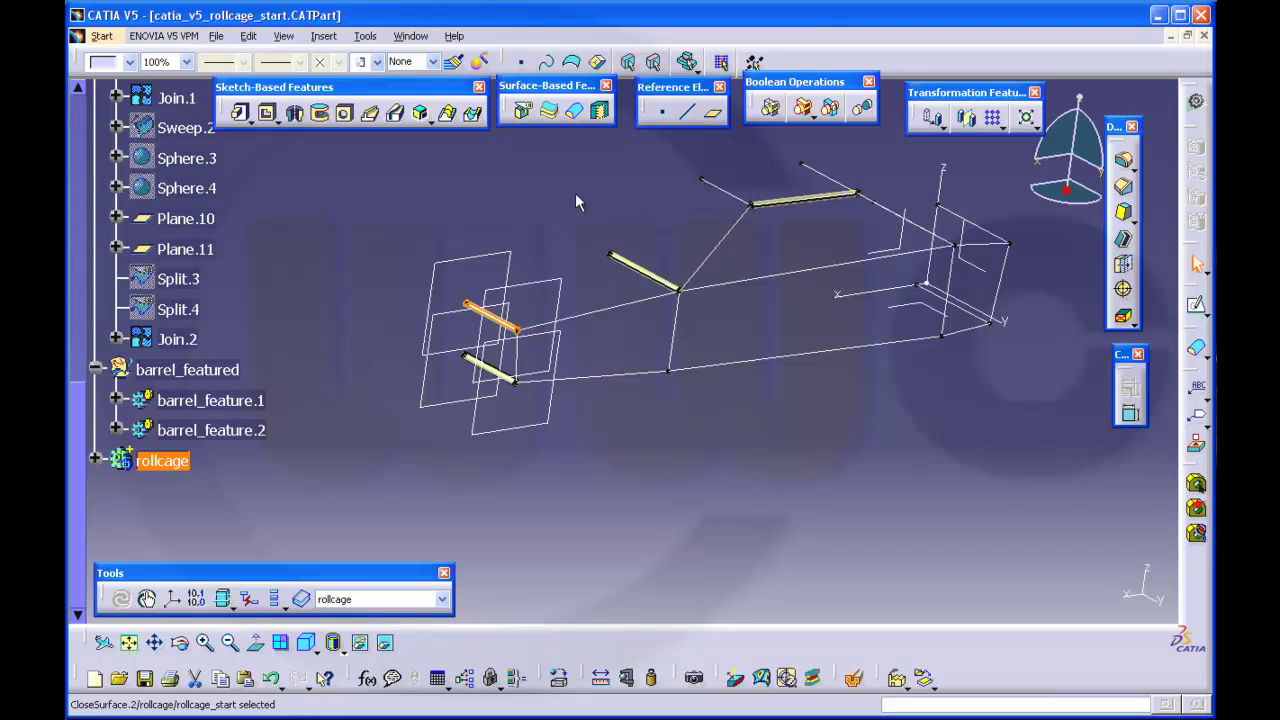
Step: Close the surfaces of barrel_feature.1 and barrel_feature.2 into solids, leave the command and expand the rollcage body
{"action": "left_click", "coordinate": [573, 110]}
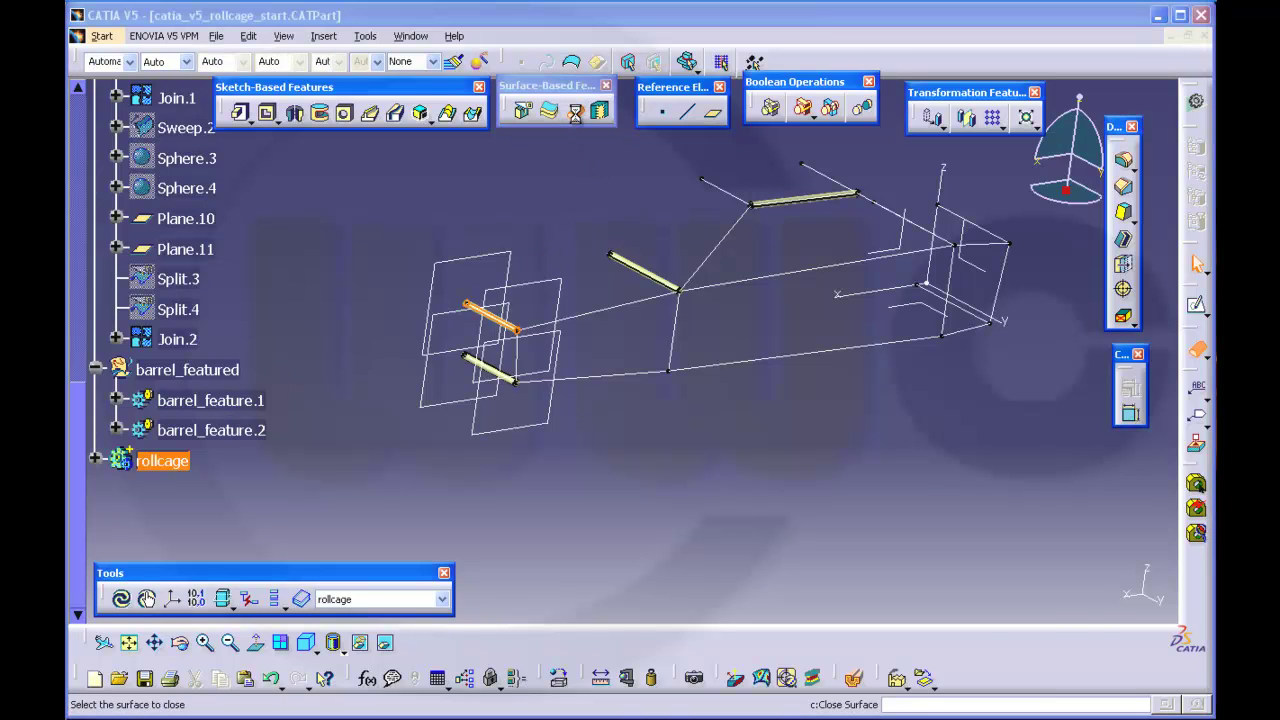
{"action": "left_click", "coordinate": [248, 403]}
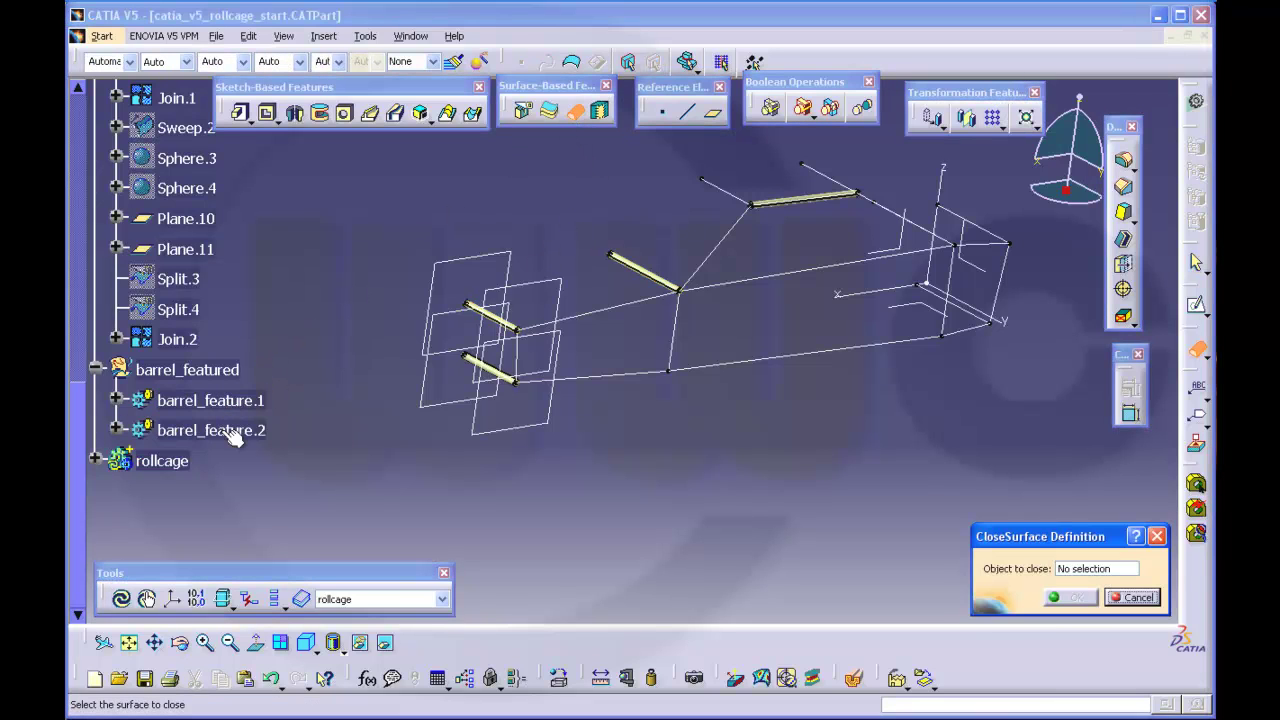
{"action": "left_click", "coordinate": [232, 432]}
{"action": "left_click", "coordinate": [1131, 597]}
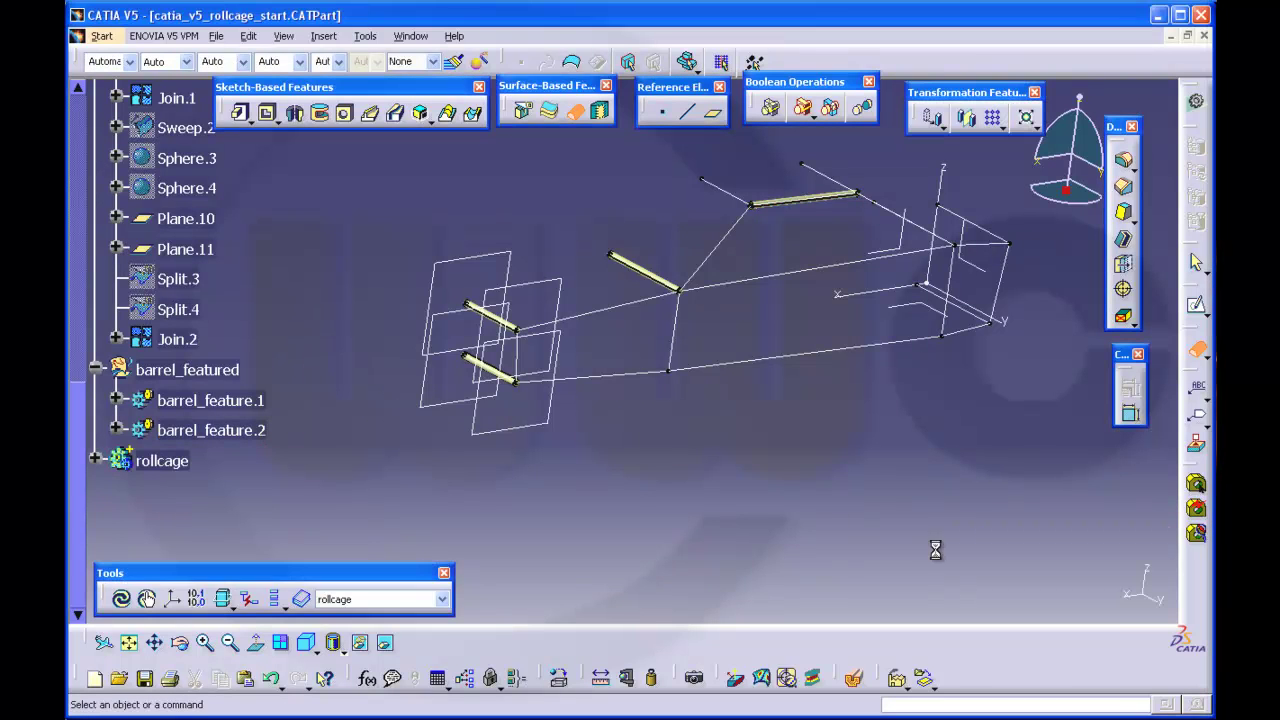
{"action": "left_click", "coordinate": [96, 460]}
{"action": "scroll", "coordinate": [230, 500], "scroll_direction": "down", "scroll_amount": 3}
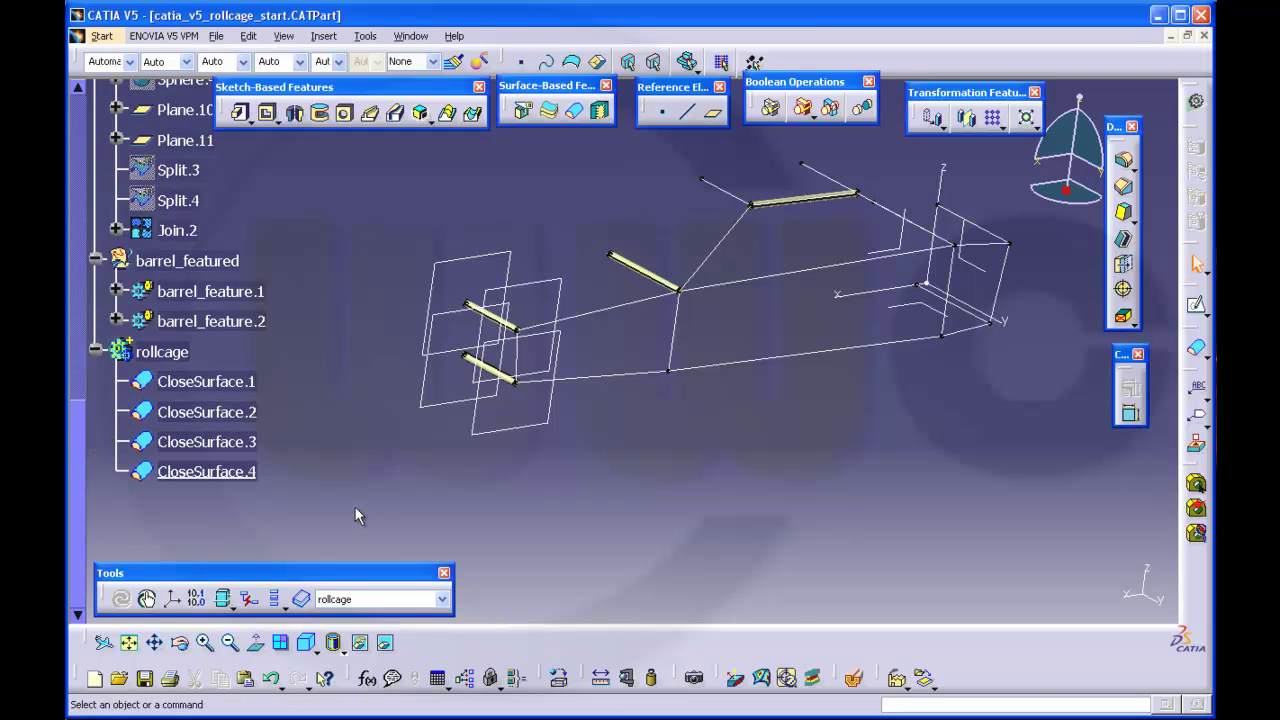
Step: Hide the barrel_feature.1 and barrel_feature.2 surfaces in barrel_featured
{"action": "left_click", "coordinate": [240, 291]}
{"action": "left_click", "coordinate": [245, 322], "text": "ctrl"}
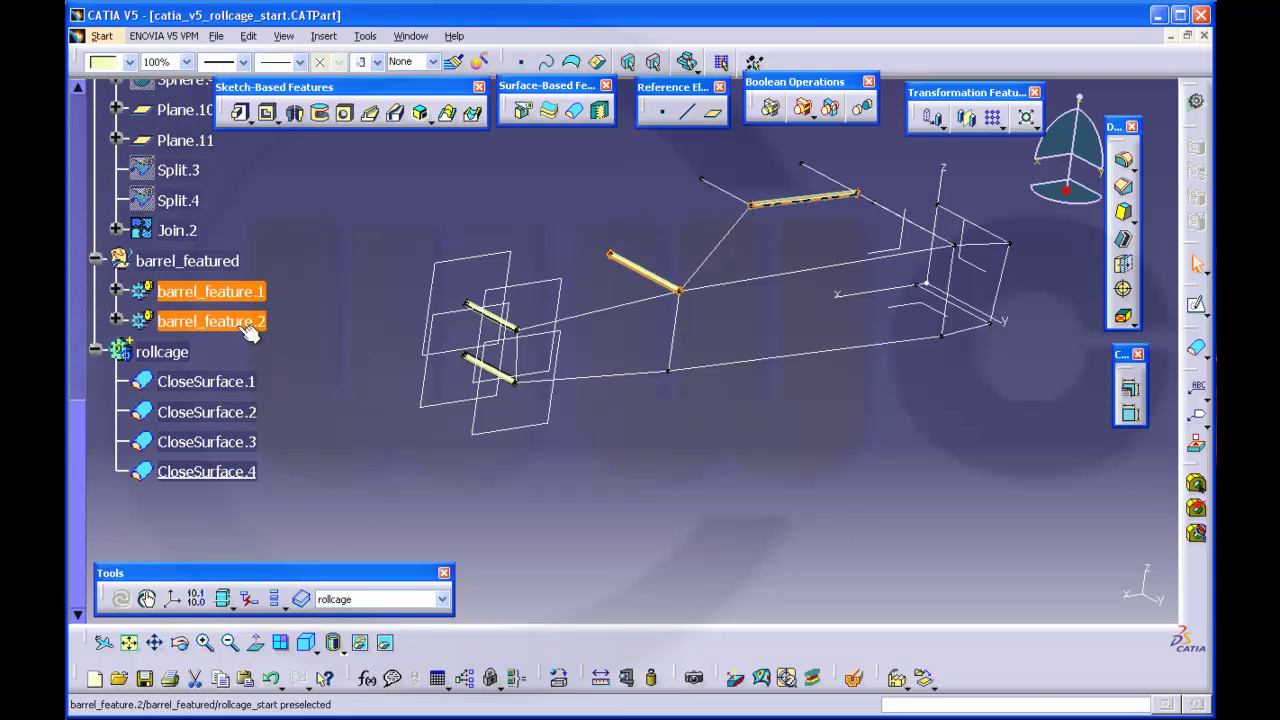
{"action": "right_click", "coordinate": [247, 330]}
{"action": "left_click", "coordinate": [284, 386]}
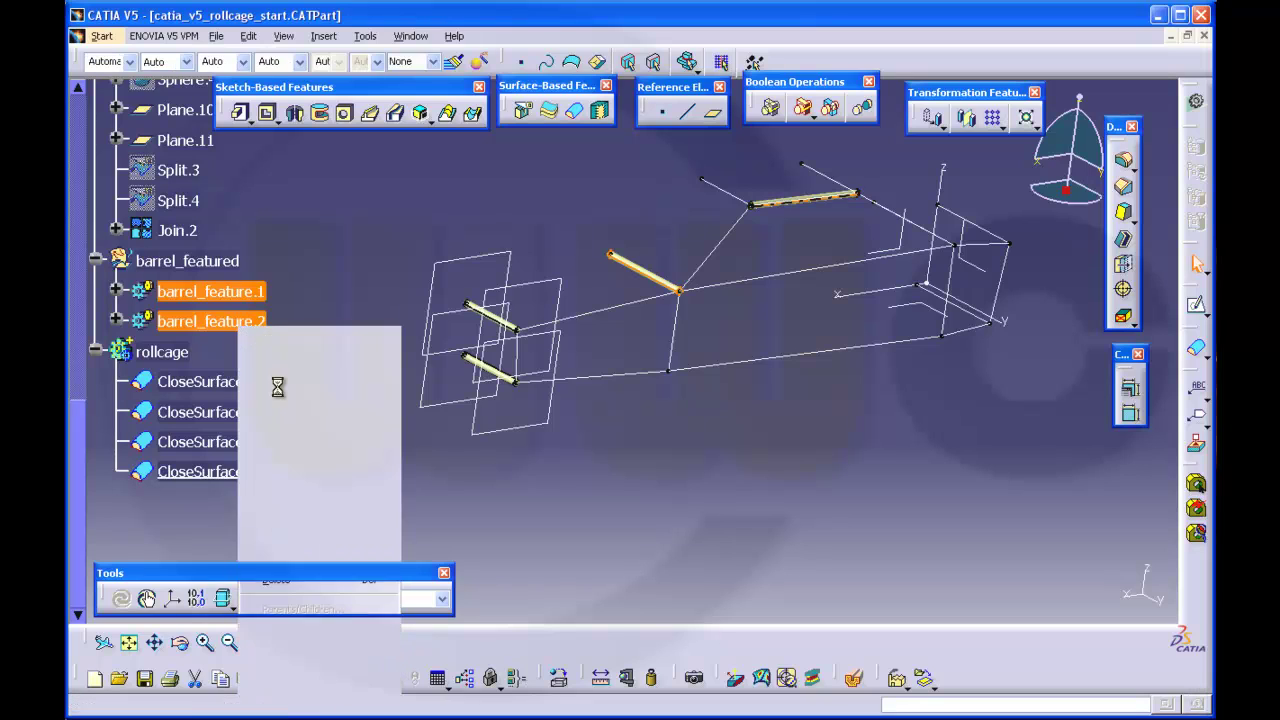
Step: Hide the whole barrel_simple geometrical set and collapse it in the tree
{"action": "right_click", "coordinate": [195, 236]}
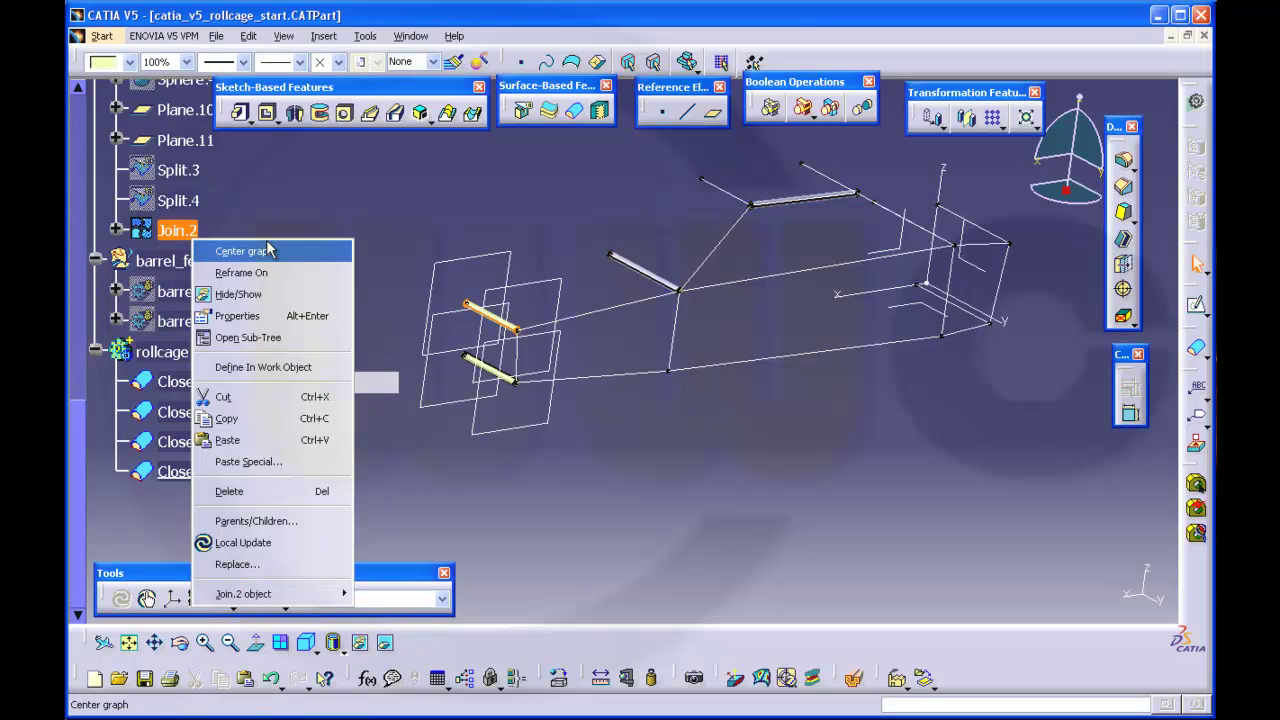
{"action": "left_click", "coordinate": [289, 206]}
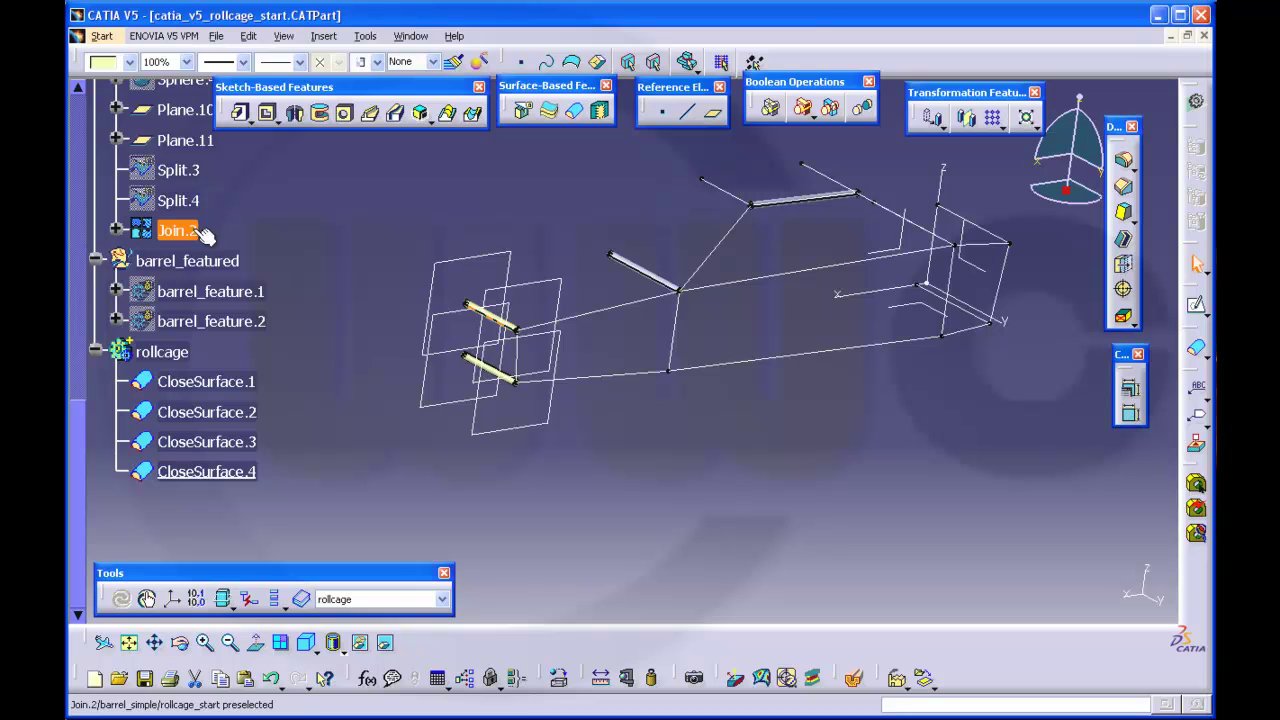
{"action": "scroll", "coordinate": [205, 233], "scroll_direction": "up", "scroll_amount": 5}
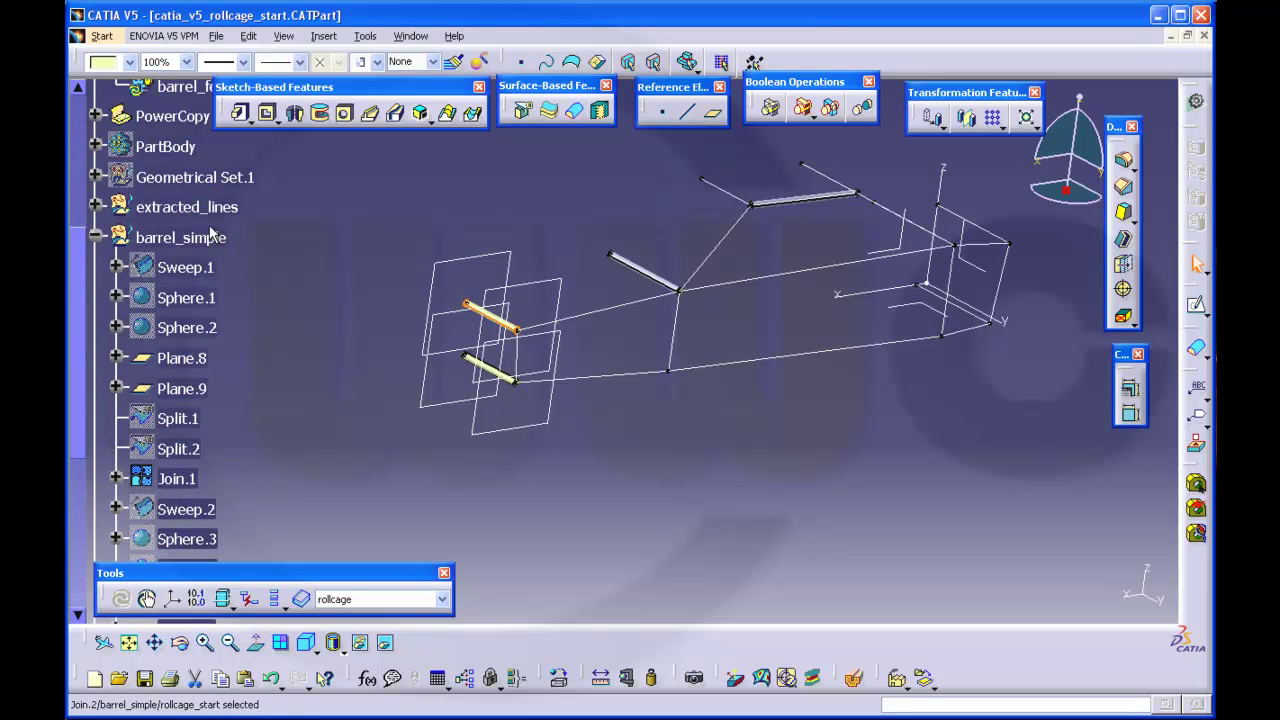
{"action": "right_click", "coordinate": [195, 237]}
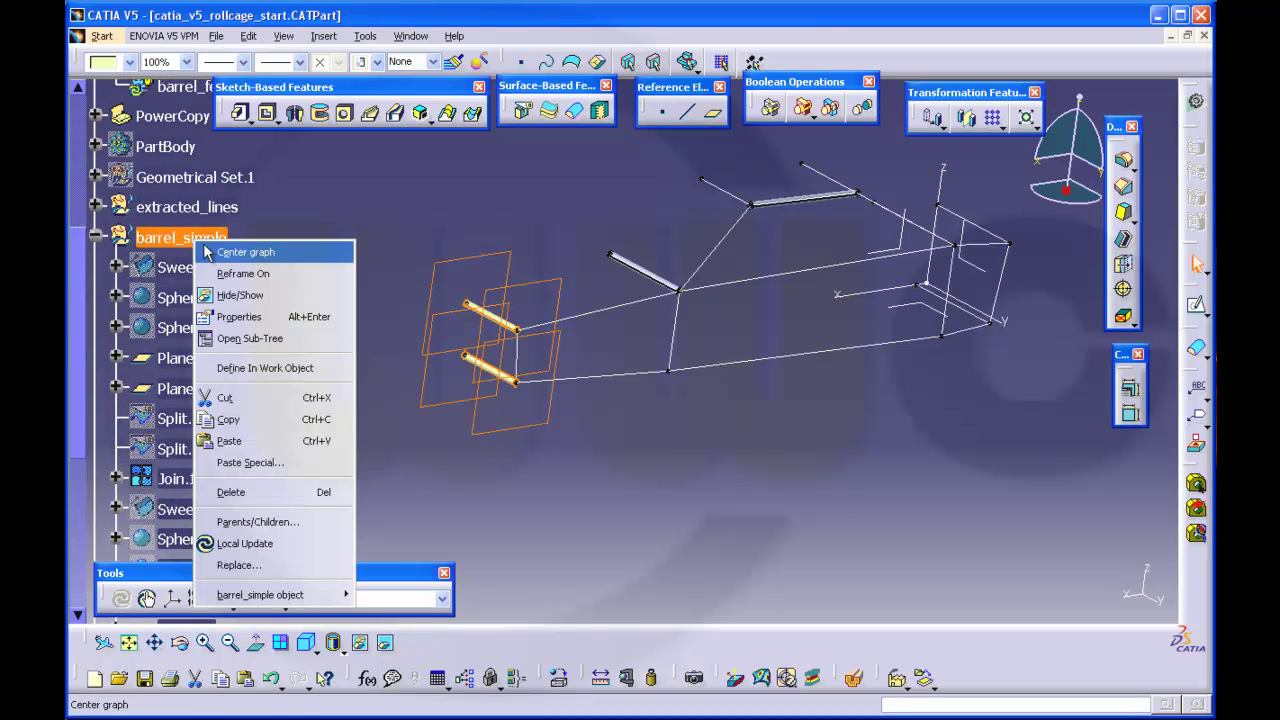
{"action": "left_click", "coordinate": [240, 296]}
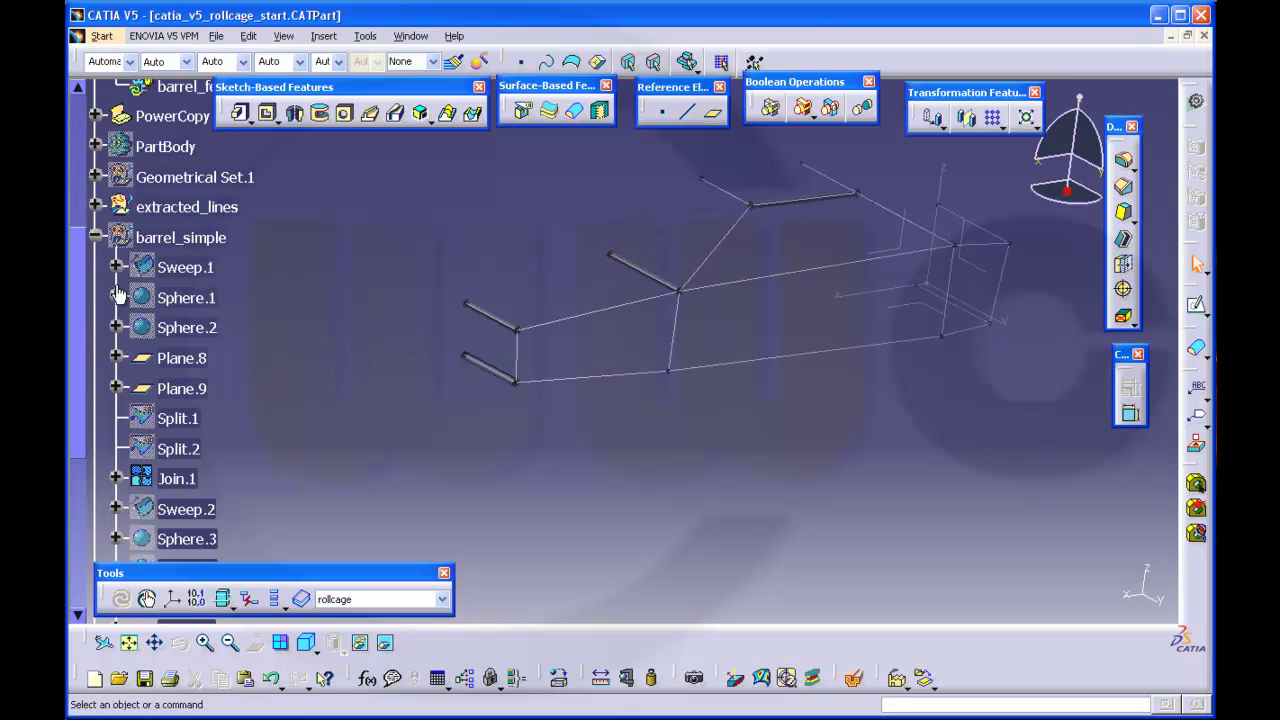
{"action": "left_click", "coordinate": [97, 242]}
Step: Return to the Generative Shape Design workbench and define barrel_featured as the in-work object
{"action": "middle_click_drag", "start_coordinate": [520, 380], "coordinate": [511, 408]}
{"action": "scroll", "coordinate": [336, 383], "scroll_direction": "up", "scroll_amount": 5}
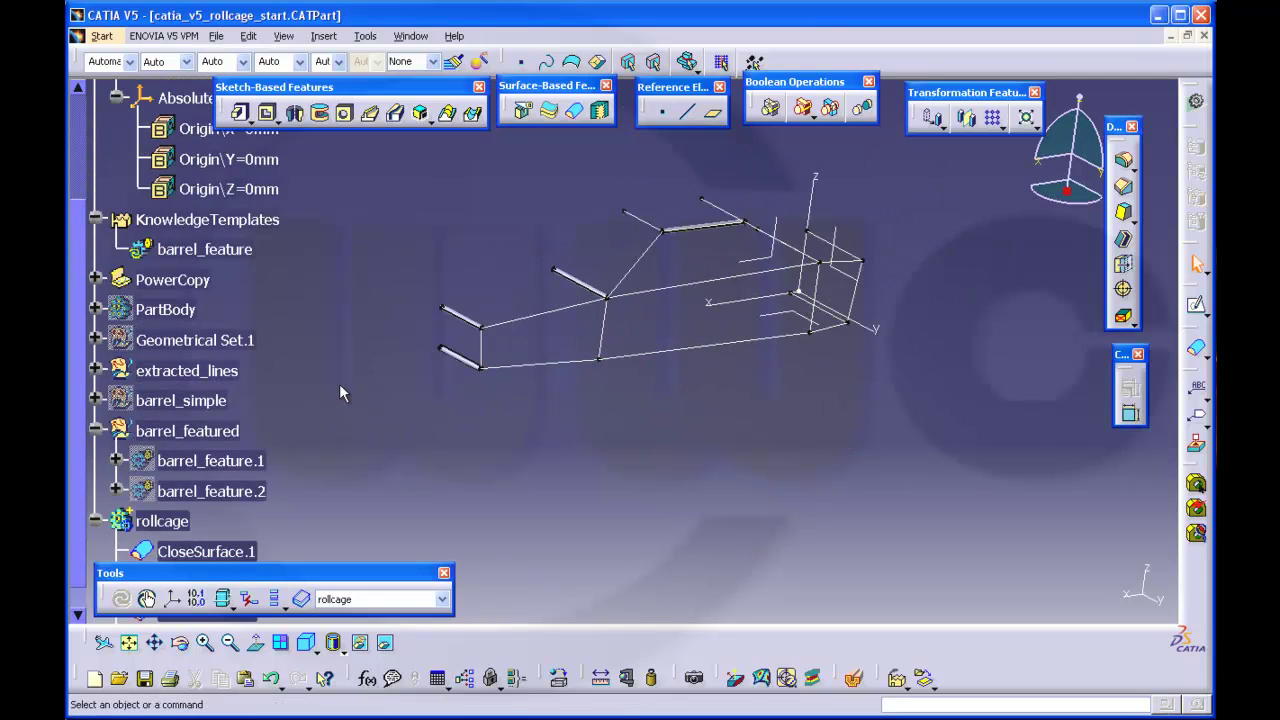
{"action": "scroll", "coordinate": [339, 383], "scroll_direction": "down", "scroll_amount": 7}
{"action": "scroll", "coordinate": [339, 384], "scroll_direction": "up", "scroll_amount": 2}
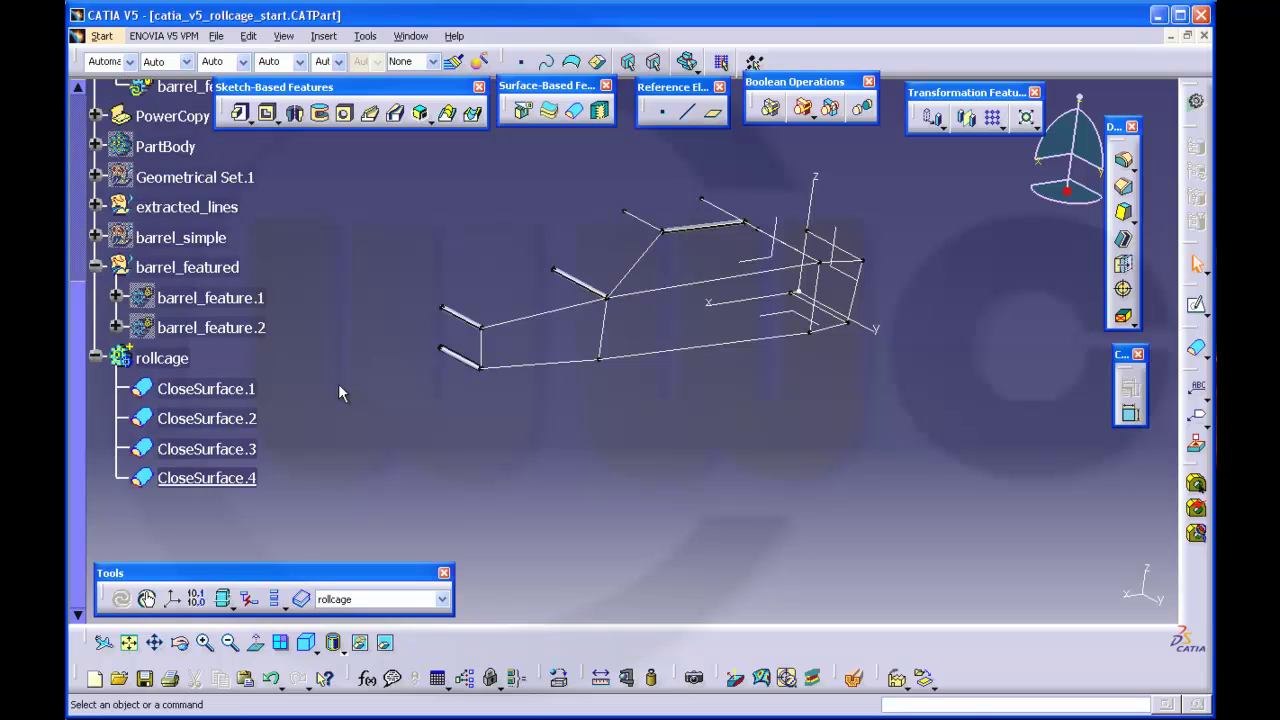
{"action": "left_click", "coordinate": [102, 37]}
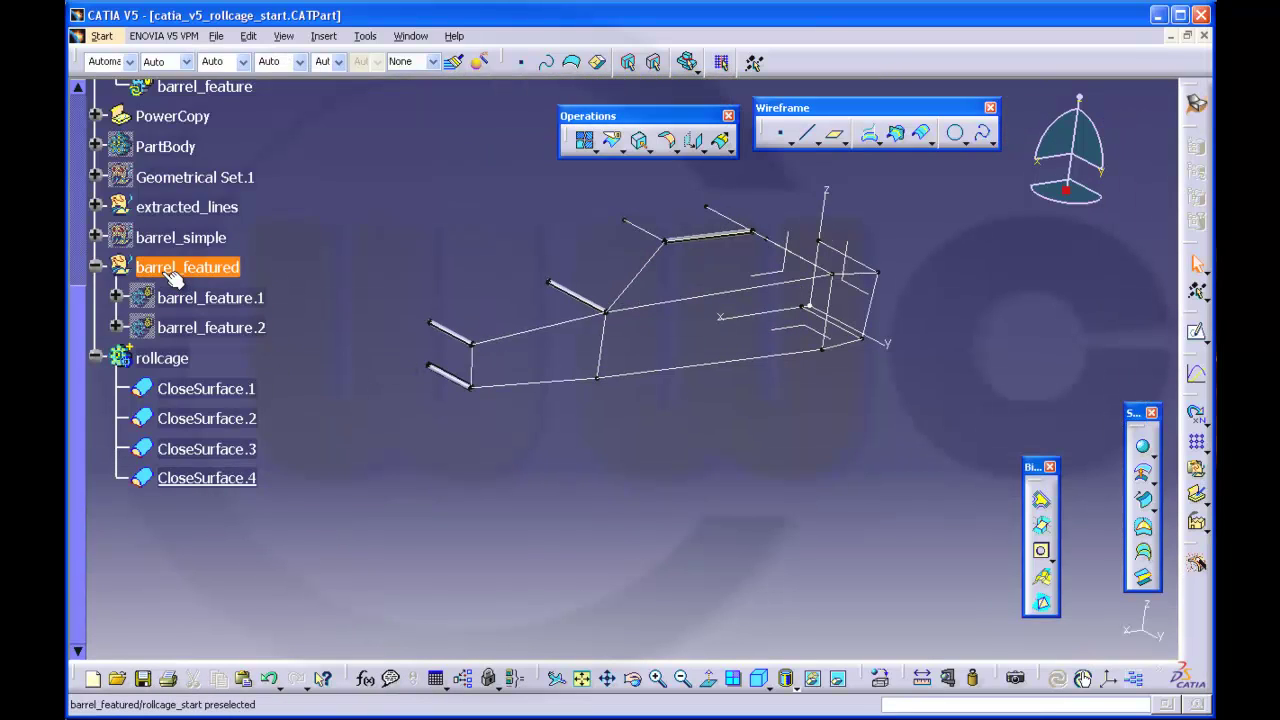
{"action": "right_click", "coordinate": [168, 268]}
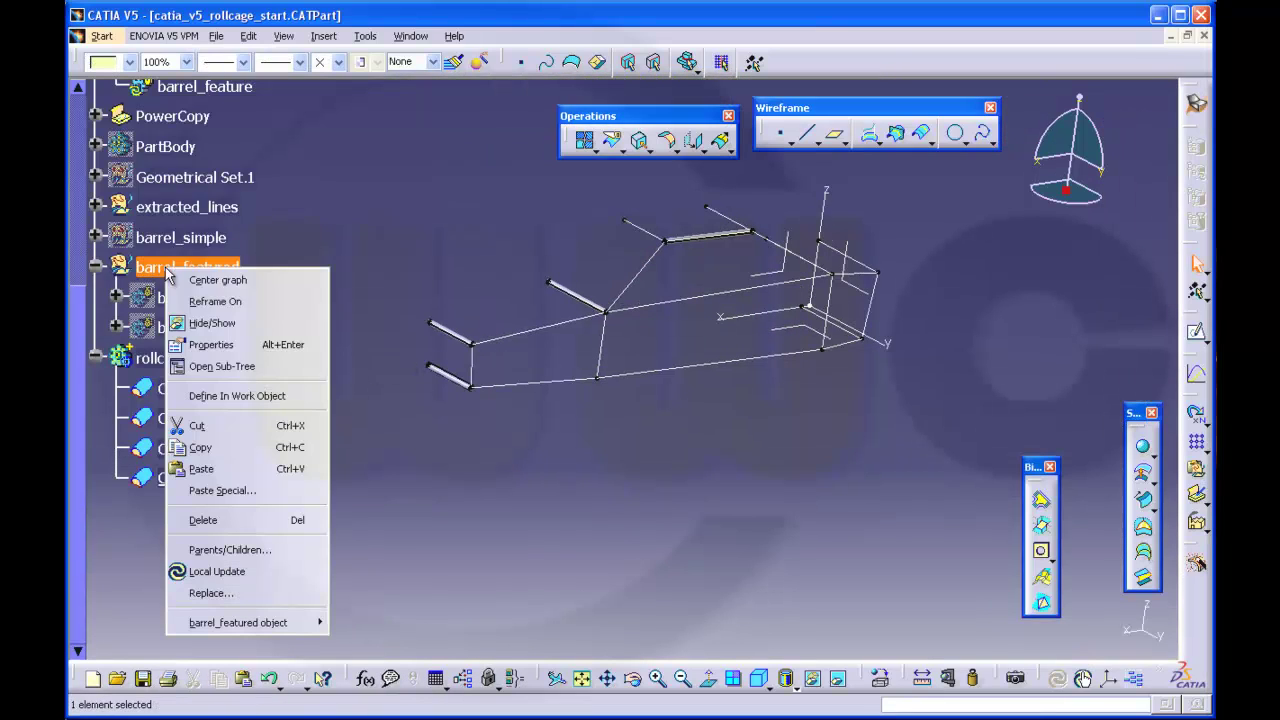
{"action": "left_click", "coordinate": [243, 396]}
Step: Instantiate the barrel_feature template inside barrel_featured on the front roof cross line Extract.4, using the Absolute Axis System
{"action": "middle_click_drag", "start_coordinate": [637, 477], "coordinate": [550, 455]}
{"action": "scroll", "coordinate": [321, 271], "scroll_direction": "up", "scroll_amount": 4}
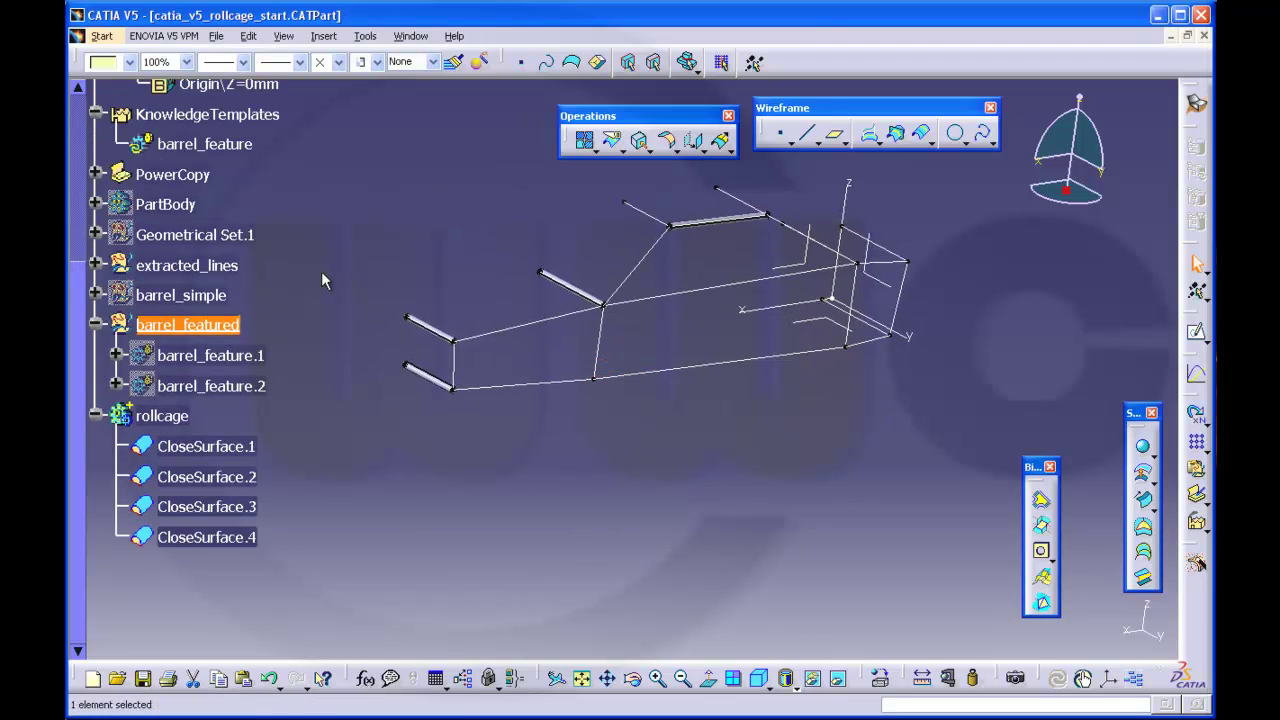
{"action": "left_click", "coordinate": [222, 203]}
{"action": "right_click", "coordinate": [222, 203]}
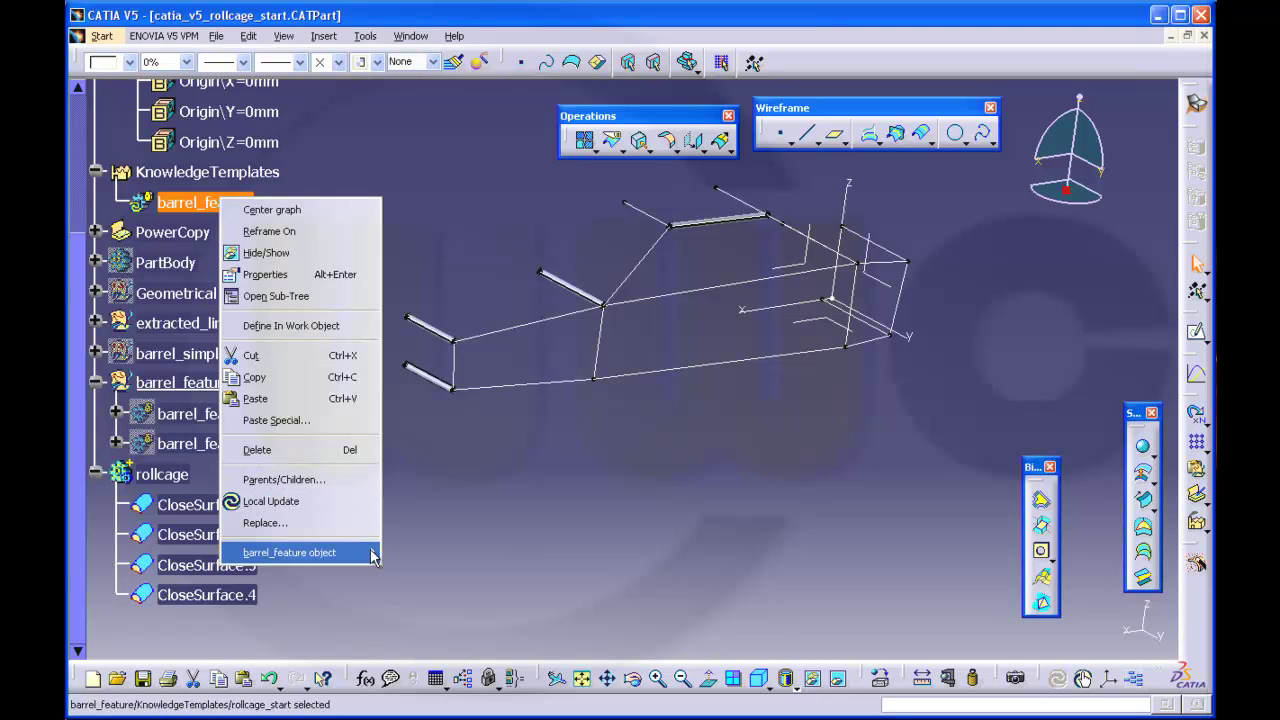
{"action": "mouse_move", "coordinate": [373, 556]}
{"action": "left_click", "coordinate": [440, 587]}
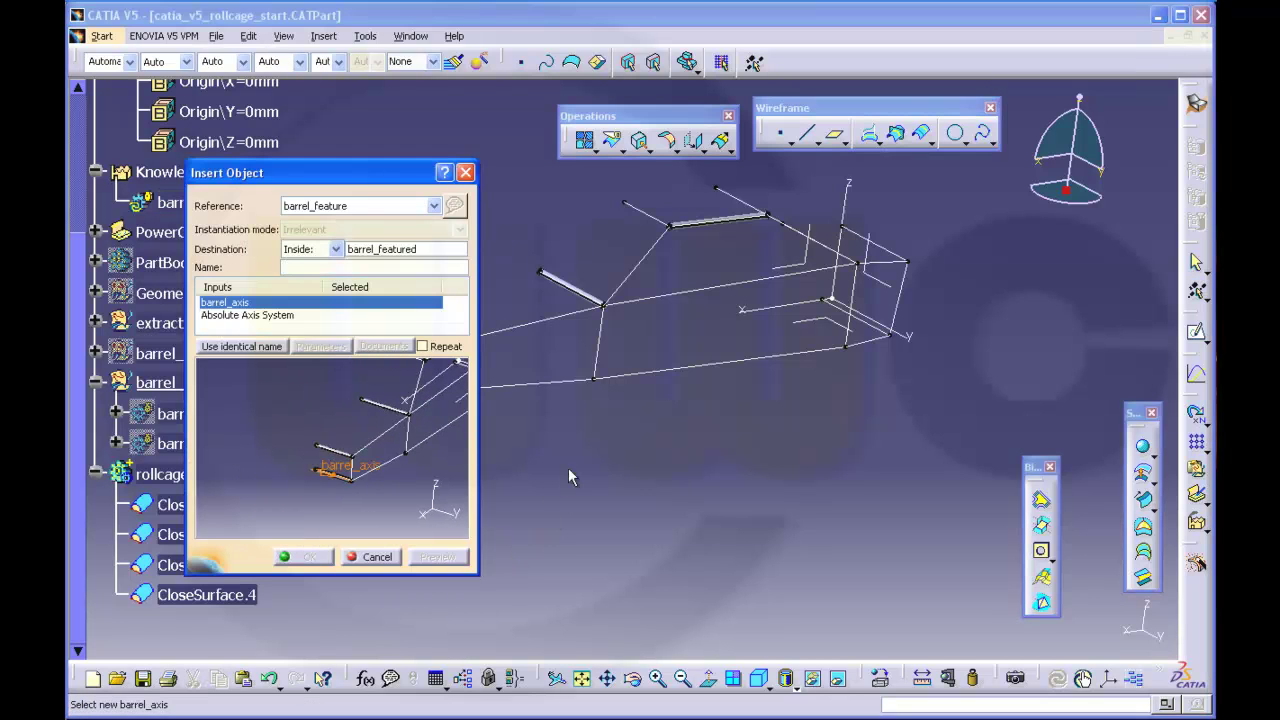
{"action": "middle_click_drag", "start_coordinate": [568, 477], "coordinate": [768, 510]}
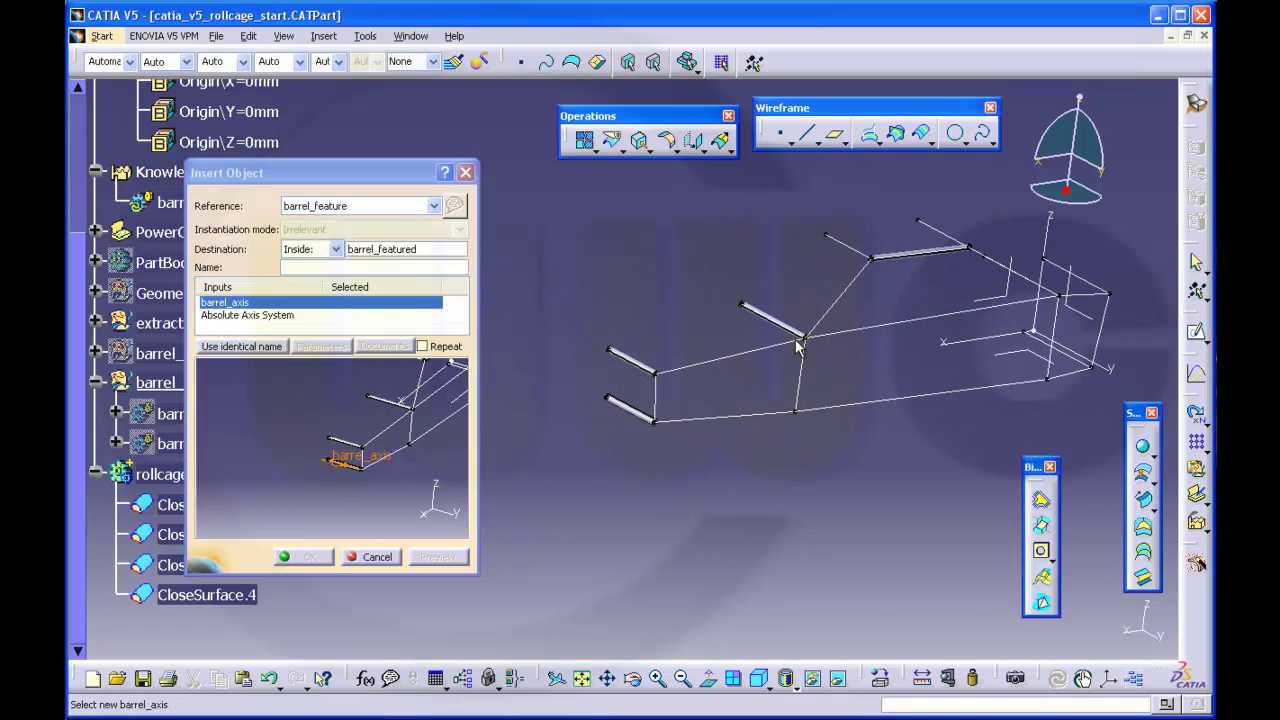
{"action": "left_click", "coordinate": [855, 250]}
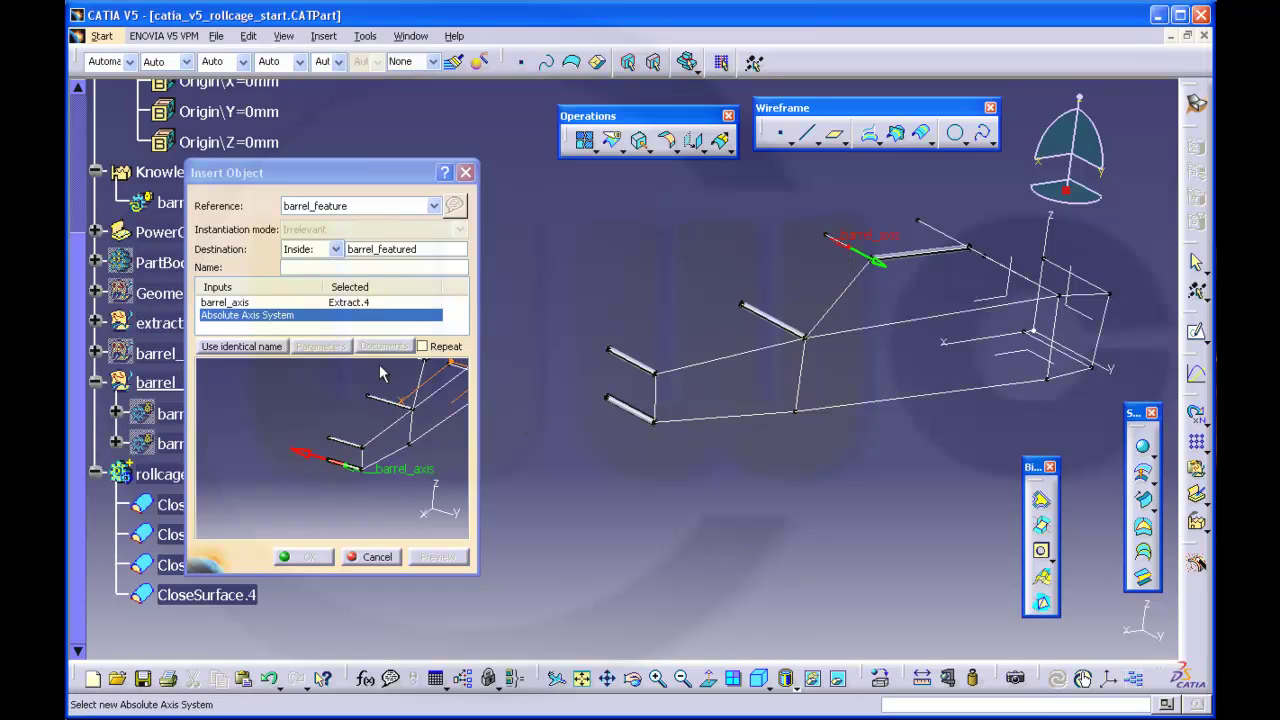
{"action": "scroll", "coordinate": [165, 175], "scroll_direction": "up", "scroll_amount": 2}
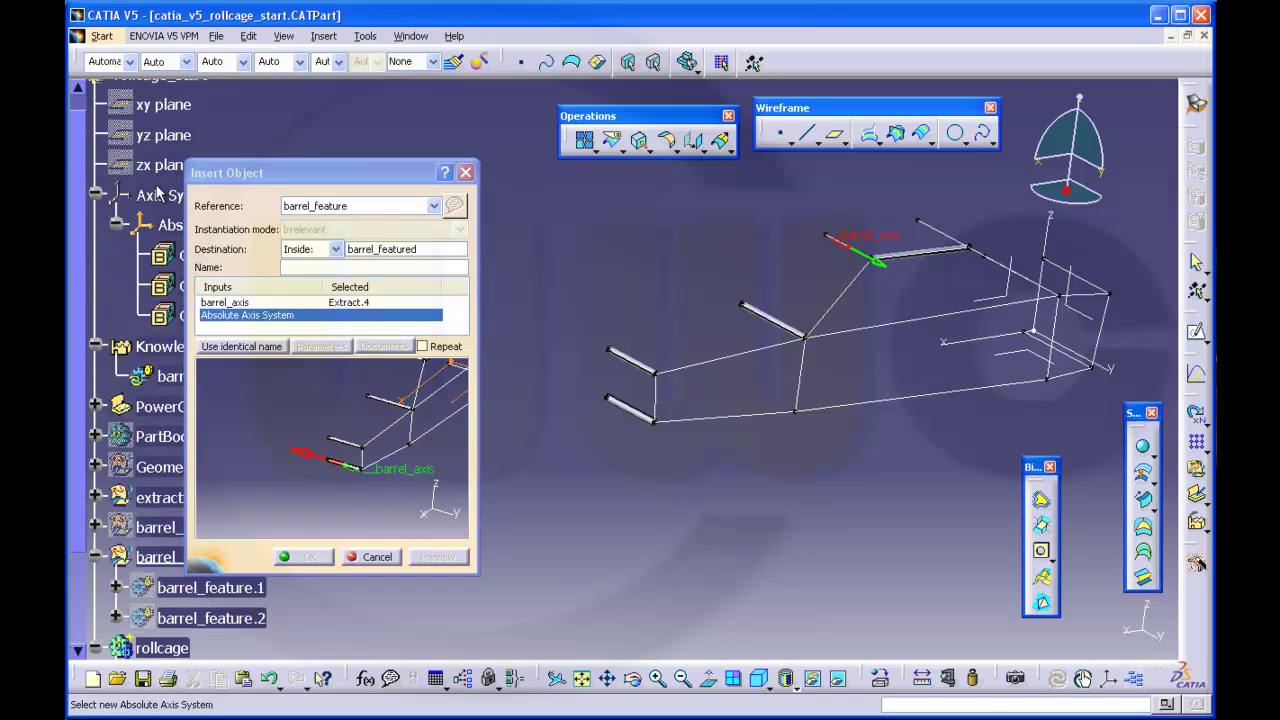
{"action": "left_click", "coordinate": [168, 225]}
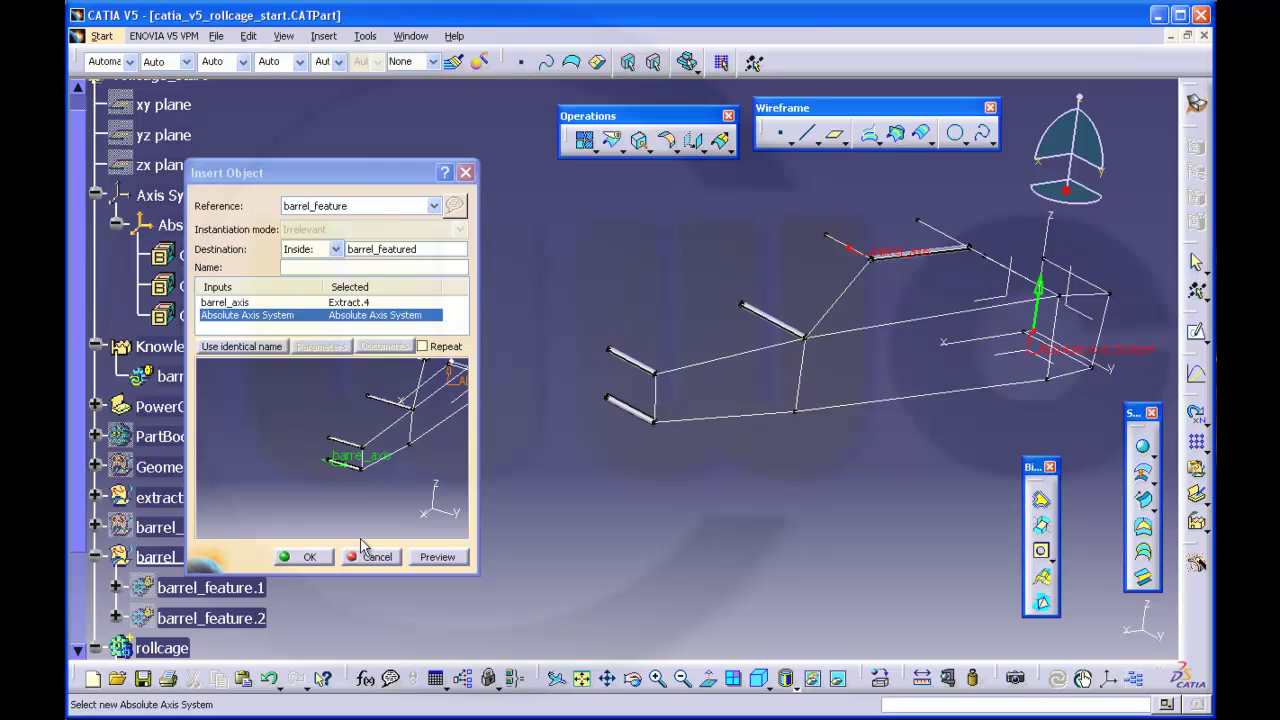
{"action": "left_click", "coordinate": [433, 563]}
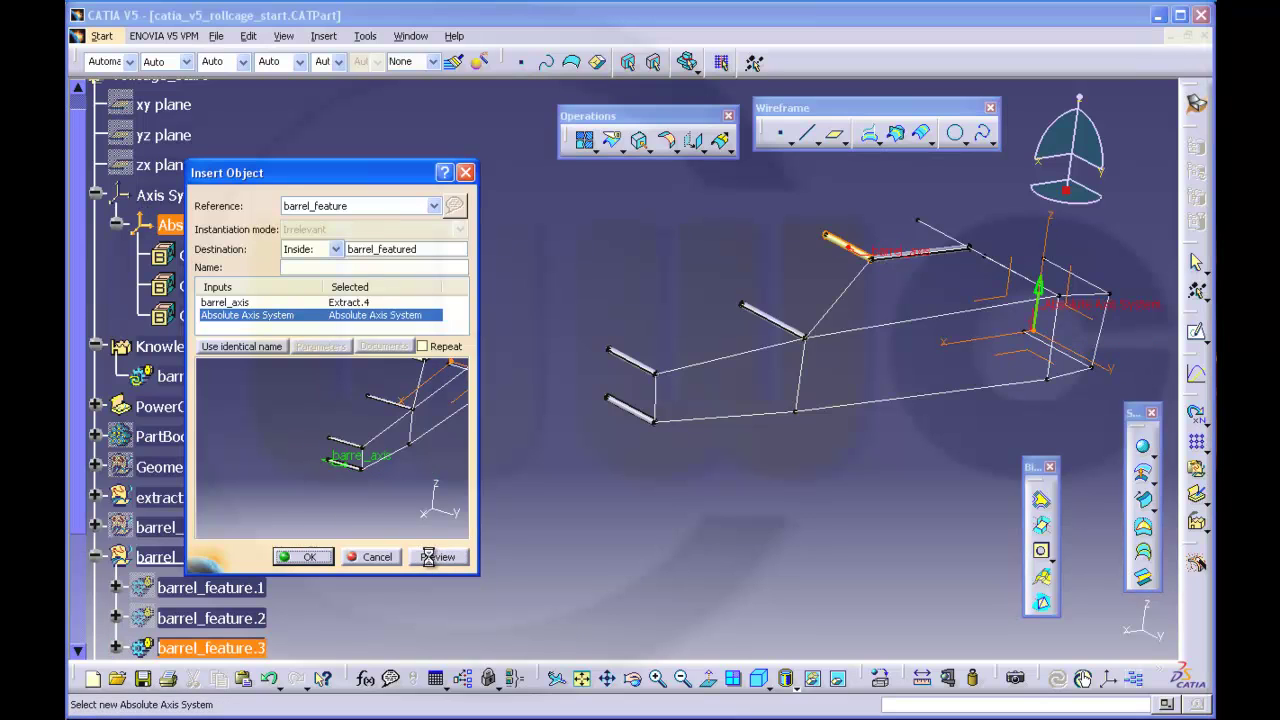
{"action": "left_click", "coordinate": [310, 557]}
Step: Instantiate barrel_feature again on the rear roof cross line Extract.5 with the Absolute Axis System
{"action": "left_click", "coordinate": [252, 381]}
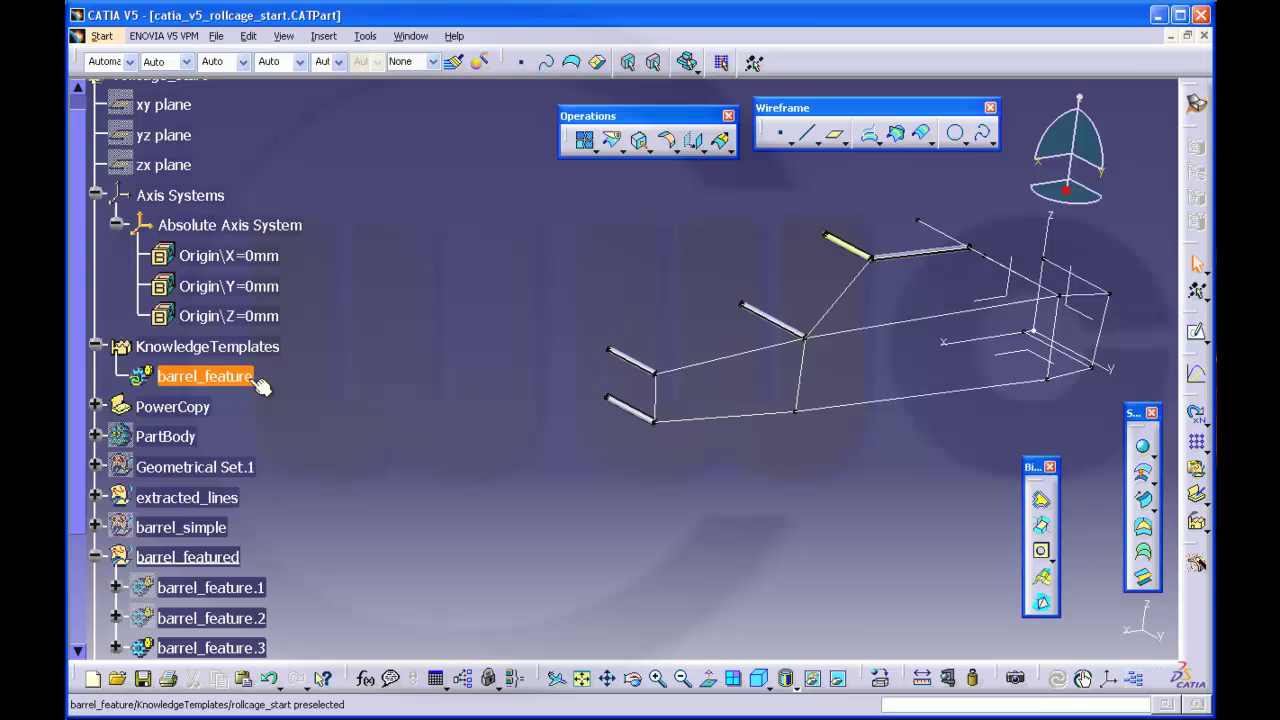
{"action": "right_click", "coordinate": [249, 381]}
{"action": "mouse_move", "coordinate": [303, 370]}
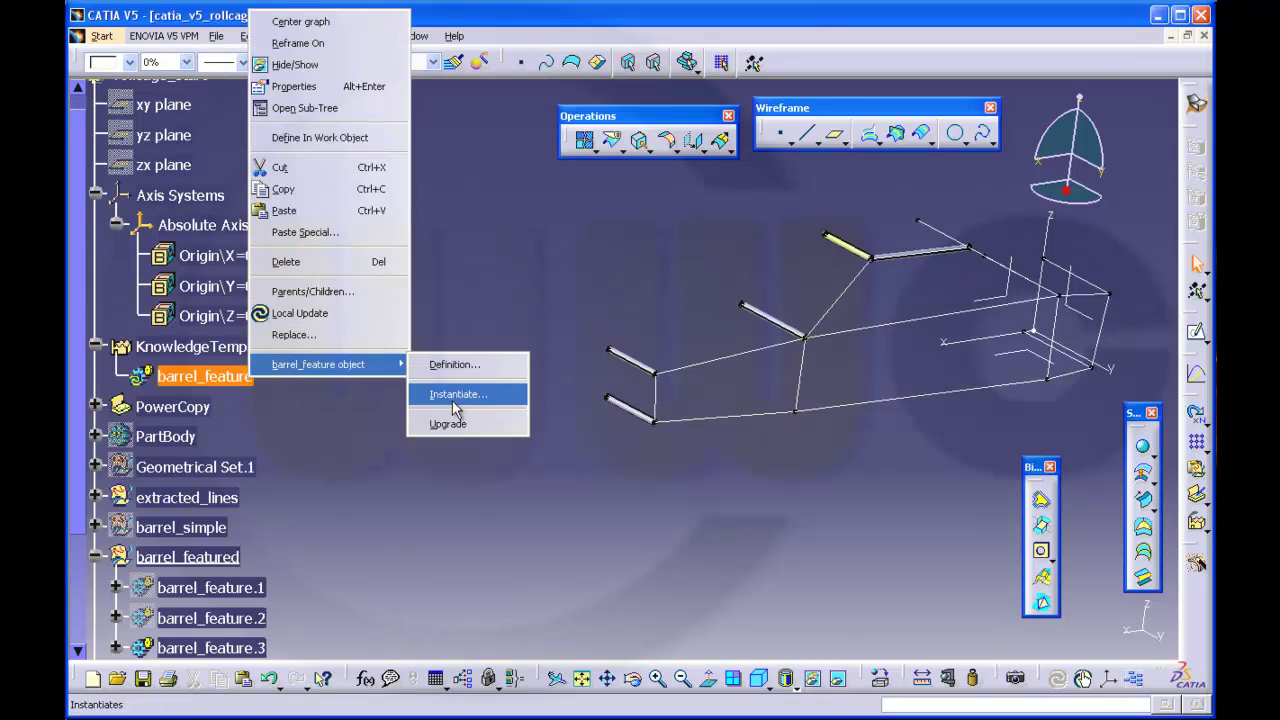
{"action": "left_click", "coordinate": [455, 400]}
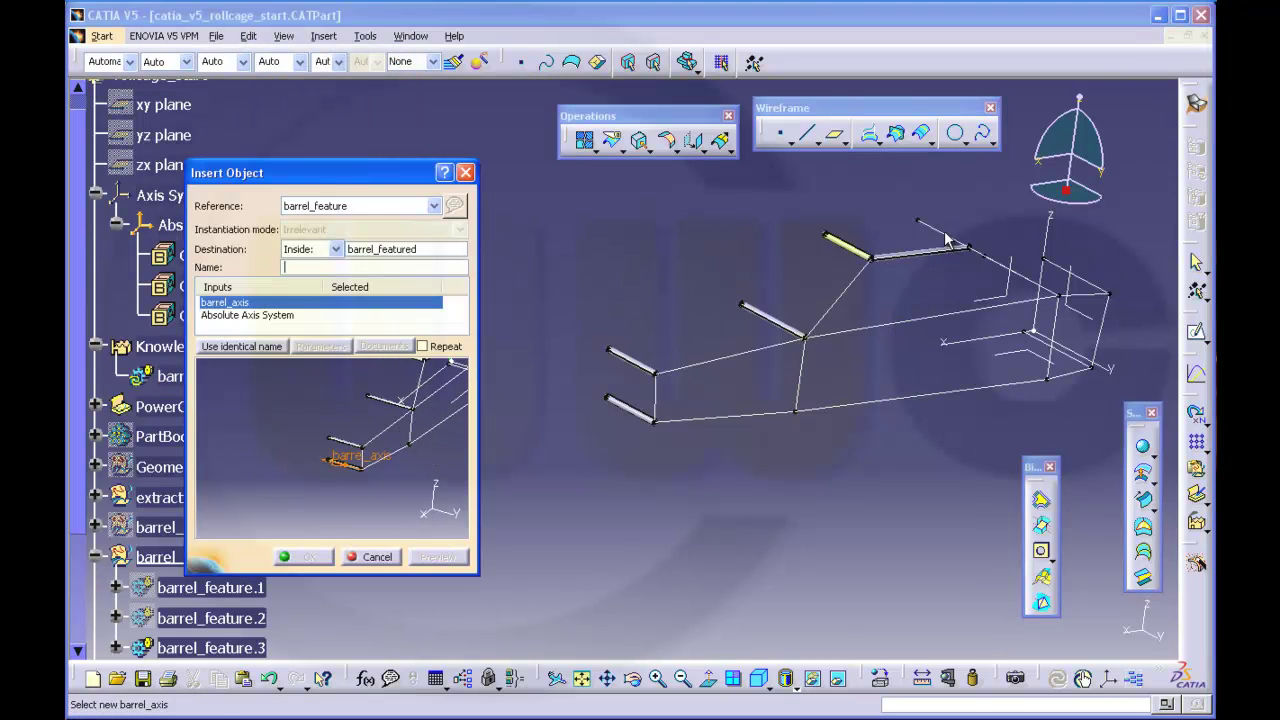
{"action": "left_click", "coordinate": [921, 222]}
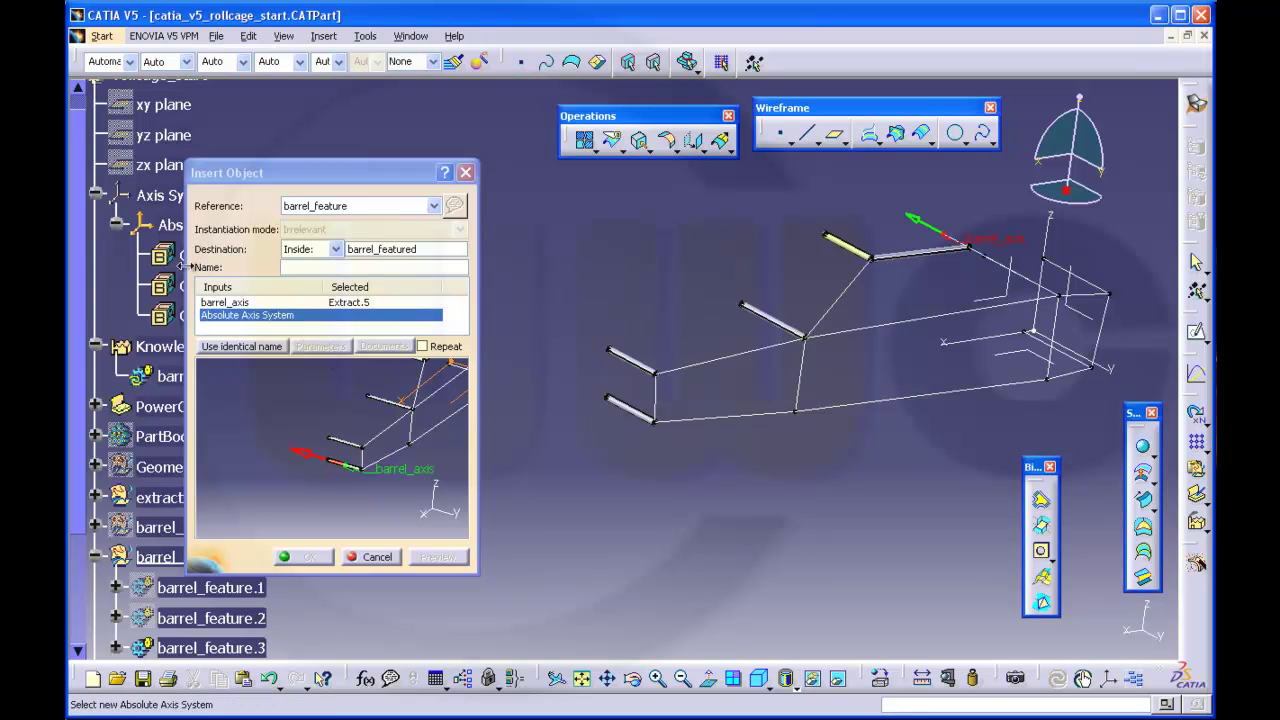
{"action": "left_click", "coordinate": [170, 224]}
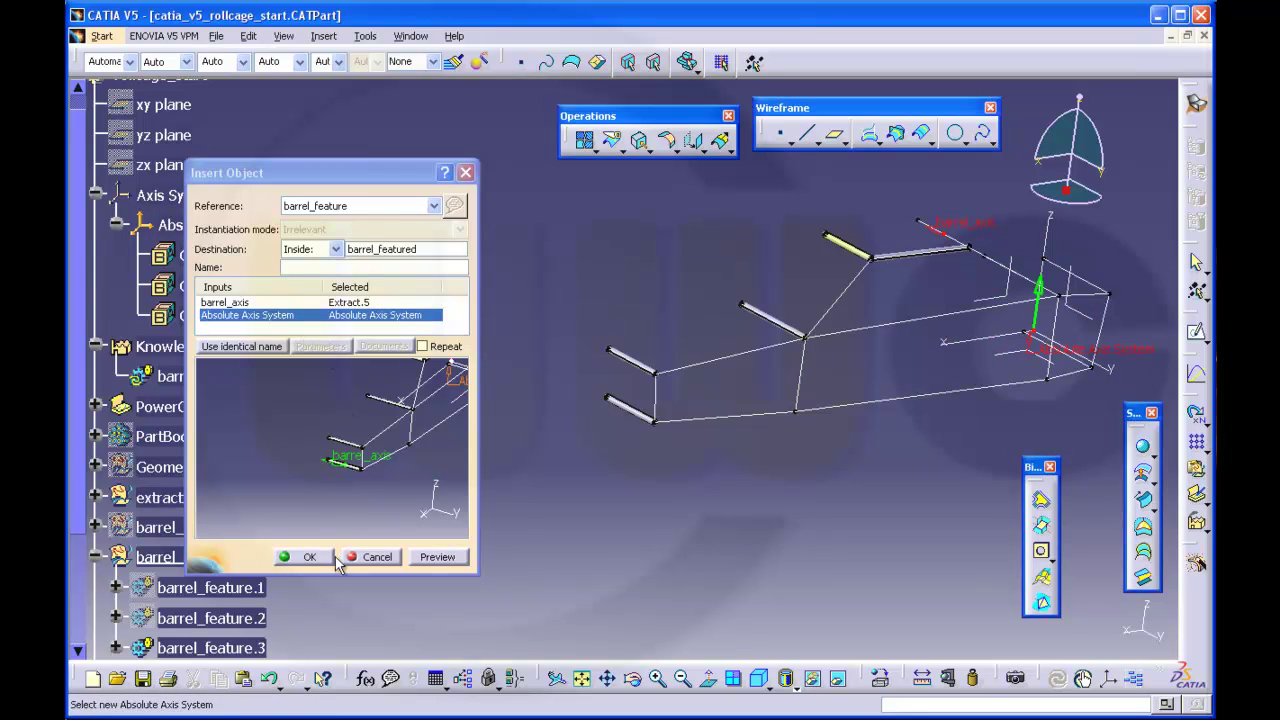
{"action": "left_click", "coordinate": [310, 557]}
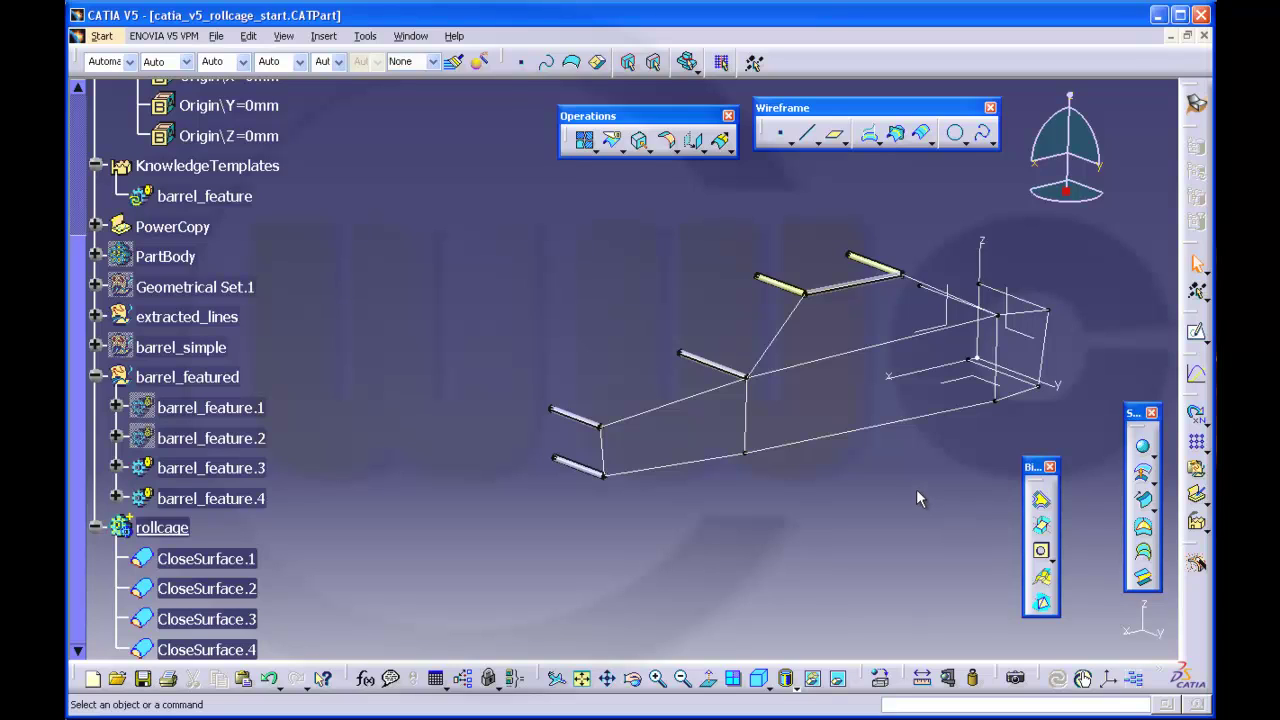
Step: Define the barrel_featured geometrical set as the in-work object again
{"action": "left_click", "coordinate": [186, 378]}
{"action": "right_click", "coordinate": [184, 378]}
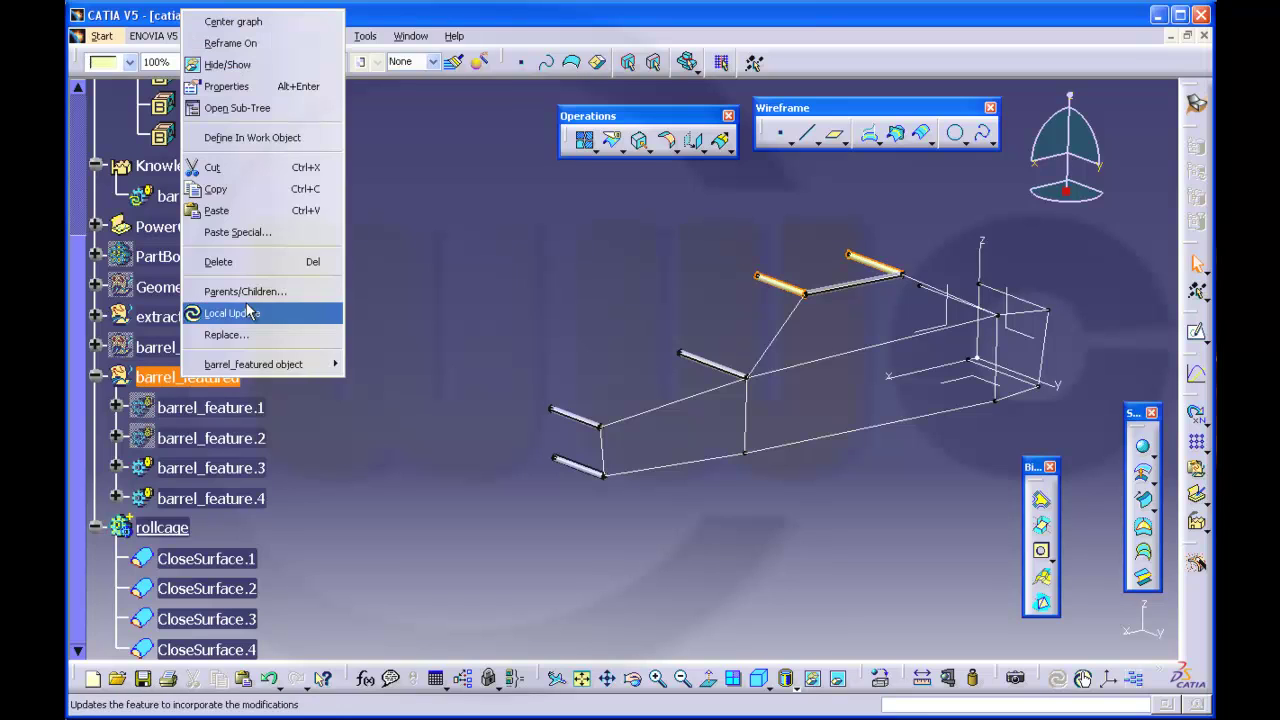
{"action": "left_click", "coordinate": [252, 137]}
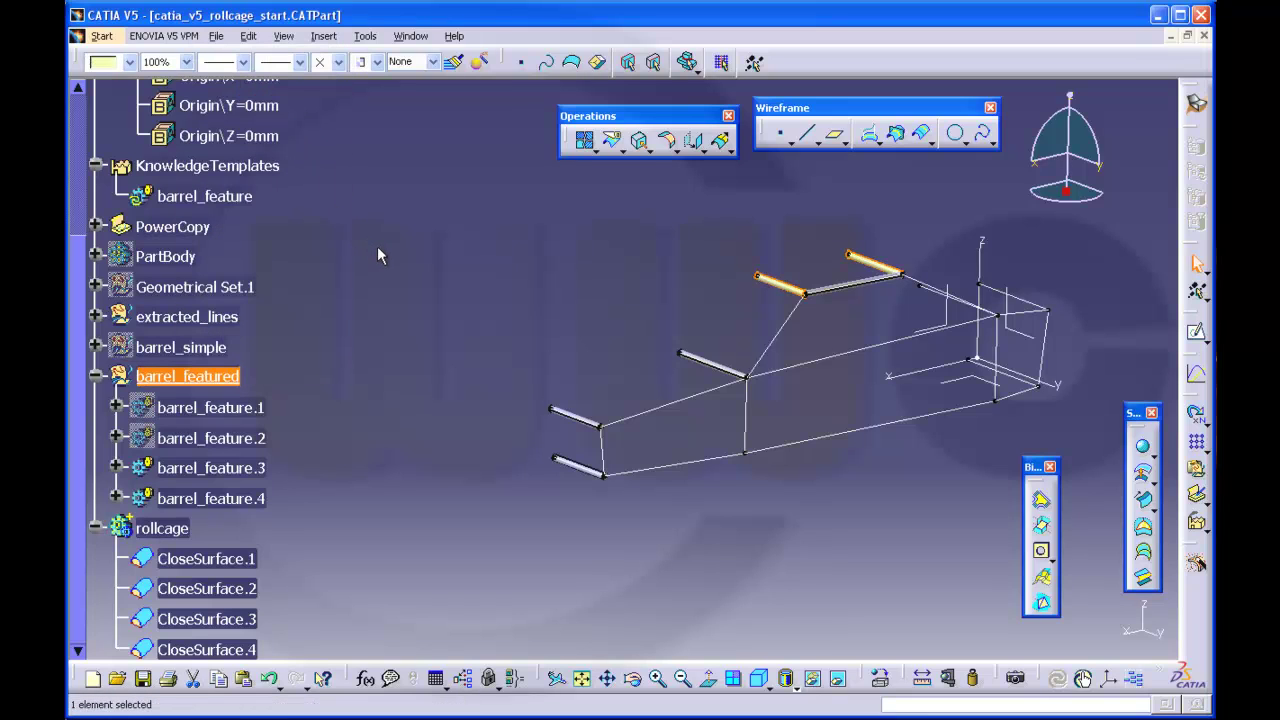
Step: Instantiate barrel_feature with Repeat enabled on the upper front side line Extract.13, using the Absolute Axis System
{"action": "left_click", "coordinate": [196, 196]}
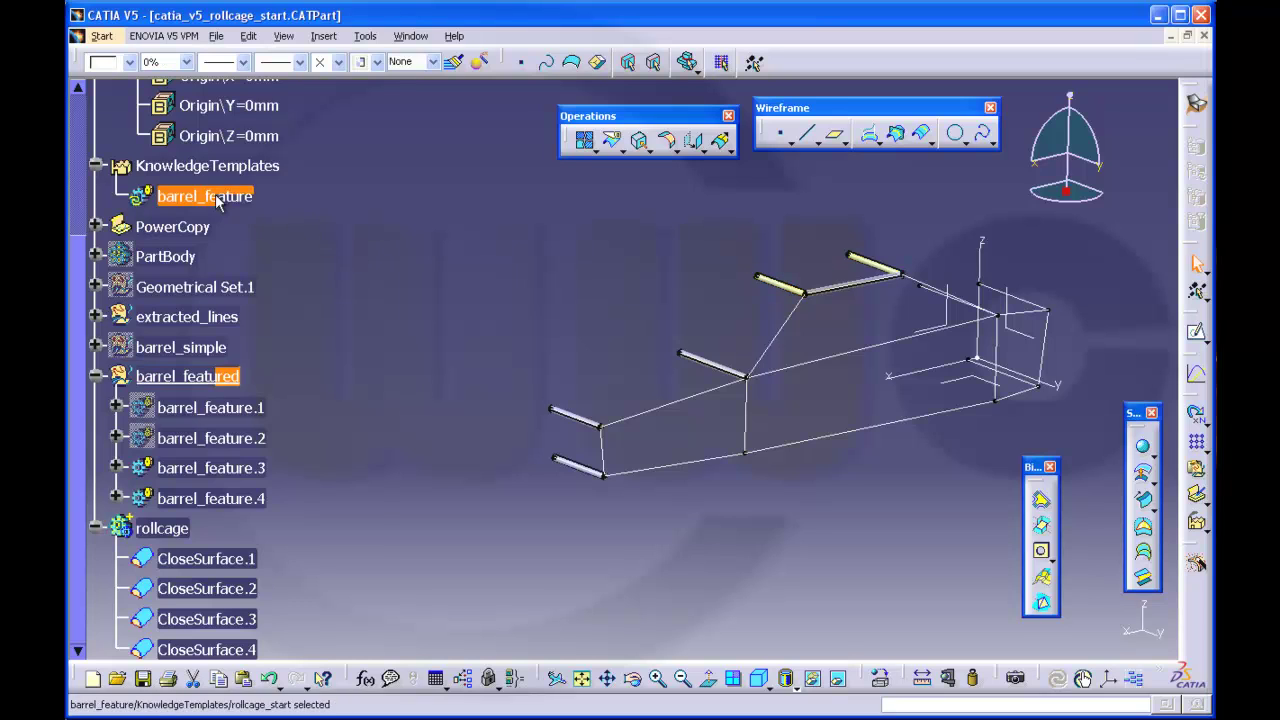
{"action": "right_click", "coordinate": [215, 196]}
{"action": "mouse_move", "coordinate": [310, 550]}
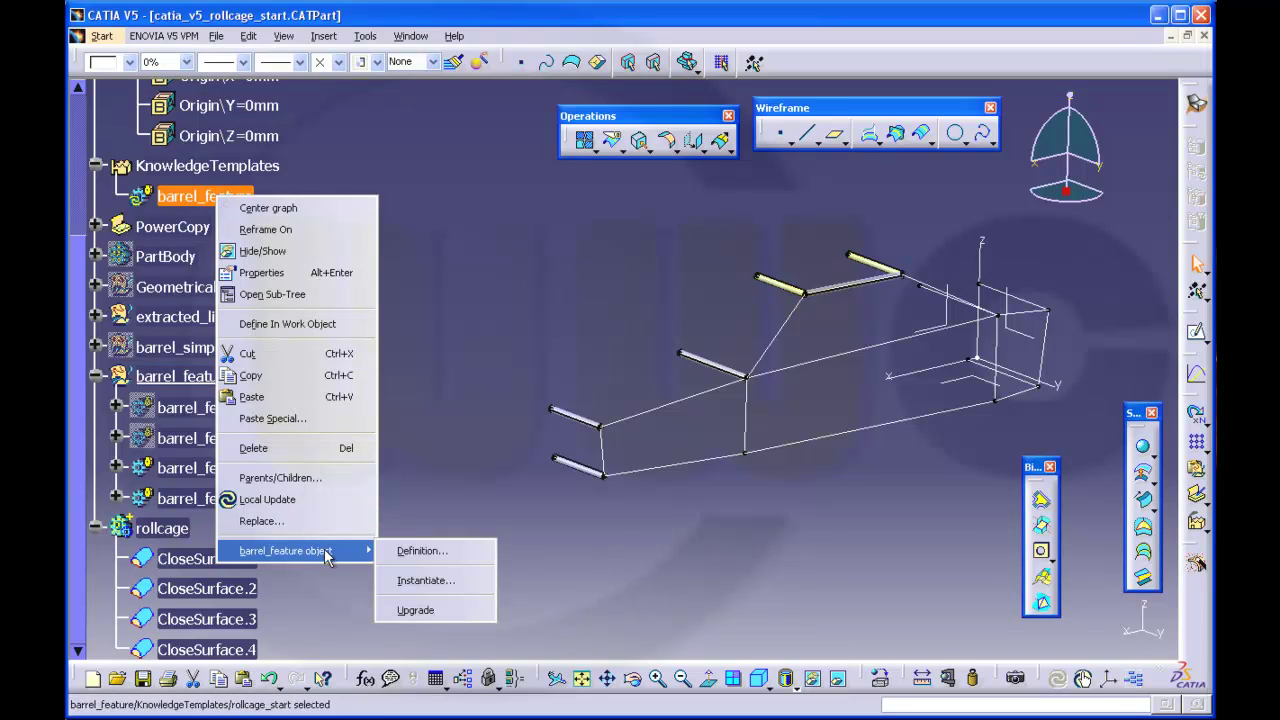
{"action": "left_click", "coordinate": [440, 580]}
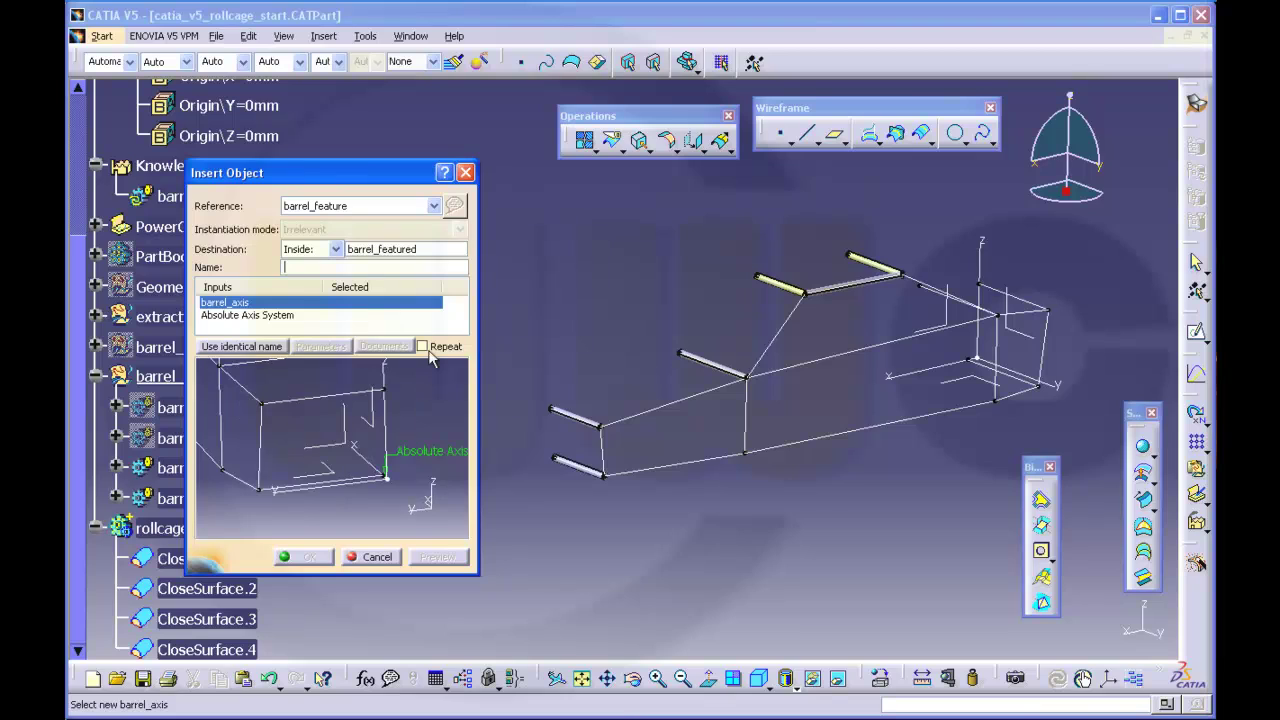
{"action": "left_click", "coordinate": [424, 347]}
{"action": "left_click", "coordinate": [644, 411]}
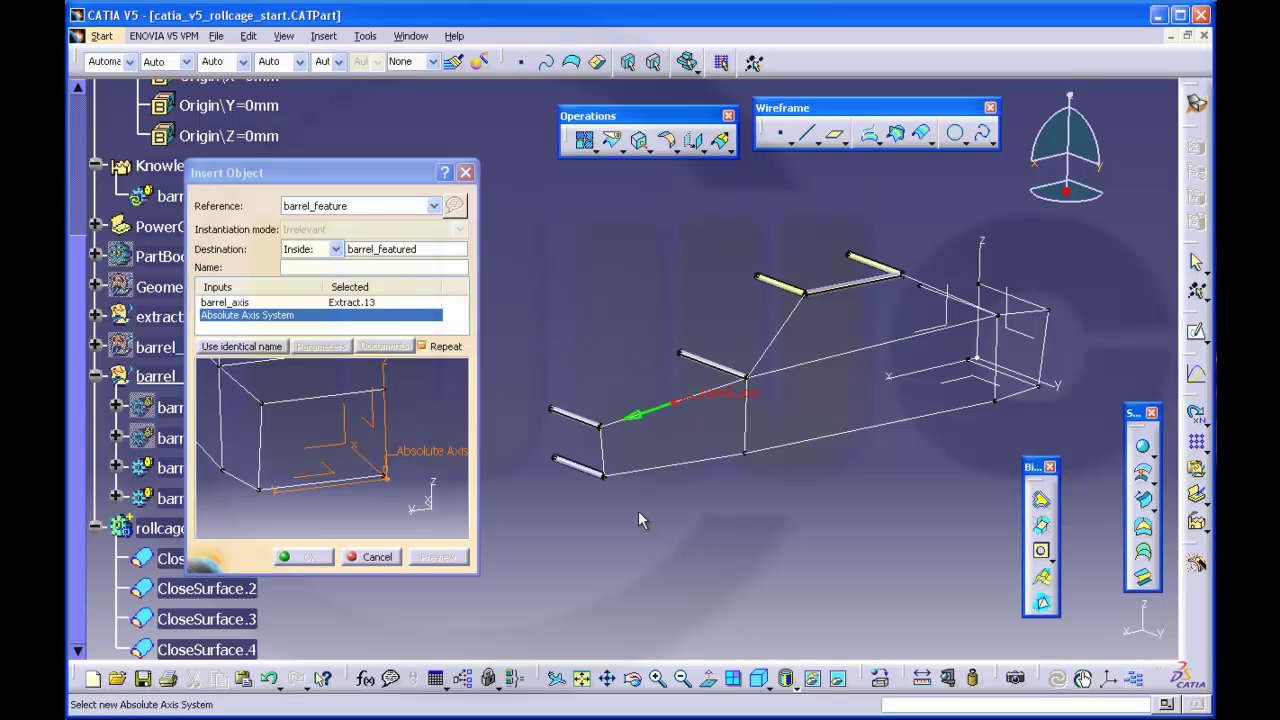
{"action": "scroll", "coordinate": [180, 200], "scroll_direction": "up", "scroll_amount": 4}
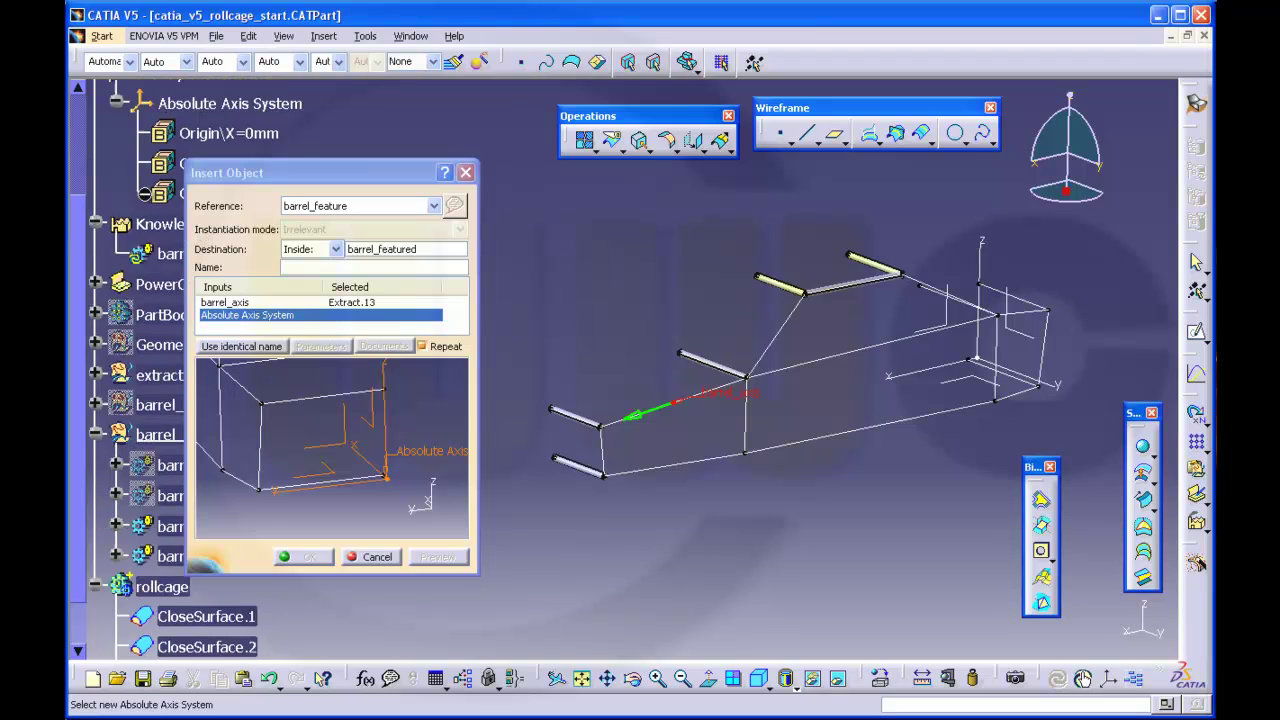
{"action": "left_click", "coordinate": [179, 163]}
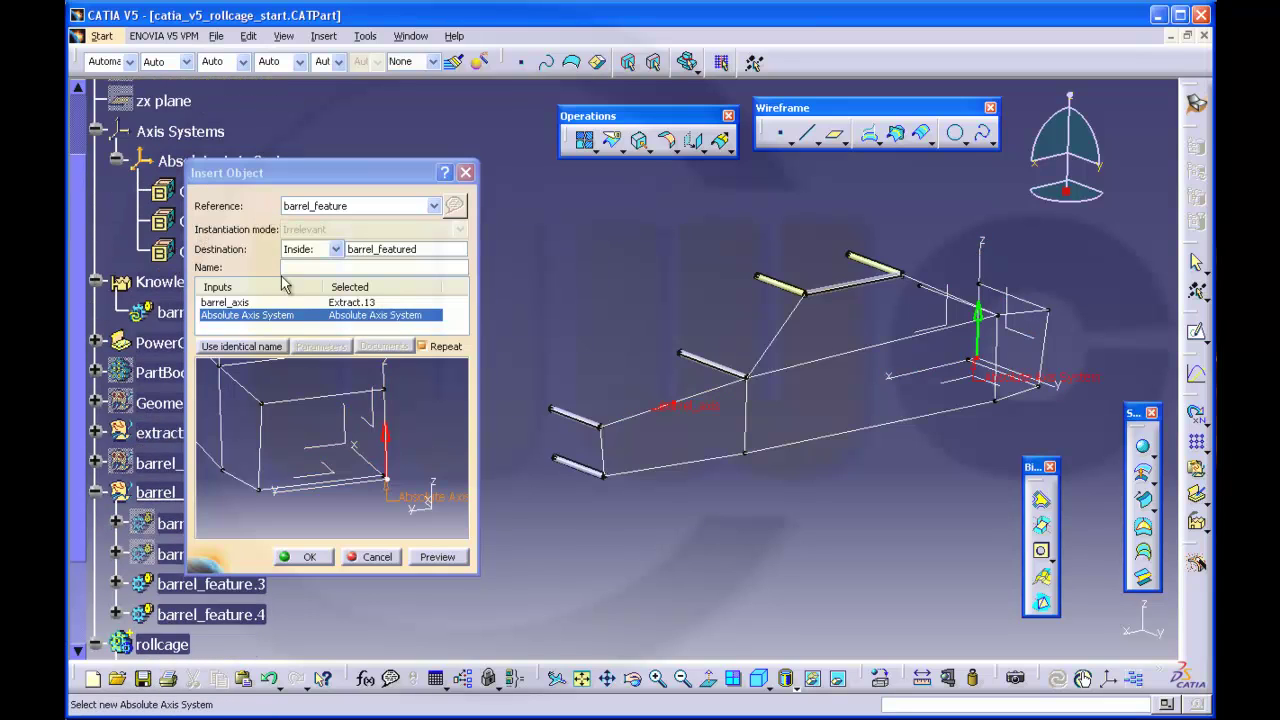
{"action": "left_click", "coordinate": [430, 557]}
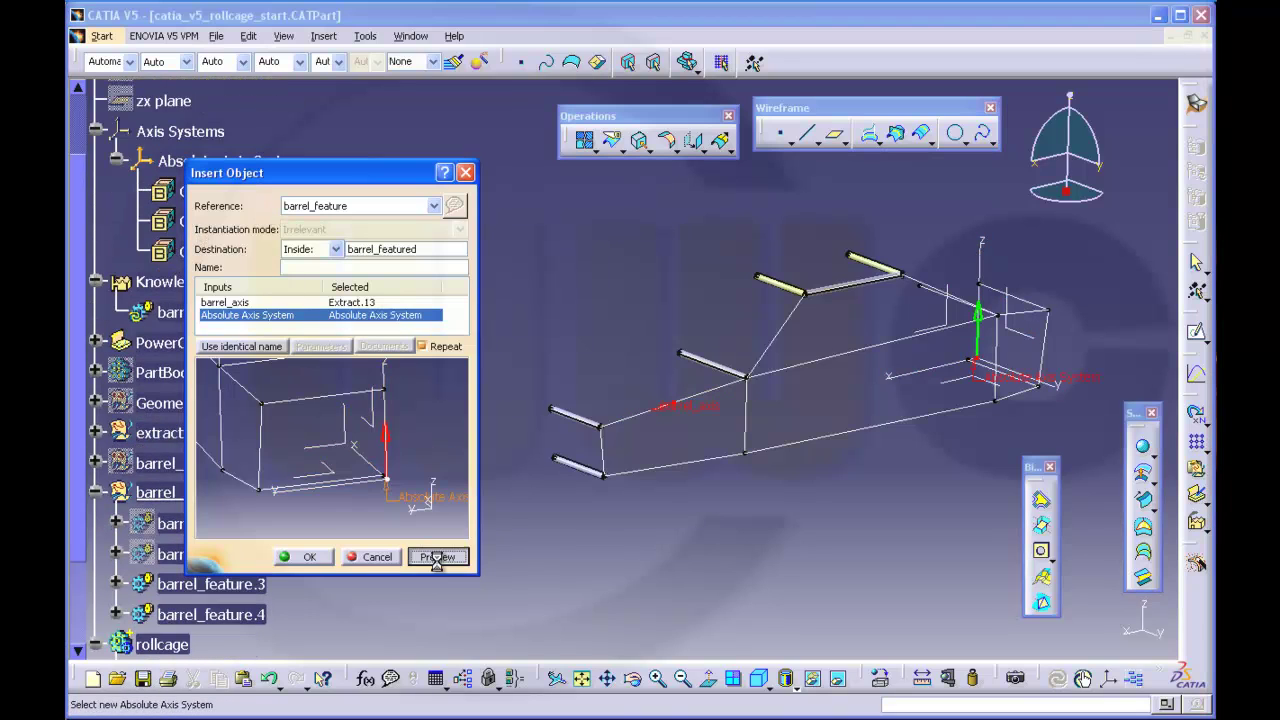
{"action": "left_click", "coordinate": [305, 560]}
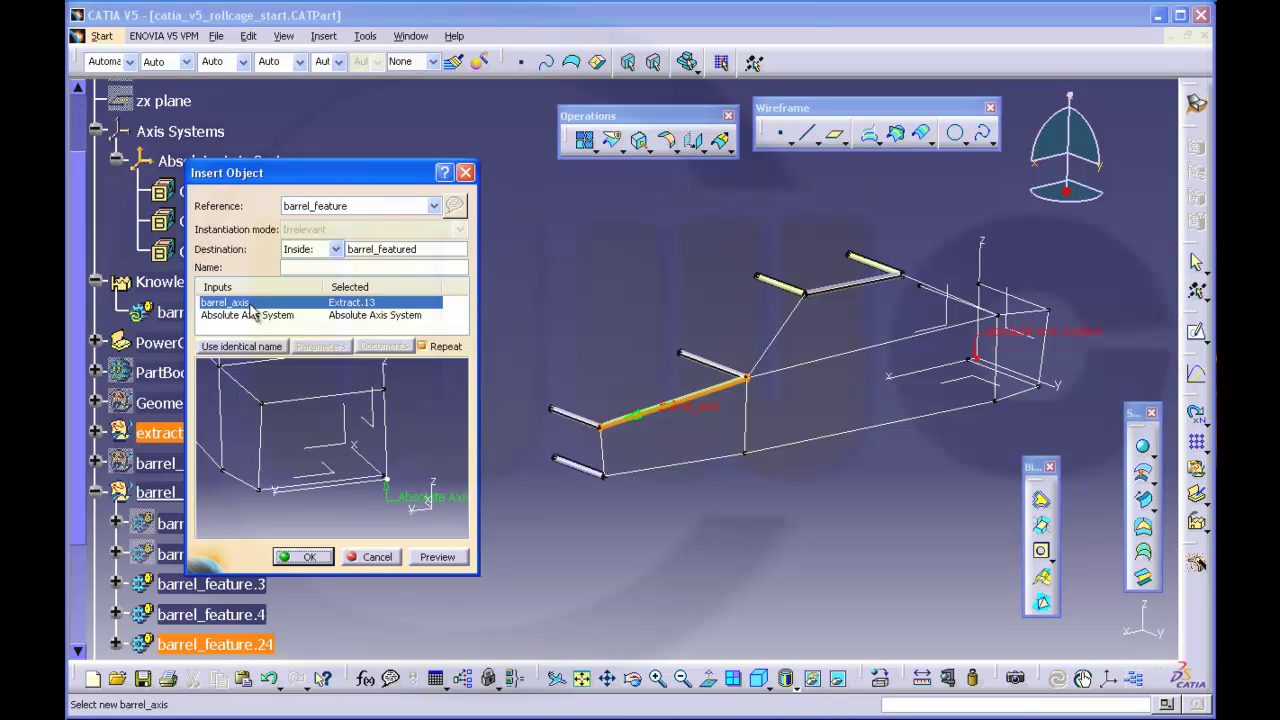
Step: Place repeated barrel_feature instances on the front vertical Extract.12, the lower front side line Extract.14 and the middle vertical Extract.11
{"action": "left_click", "coordinate": [598, 466]}
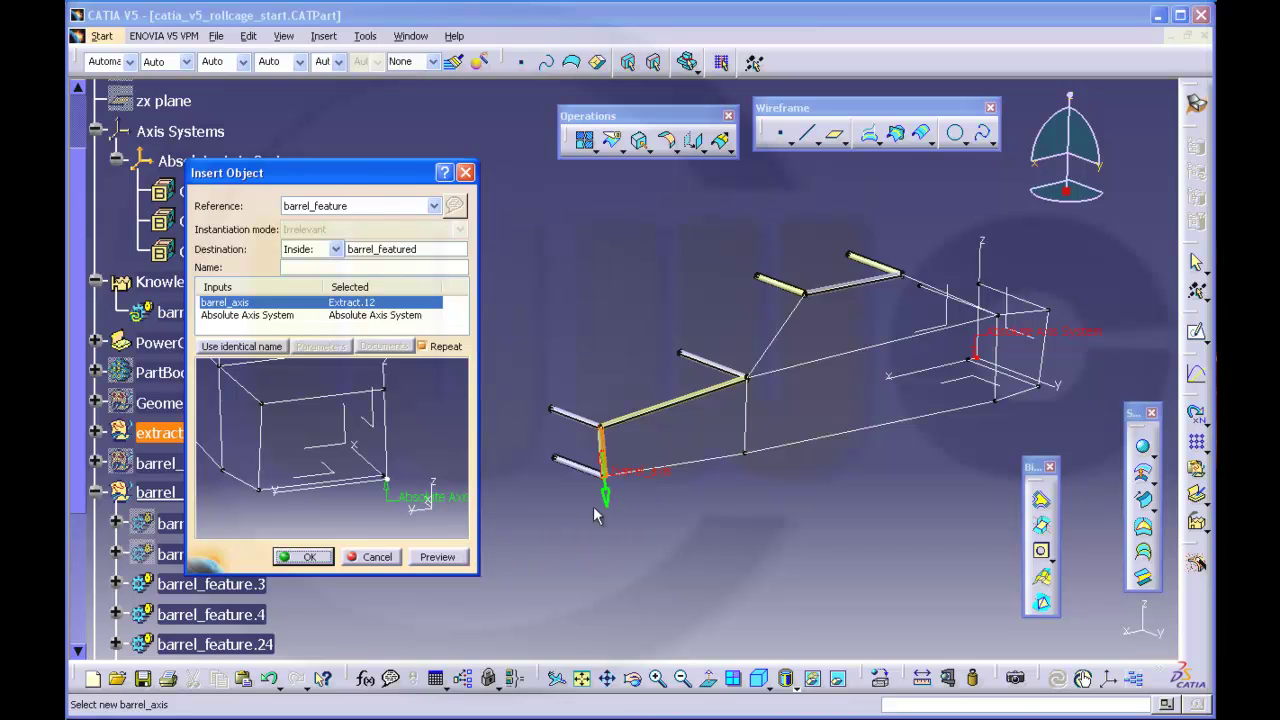
{"action": "left_click", "coordinate": [700, 461]}
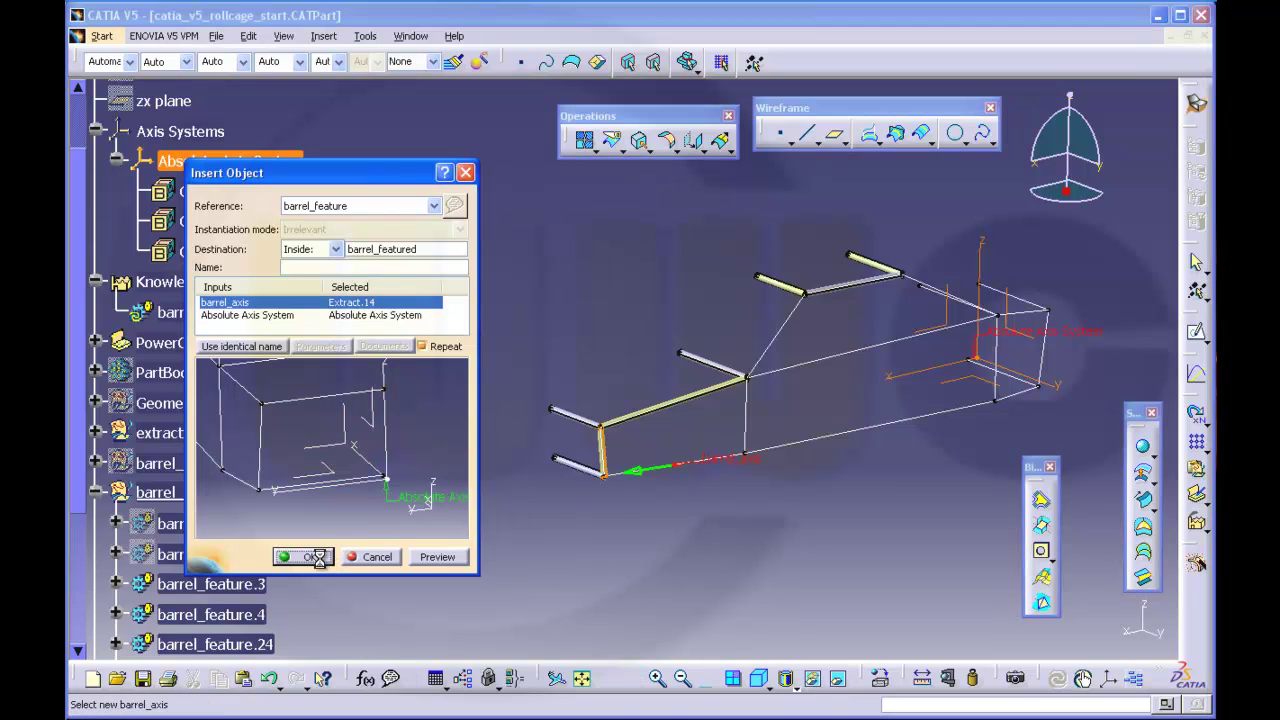
{"action": "left_click", "coordinate": [746, 430]}
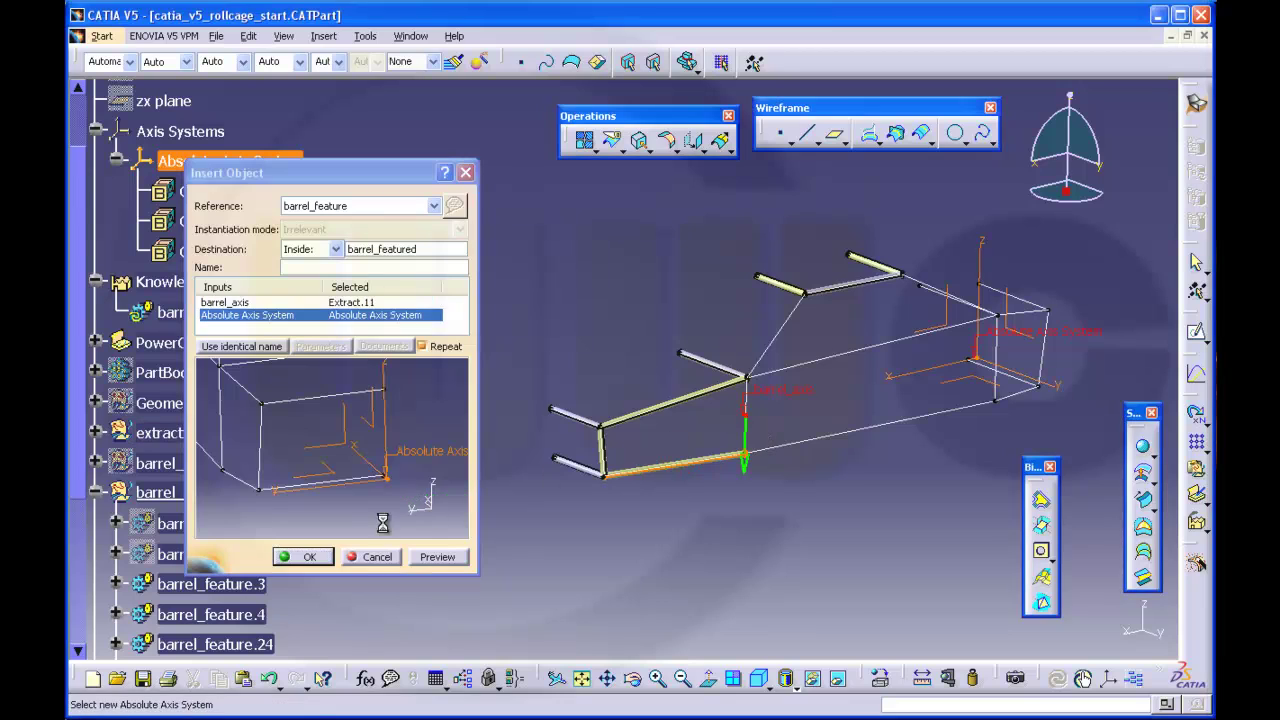
Step: Add barrel_feature instances on the long lower side line Extract.17 and the long upper side line Extract.16
{"action": "left_click", "coordinate": [833, 449]}
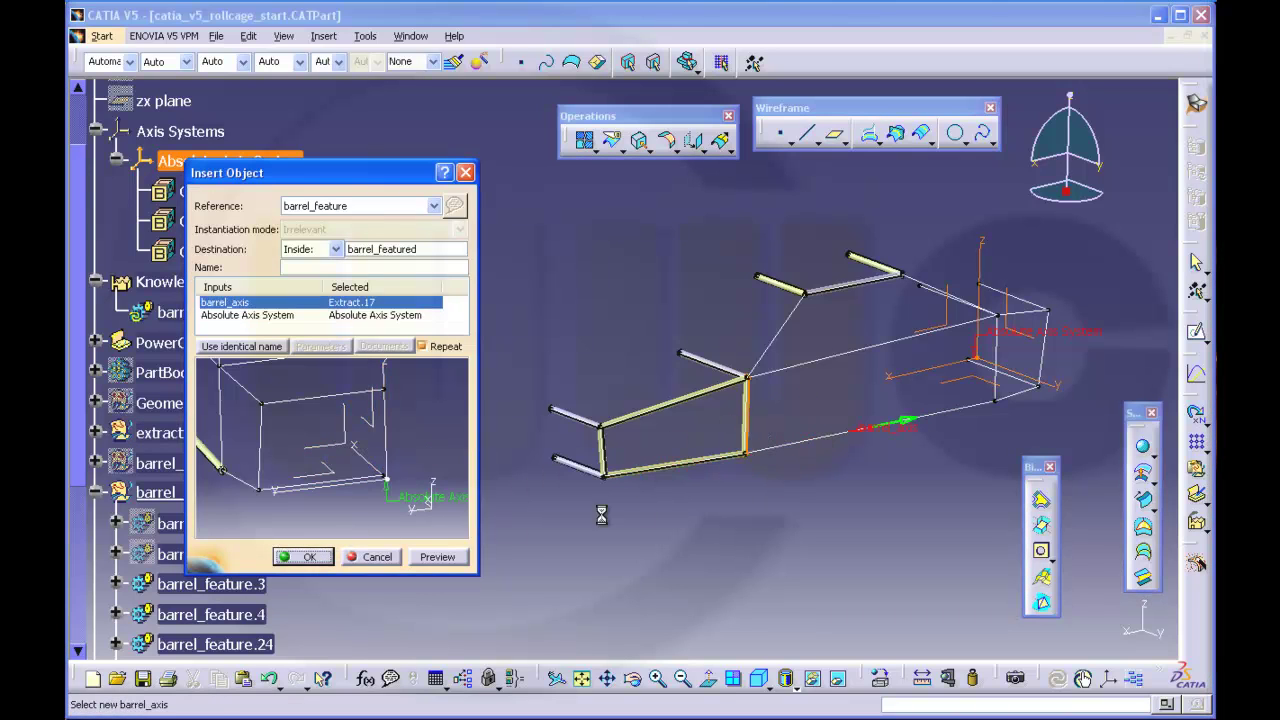
{"action": "left_click", "coordinate": [760, 403]}
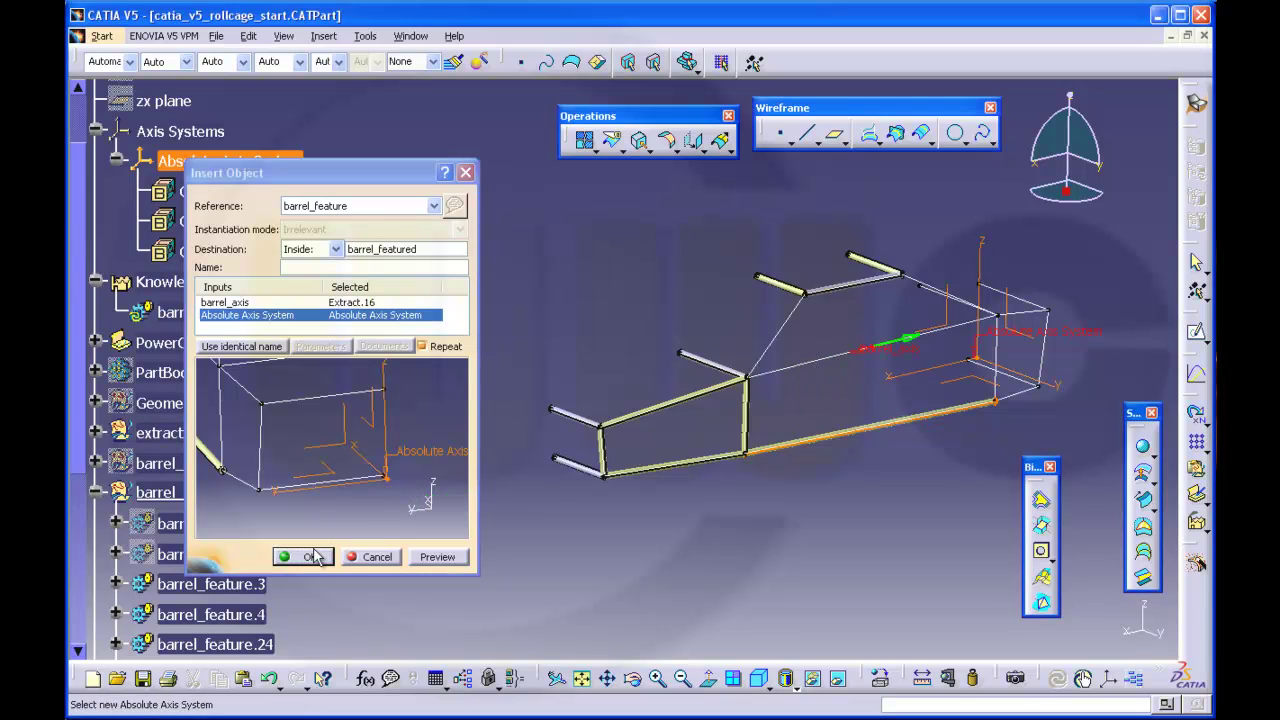
{"action": "left_click", "coordinate": [313, 556]}
Step: Add barrel_feature instances on the sloping lines in front of and behind the roof, Extract.20 and Extract.21
{"action": "left_click", "coordinate": [782, 368]}
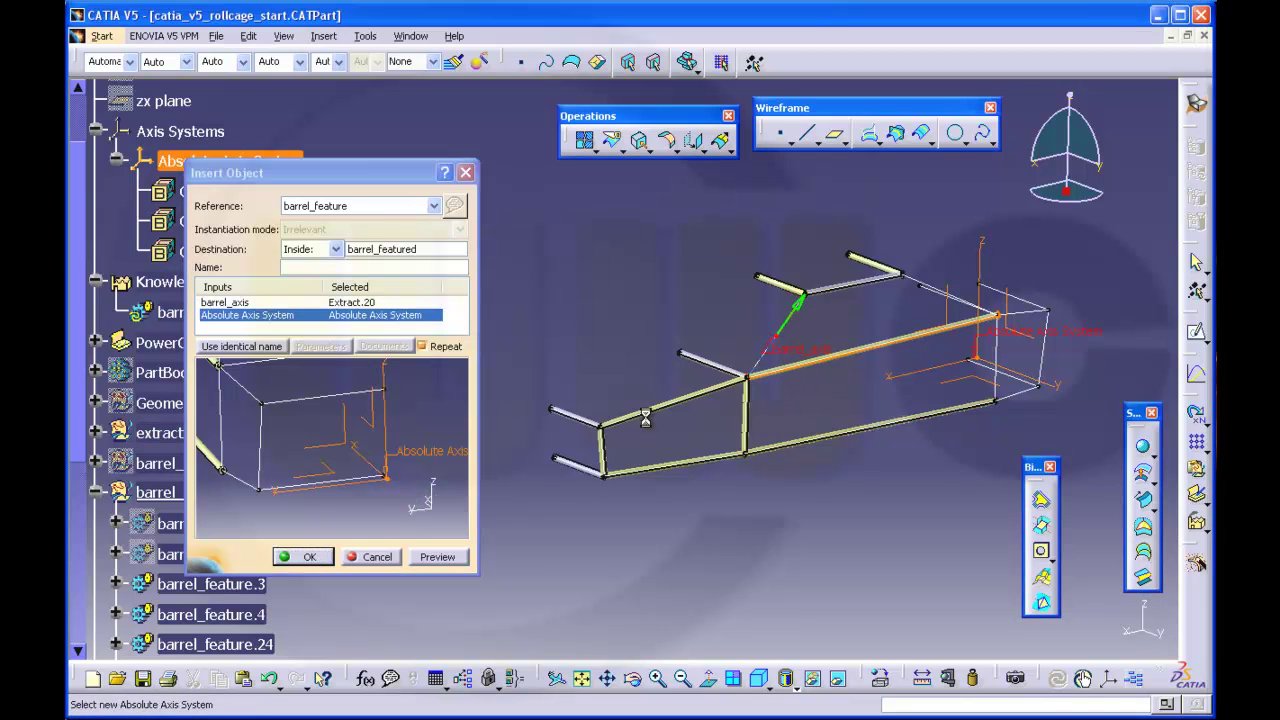
{"action": "left_click", "coordinate": [303, 556]}
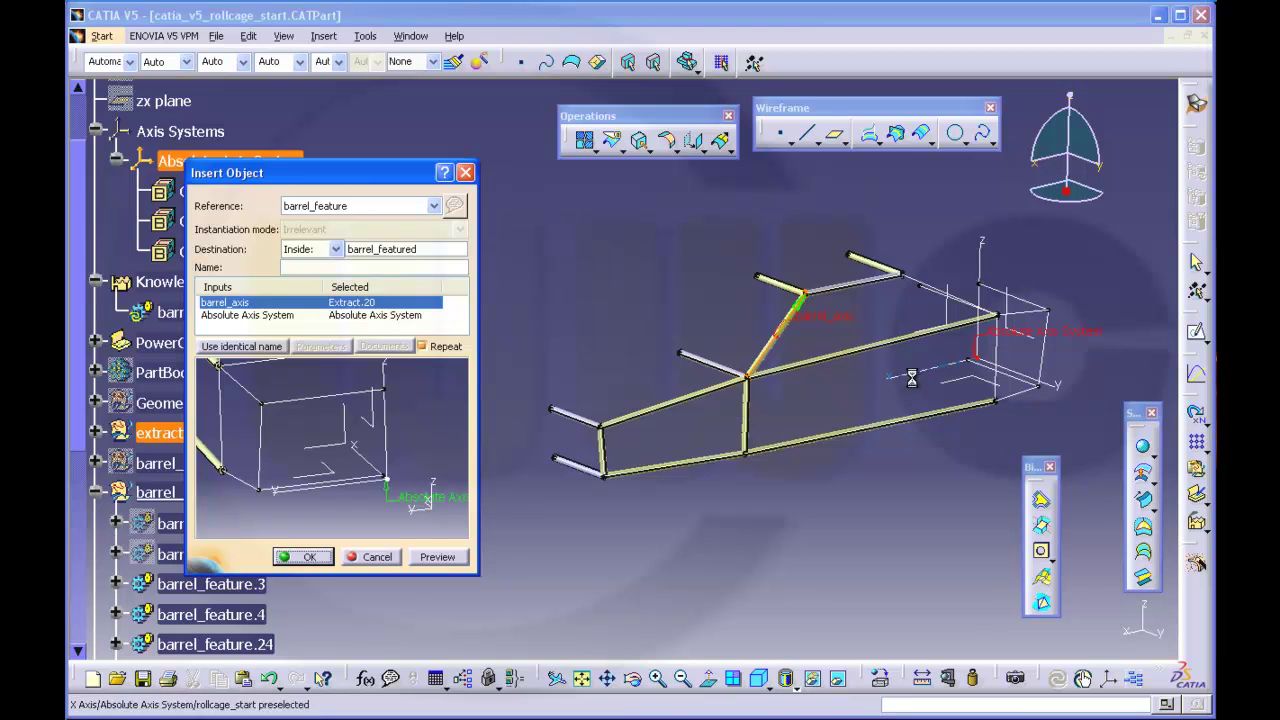
{"action": "middle_click_drag", "start_coordinate": [912, 377], "coordinate": [912, 392]}
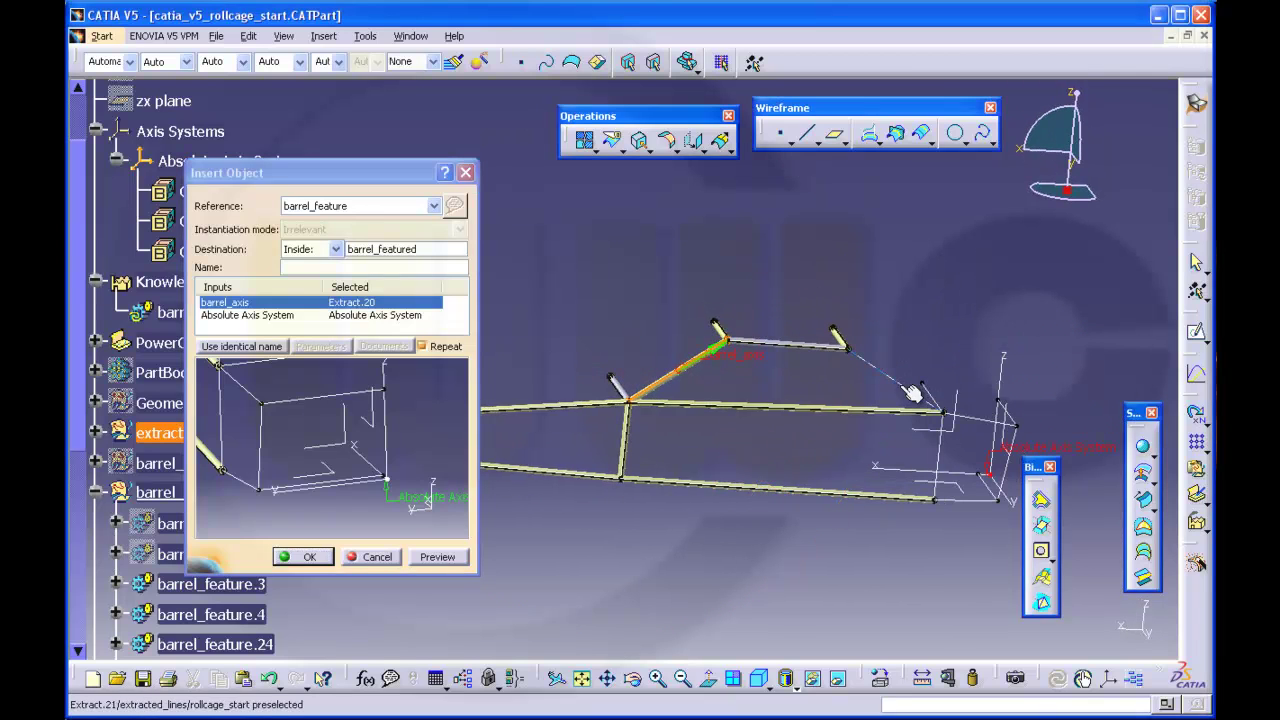
{"action": "left_click", "coordinate": [912, 392]}
{"action": "left_click", "coordinate": [310, 556]}
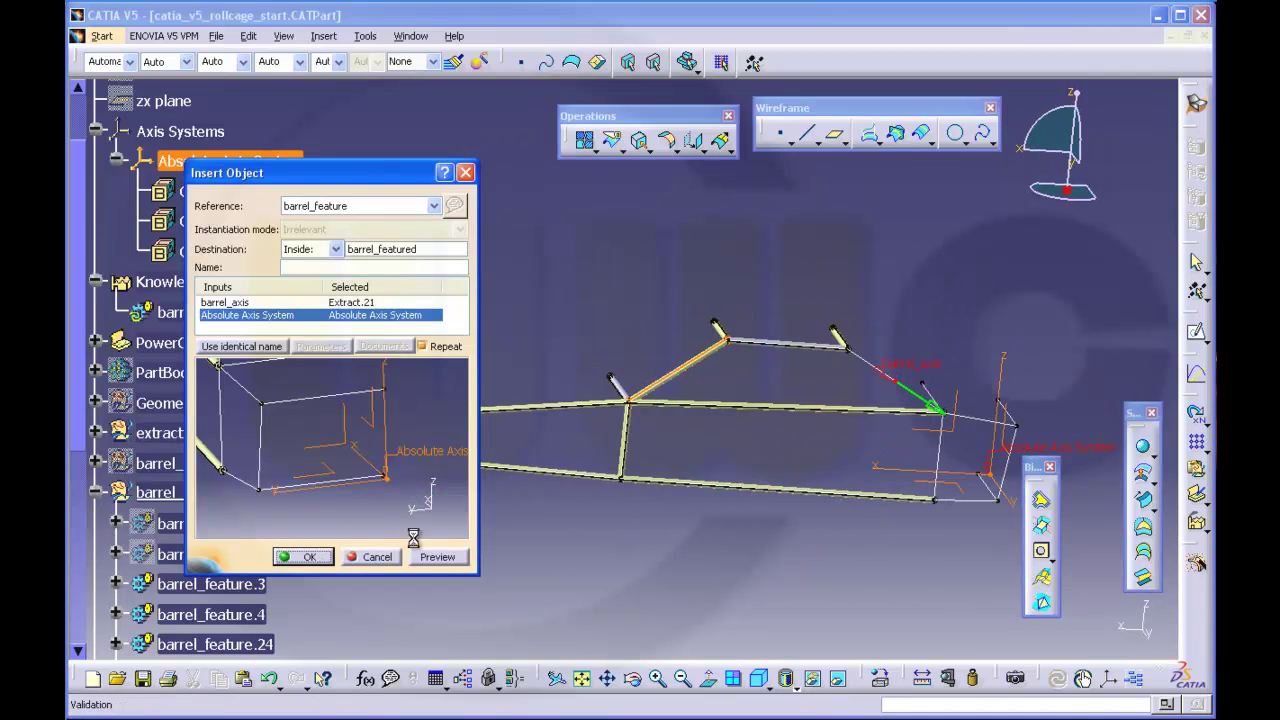
Step: Add barrel_feature instances on the short lower rear side line and on the short rear cross line Extract.6
{"action": "left_click", "coordinate": [967, 502]}
{"action": "left_click", "coordinate": [318, 556]}
{"action": "middle_click_drag", "start_coordinate": [845, 515], "coordinate": [683, 525]}
{"action": "left_click", "coordinate": [846, 445]}
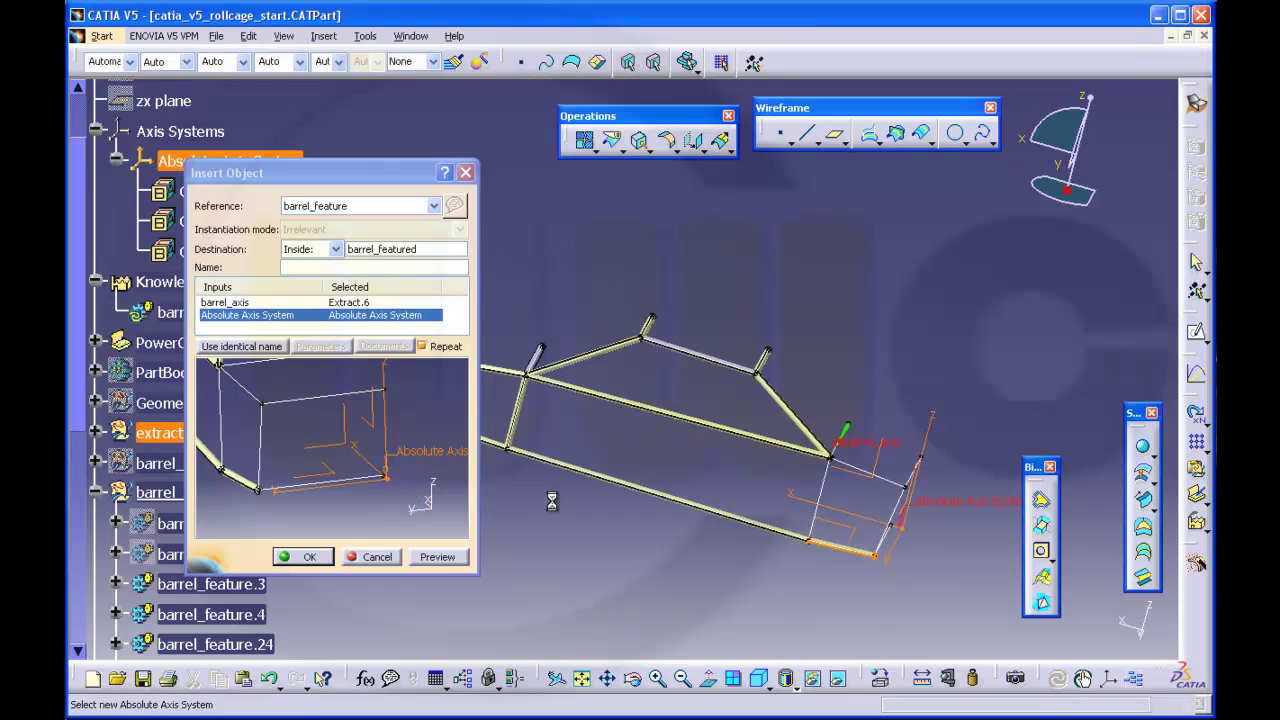
{"action": "left_click", "coordinate": [315, 557]}
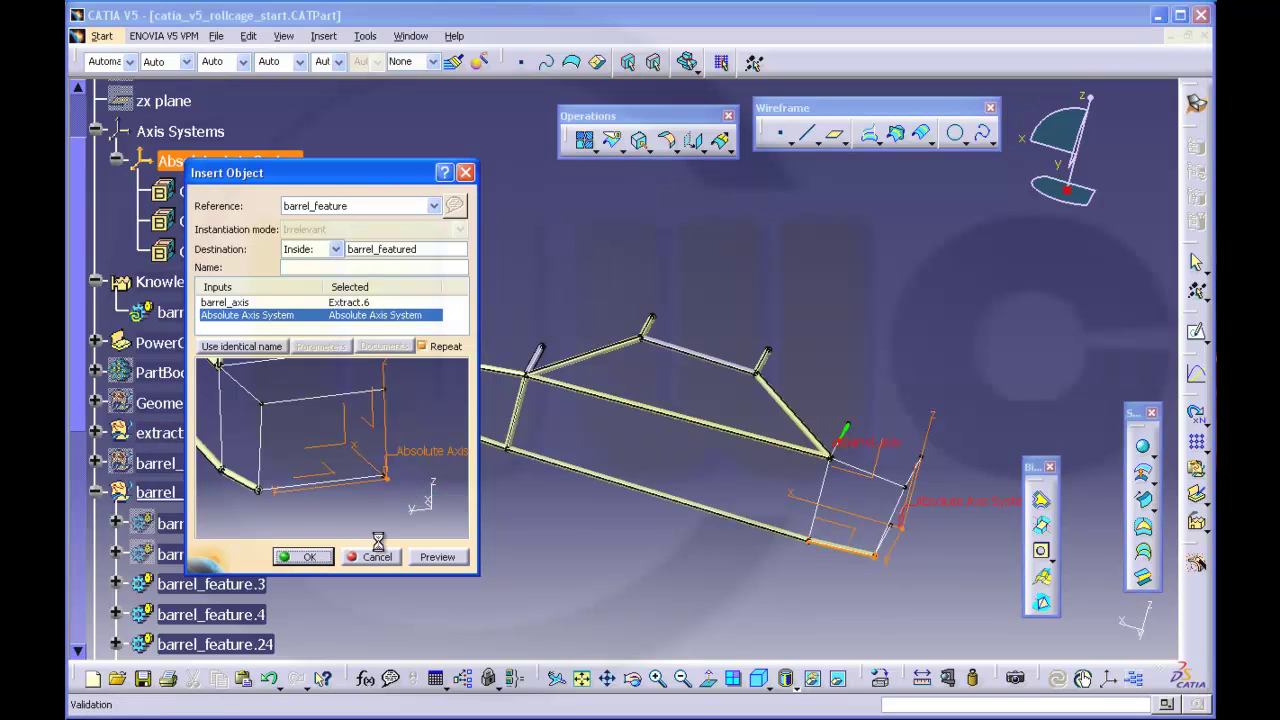
Step: Add barrel_feature instances on the short upper rear side line Extract.18 and the vertical line Extract.10 in front of the rear end
{"action": "left_click", "coordinate": [905, 492]}
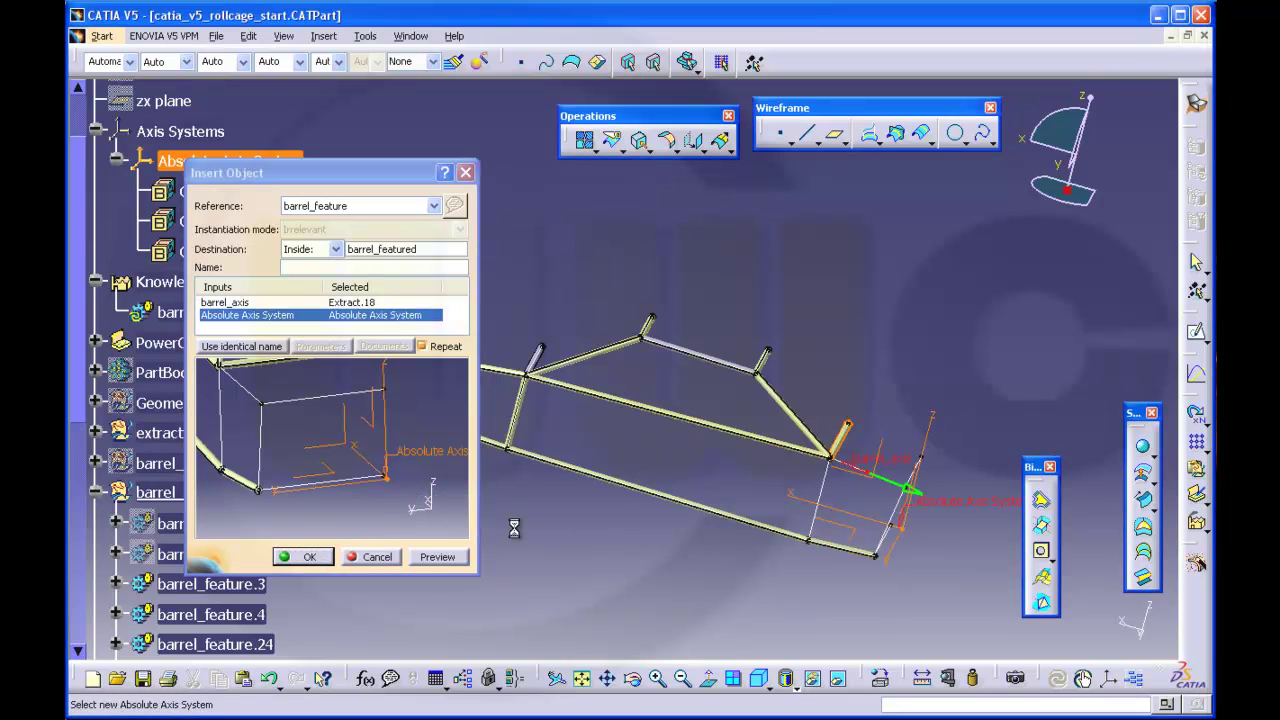
{"action": "left_click", "coordinate": [312, 558]}
{"action": "middle_click_drag", "start_coordinate": [937, 600], "coordinate": [715, 472]}
{"action": "left_click", "coordinate": [712, 442]}
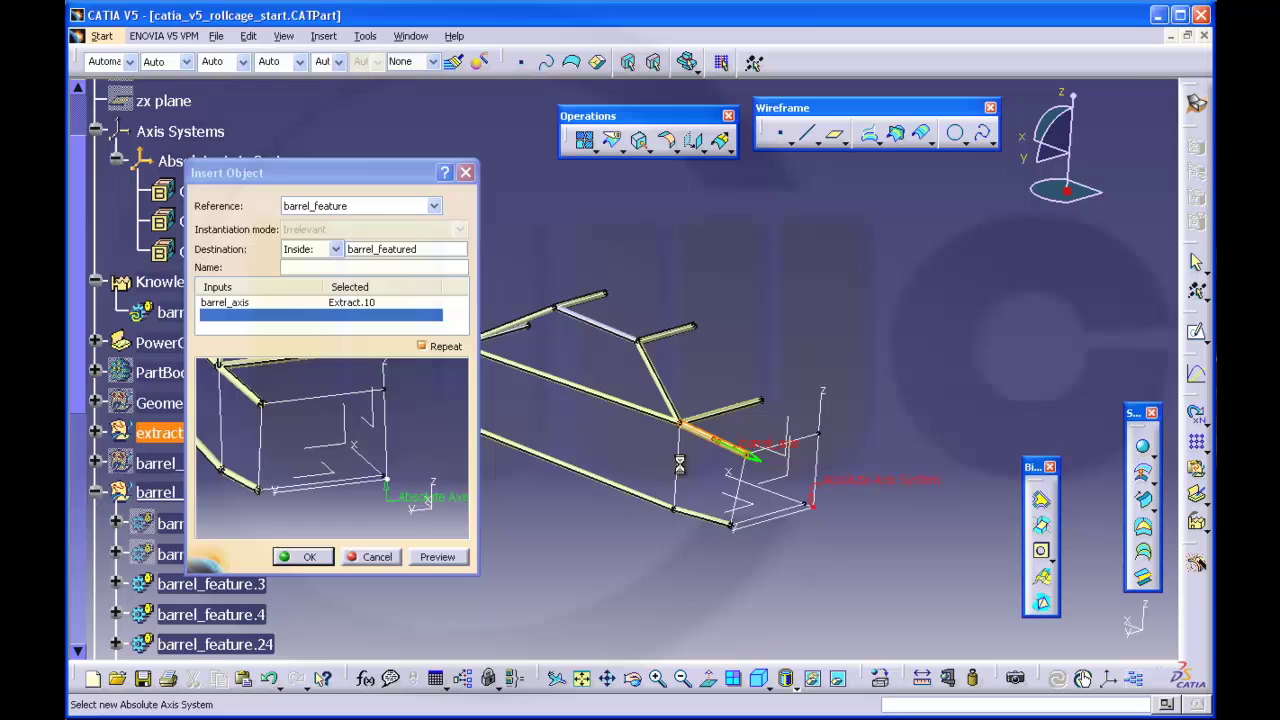
{"action": "left_click", "coordinate": [303, 558]}
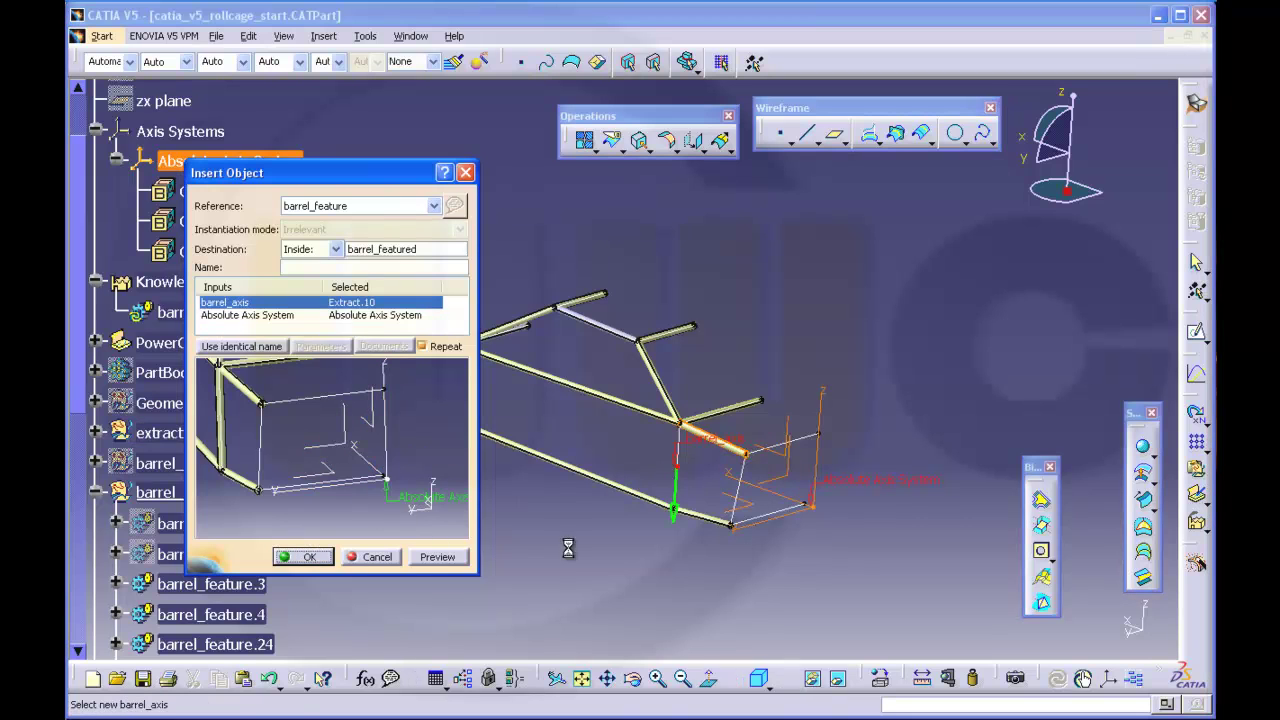
Step: Add barrel_feature instances on the rearmost vertical Extract.9 and the rear lines Extract.7 and Extract.8, and end the repeated instantiation
{"action": "left_click", "coordinate": [752, 485]}
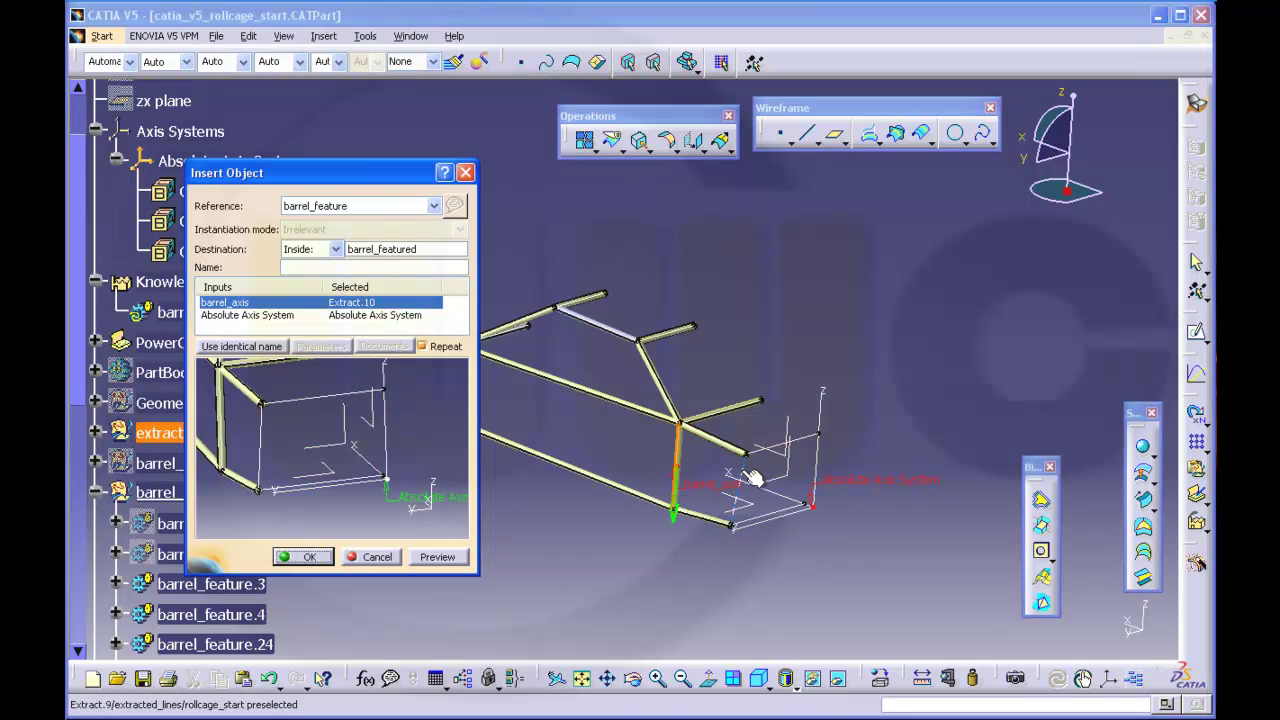
{"action": "left_click", "coordinate": [315, 563]}
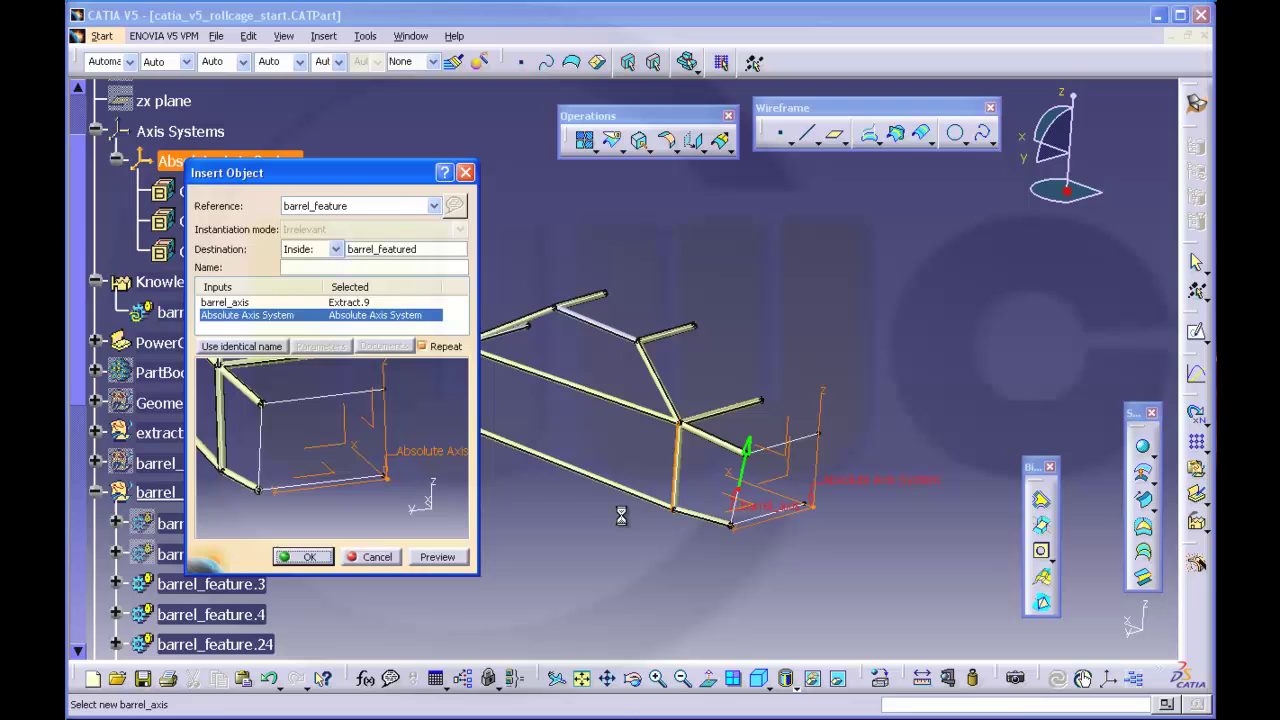
{"action": "left_click", "coordinate": [818, 443]}
{"action": "left_click", "coordinate": [322, 562]}
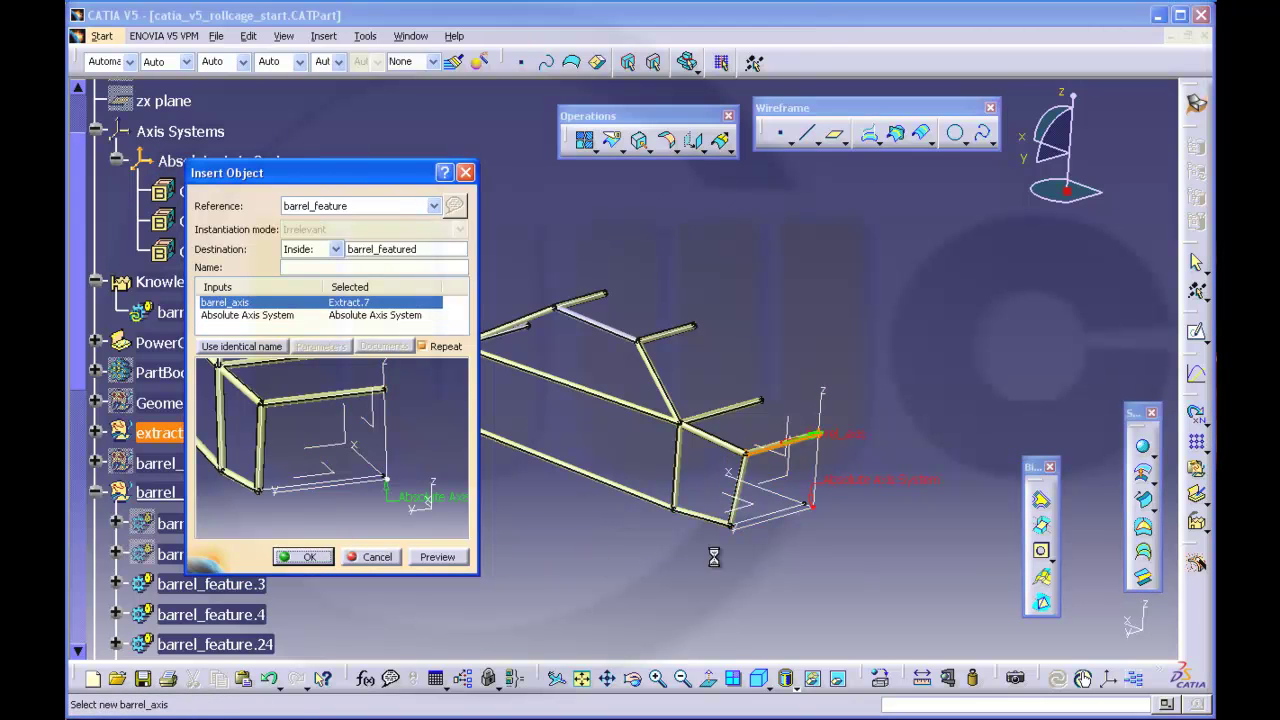
{"action": "left_click", "coordinate": [806, 509]}
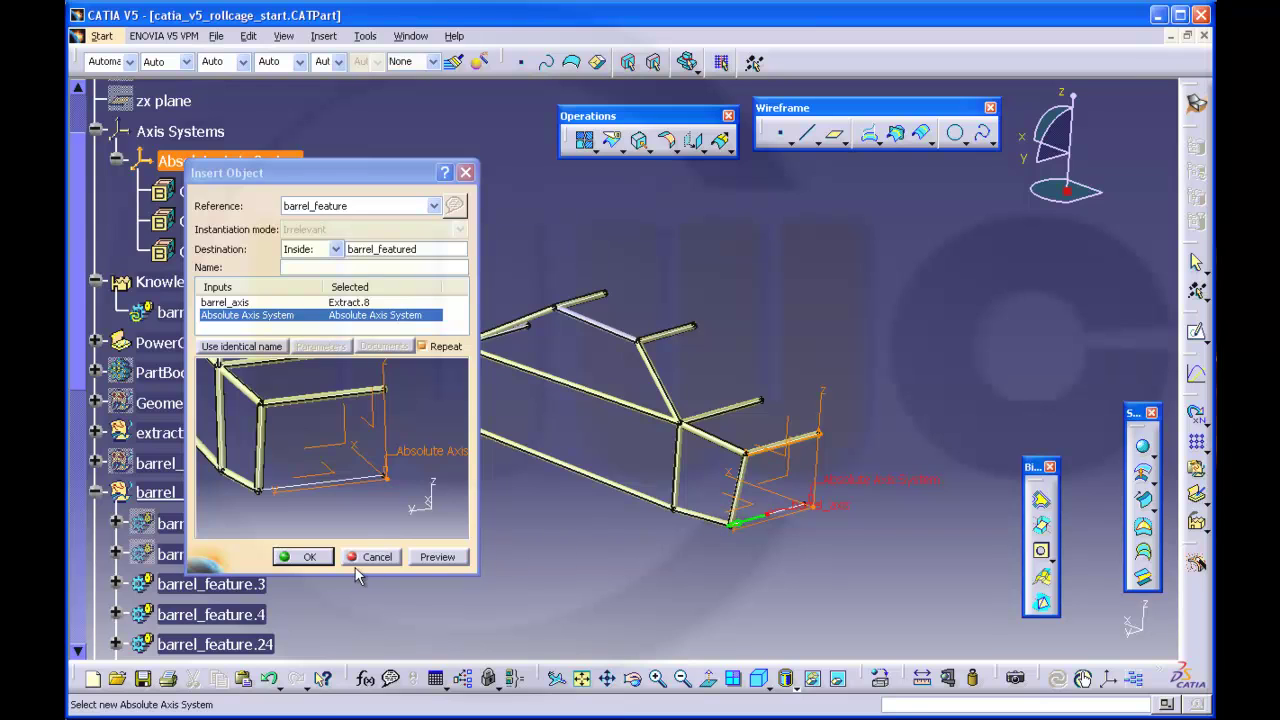
{"action": "left_click", "coordinate": [318, 563]}
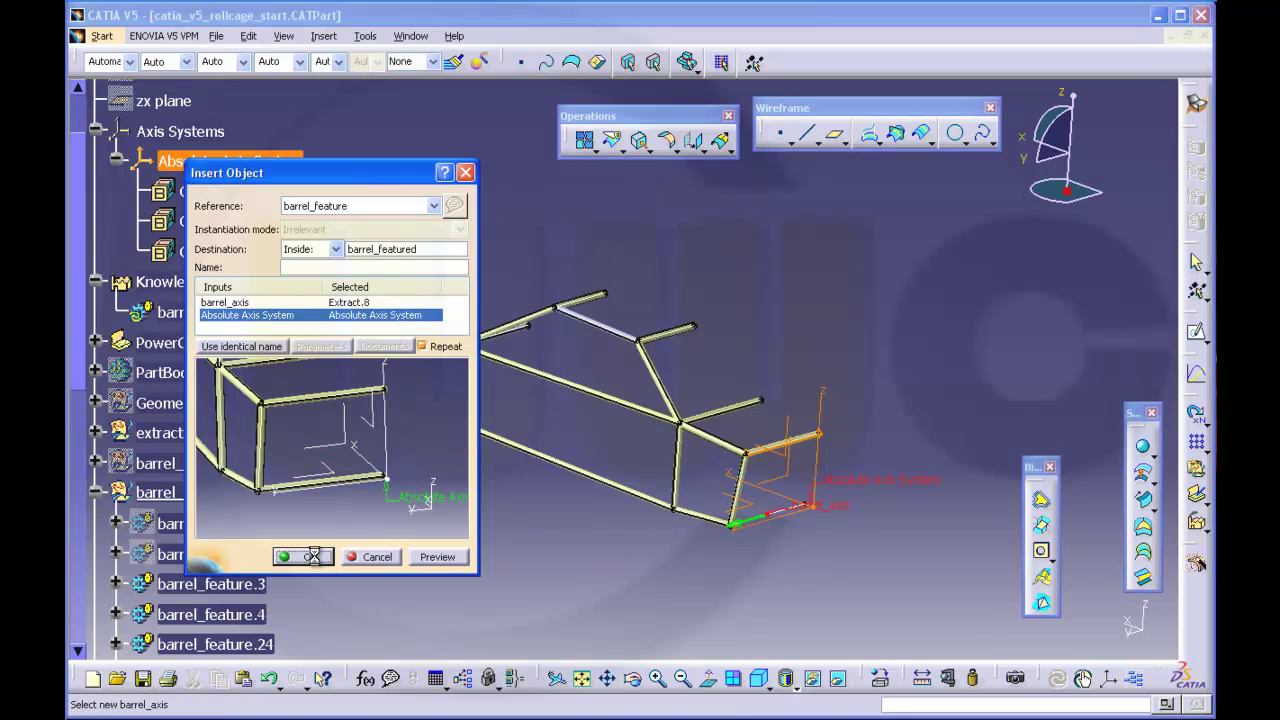
{"action": "left_click", "coordinate": [372, 562]}
{"action": "middle_click_drag", "start_coordinate": [591, 537], "coordinate": [727, 532]}
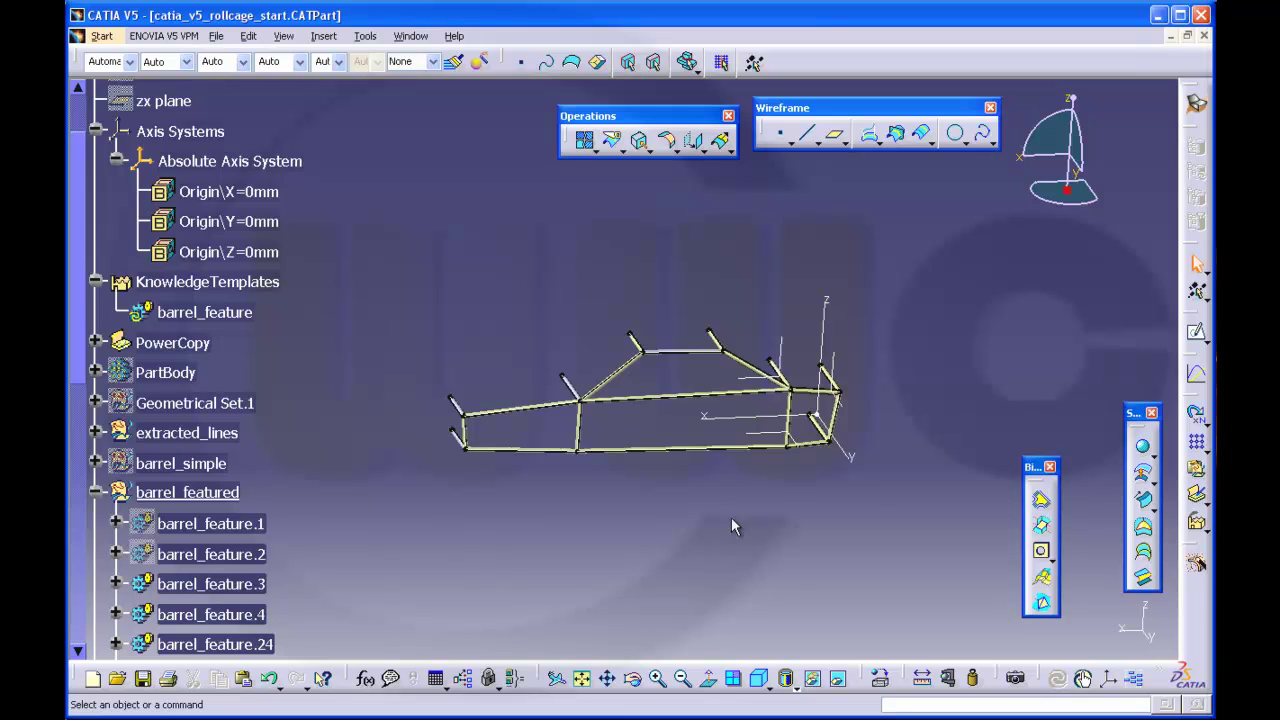
Step: Define the rollcage body as the in-work object and switch to the Part Design workbench
{"action": "scroll", "coordinate": [378, 365], "scroll_direction": "down", "scroll_amount": 6}
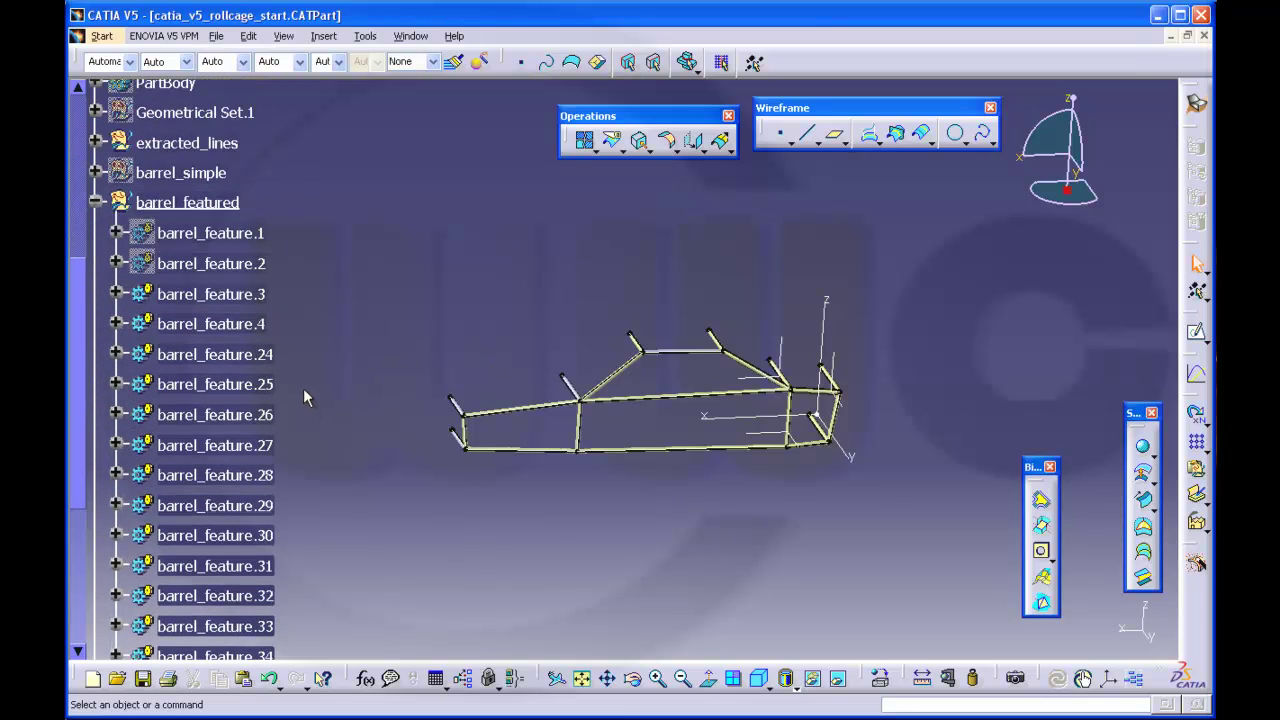
{"action": "scroll", "coordinate": [300, 390], "scroll_direction": "down", "scroll_amount": 1}
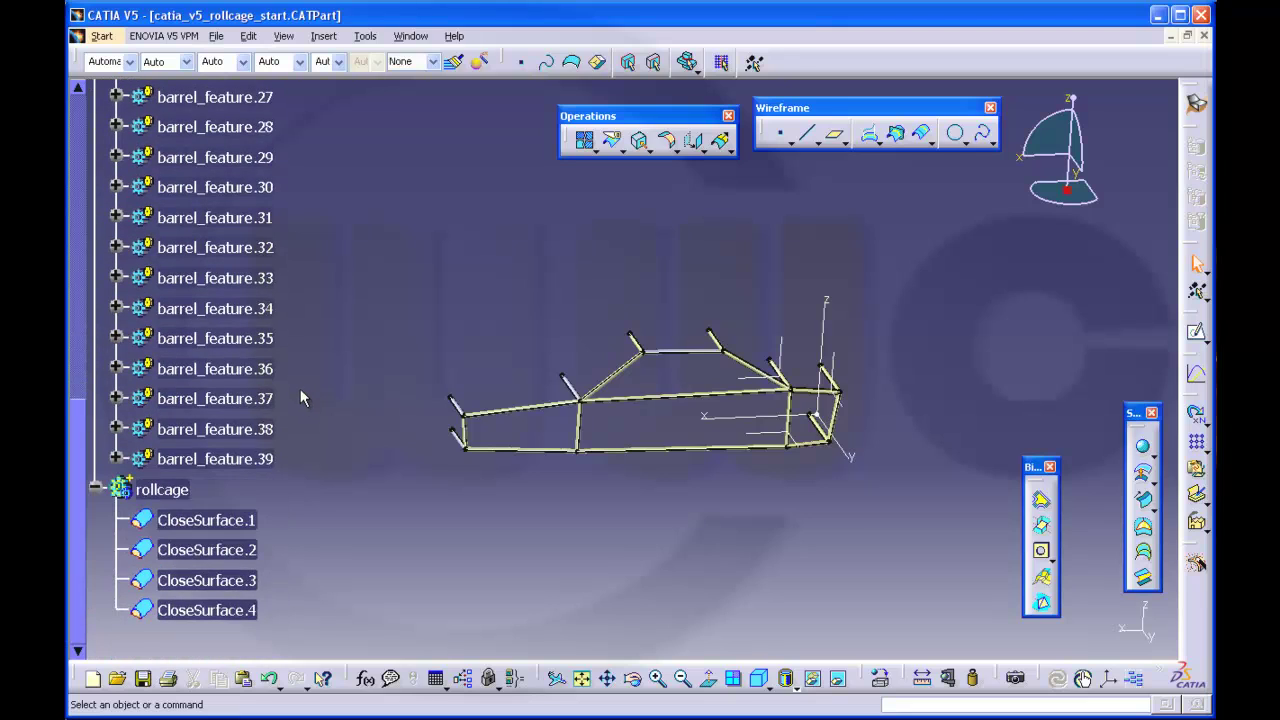
{"action": "left_click", "coordinate": [162, 489]}
{"action": "right_click", "coordinate": [164, 489]}
{"action": "left_click", "coordinate": [250, 245]}
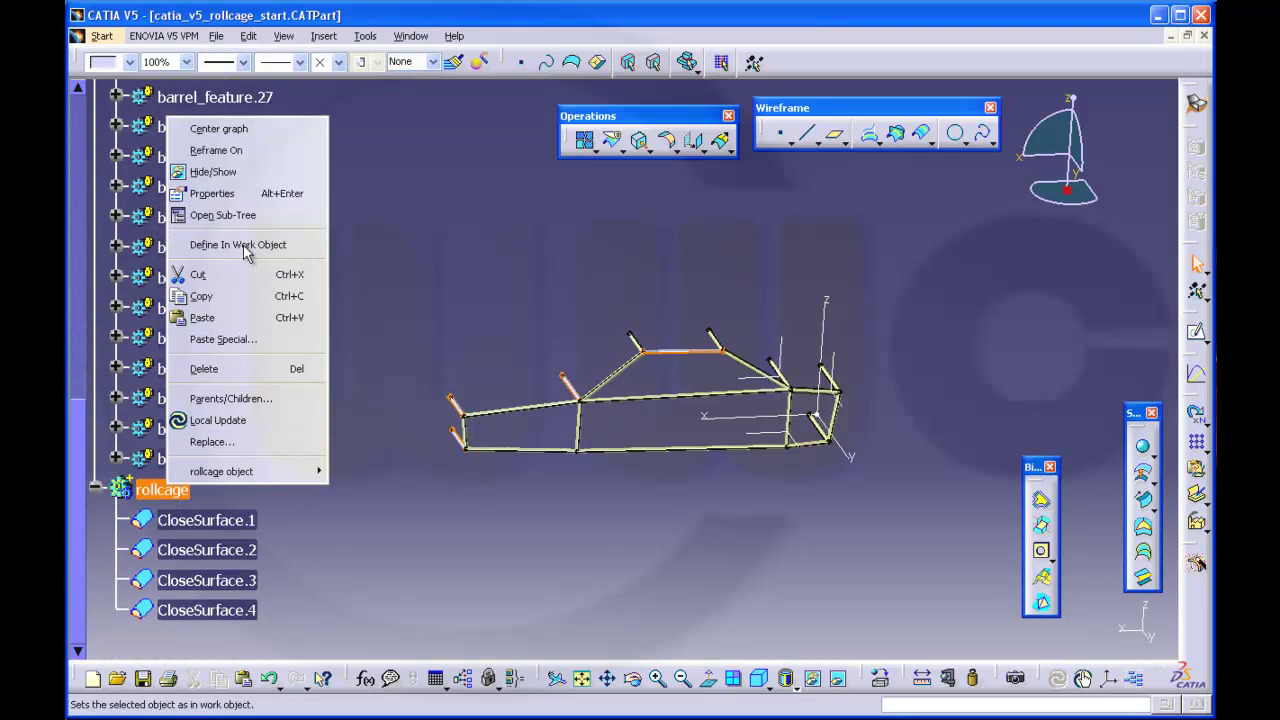
{"action": "scroll", "coordinate": [345, 310], "scroll_direction": "up", "scroll_amount": 4}
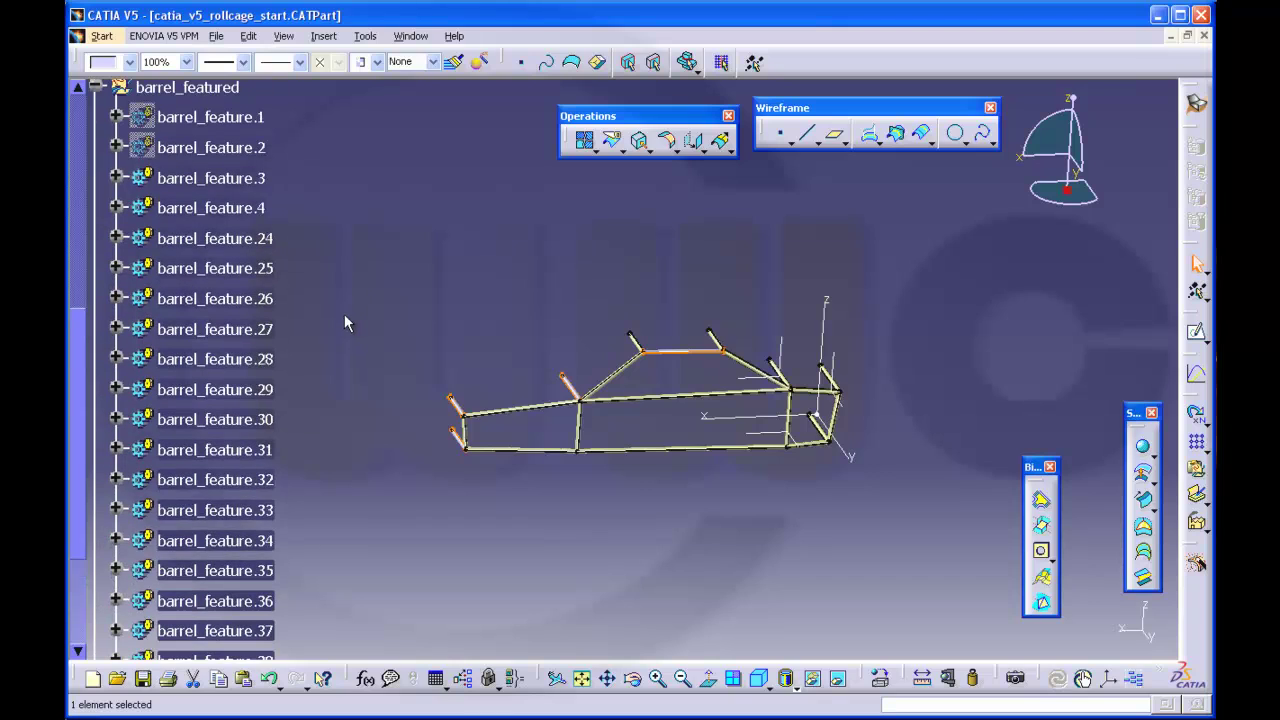
{"action": "left_click", "coordinate": [104, 37]}
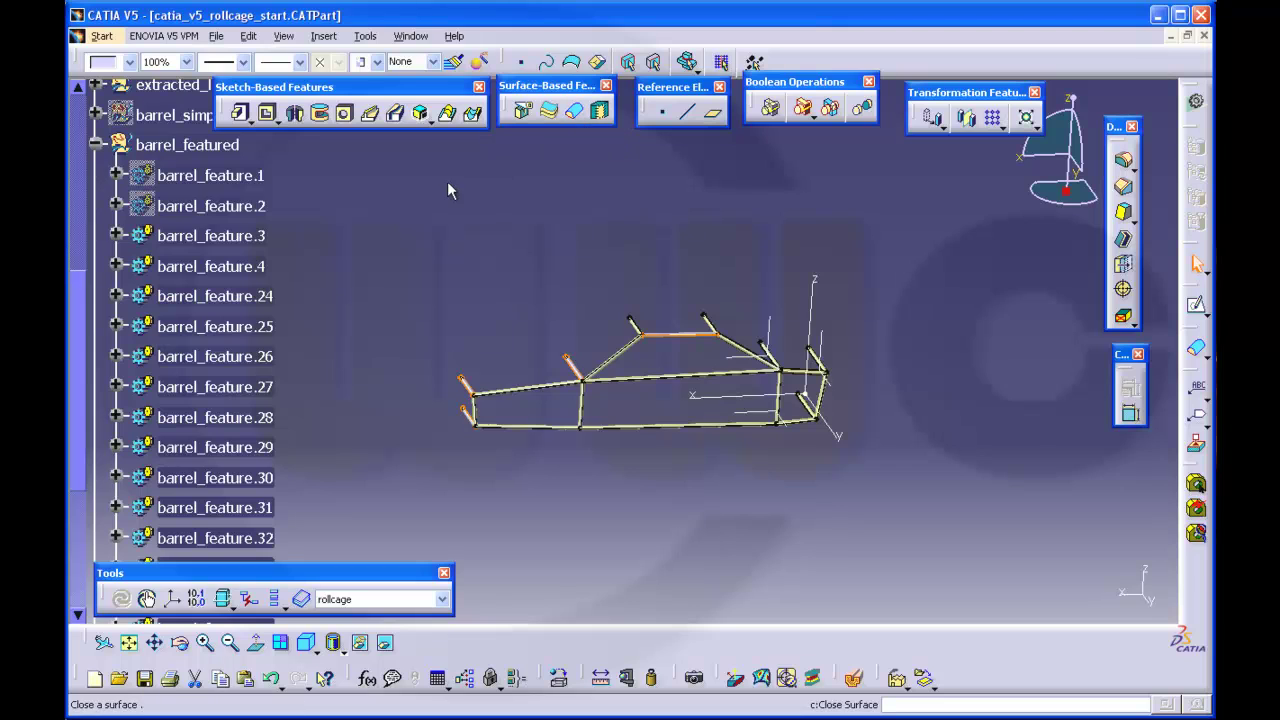
Step: Create Close Surface solids in the rollcage body from barrel_feature.3, barrel_feature.4 and barrel_feature.24
{"action": "scroll", "coordinate": [447, 207], "scroll_direction": "down", "scroll_amount": 6}
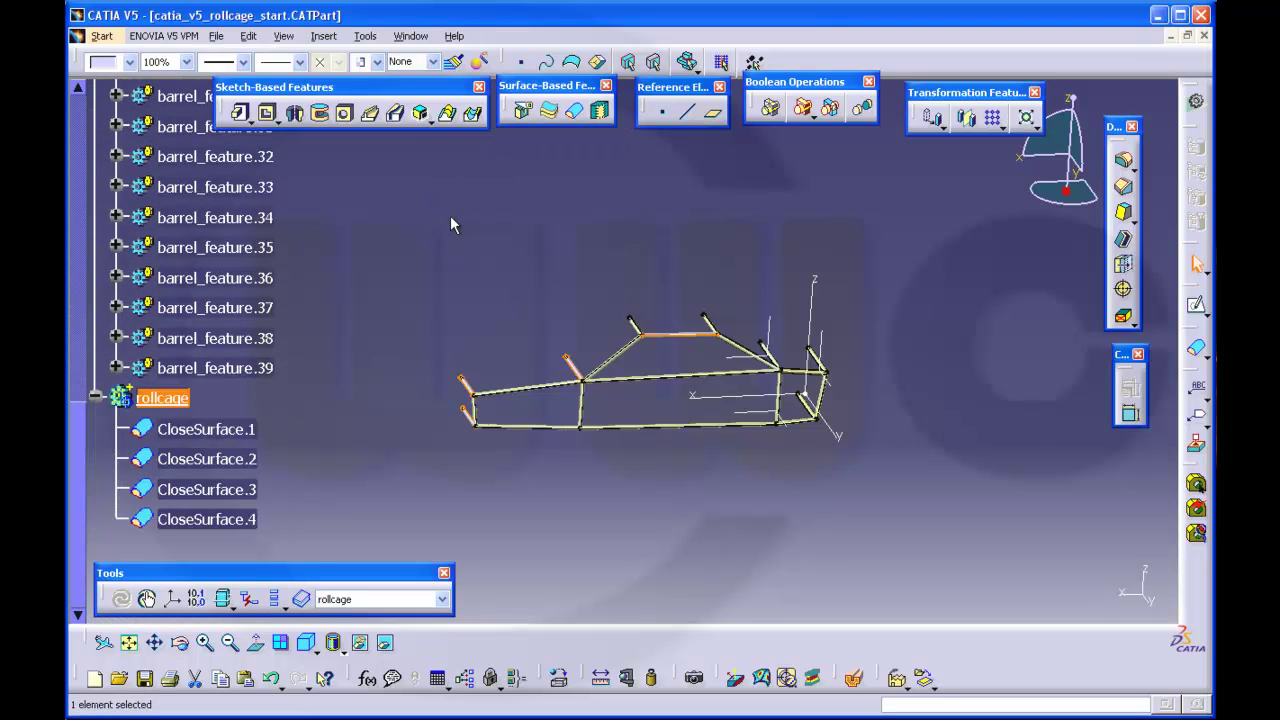
{"action": "scroll", "coordinate": [450, 215], "scroll_direction": "up", "scroll_amount": 2}
{"action": "left_click", "coordinate": [574, 113]}
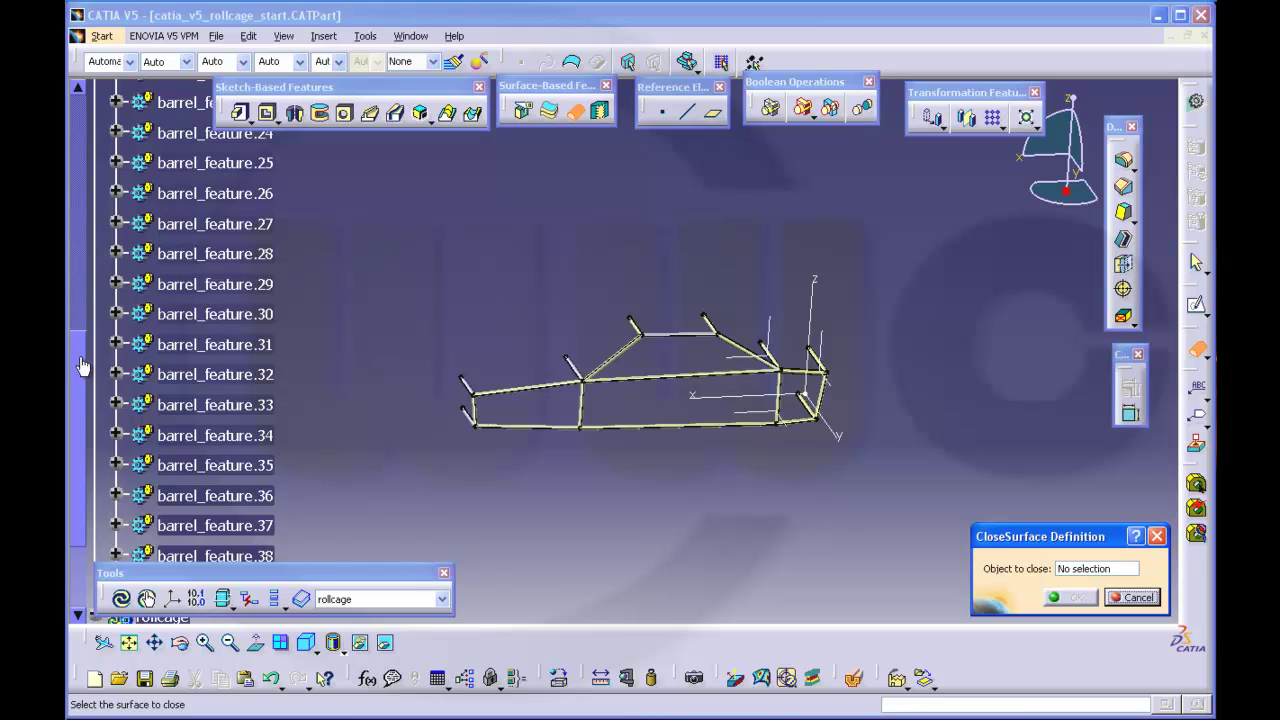
{"action": "left_click_drag", "start_coordinate": [82, 368], "coordinate": [84, 292]}
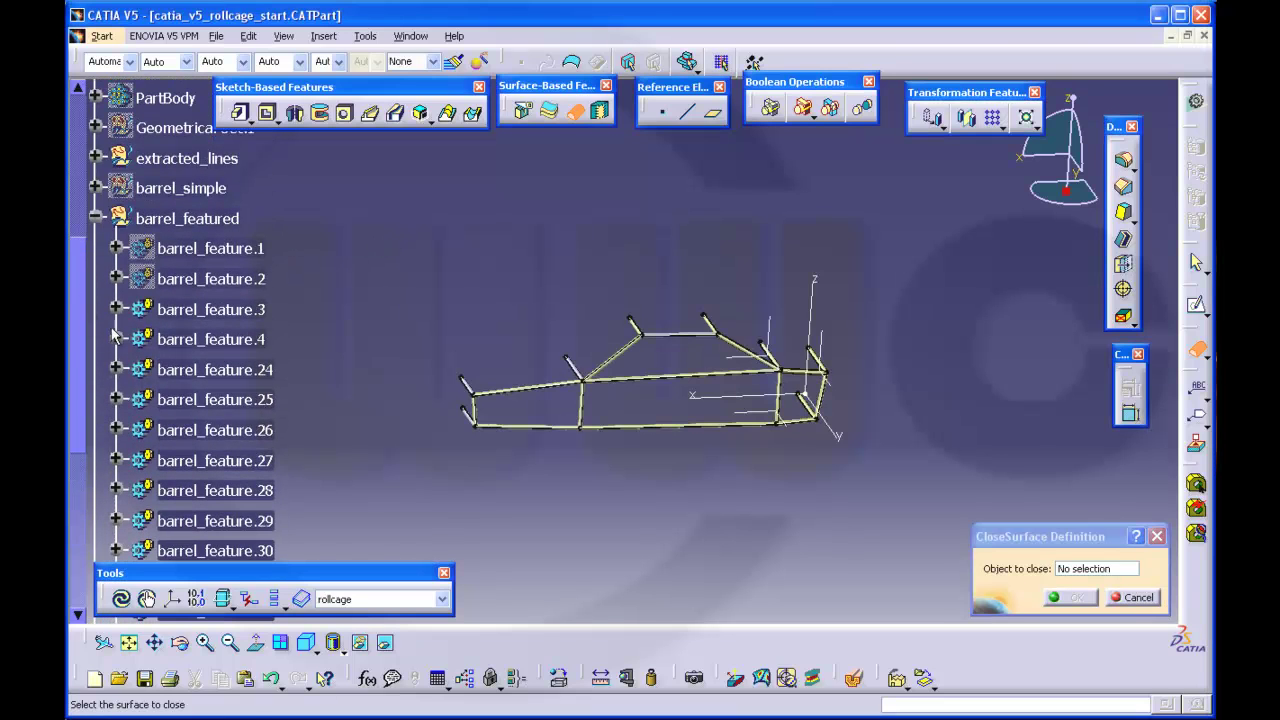
{"action": "left_click", "coordinate": [243, 315]}
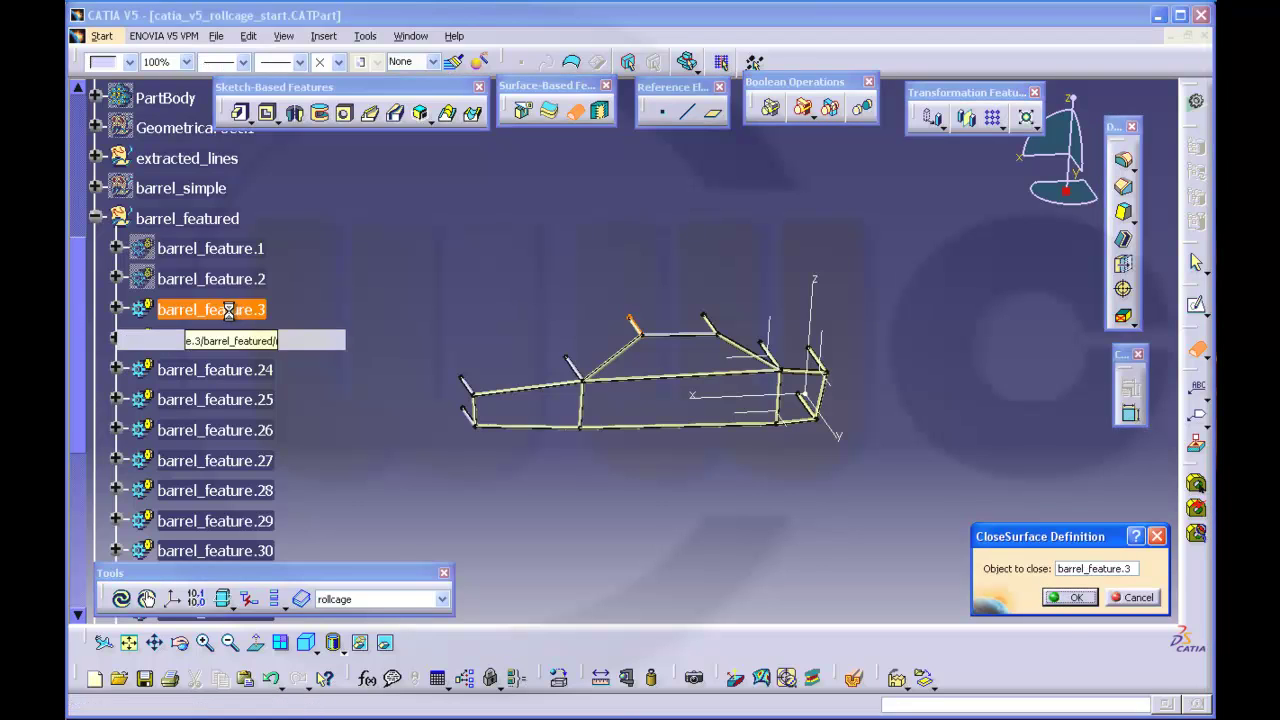
{"action": "left_click", "coordinate": [226, 322]}
{"action": "left_click", "coordinate": [232, 336]}
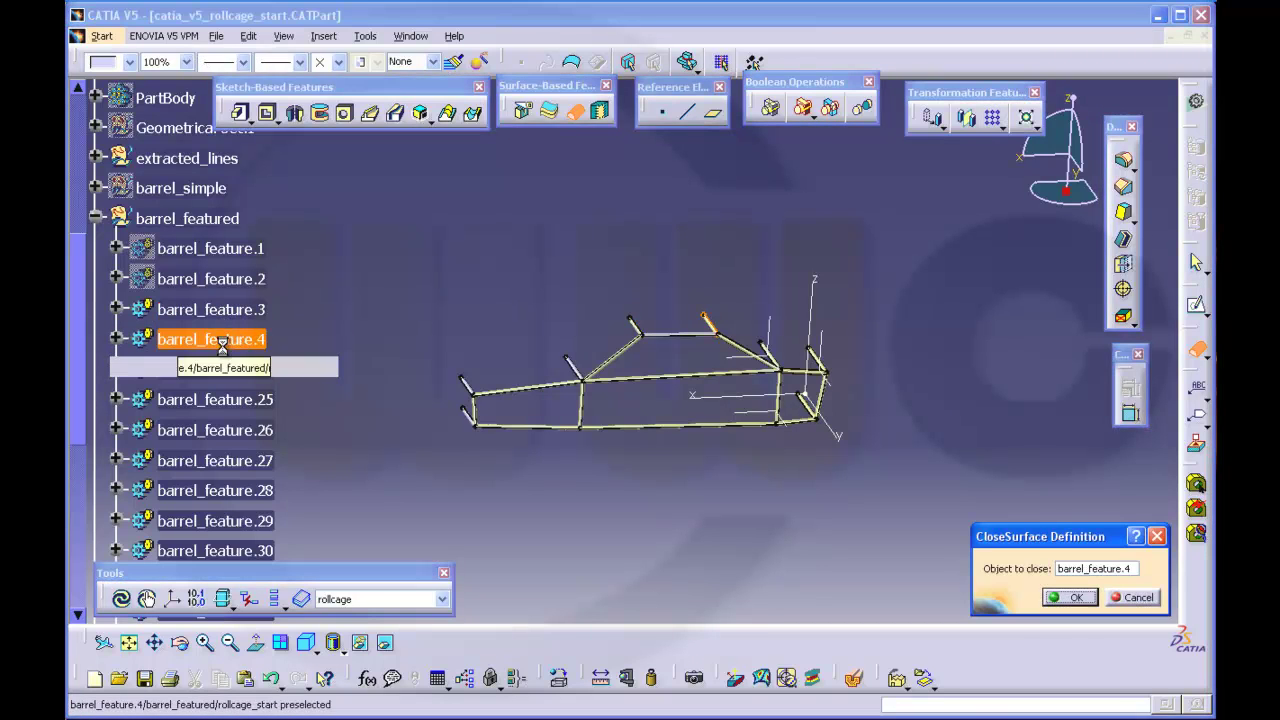
{"action": "left_click", "coordinate": [220, 371]}
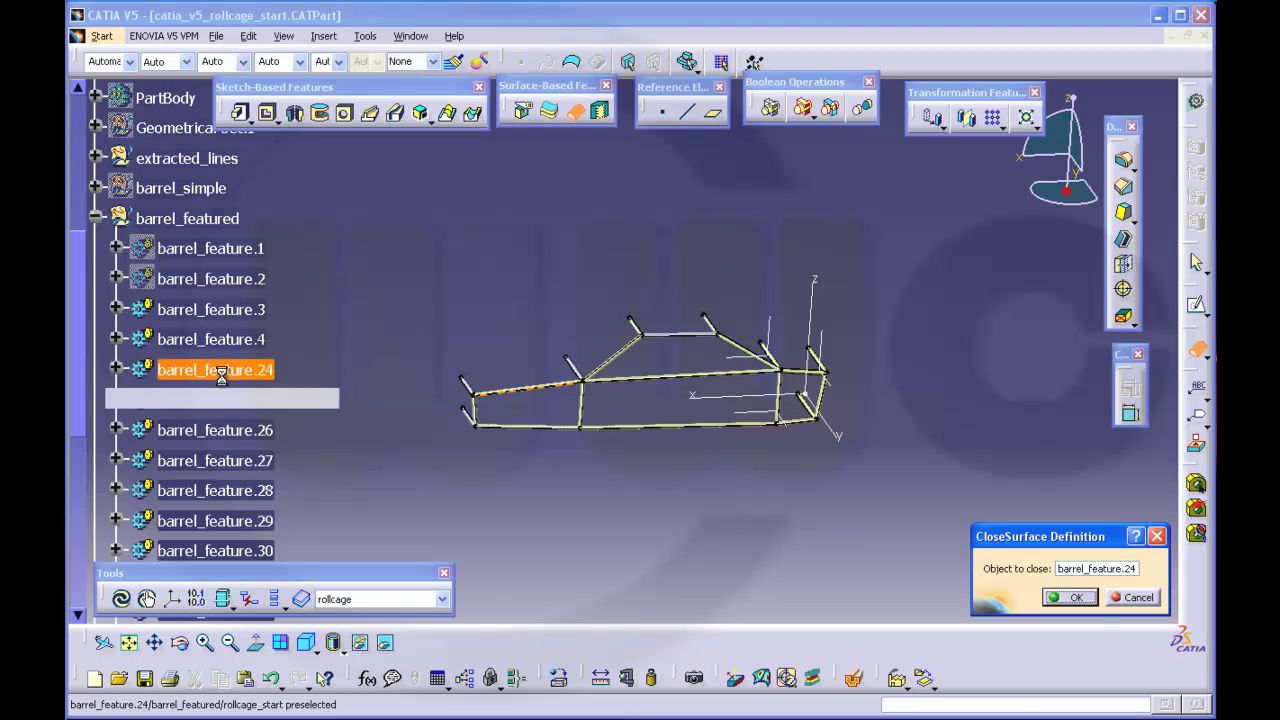
Step: Close the tube surfaces barrel_feature.25 through barrel_feature.30 into solids in the rollcage body
{"action": "left_click", "coordinate": [224, 400]}
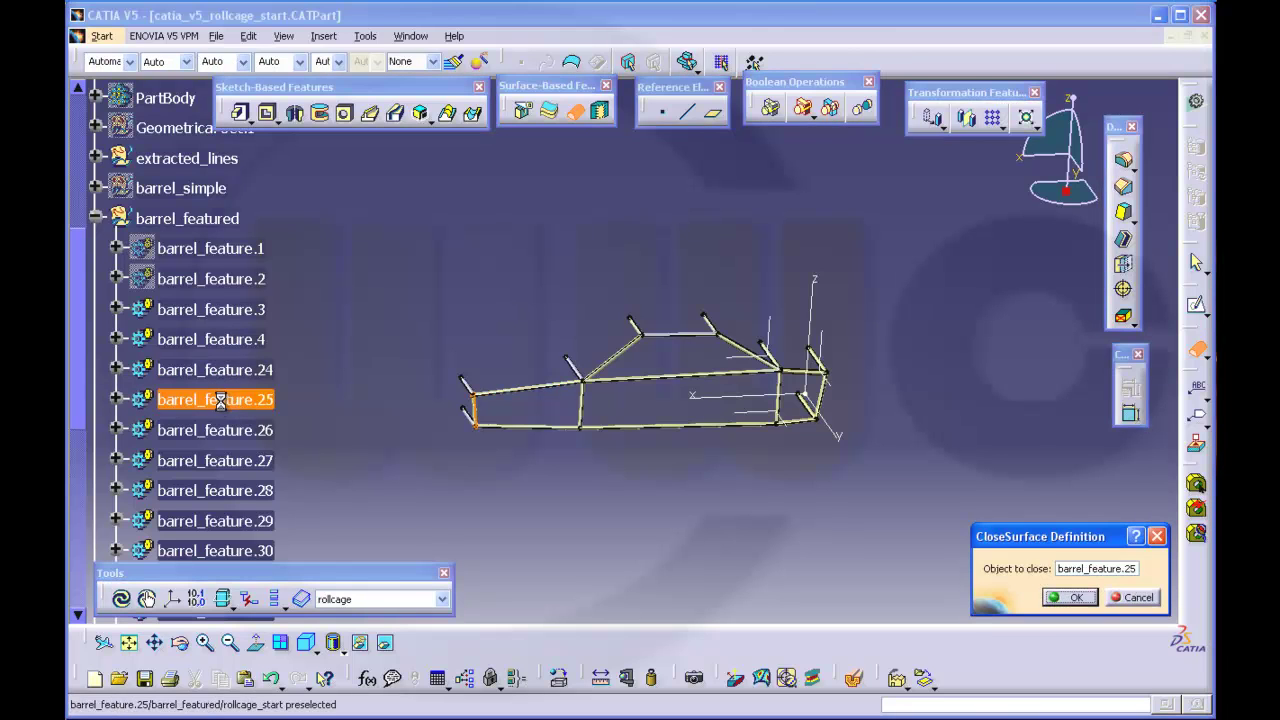
{"action": "left_click", "coordinate": [232, 432]}
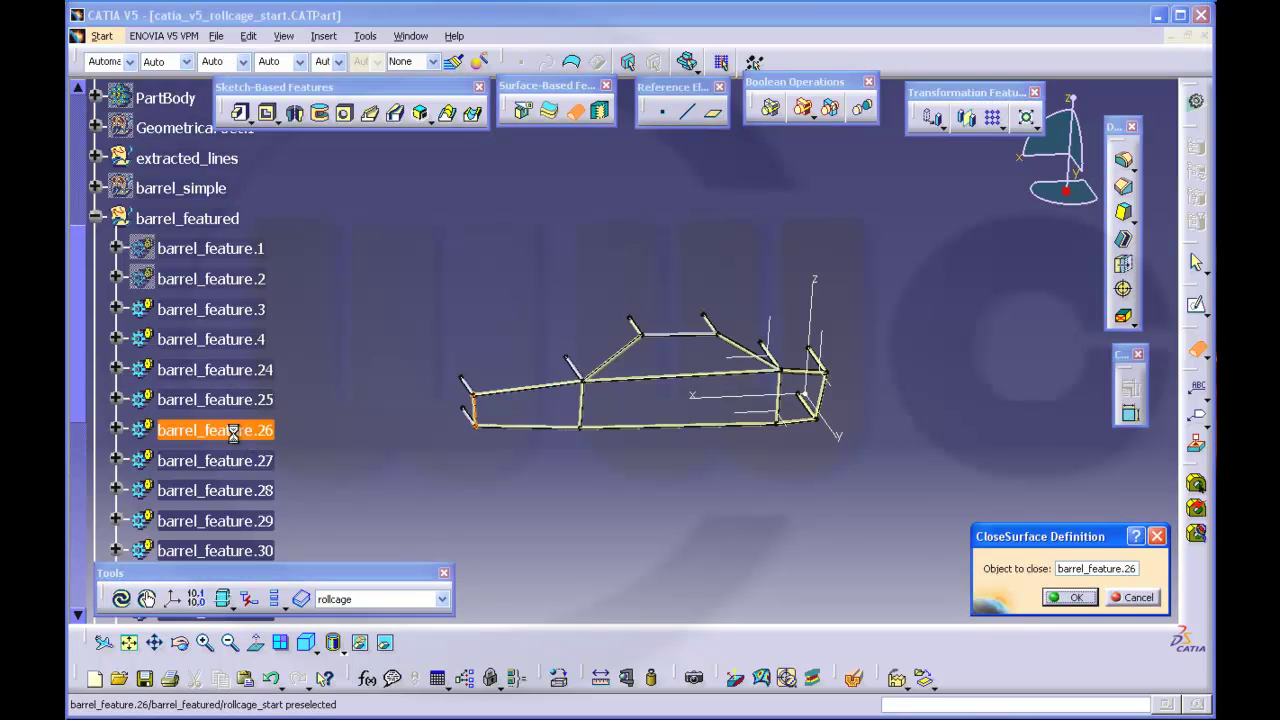
{"action": "left_click", "coordinate": [245, 492]}
{"action": "key", "text": "Return"}
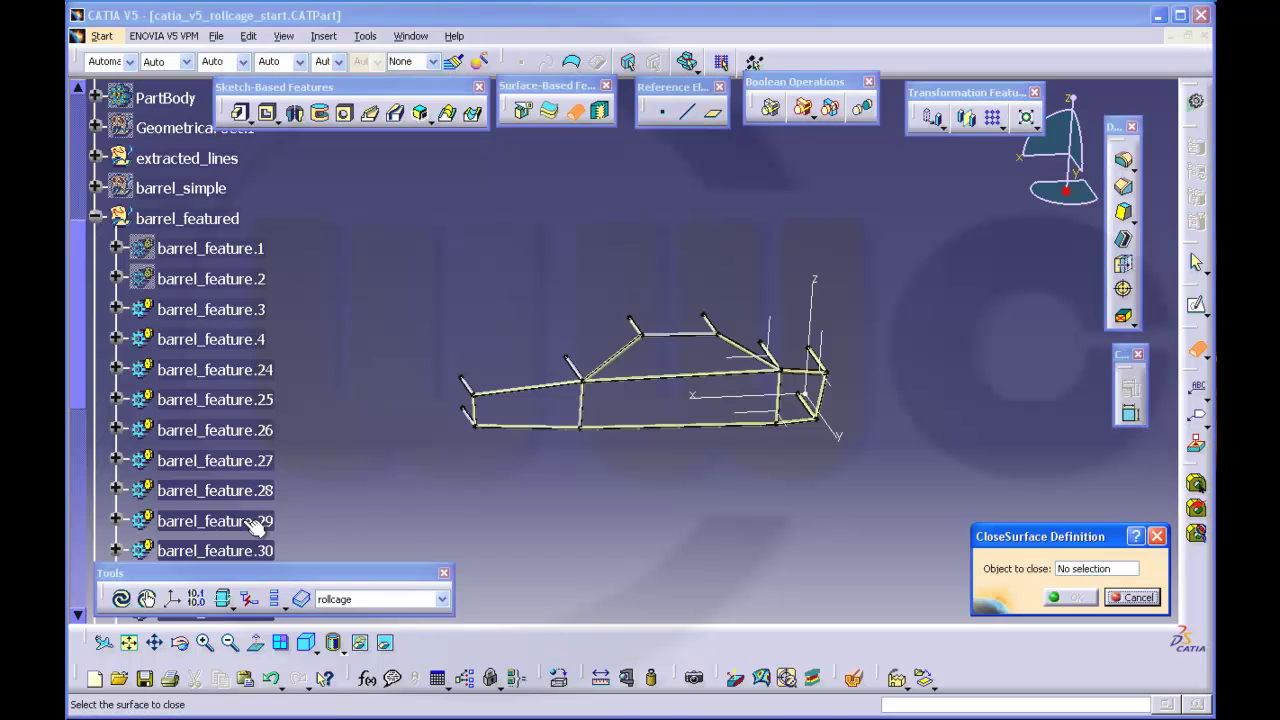
{"action": "left_click", "coordinate": [240, 522]}
{"action": "key", "text": "Return"}
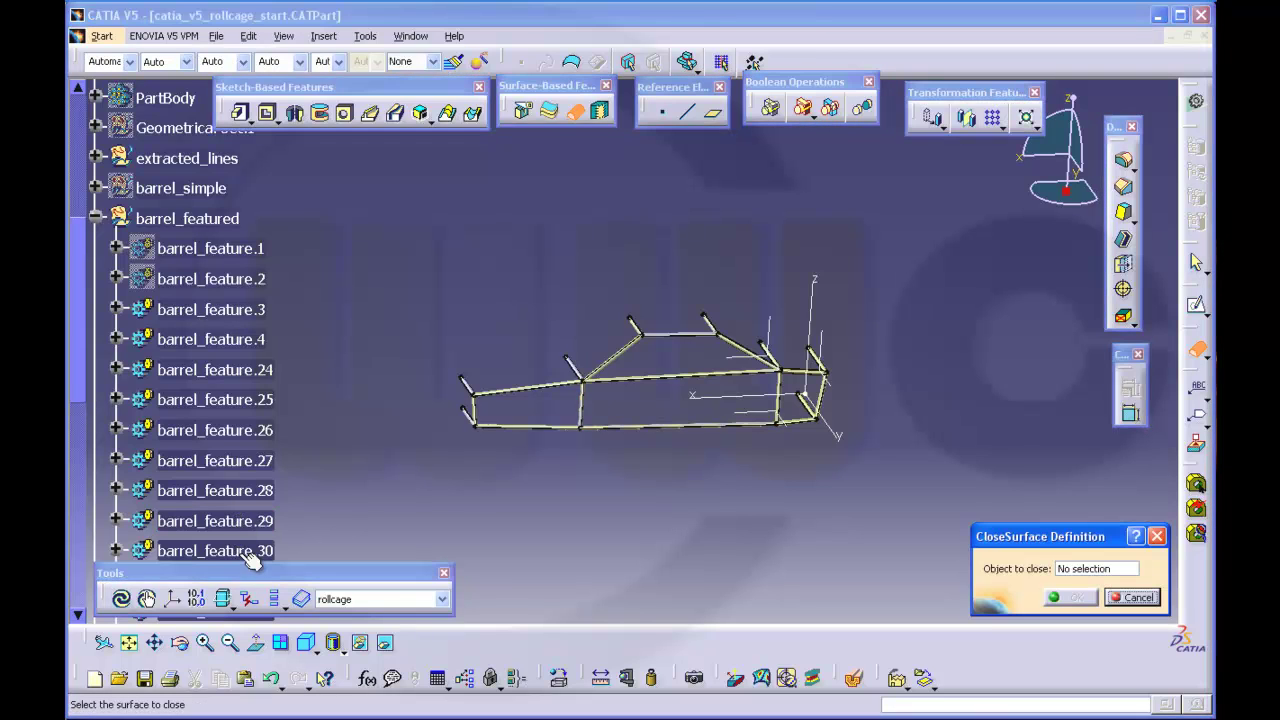
{"action": "key", "text": "Return"}
Step: Close the surfaces barrel_feature.31, barrel_feature.32 and barrel_feature.33 into solids
{"action": "left_click_drag", "start_coordinate": [79, 392], "coordinate": [80, 488]}
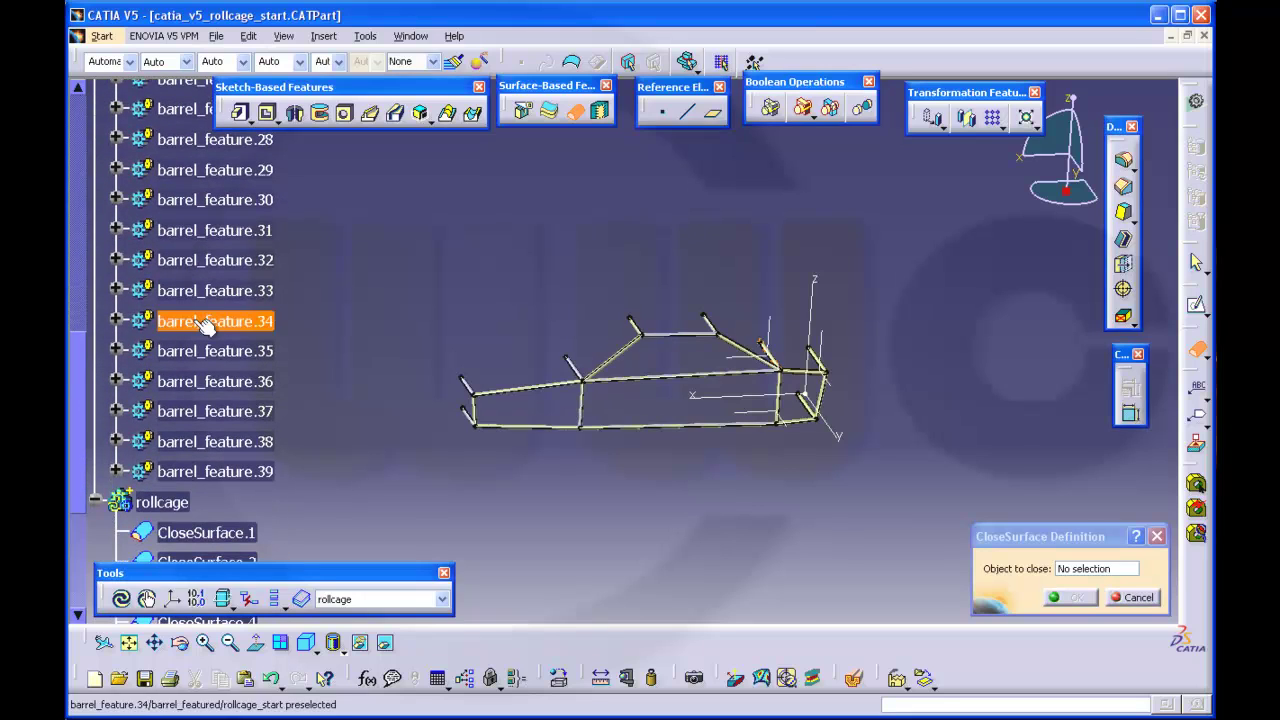
{"action": "left_click", "coordinate": [236, 229]}
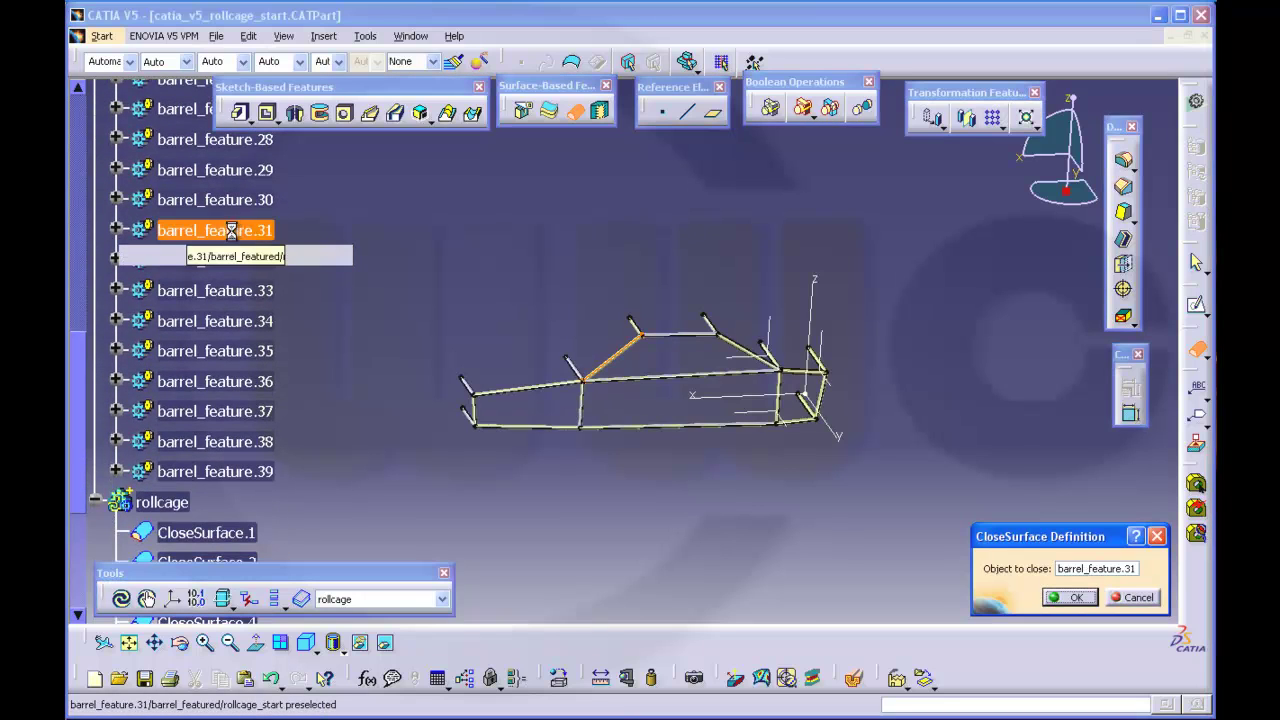
{"action": "key", "text": "Return"}
{"action": "left_click", "coordinate": [230, 261]}
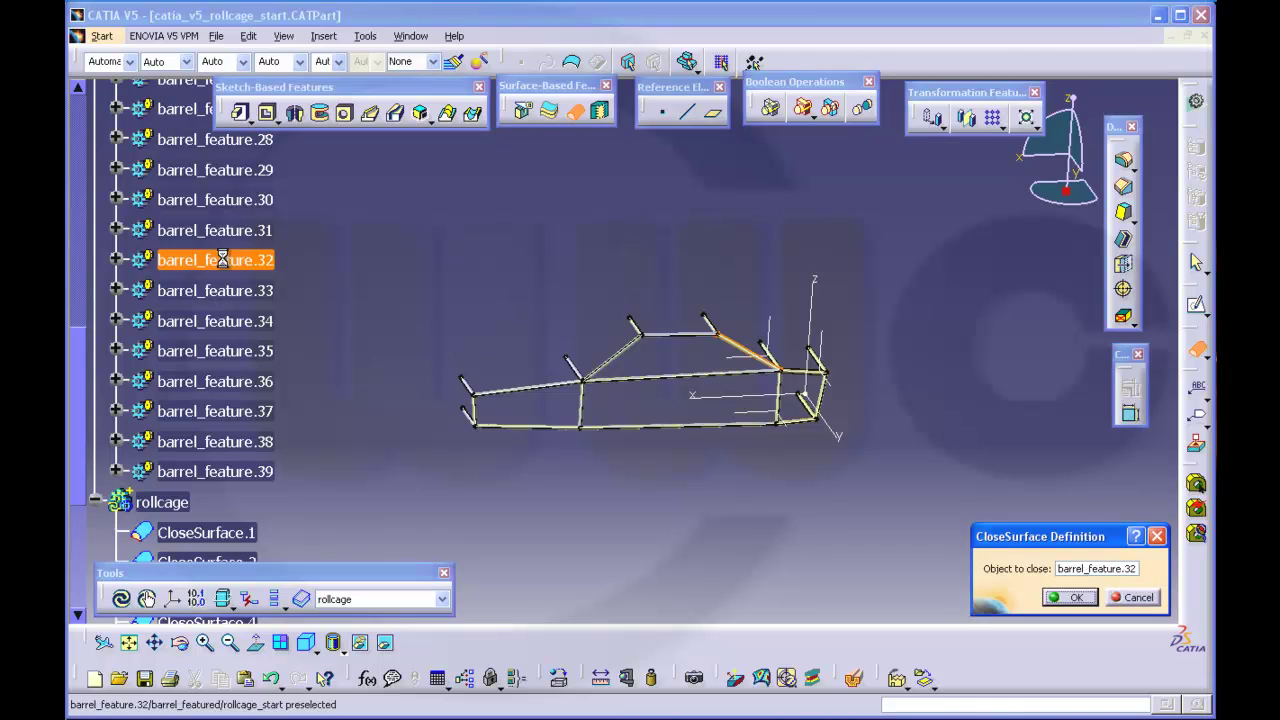
{"action": "key", "text": "Return"}
{"action": "left_click", "coordinate": [240, 292]}
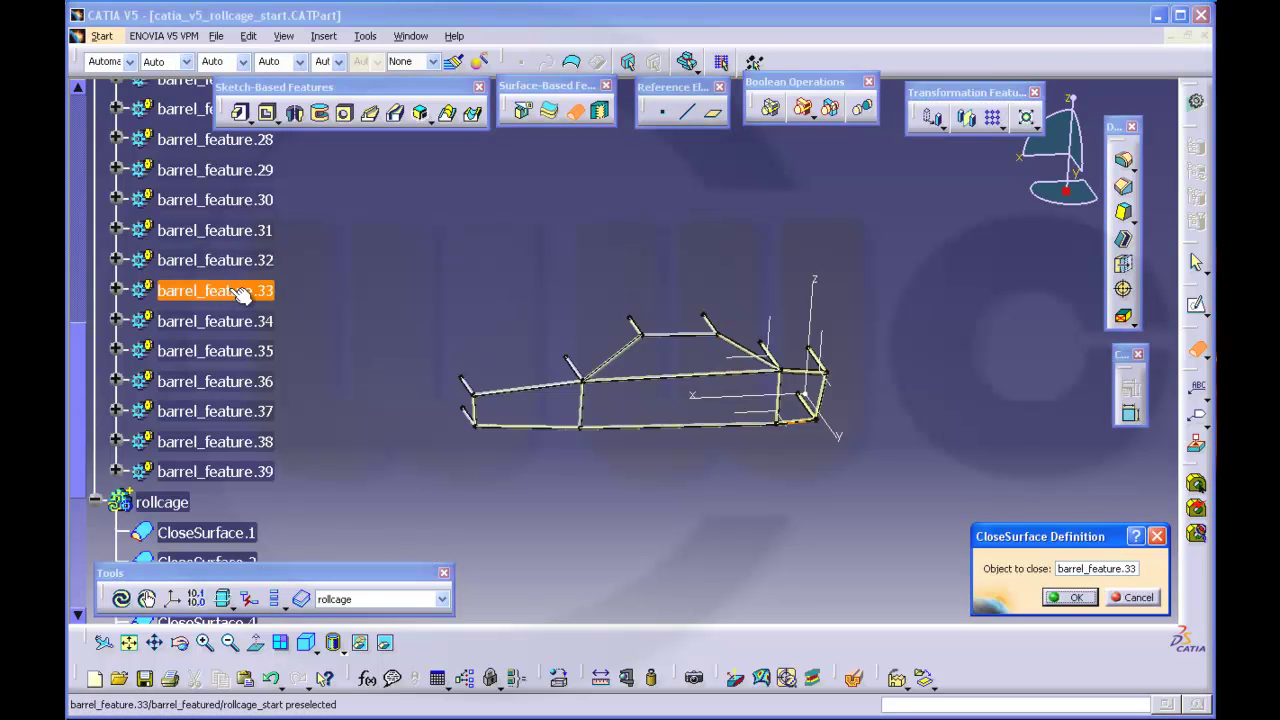
{"action": "key", "text": "Return"}
Step: Close the surfaces barrel_feature.34, barrel_feature.35 and barrel_feature.36 into solids
{"action": "left_click", "coordinate": [243, 330]}
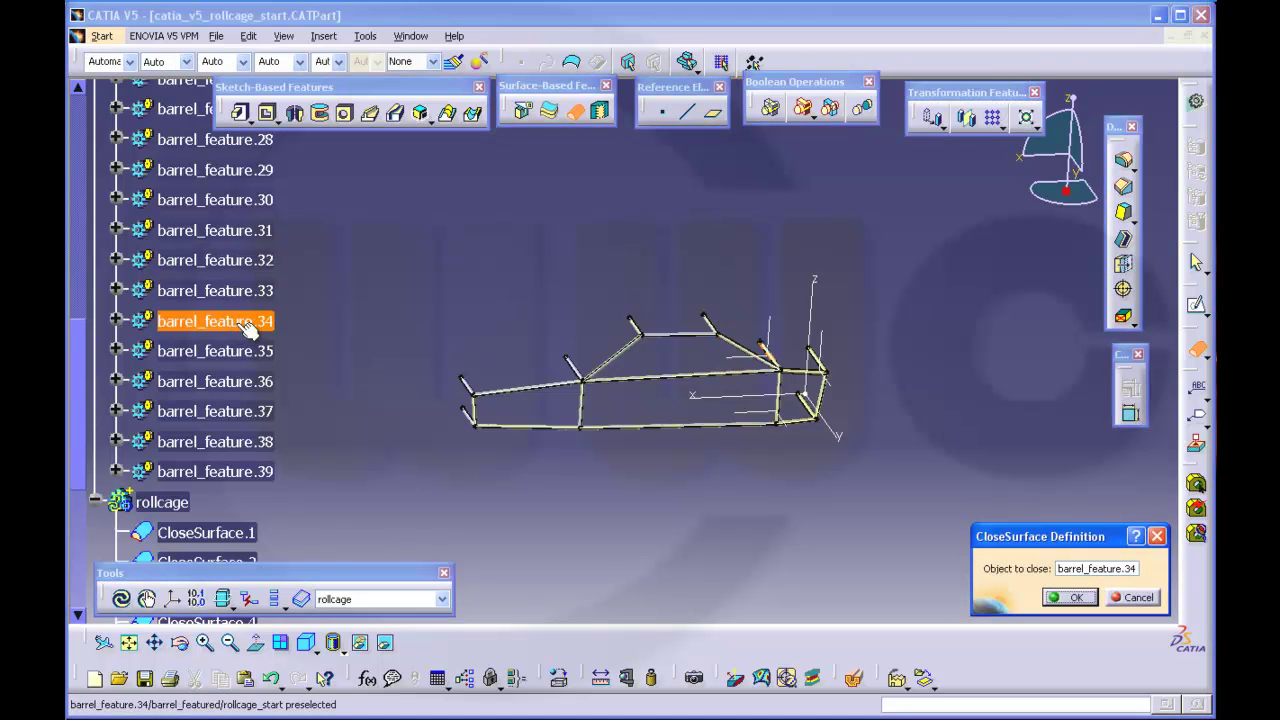
{"action": "key", "text": "Return"}
{"action": "left_click", "coordinate": [245, 355]}
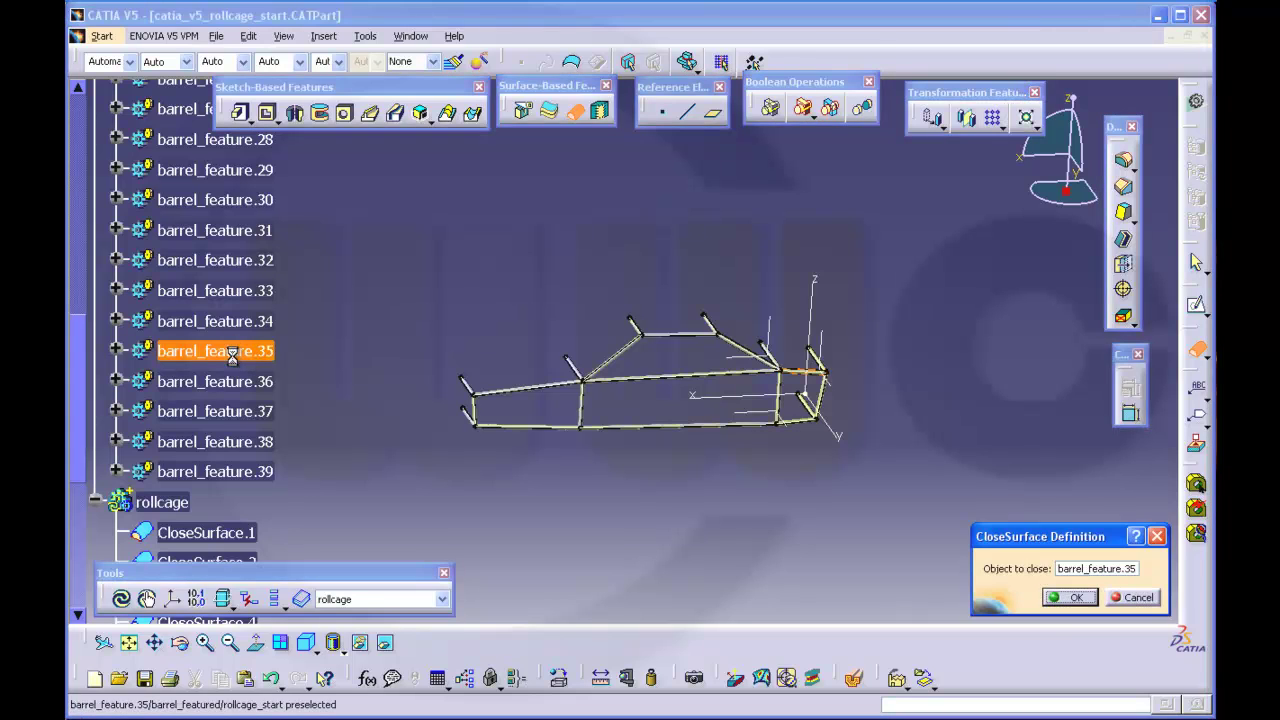
{"action": "key", "text": "Return"}
{"action": "left_click", "coordinate": [240, 381]}
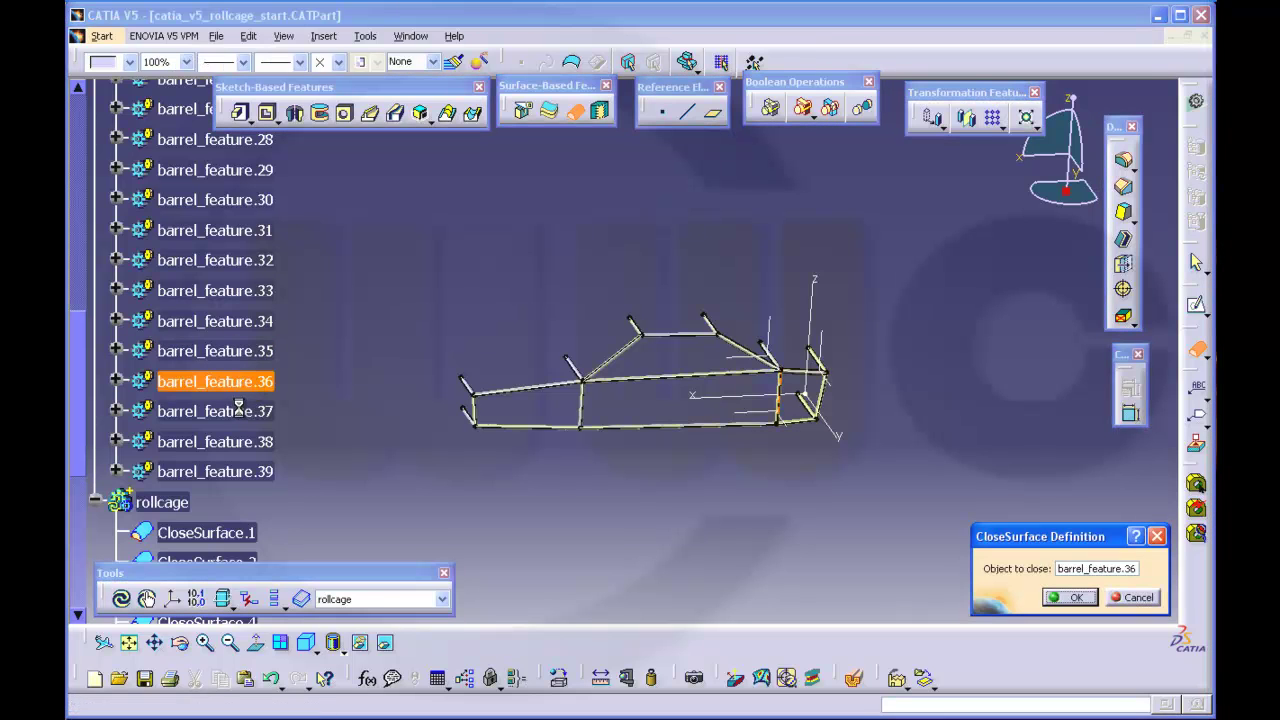
{"action": "key", "text": "Return"}
Step: Close the surfaces barrel_feature.37 and barrel_feature.38 into solids, and try to close barrel_feature.39
{"action": "left_click", "coordinate": [240, 410]}
{"action": "key", "text": "Return"}
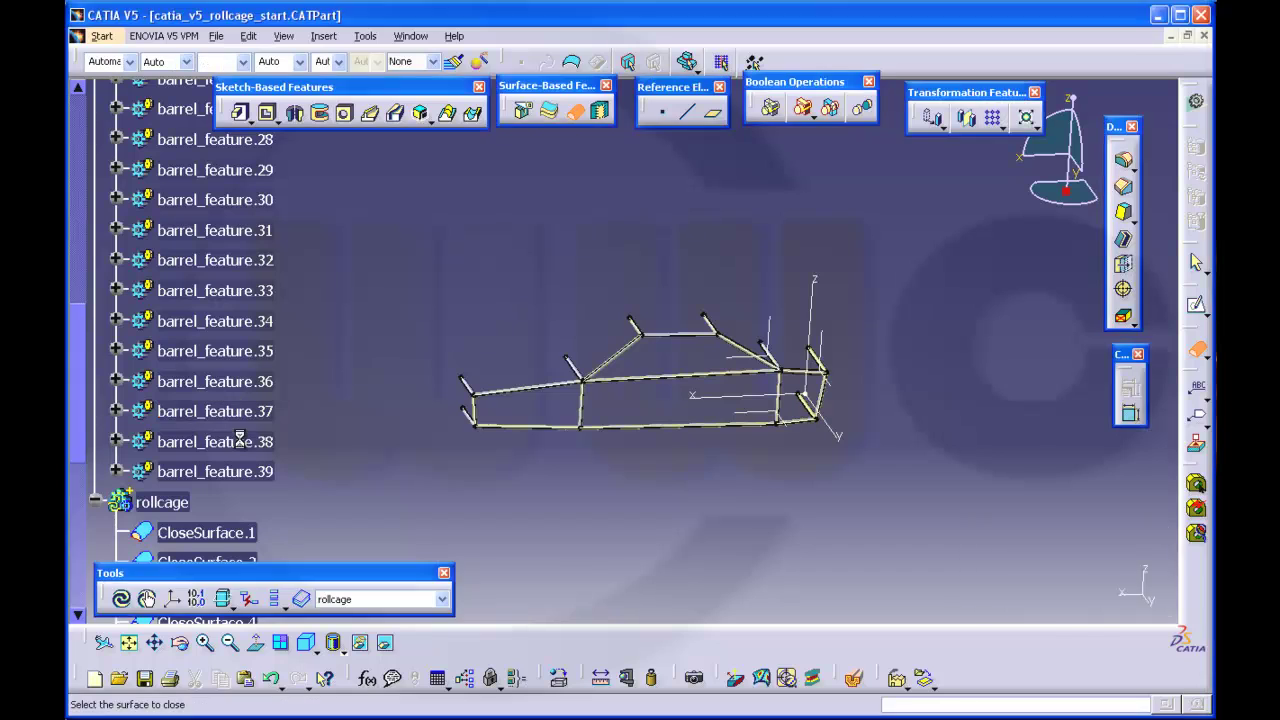
{"action": "left_click", "coordinate": [240, 441]}
{"action": "key", "text": "Return"}
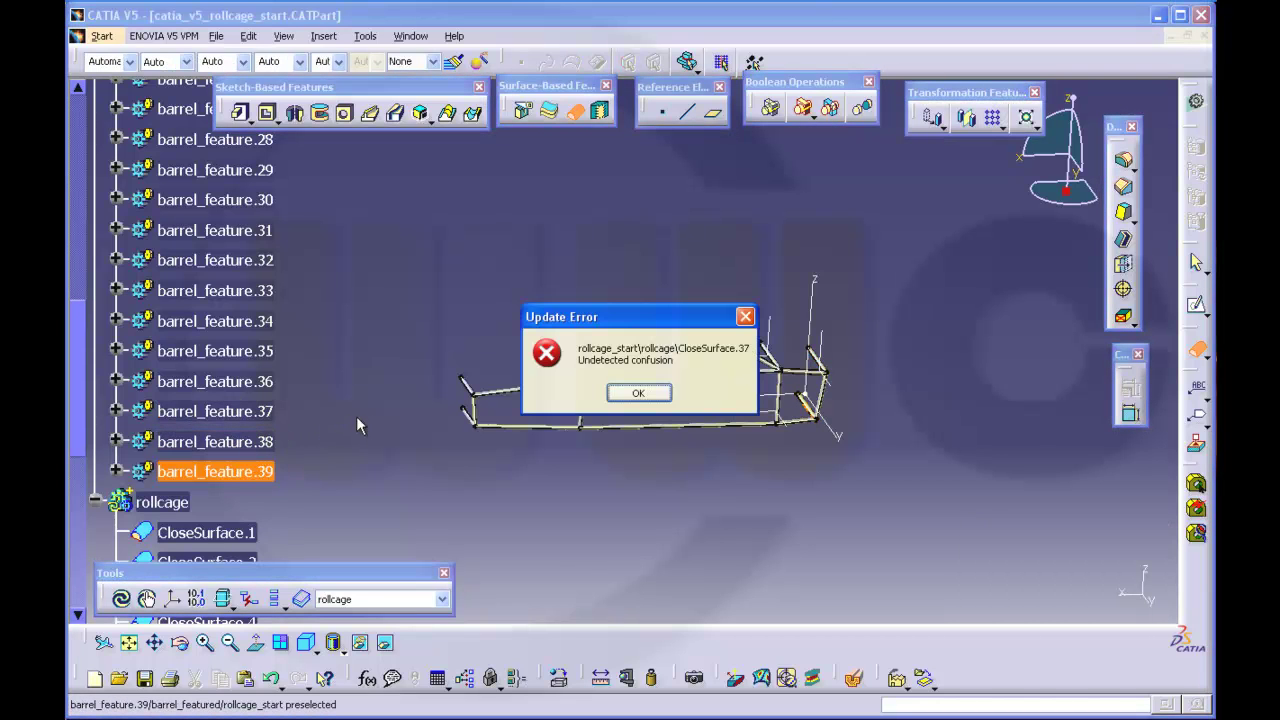
{"action": "left_click", "coordinate": [638, 393]}
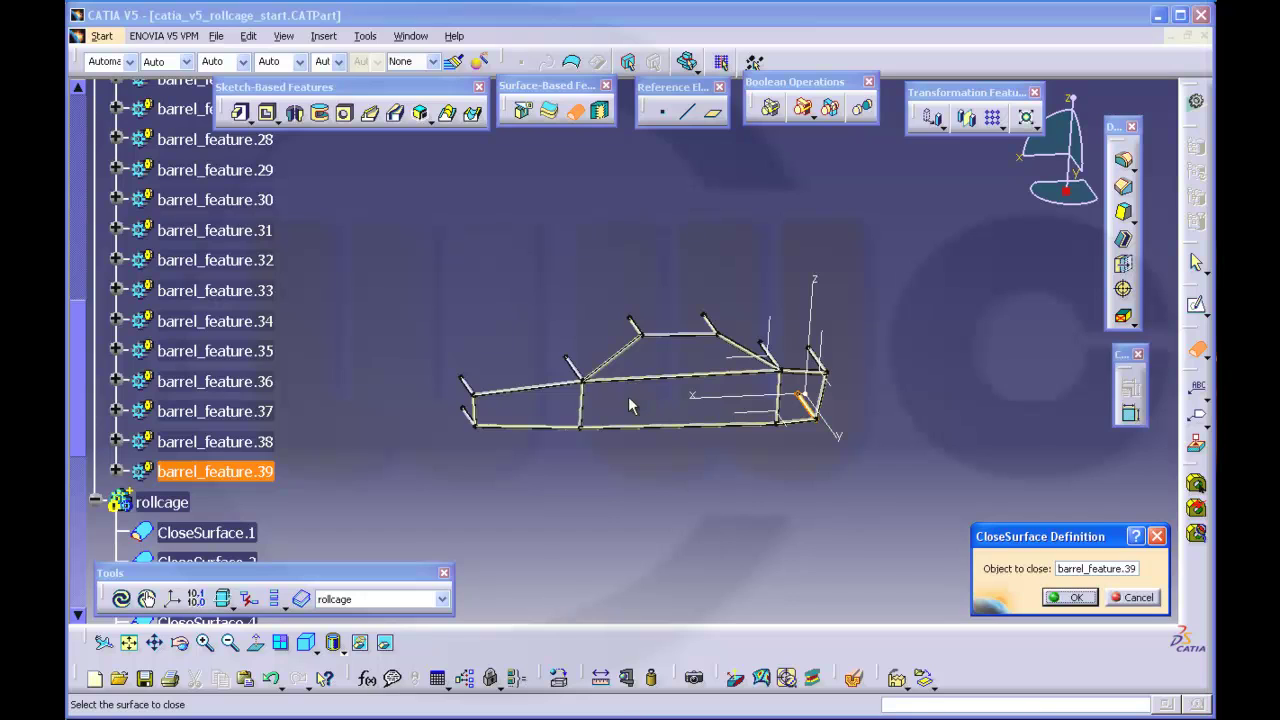
{"action": "left_click", "coordinate": [1133, 597]}
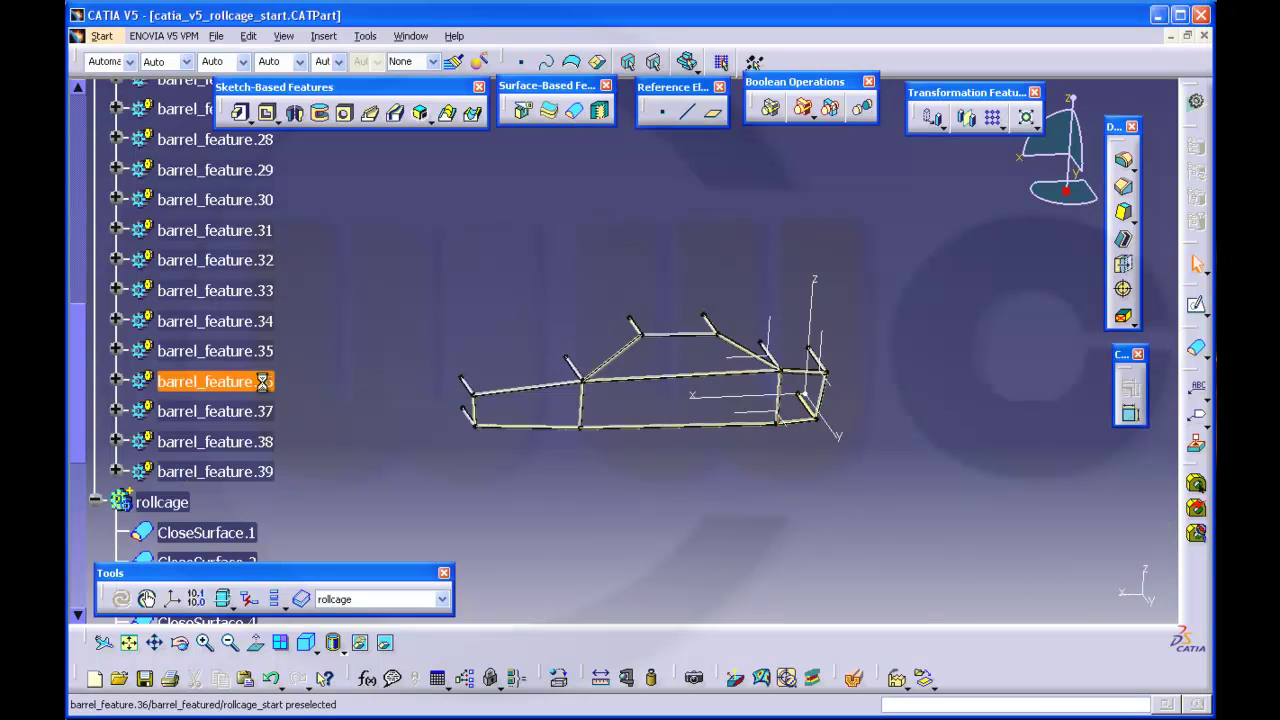
Step: Hide the tube surfaces barrel_feature.3 through barrel_feature.38
{"action": "left_click", "coordinate": [262, 441]}
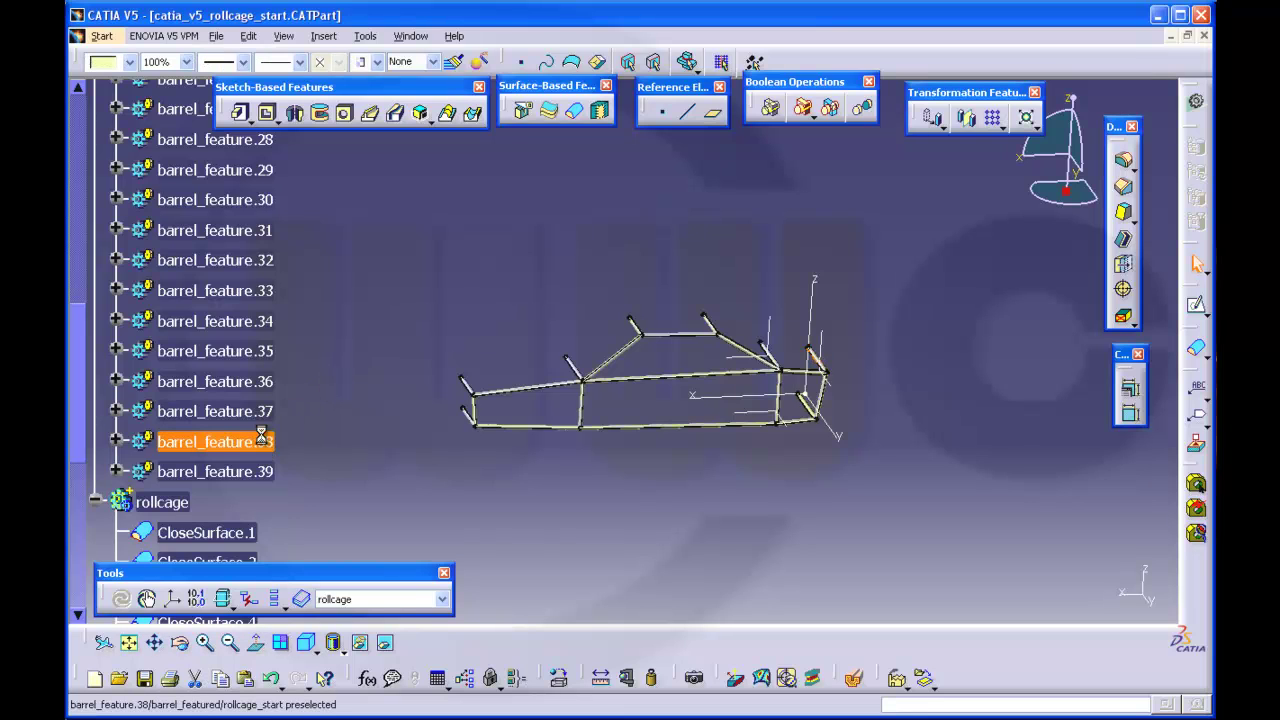
{"action": "scroll", "coordinate": [320, 358], "scroll_direction": "up", "scroll_amount": 1}
{"action": "scroll", "coordinate": [320, 348], "scroll_direction": "up", "scroll_amount": 2}
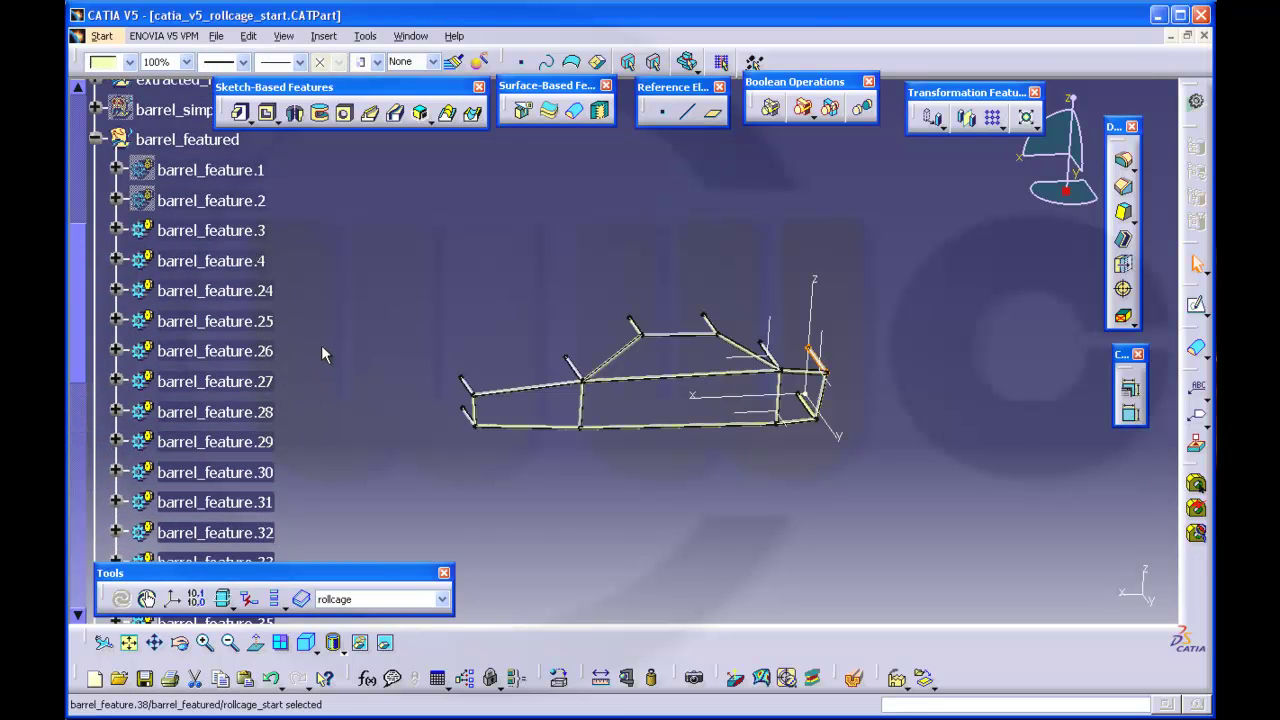
{"action": "left_click", "coordinate": [250, 232], "text": "shift"}
{"action": "right_click", "coordinate": [250, 232]}
{"action": "left_click", "coordinate": [282, 284]}
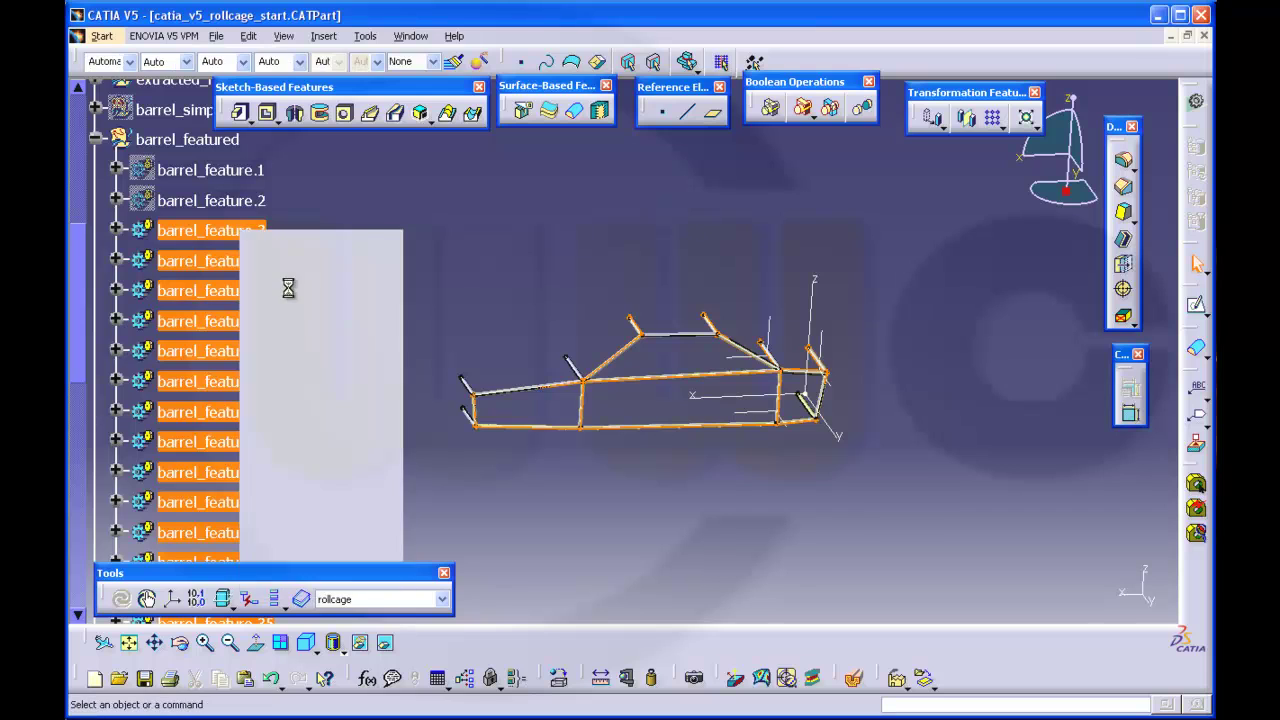
Step: Delete the tube surface barrel_feature.39 from the barrel_featured set
{"action": "middle_click_drag", "start_coordinate": [566, 417], "coordinate": [383, 465]}
{"action": "scroll", "coordinate": [365, 457], "scroll_direction": "down", "scroll_amount": 4}
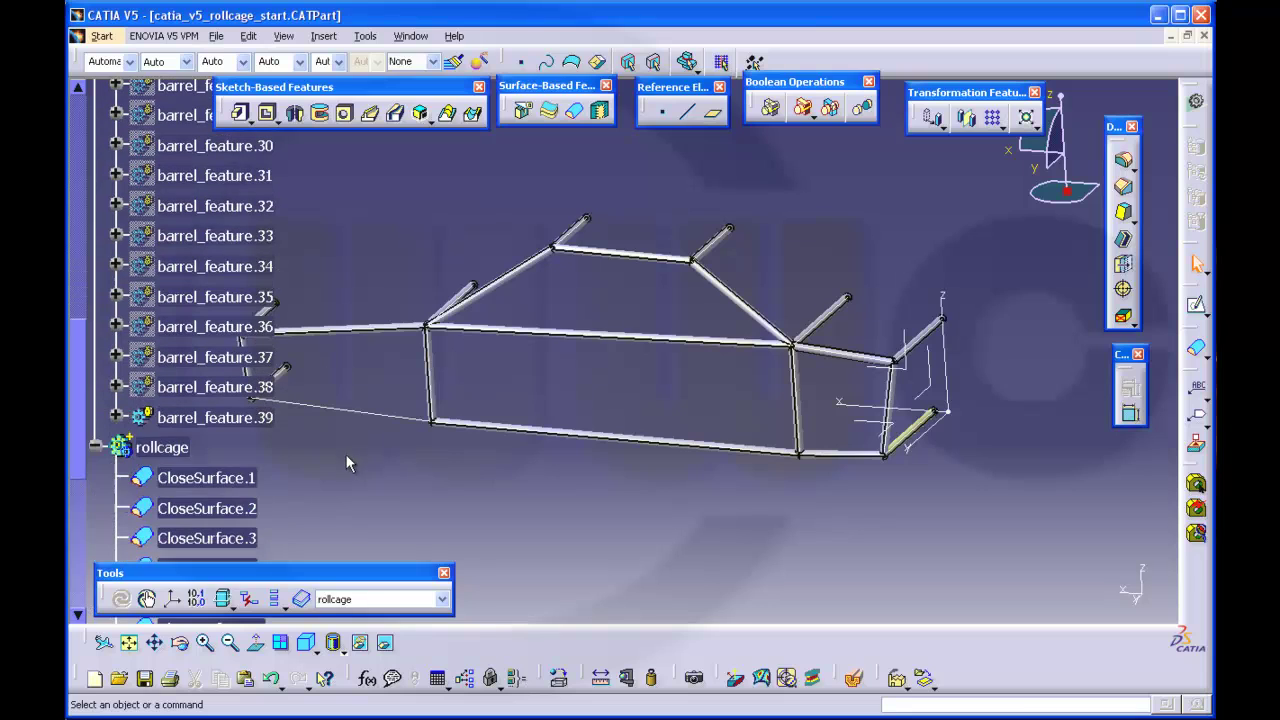
{"action": "right_click", "coordinate": [224, 415]}
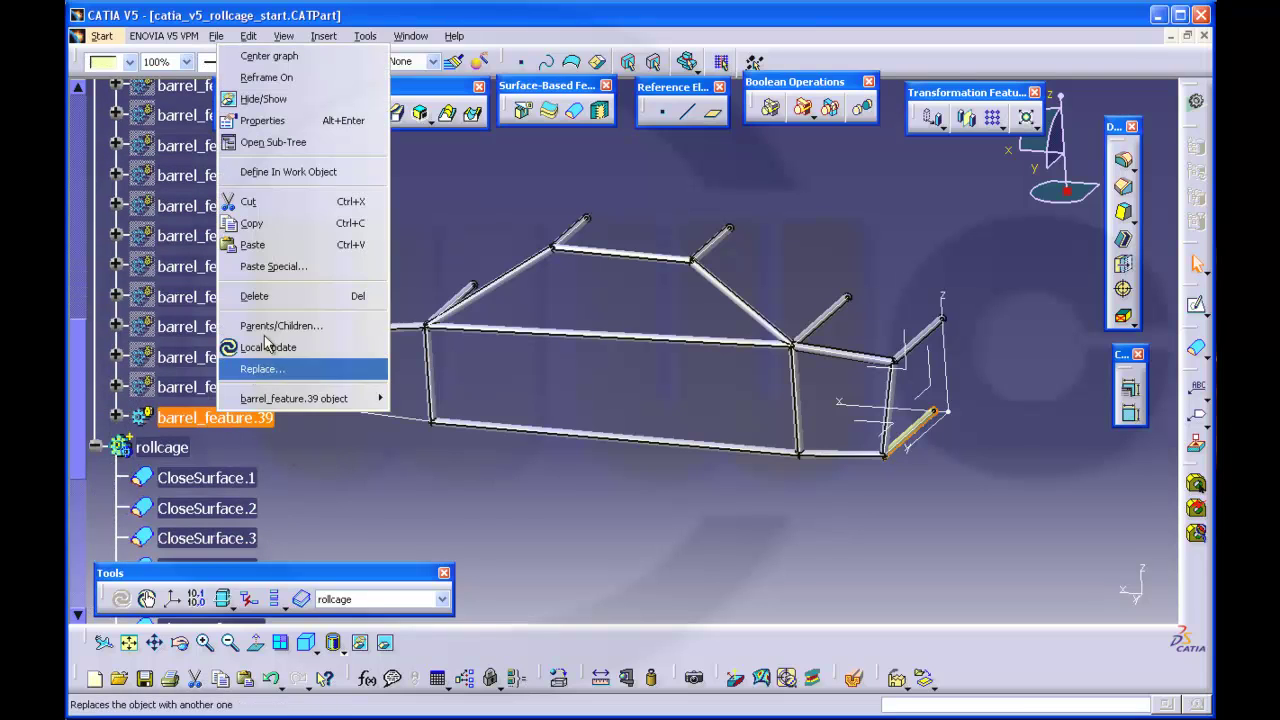
{"action": "left_click", "coordinate": [258, 296]}
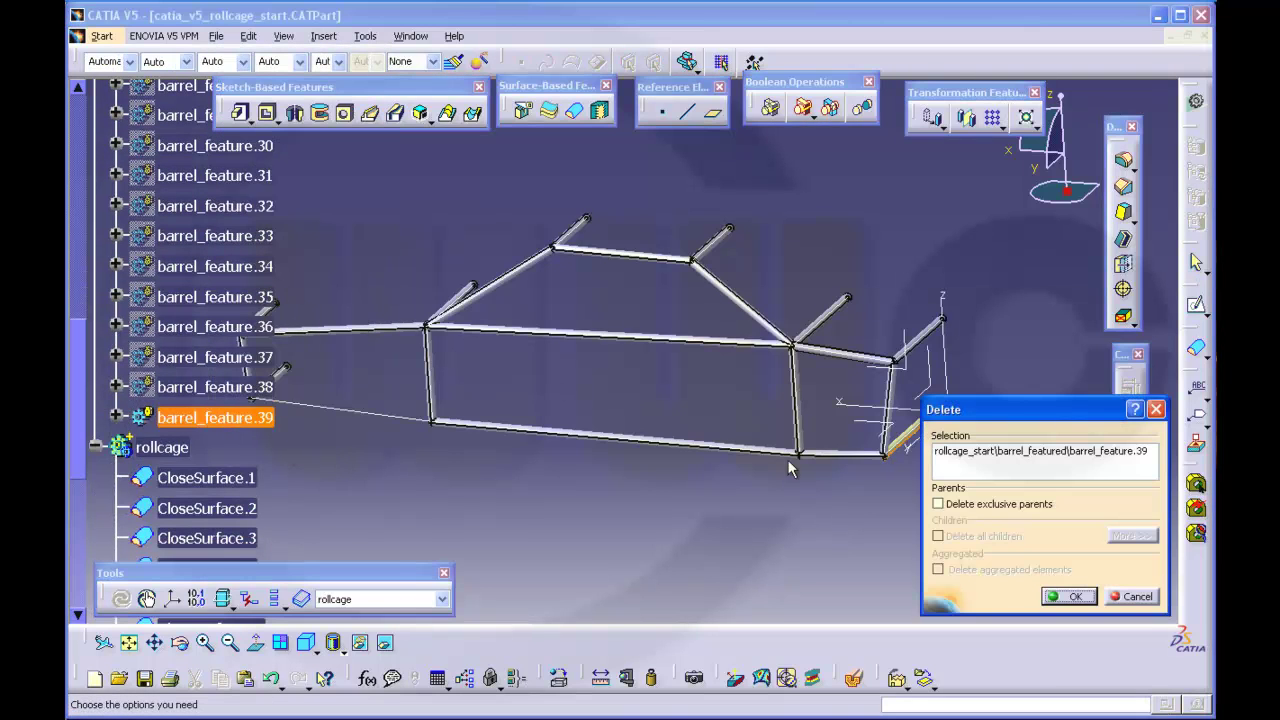
{"action": "left_click", "coordinate": [1072, 596]}
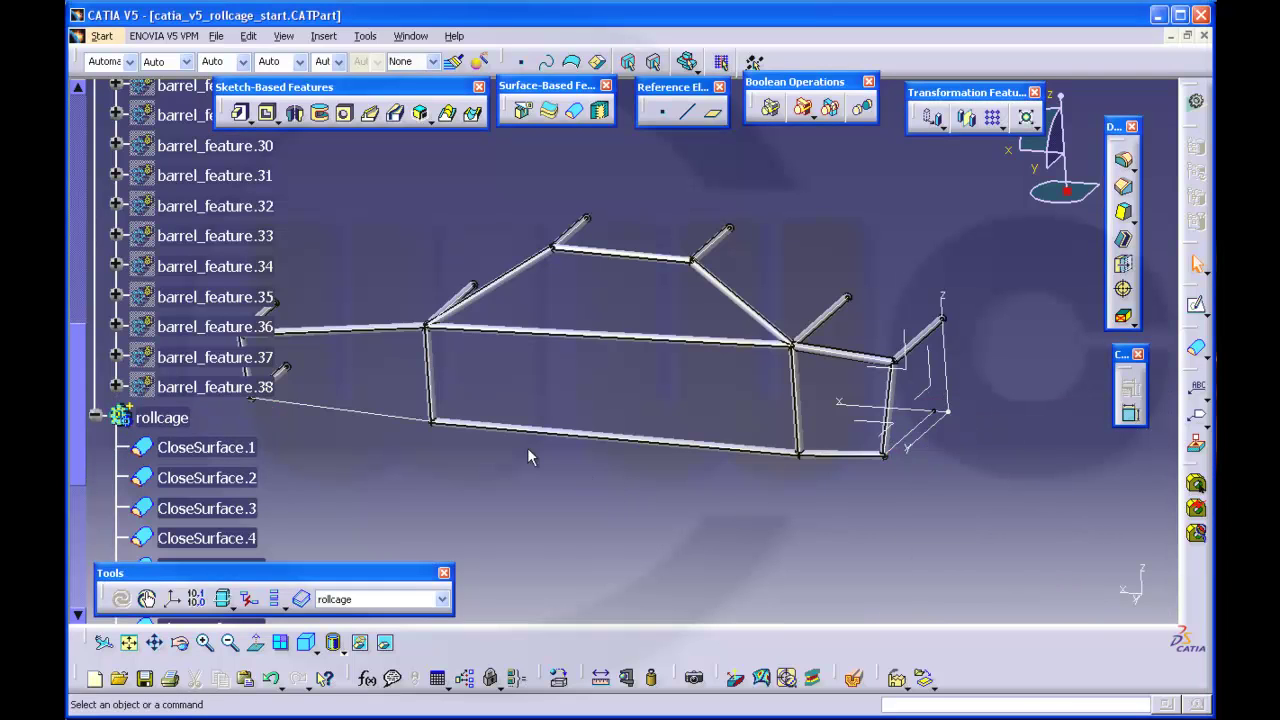
Step: Make the barrel_featured geometrical set the in-work object
{"action": "middle_click_drag", "start_coordinate": [527, 447], "coordinate": [600, 385]}
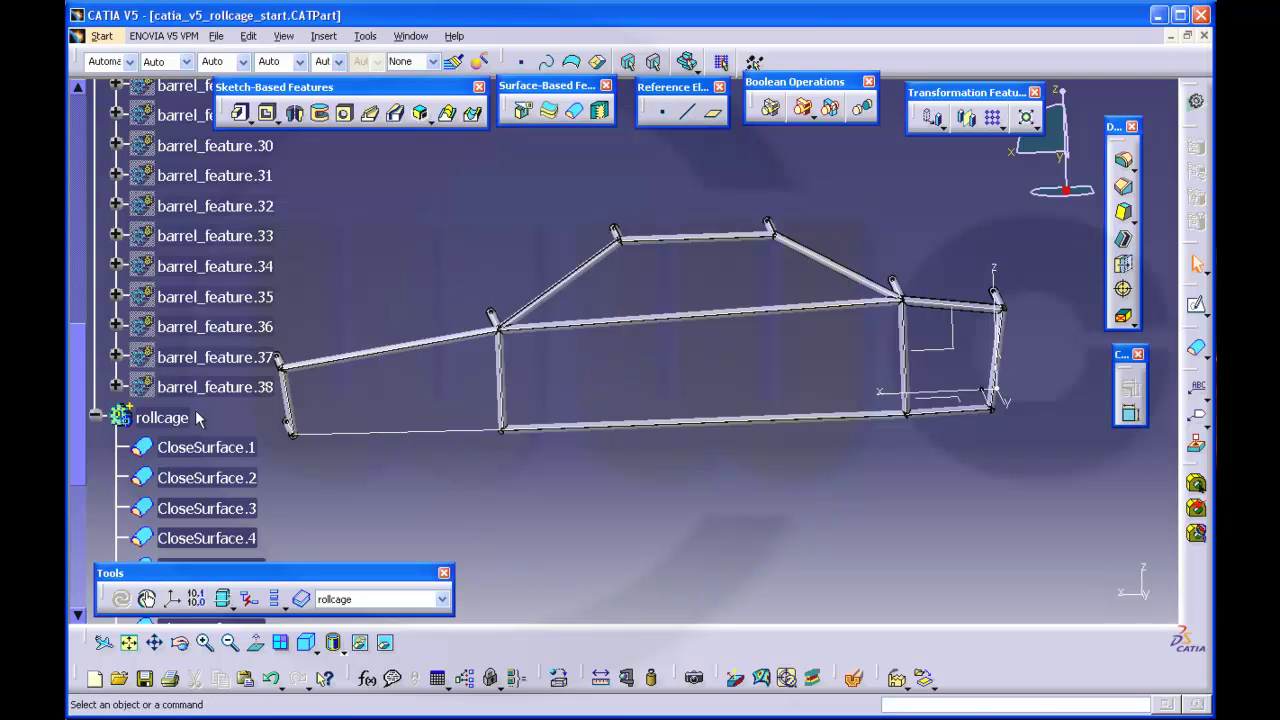
{"action": "scroll", "coordinate": [223, 334], "scroll_direction": "up", "scroll_amount": 5}
{"action": "left_click", "coordinate": [200, 248]}
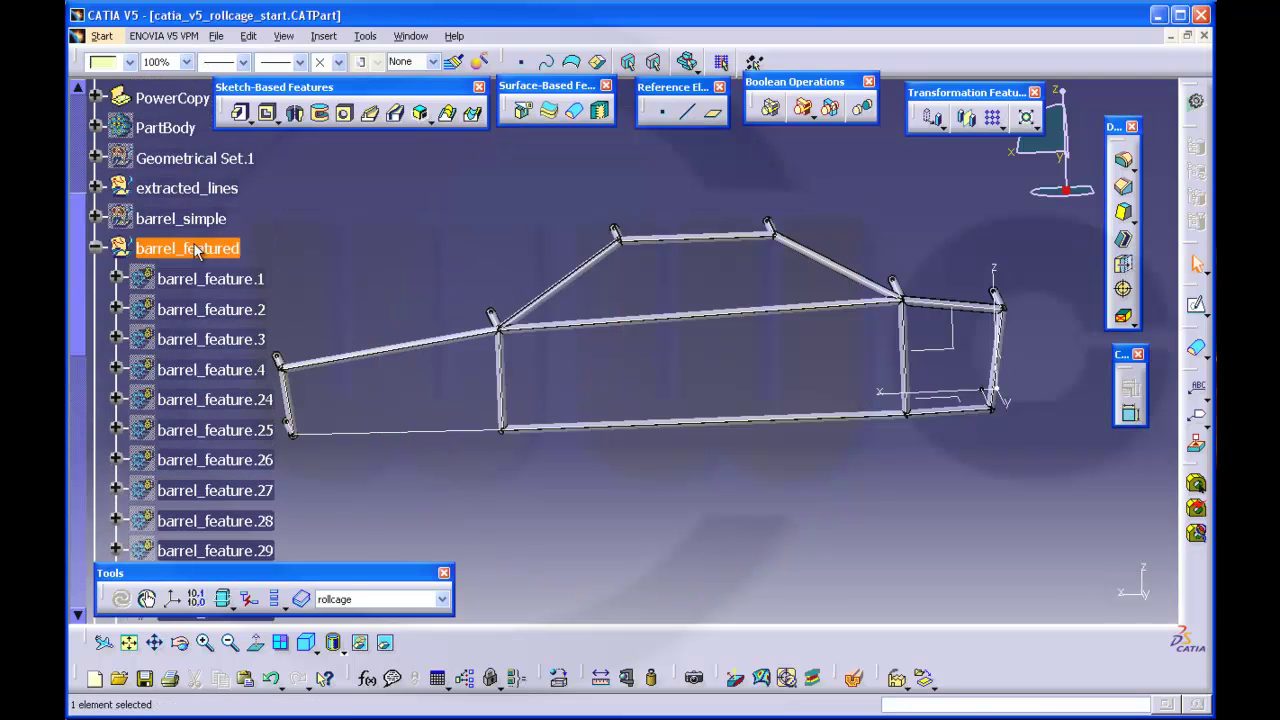
{"action": "right_click", "coordinate": [200, 248]}
{"action": "left_click", "coordinate": [300, 371]}
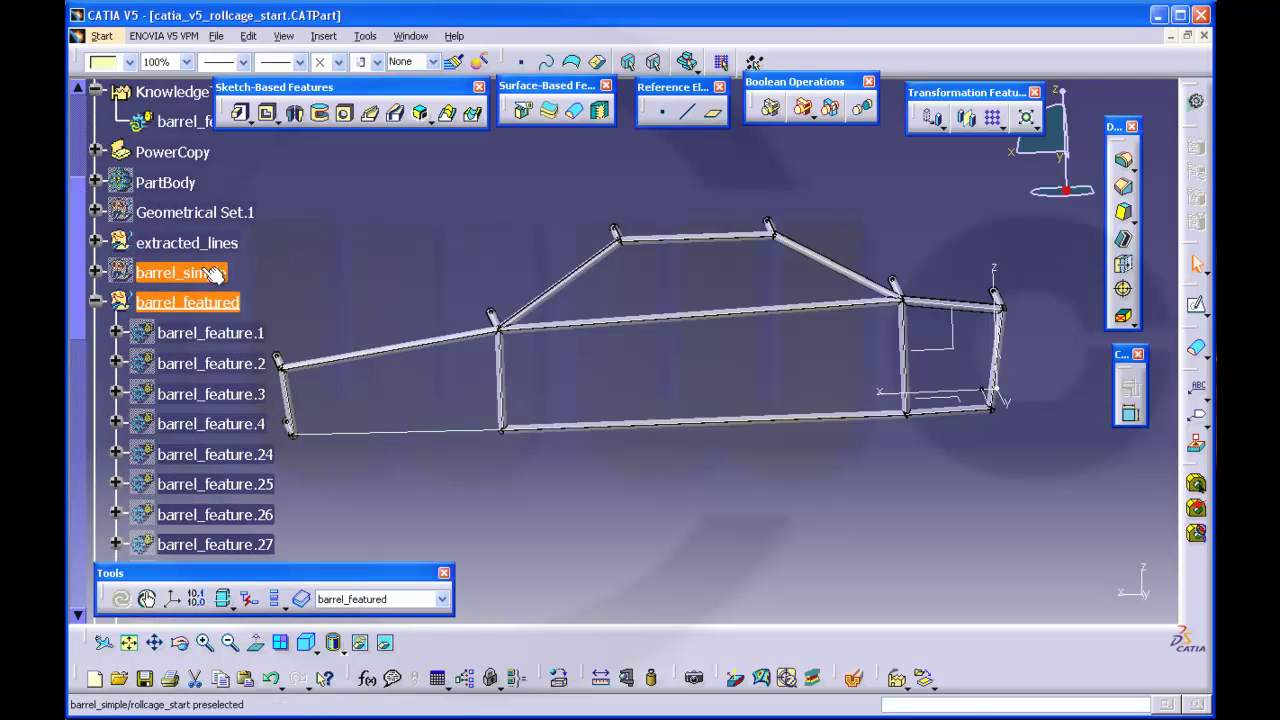
Step: Instantiate the barrel_feature template on the bare lower line Extract.14, using the Absolute Axis System as its second input
{"action": "scroll", "coordinate": [155, 262], "scroll_direction": "up", "scroll_amount": 3}
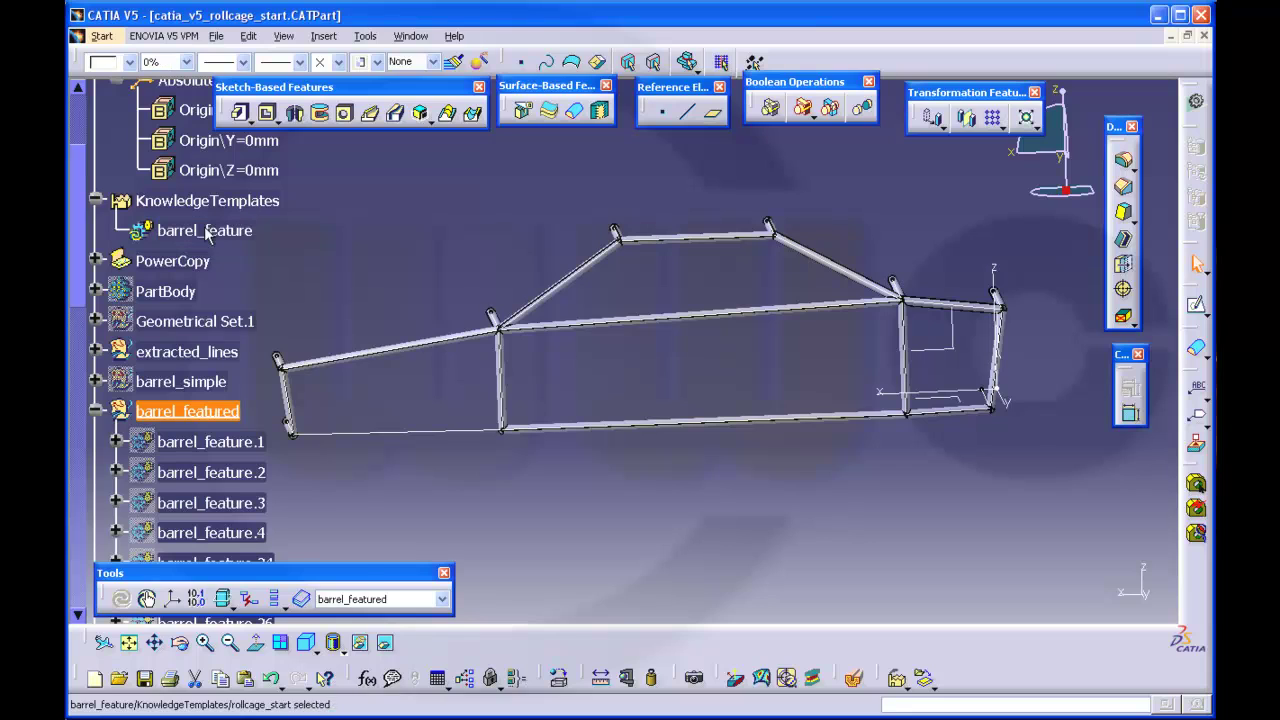
{"action": "right_click", "coordinate": [205, 231]}
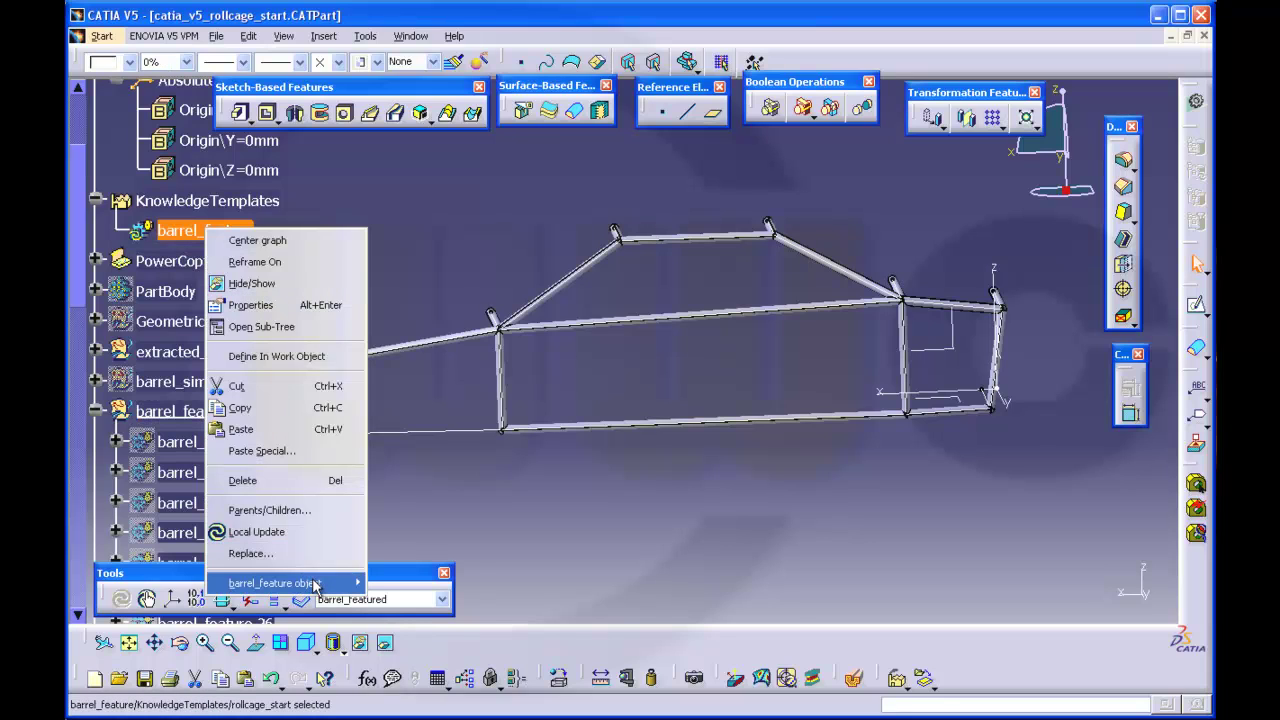
{"action": "mouse_move", "coordinate": [315, 584]}
{"action": "left_click", "coordinate": [415, 612]}
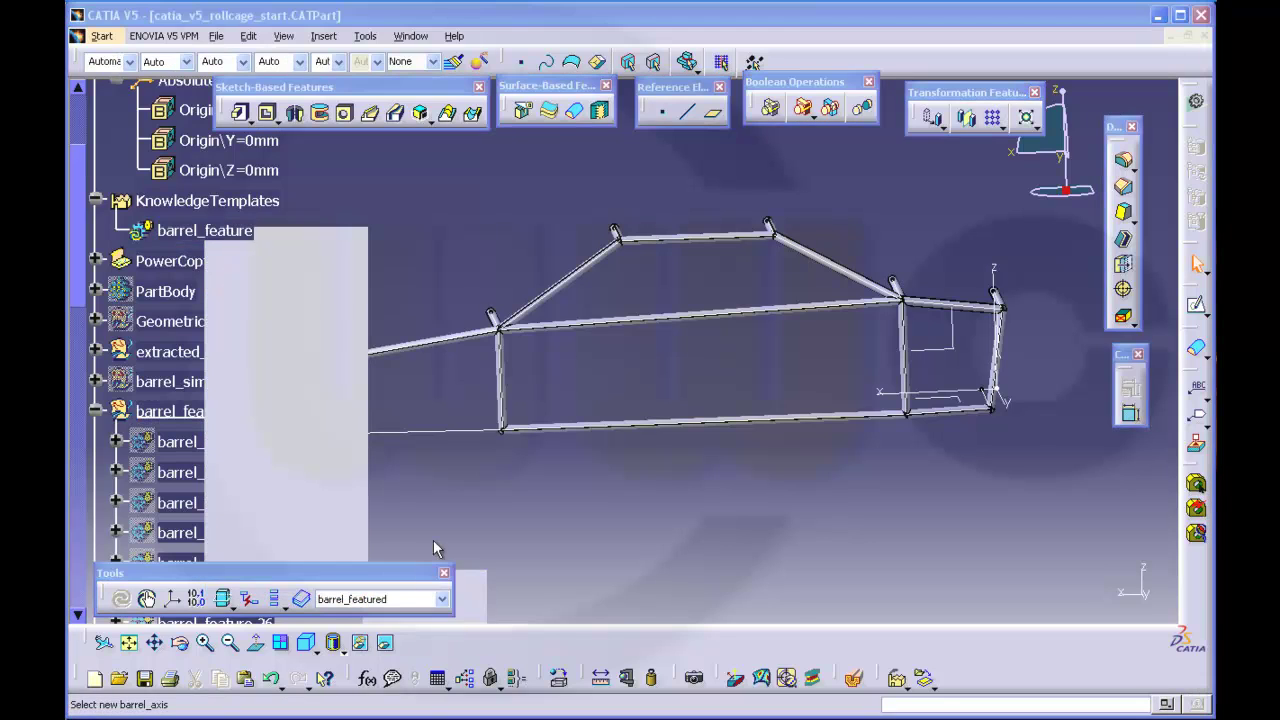
{"action": "middle_click_drag", "start_coordinate": [576, 484], "coordinate": [686, 466]}
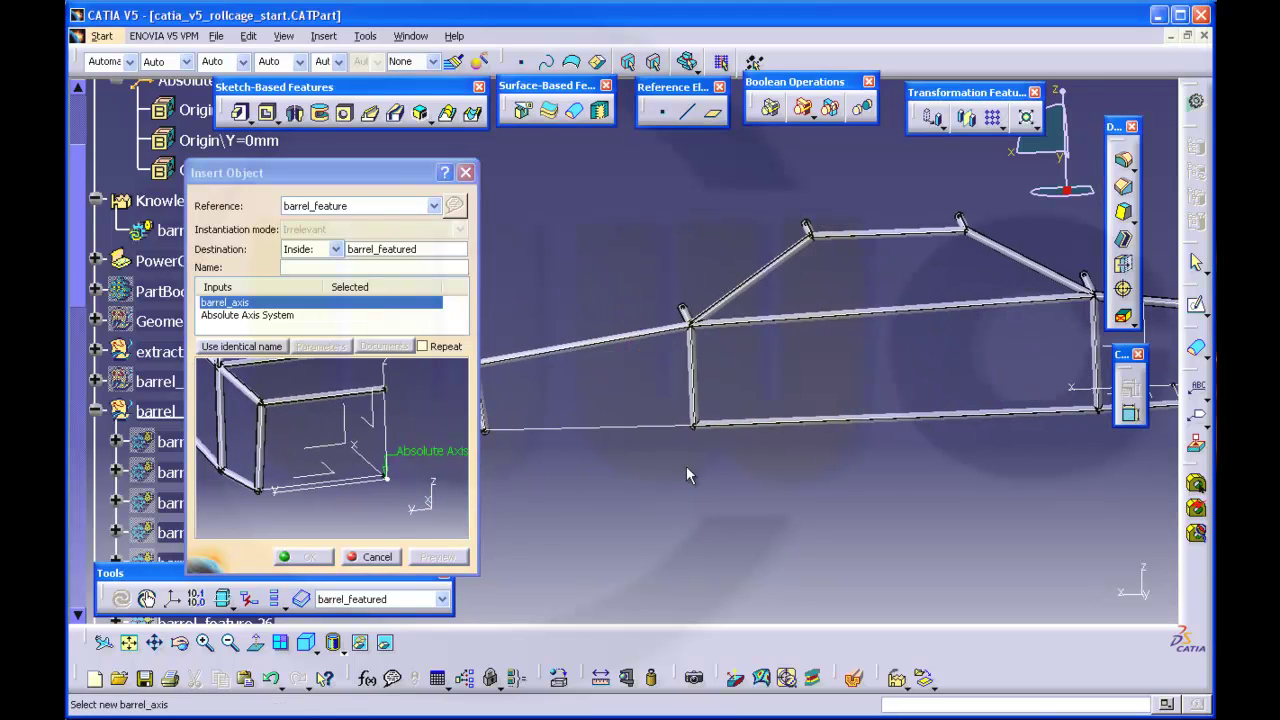
{"action": "left_click", "coordinate": [651, 430]}
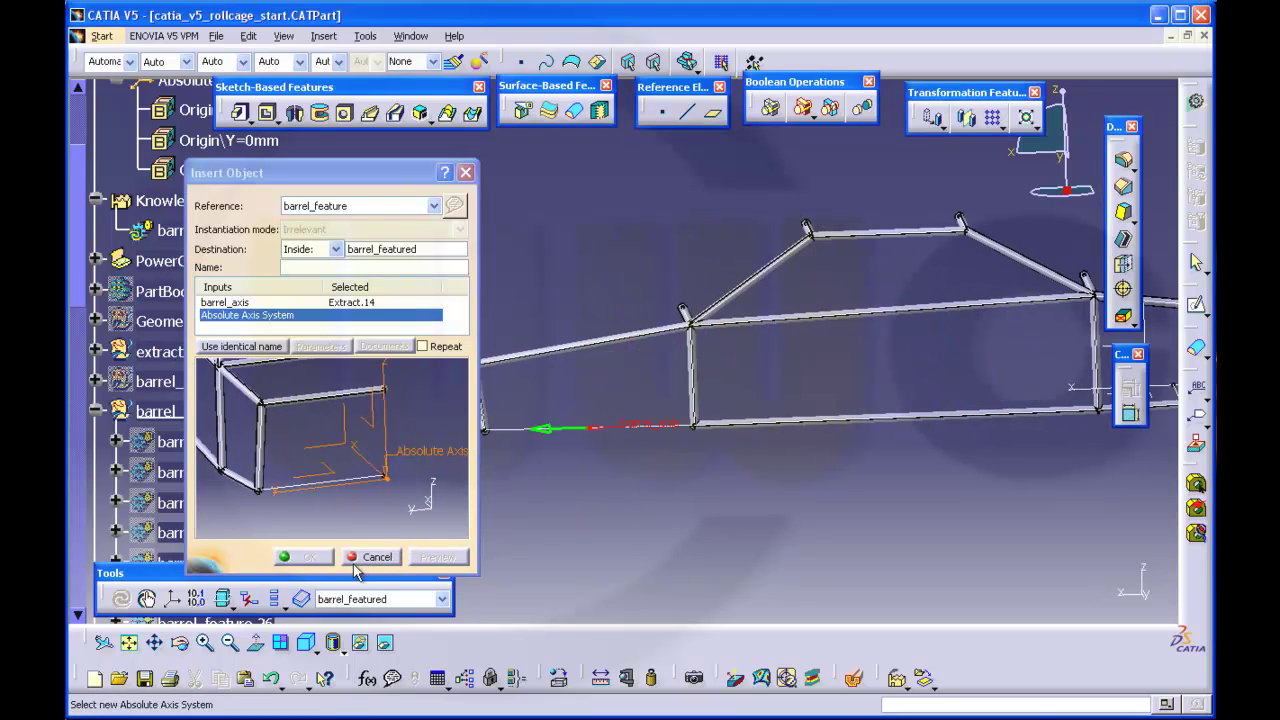
{"action": "scroll", "coordinate": [184, 208], "scroll_direction": "up", "scroll_amount": 2}
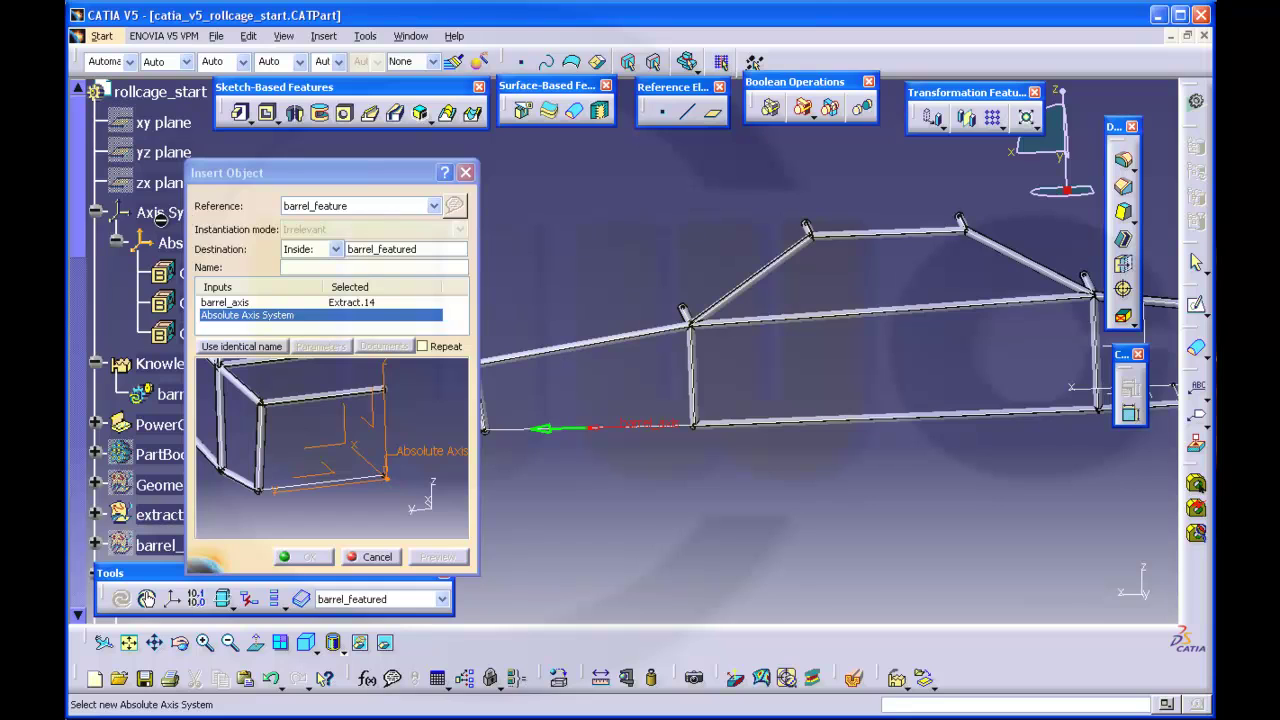
{"action": "left_click", "coordinate": [166, 243]}
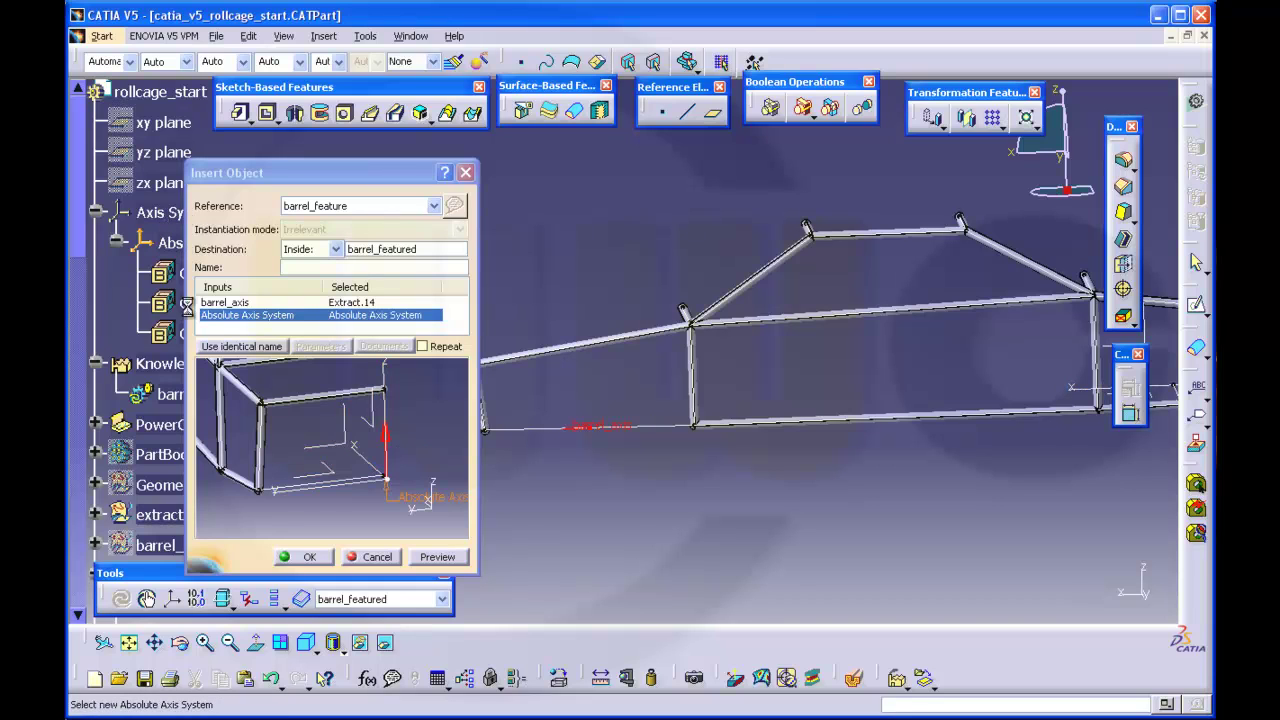
{"action": "left_click", "coordinate": [302, 557]}
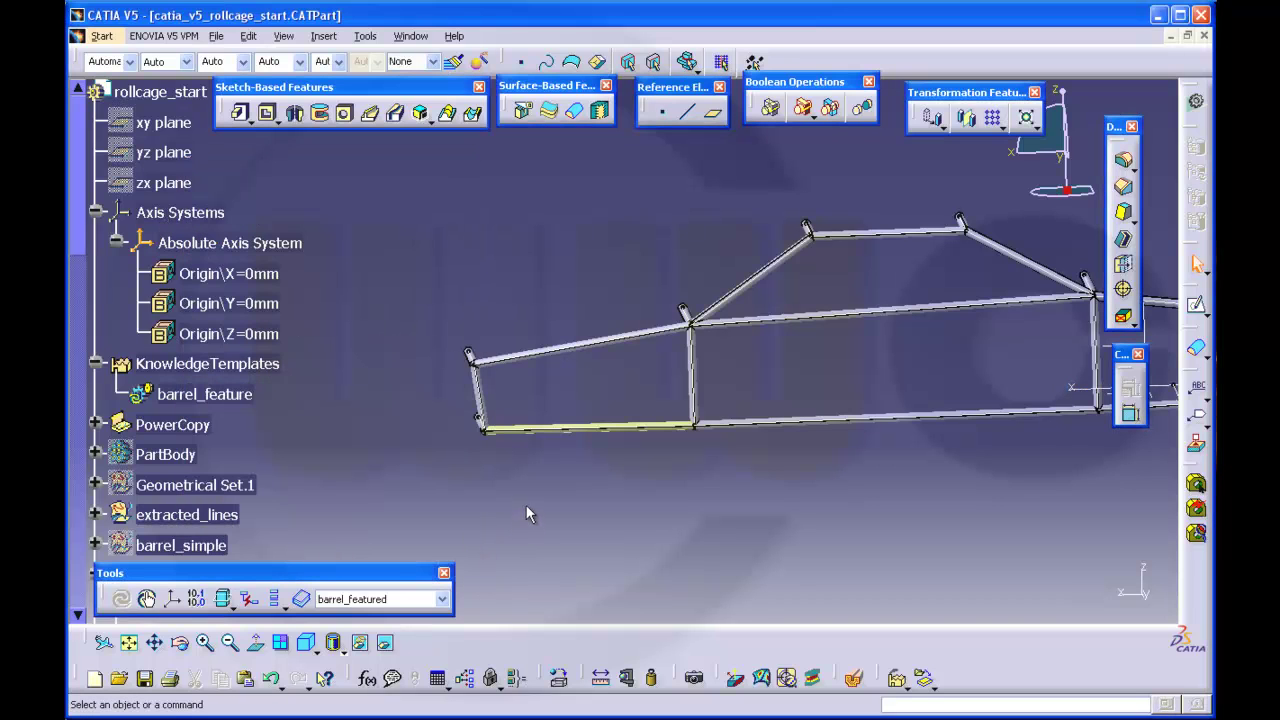
Step: Make the rollcage body the in-work object and close the surface barrel_feature.41 into a solid
{"action": "scroll", "coordinate": [303, 460], "scroll_direction": "down", "scroll_amount": 15}
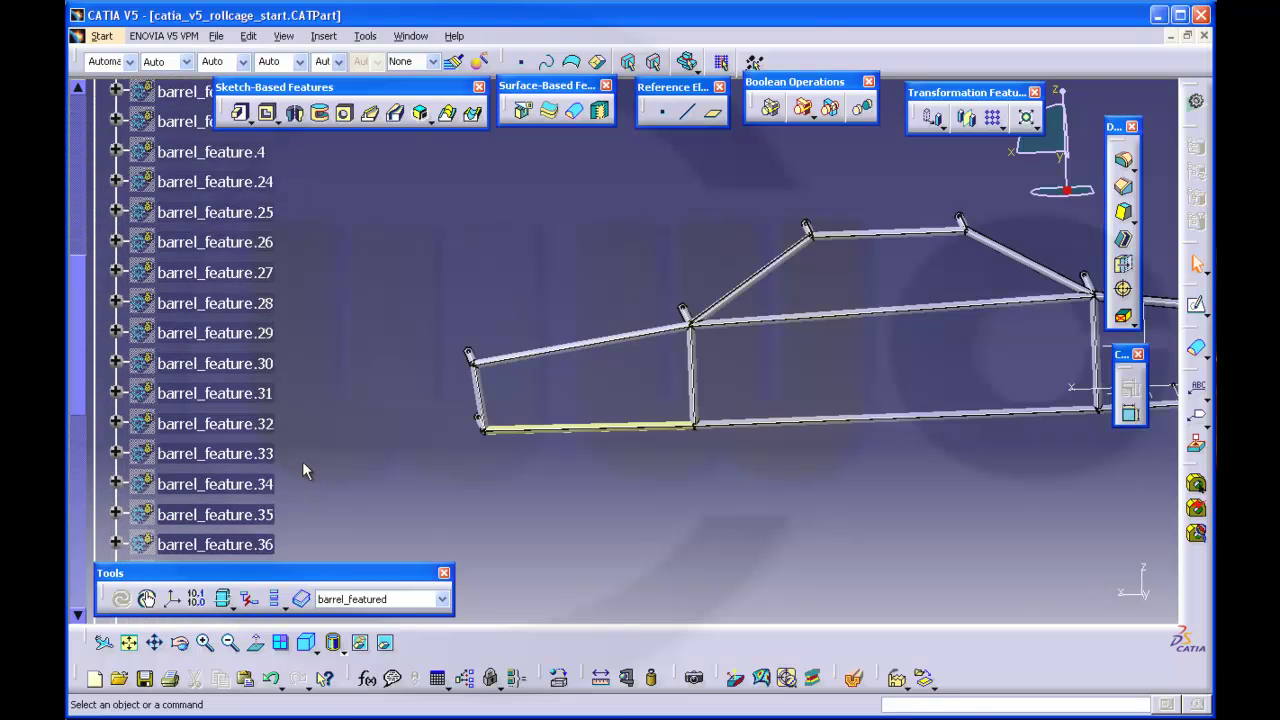
{"action": "left_click", "coordinate": [162, 502]}
{"action": "right_click", "coordinate": [162, 502]}
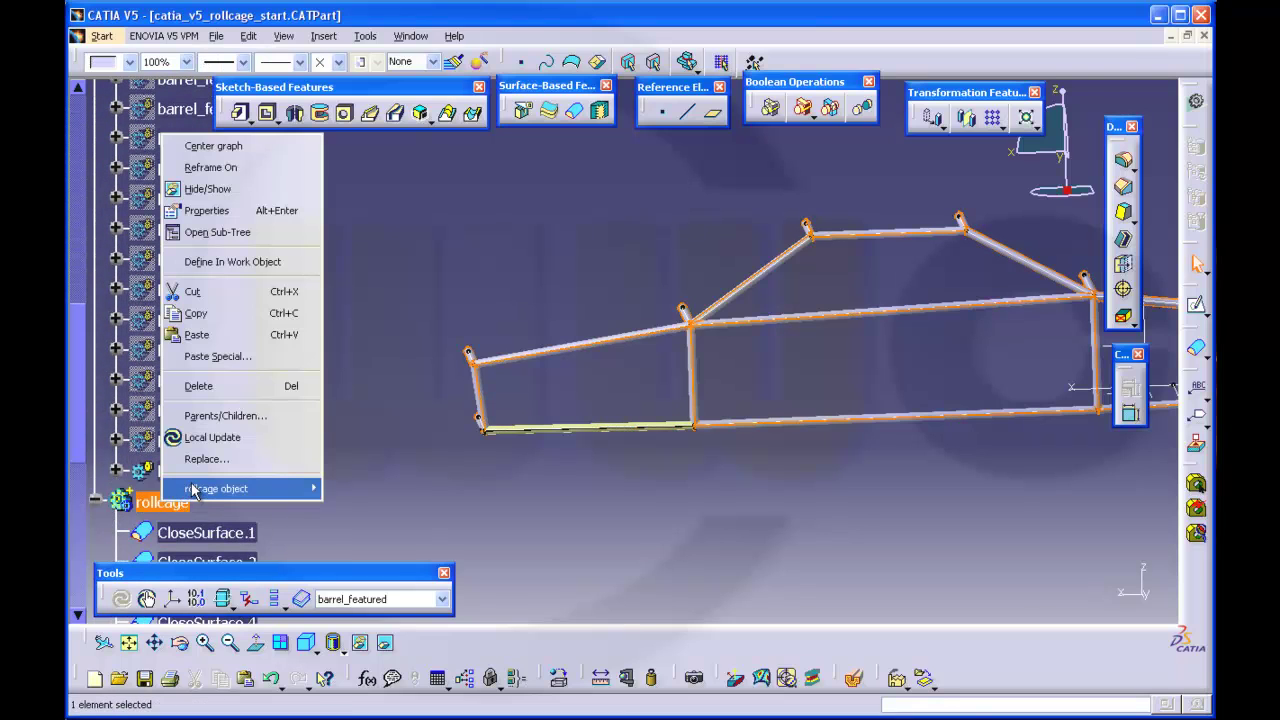
{"action": "mouse_move", "coordinate": [195, 488]}
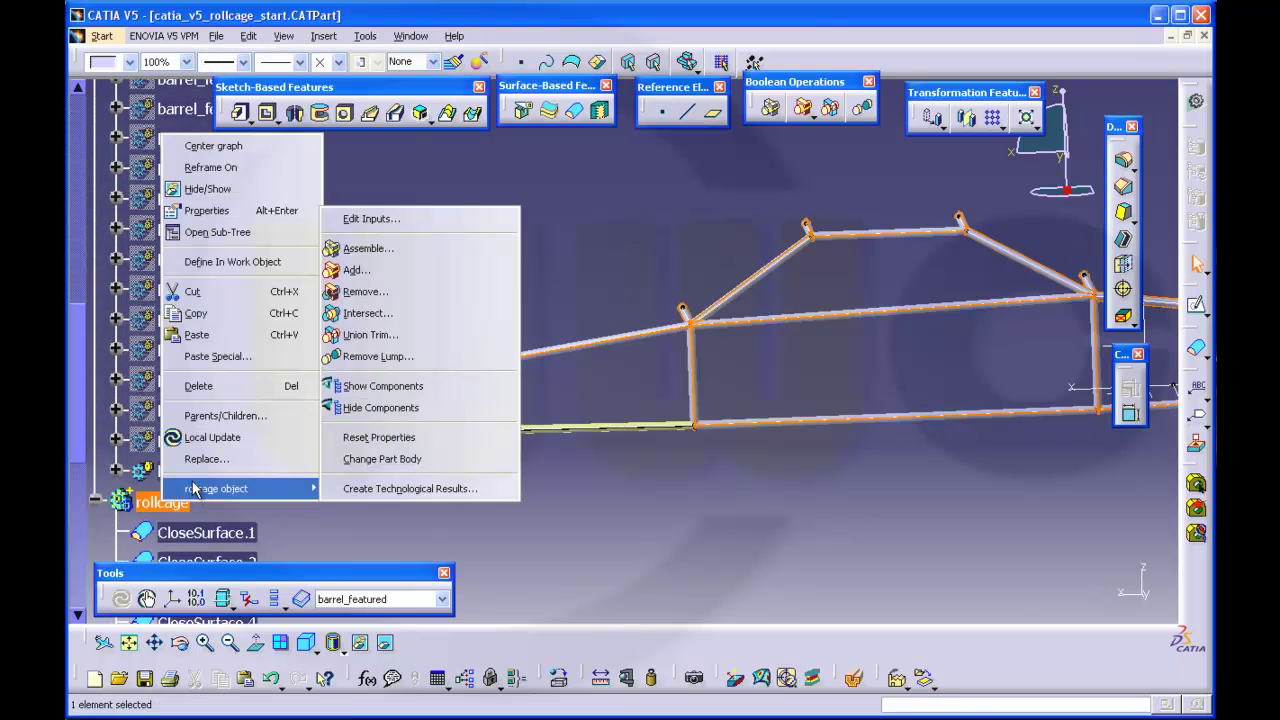
{"action": "left_click", "coordinate": [245, 261]}
{"action": "left_click", "coordinate": [575, 110]}
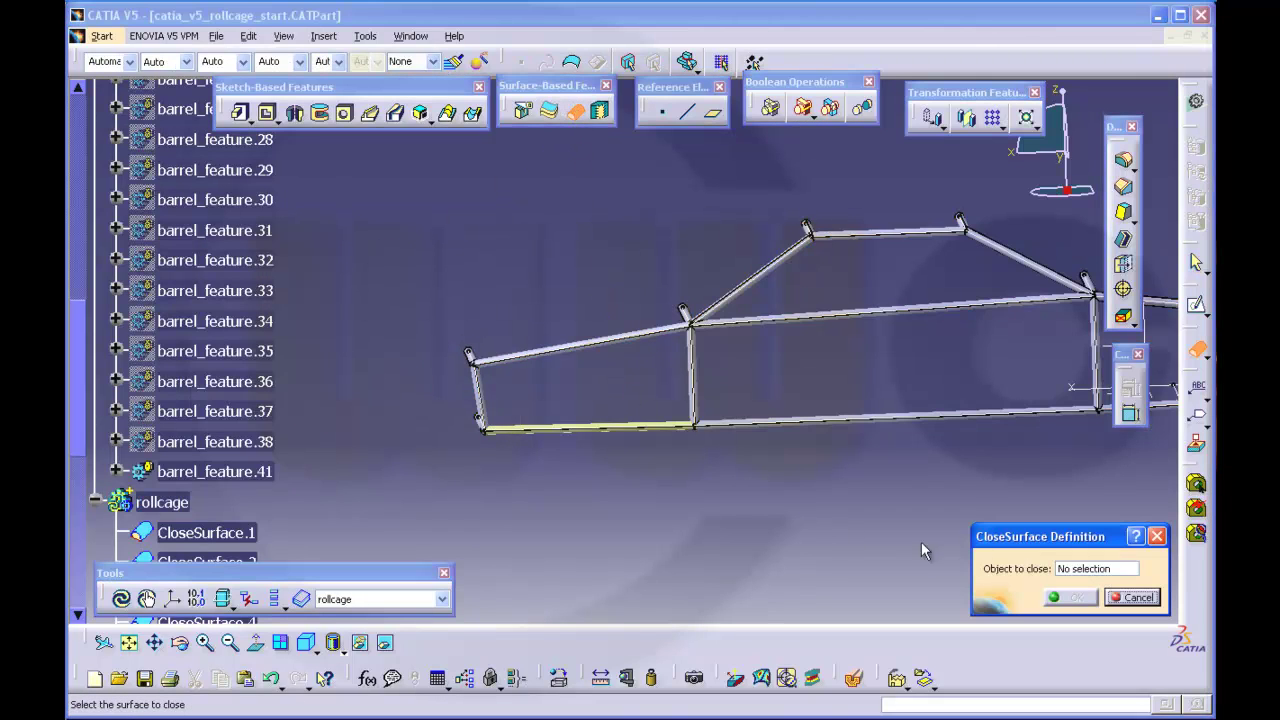
{"action": "left_click", "coordinate": [262, 470]}
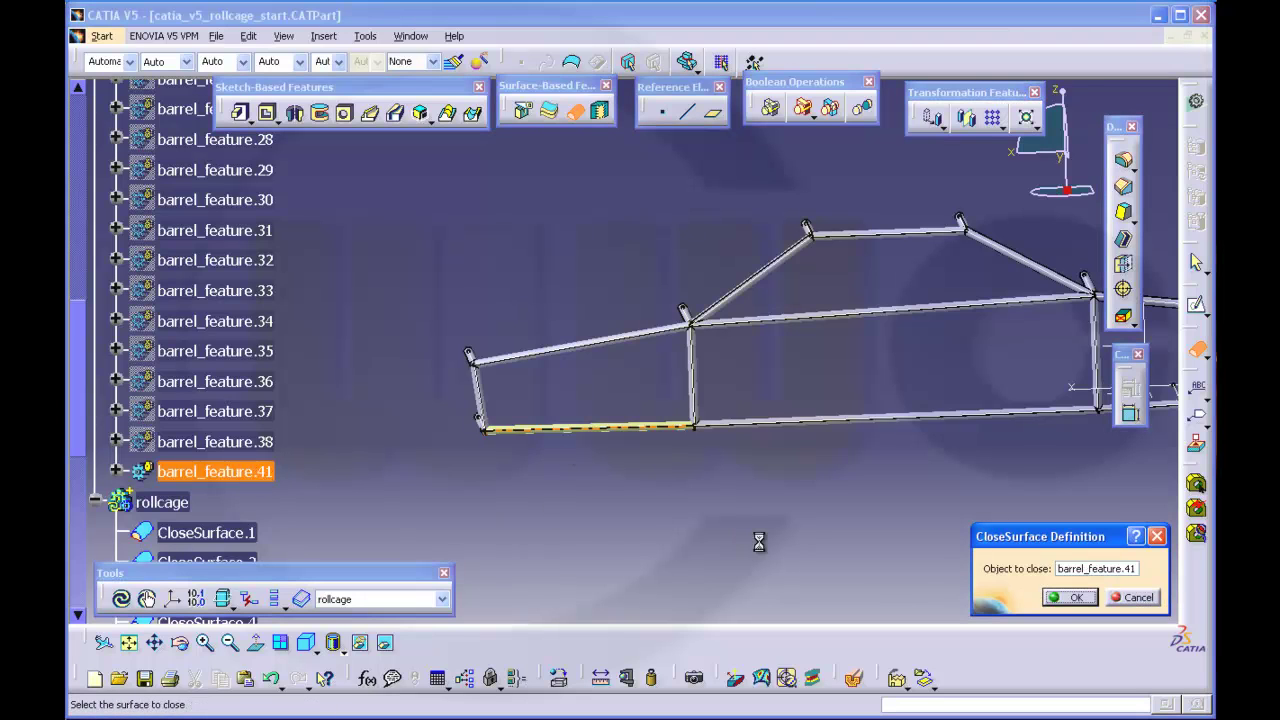
{"action": "left_click", "coordinate": [1062, 598]}
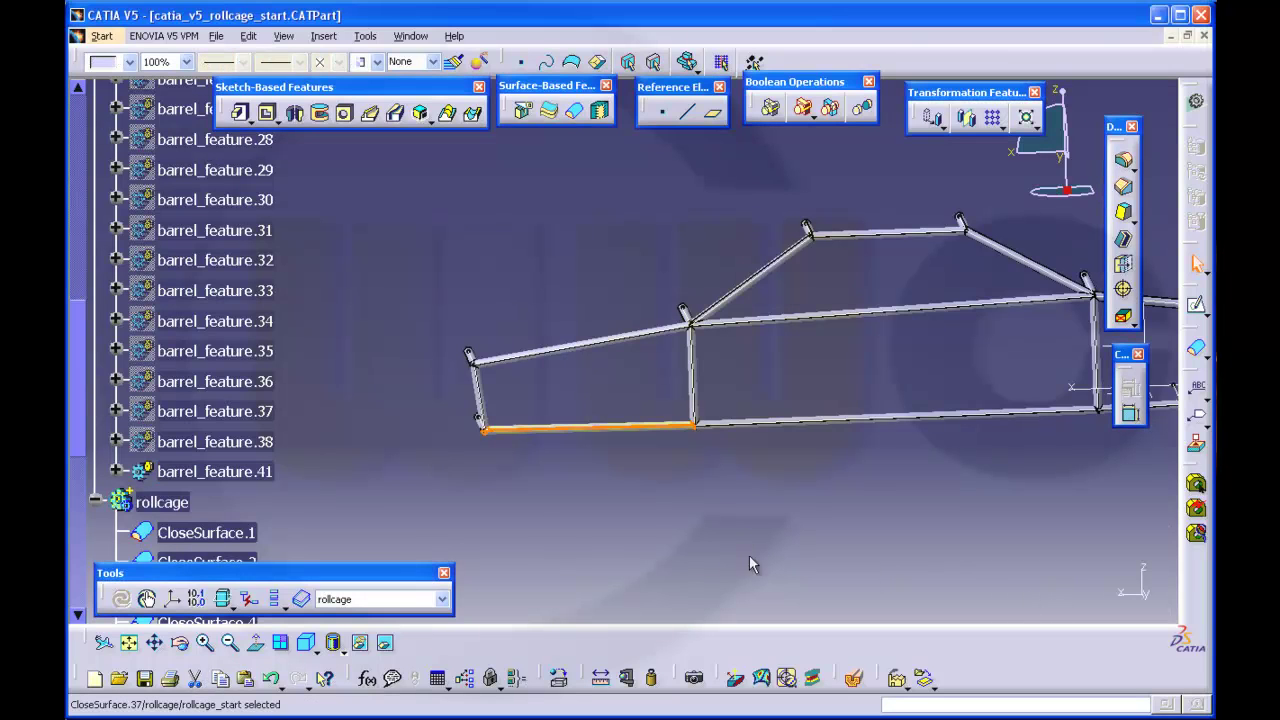
Step: Hide the tube surface barrel_feature.41
{"action": "right_click", "coordinate": [222, 470]}
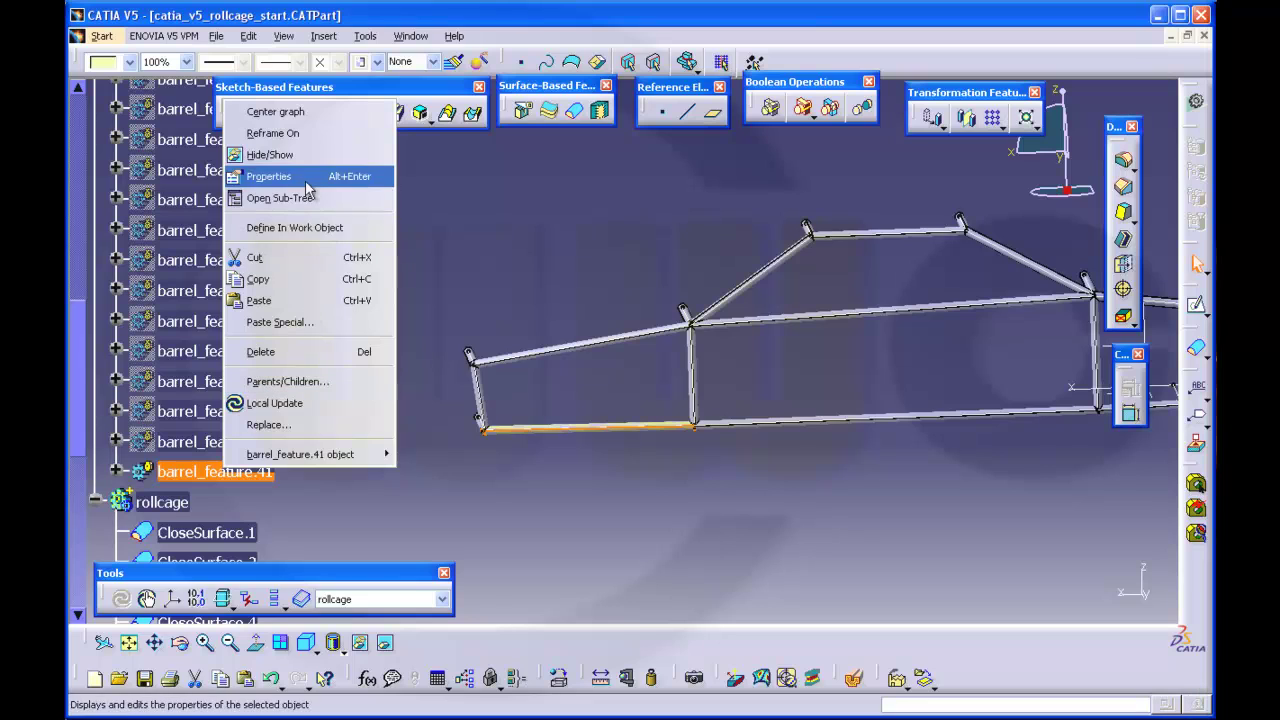
{"action": "left_click", "coordinate": [270, 155]}
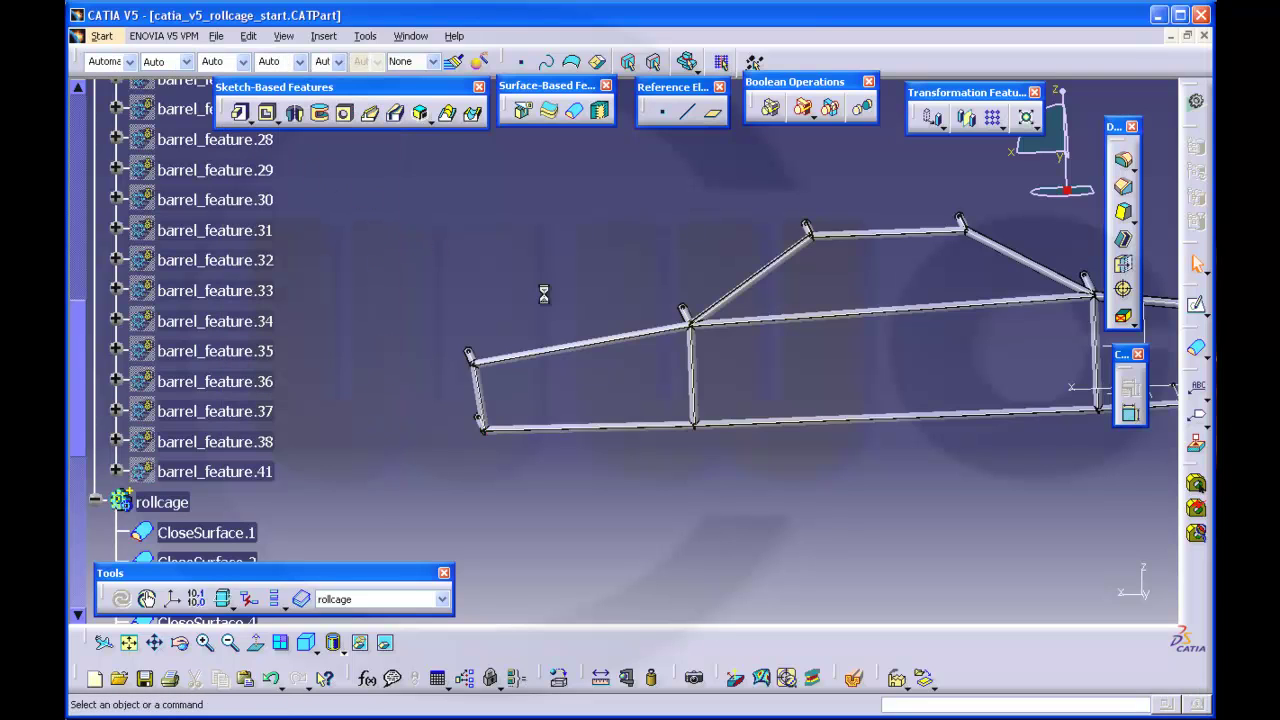
{"action": "middle_click_drag", "start_coordinate": [783, 393], "coordinate": [869, 515]}
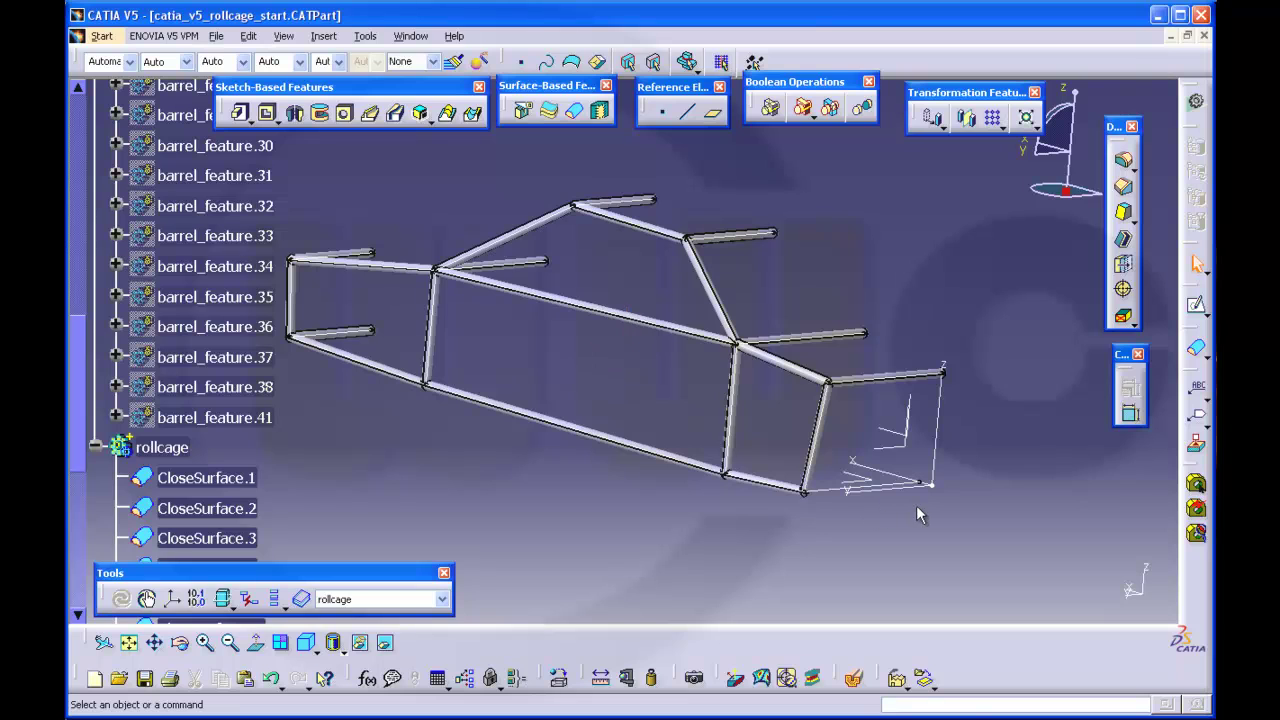
Step: Insert a new body into the part and locate it in the specification tree
{"action": "scroll", "coordinate": [920, 515], "scroll_direction": "down", "scroll_amount": 2}
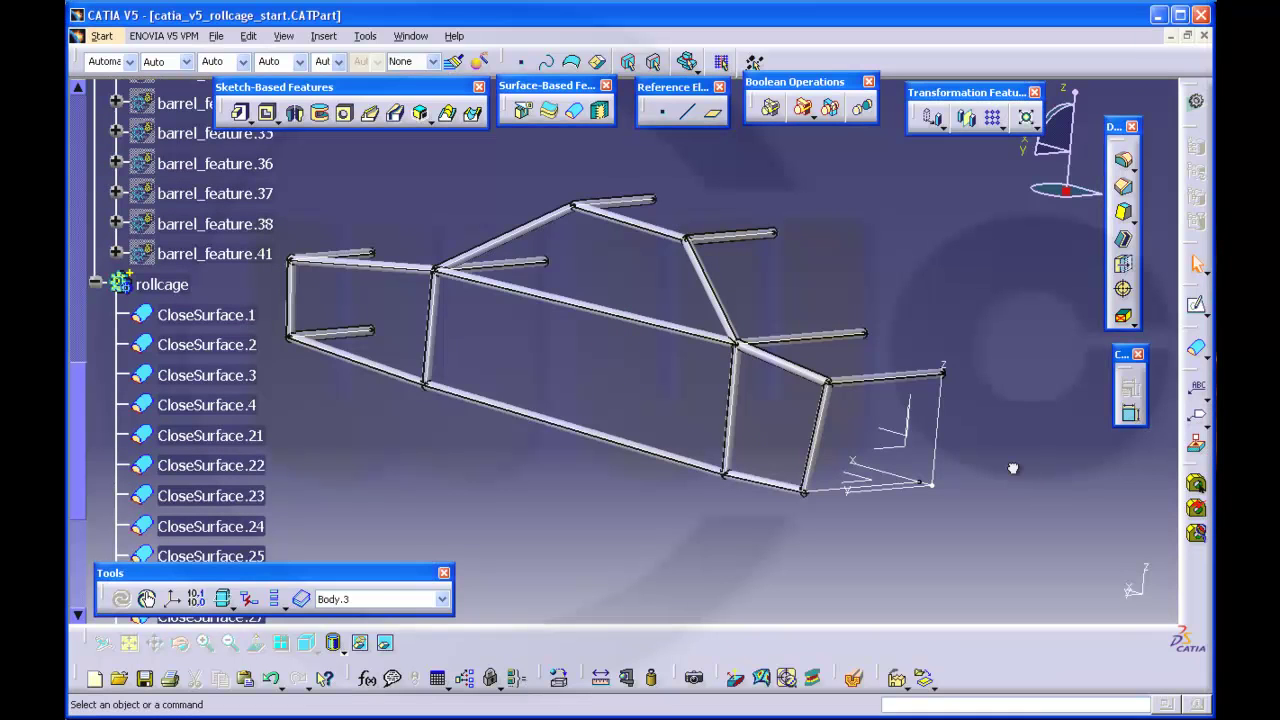
{"action": "scroll", "coordinate": [621, 475], "scroll_direction": "down", "scroll_amount": 1}
{"action": "scroll", "coordinate": [621, 476], "scroll_direction": "down", "scroll_amount": 3}
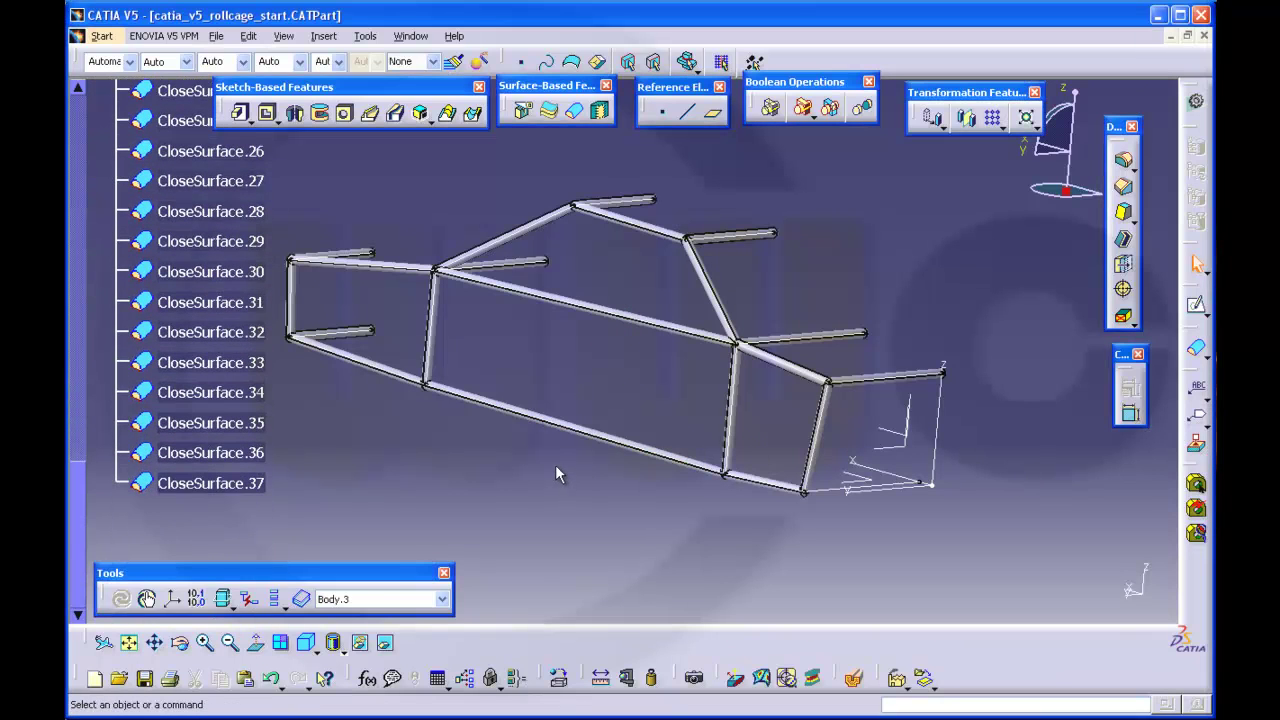
{"action": "scroll", "coordinate": [561, 462], "scroll_direction": "up", "scroll_amount": 1}
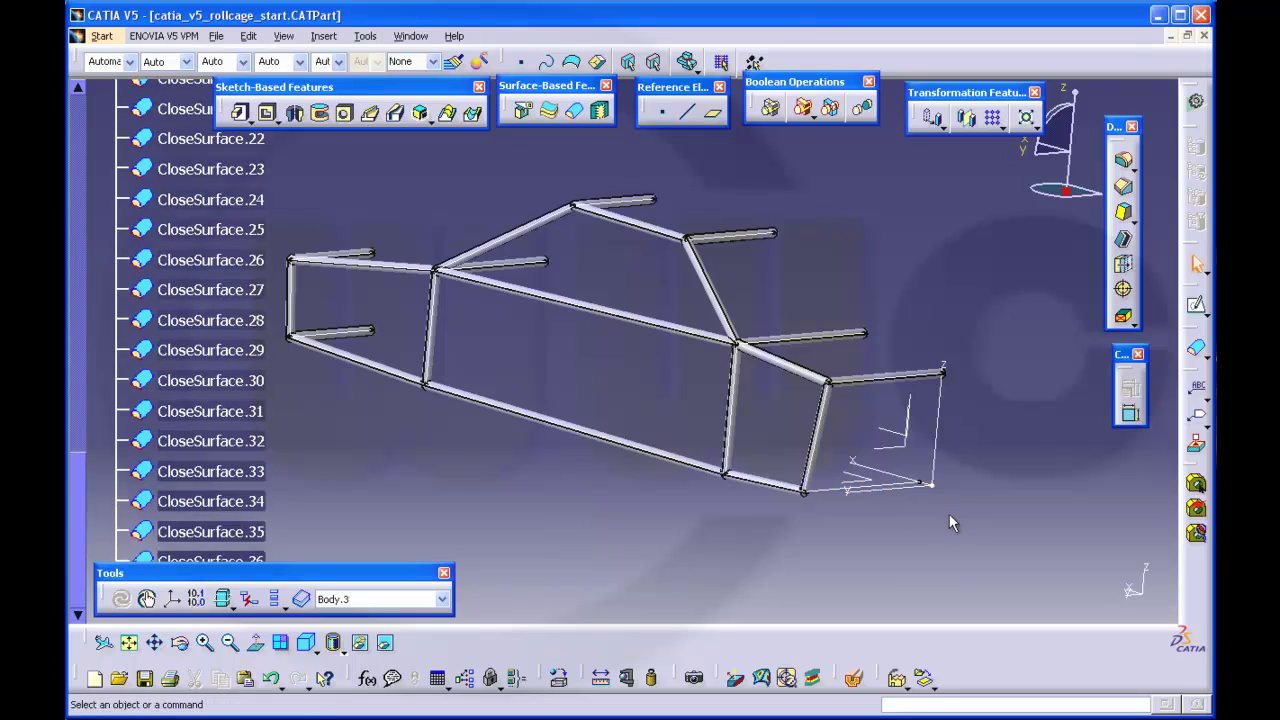
{"action": "scroll", "coordinate": [464, 383], "scroll_direction": "down", "scroll_amount": 1}
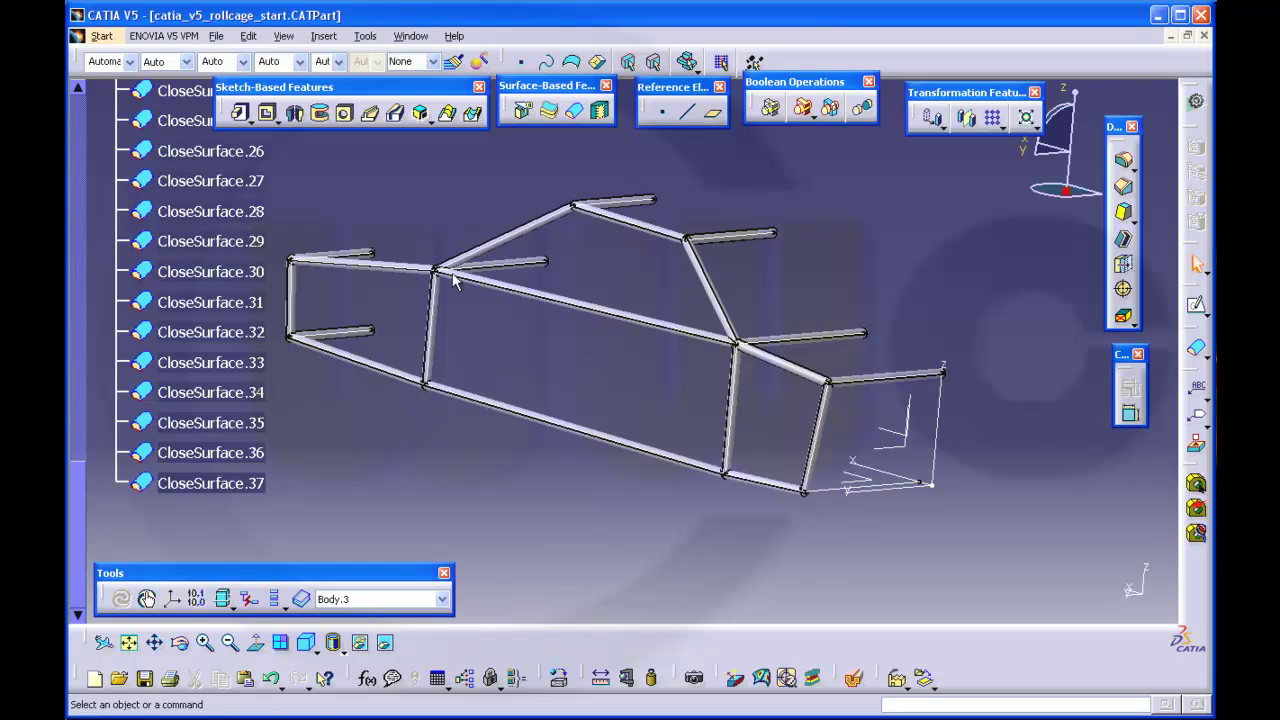
{"action": "left_click", "coordinate": [323, 37]}
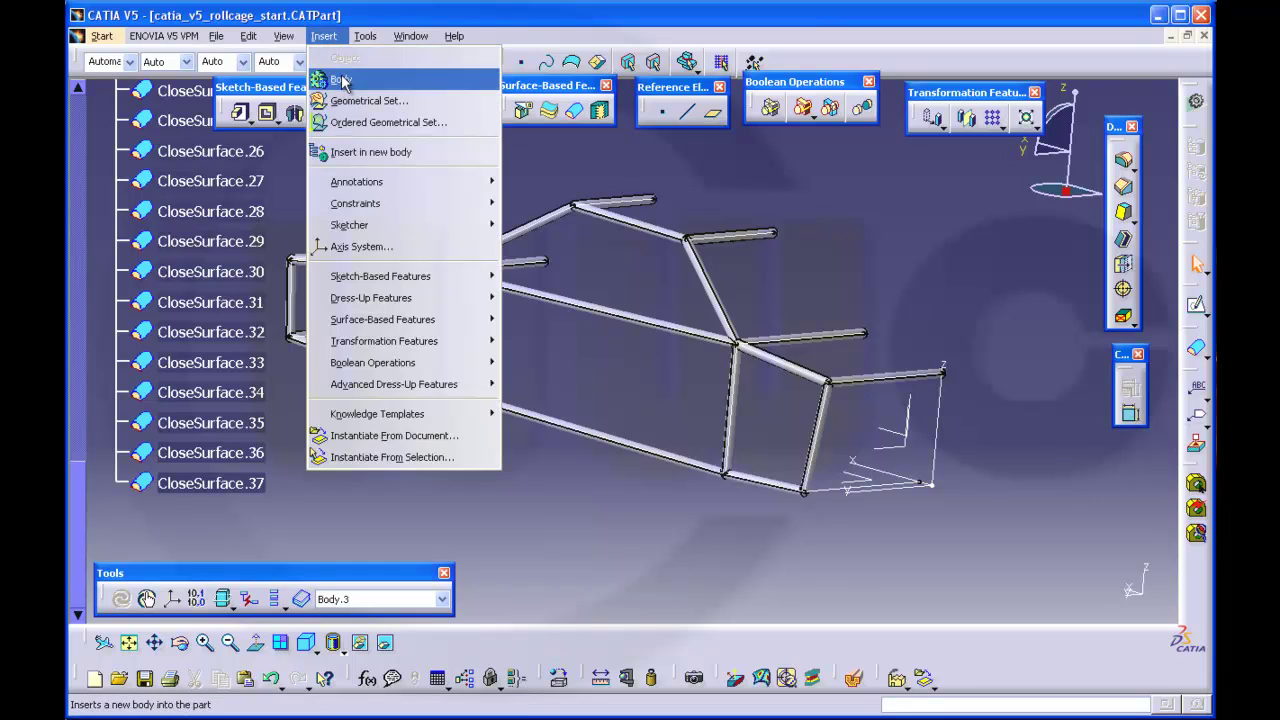
{"action": "left_click", "coordinate": [341, 79]}
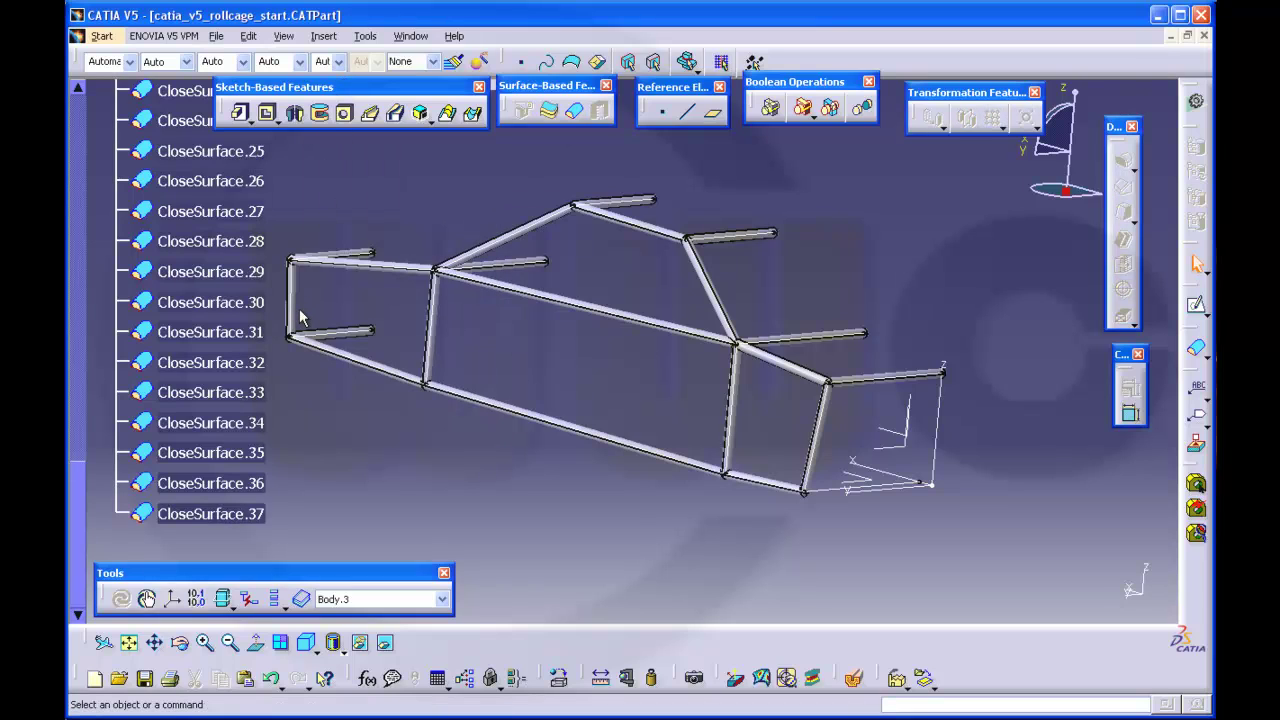
{"action": "scroll", "coordinate": [300, 318], "scroll_direction": "up", "scroll_amount": 4}
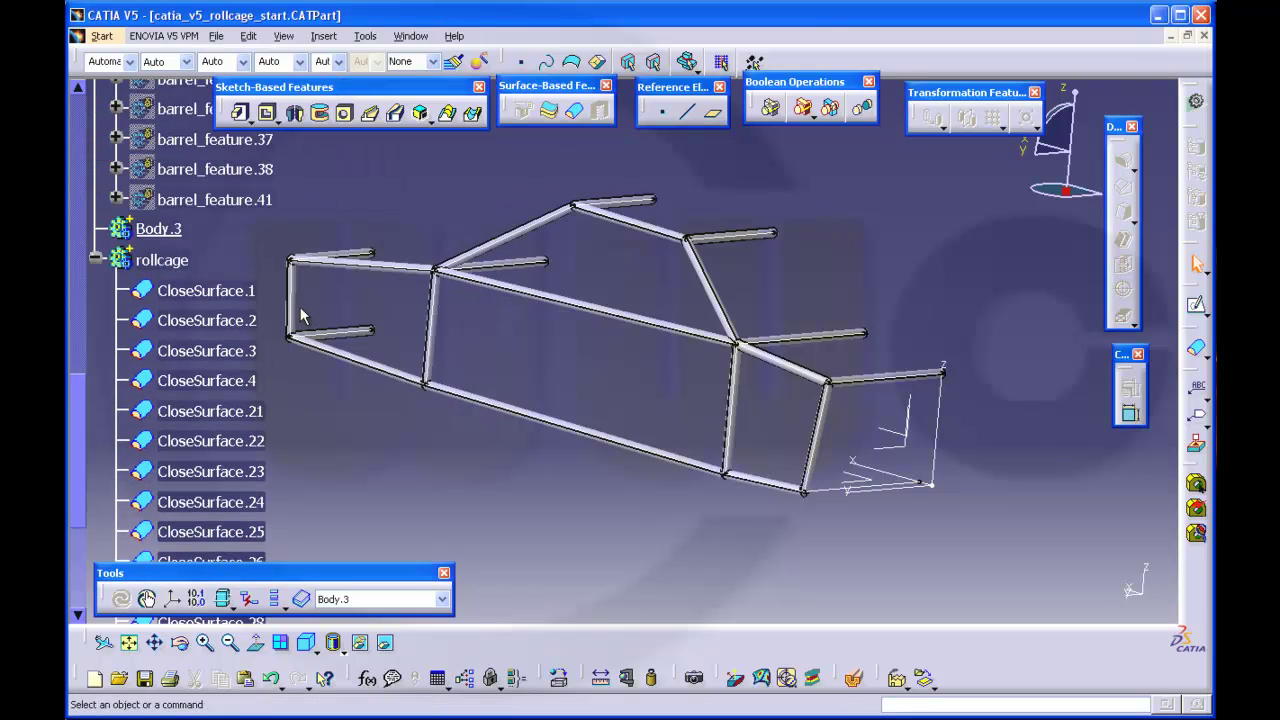
{"action": "scroll", "coordinate": [303, 314], "scroll_direction": "up", "scroll_amount": 1}
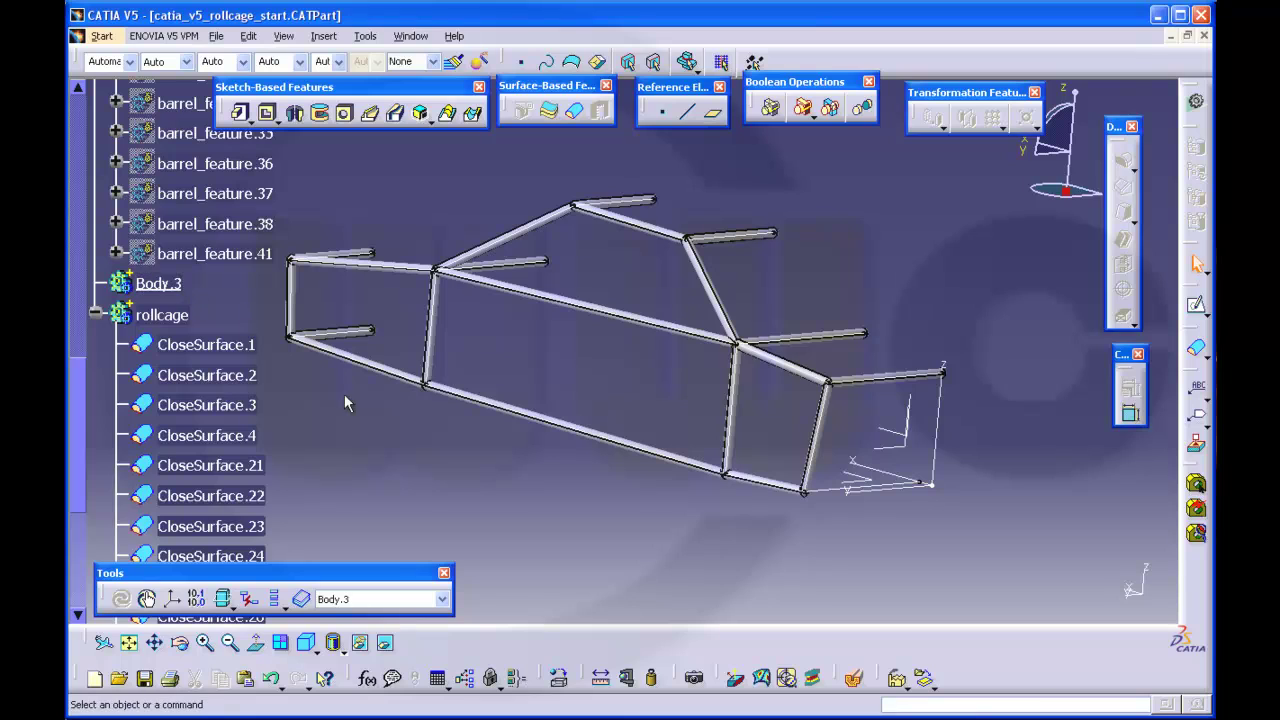
Step: Make the barrel_featured set the in-work object
{"action": "scroll", "coordinate": [285, 388], "scroll_direction": "down", "scroll_amount": 1}
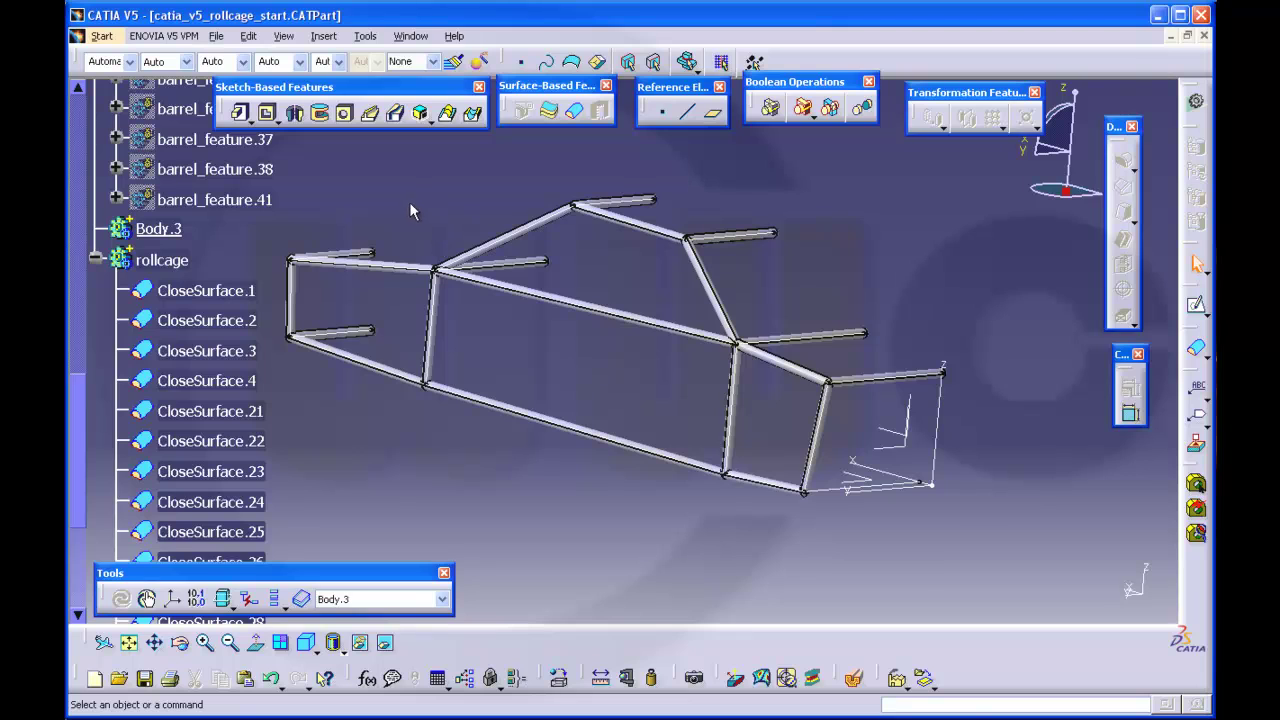
{"action": "scroll", "coordinate": [290, 242], "scroll_direction": "up", "scroll_amount": 7}
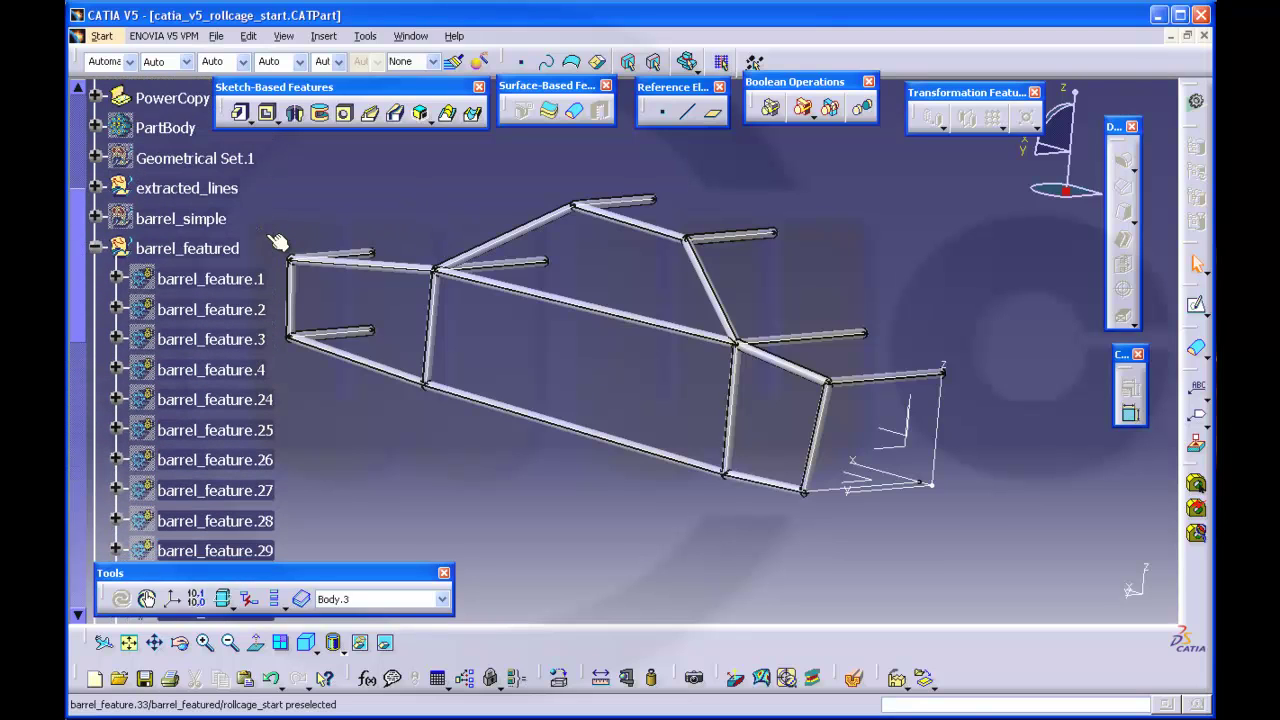
{"action": "left_click", "coordinate": [222, 249]}
{"action": "right_click", "coordinate": [220, 251]}
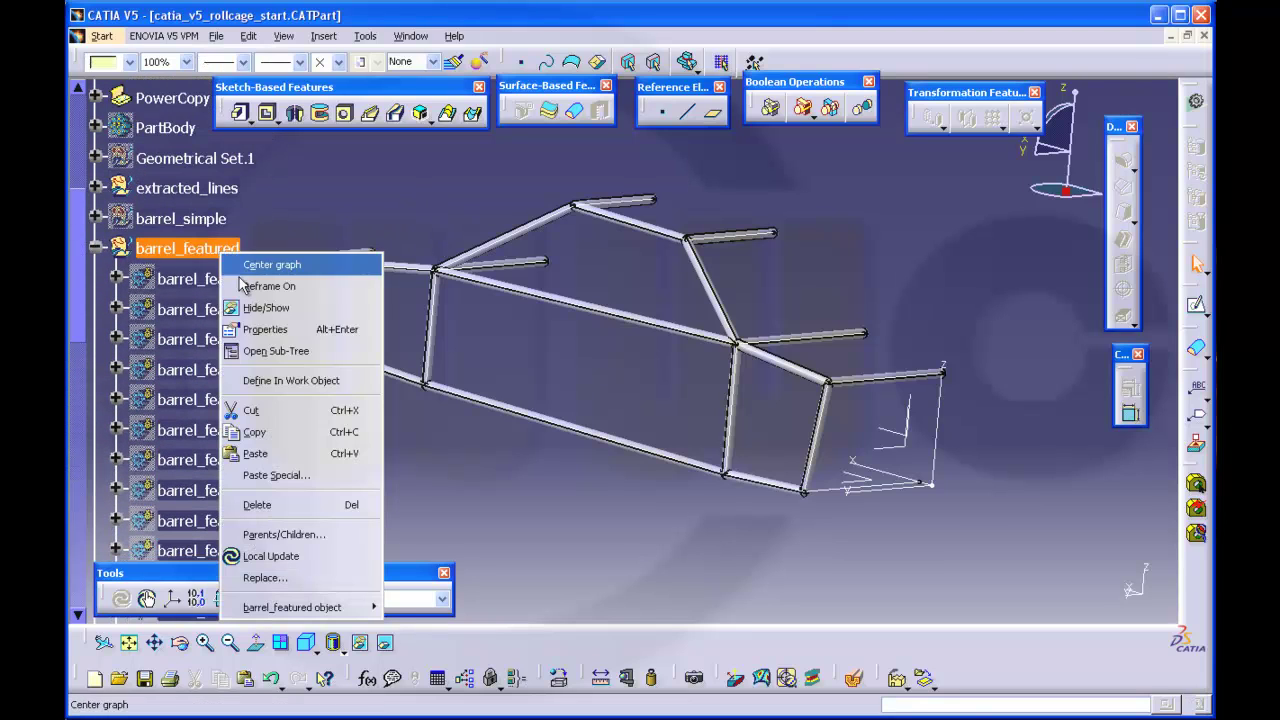
{"action": "left_click", "coordinate": [290, 380]}
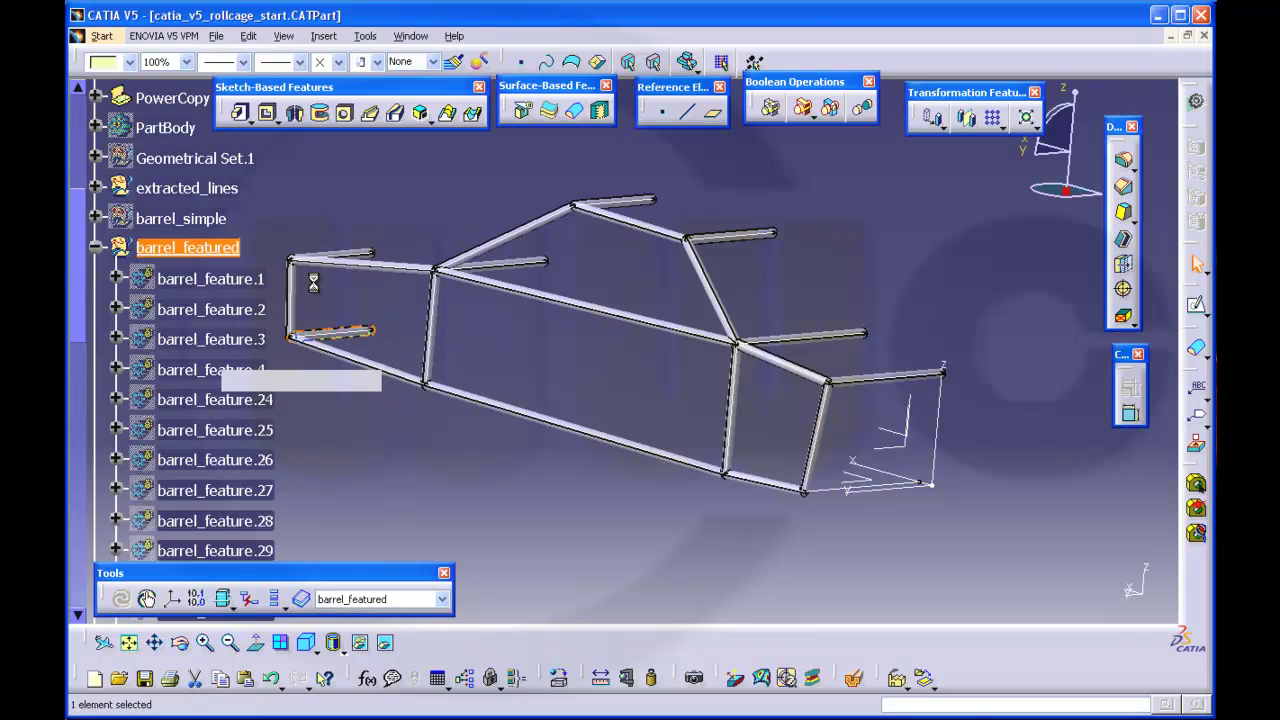
{"action": "left_click", "coordinate": [300, 213]}
Step: Instantiate the barrel_feature template on the bare lower cross line Extract.8, using the Absolute Axis System as its second input
{"action": "scroll", "coordinate": [275, 216], "scroll_direction": "up", "scroll_amount": 2}
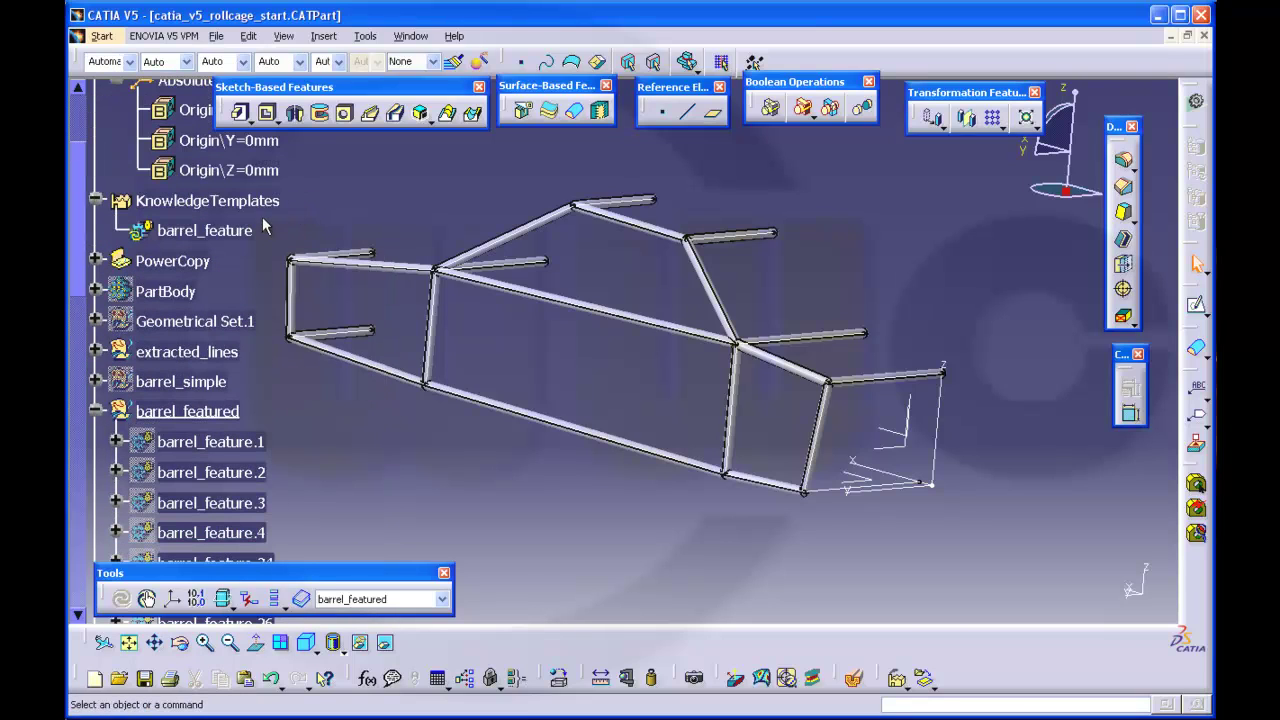
{"action": "left_click", "coordinate": [250, 231]}
{"action": "right_click", "coordinate": [248, 235]}
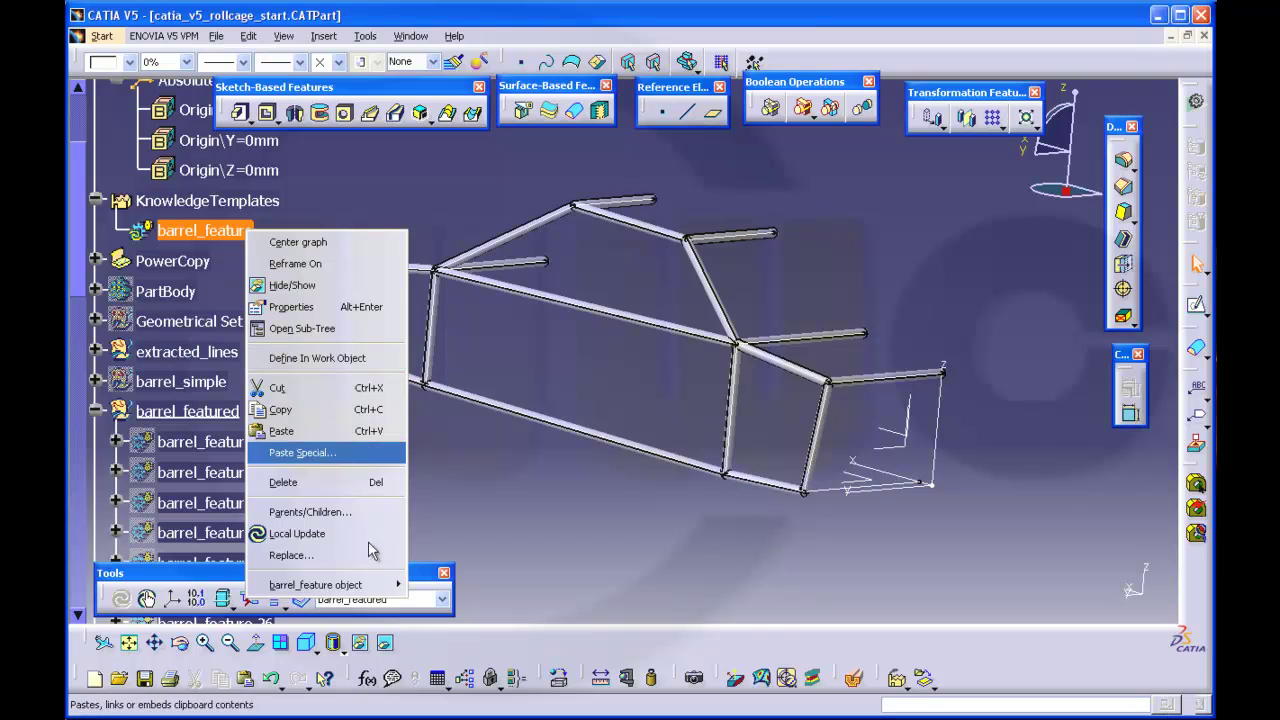
{"action": "mouse_move", "coordinate": [380, 585]}
{"action": "left_click", "coordinate": [458, 616]}
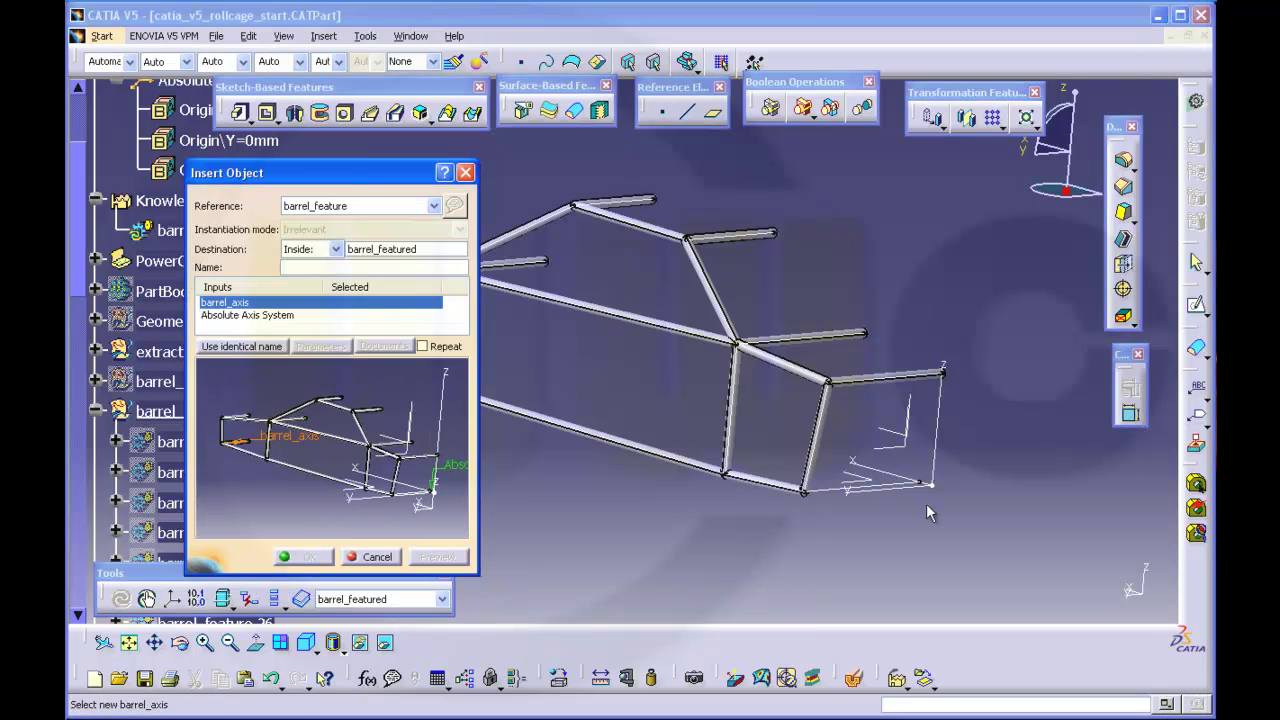
{"action": "left_click", "coordinate": [902, 486]}
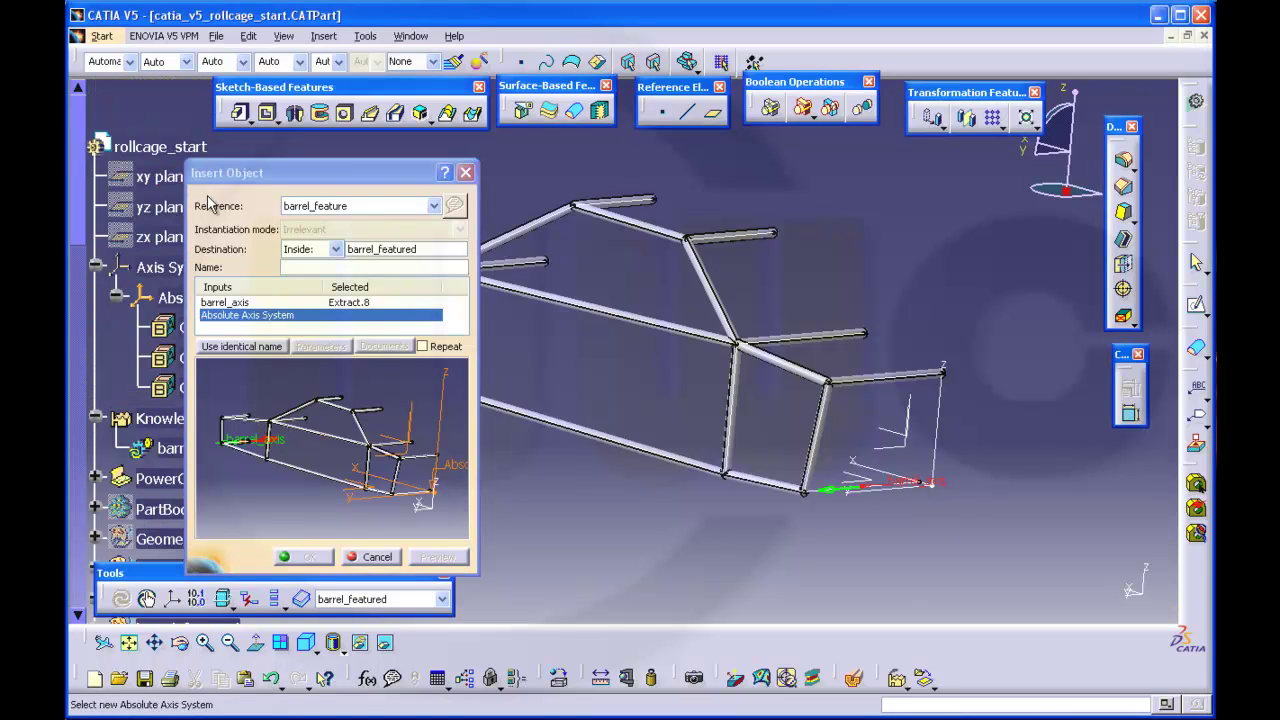
{"action": "left_click", "coordinate": [186, 296]}
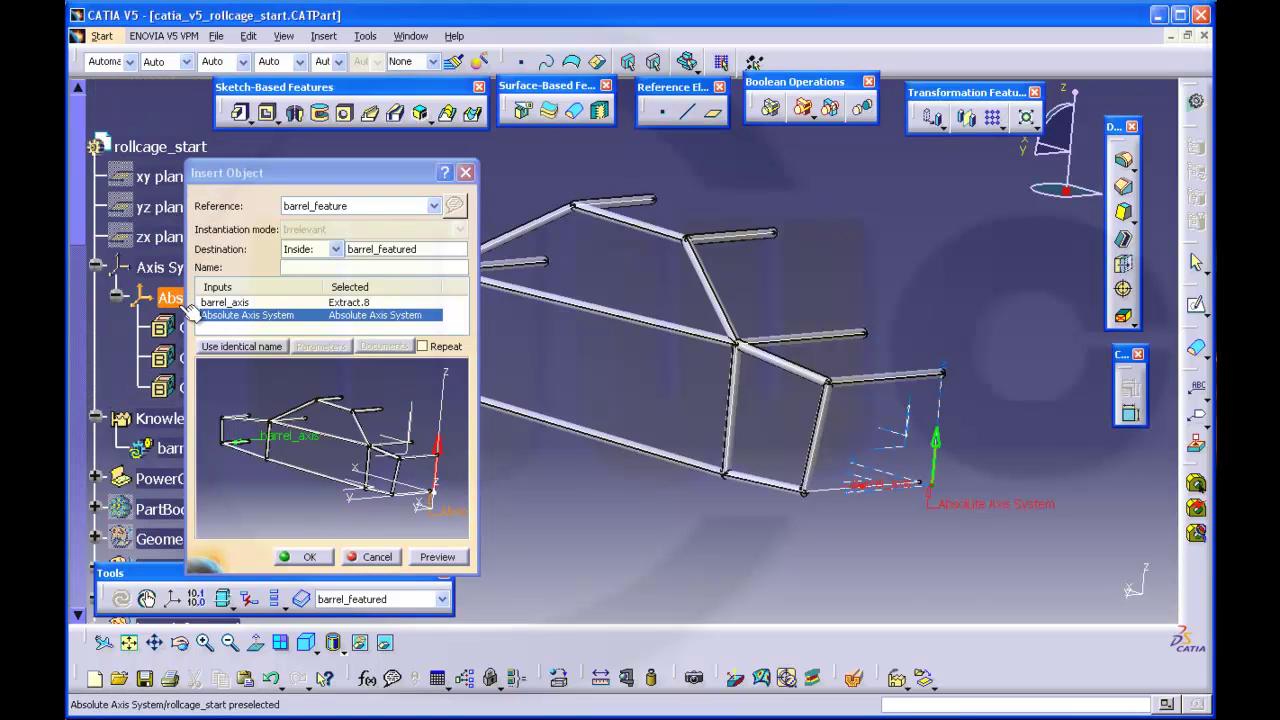
{"action": "left_click", "coordinate": [309, 557]}
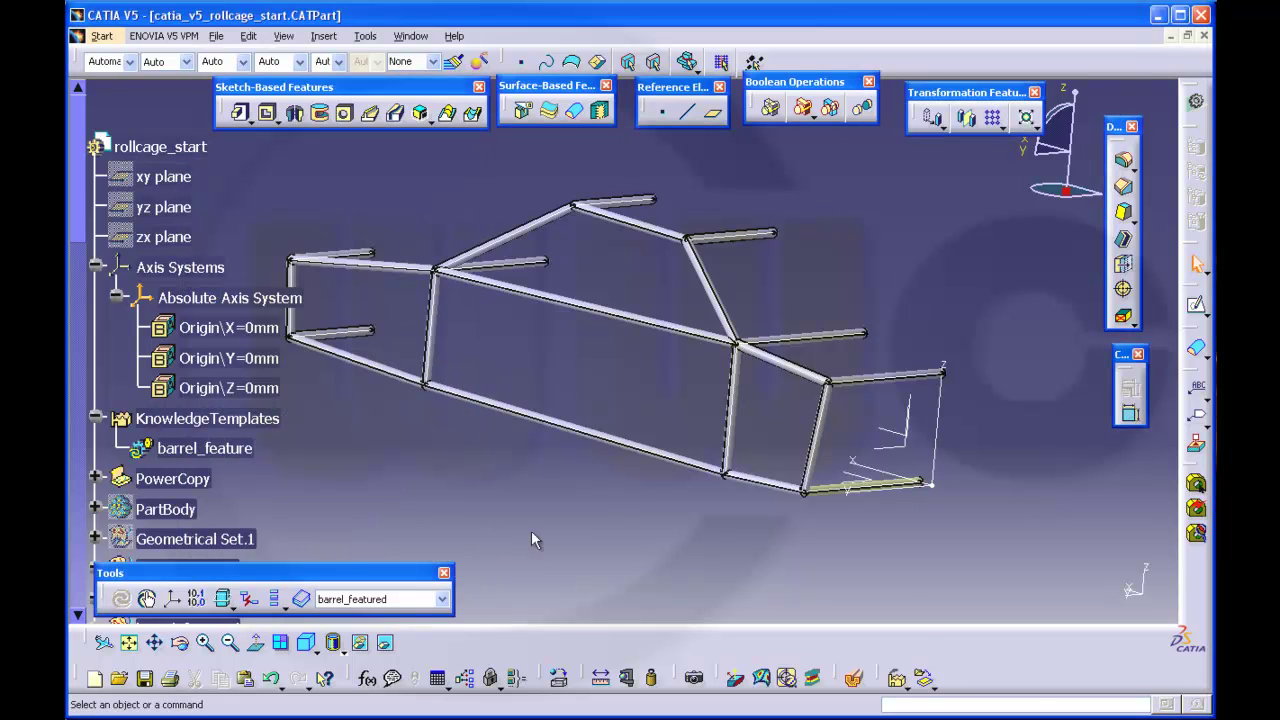
Step: Make Body.3 the in-work object and close the surface barrel_feature.42 into a solid
{"action": "middle_click_drag", "start_coordinate": [531, 535], "coordinate": [571, 456]}
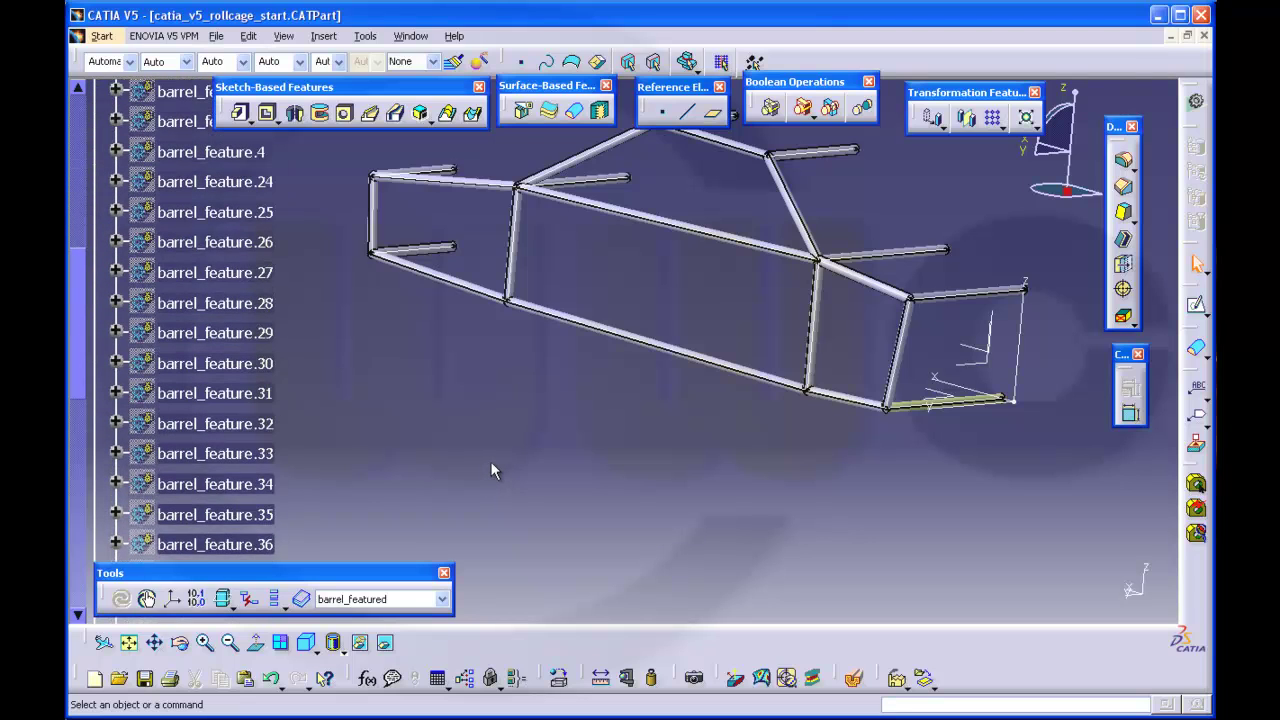
{"action": "right_click", "coordinate": [164, 477]}
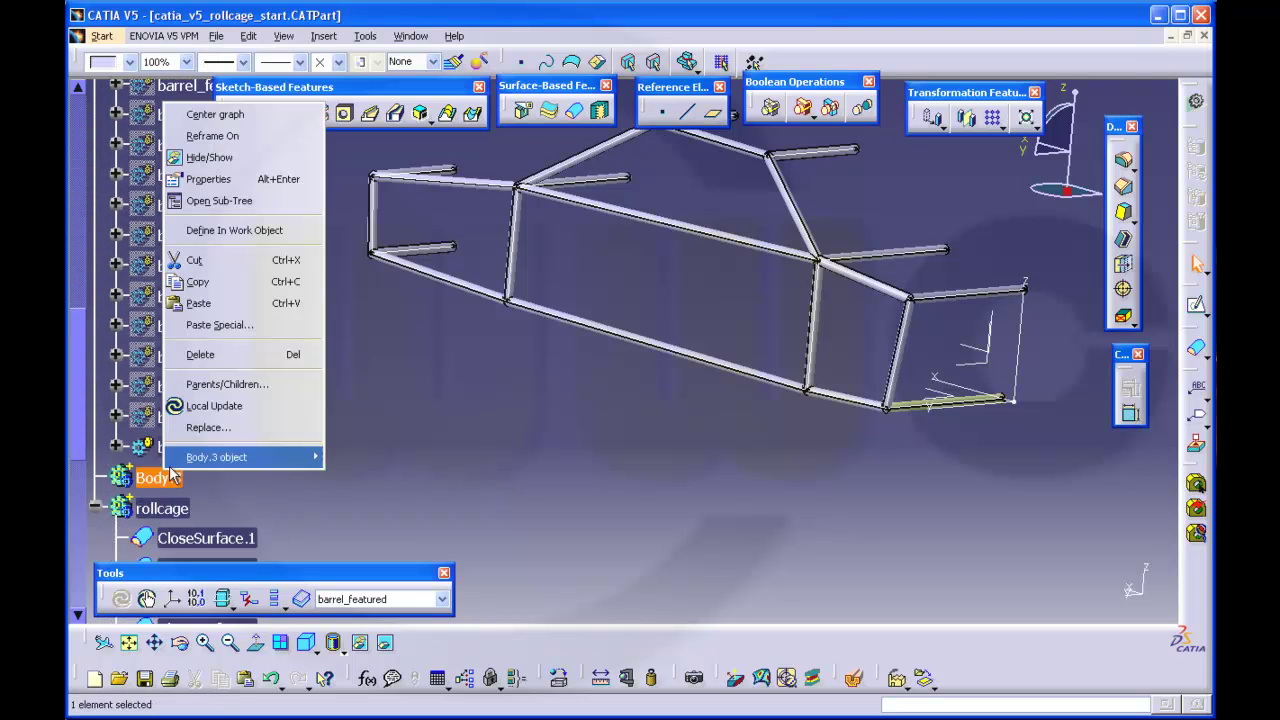
{"action": "left_click", "coordinate": [243, 234]}
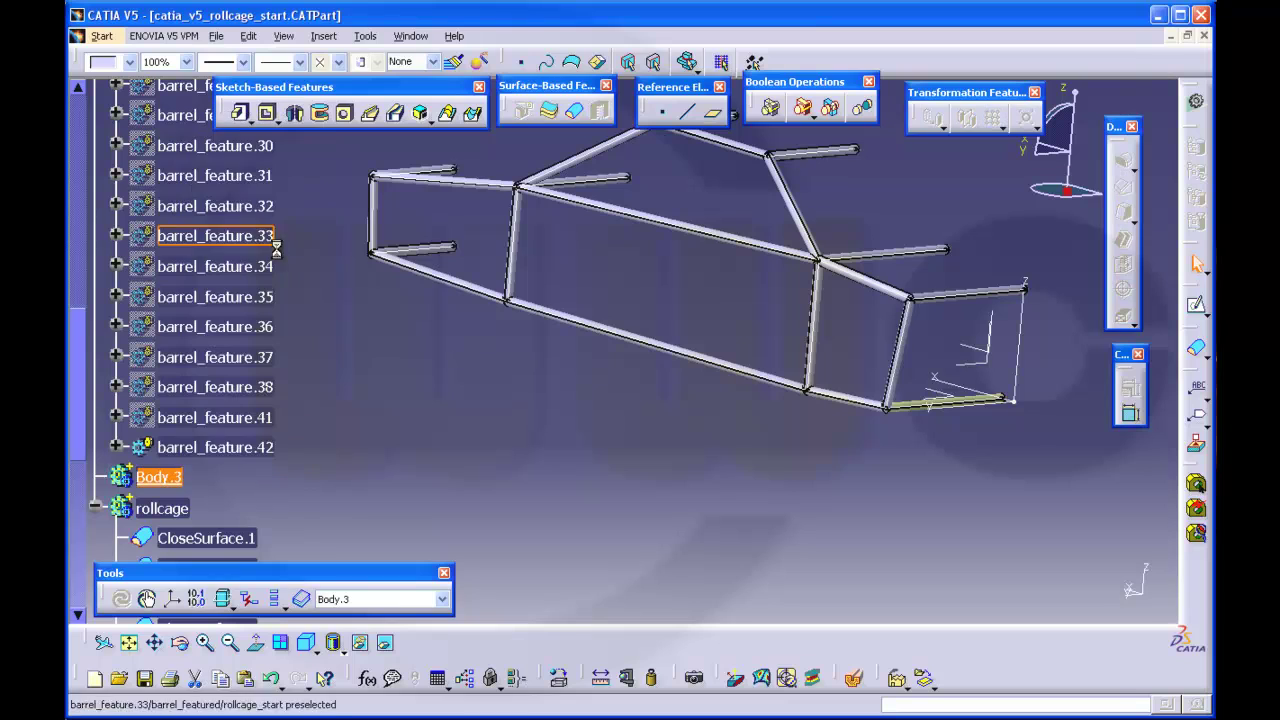
{"action": "left_click", "coordinate": [577, 112]}
{"action": "left_click", "coordinate": [319, 456]}
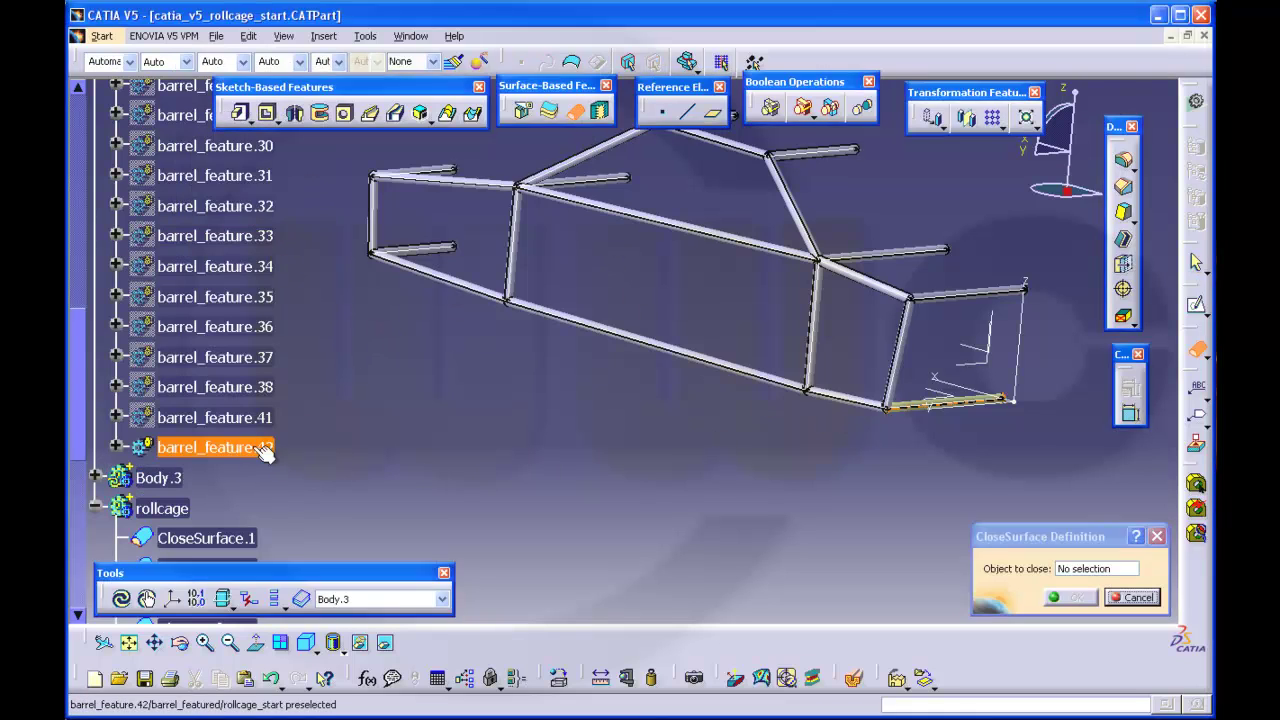
{"action": "left_click", "coordinate": [1065, 597]}
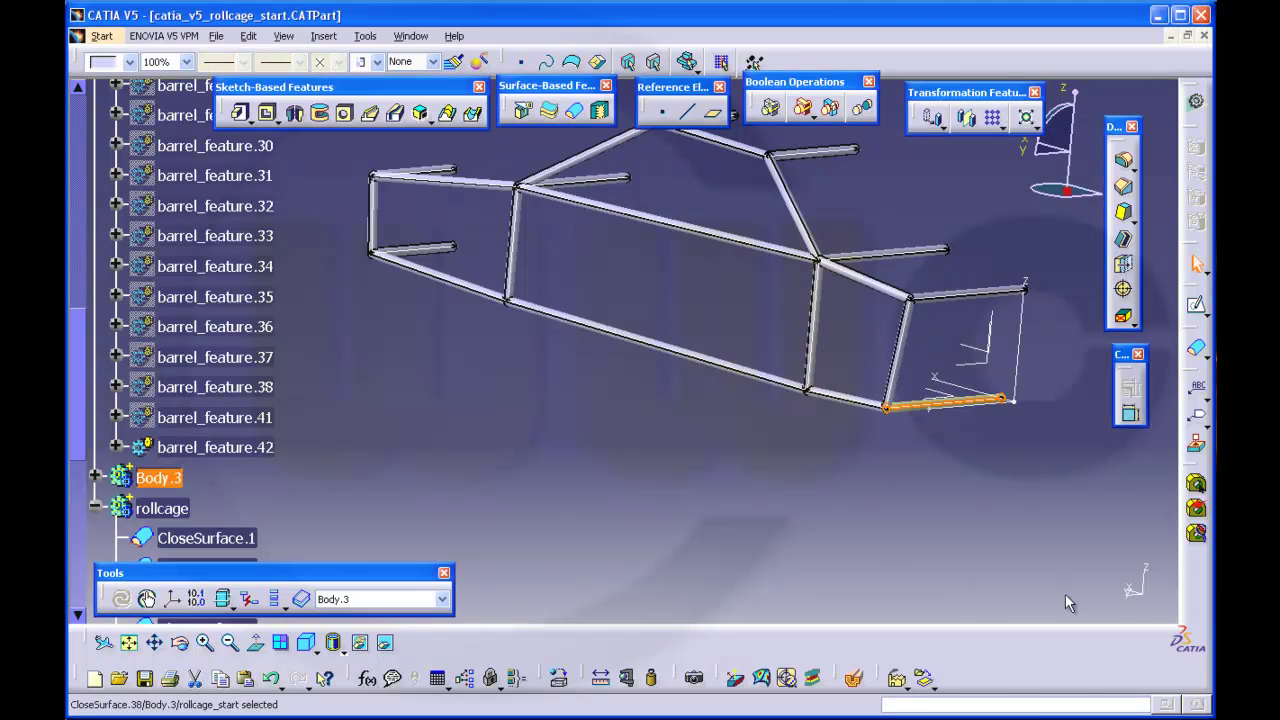
{"action": "left_click", "coordinate": [736, 503]}
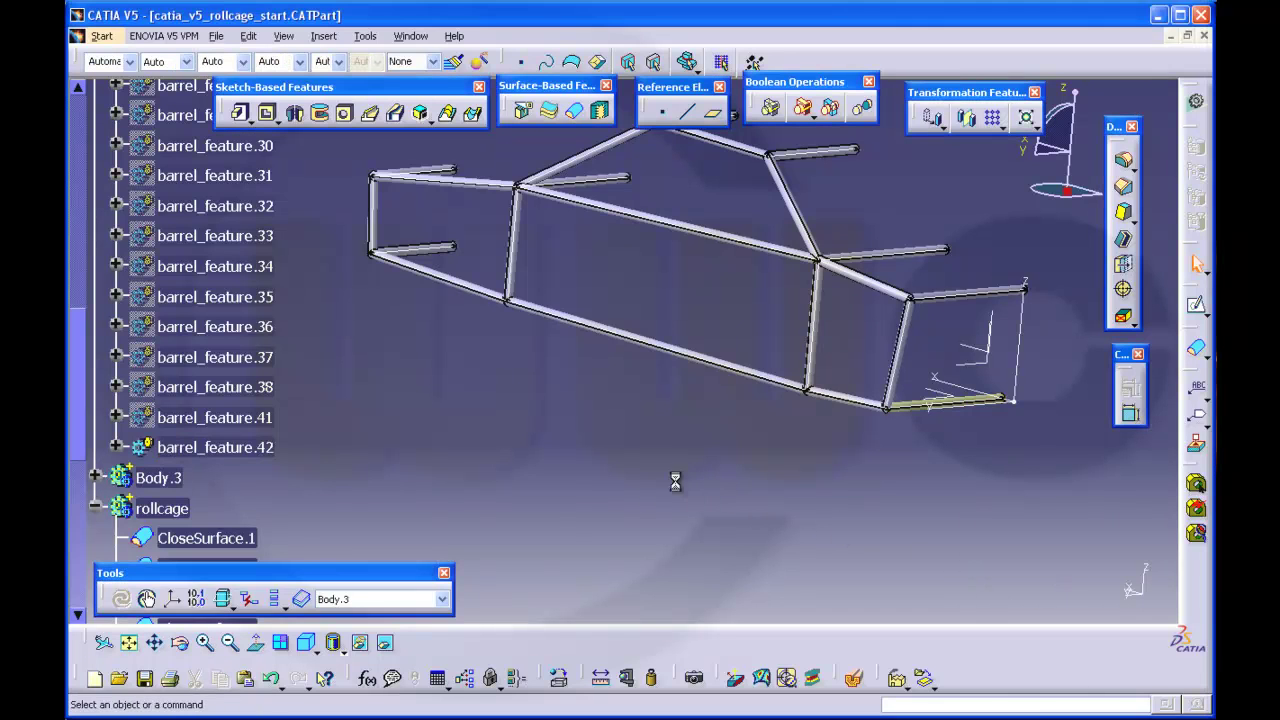
Step: Hide the tube surface barrel_feature.42
{"action": "left_click", "coordinate": [243, 446]}
{"action": "right_click", "coordinate": [243, 446]}
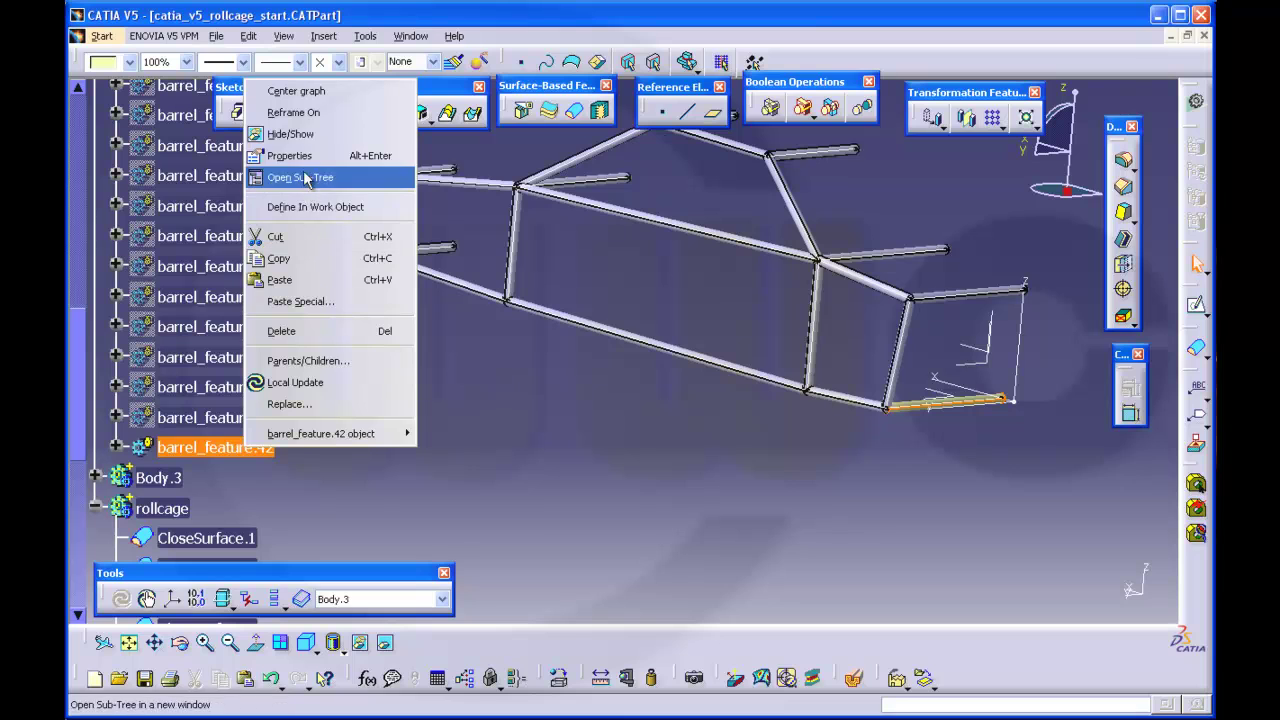
{"action": "left_click", "coordinate": [290, 133]}
Step: Examine the joints of the lower tubes near the axis system and collapse the rollcage body in the specification tree
{"action": "middle_click_drag", "start_coordinate": [620, 340], "coordinate": [675, 421]}
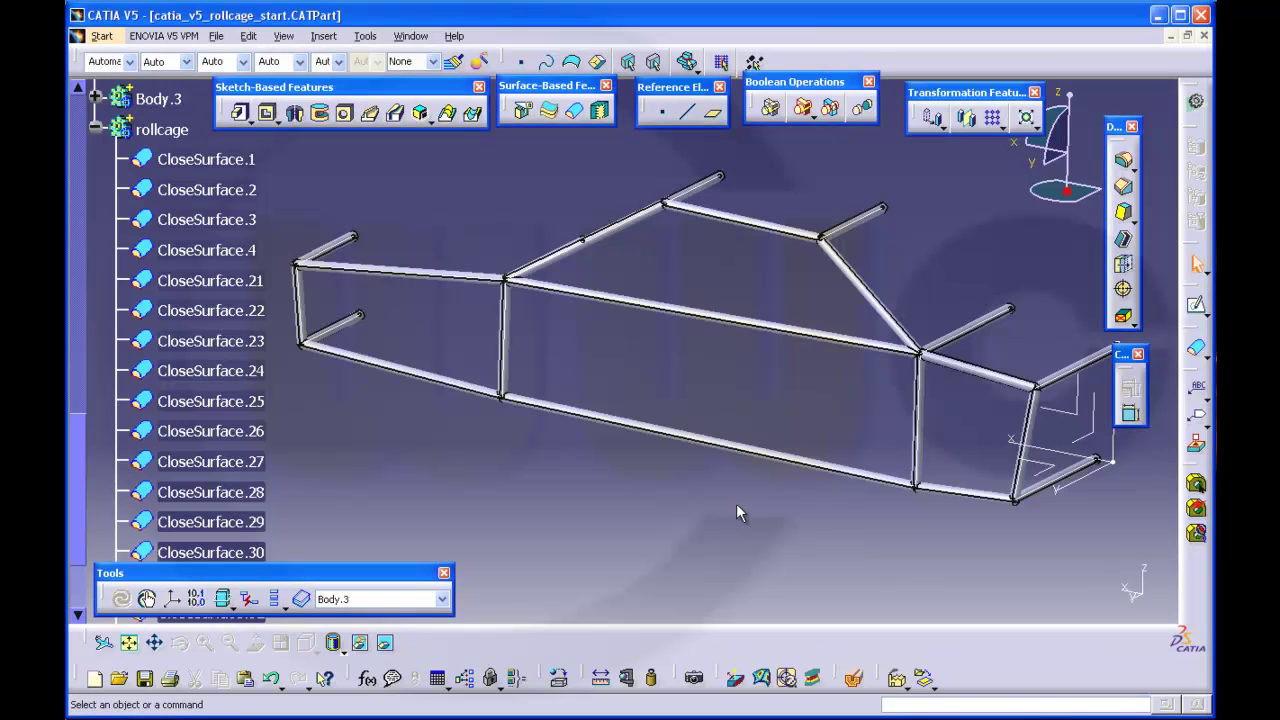
{"action": "middle_click_drag", "start_coordinate": [926, 549], "coordinate": [796, 432]}
{"action": "middle_click_drag", "start_coordinate": [964, 514], "coordinate": [937, 458]}
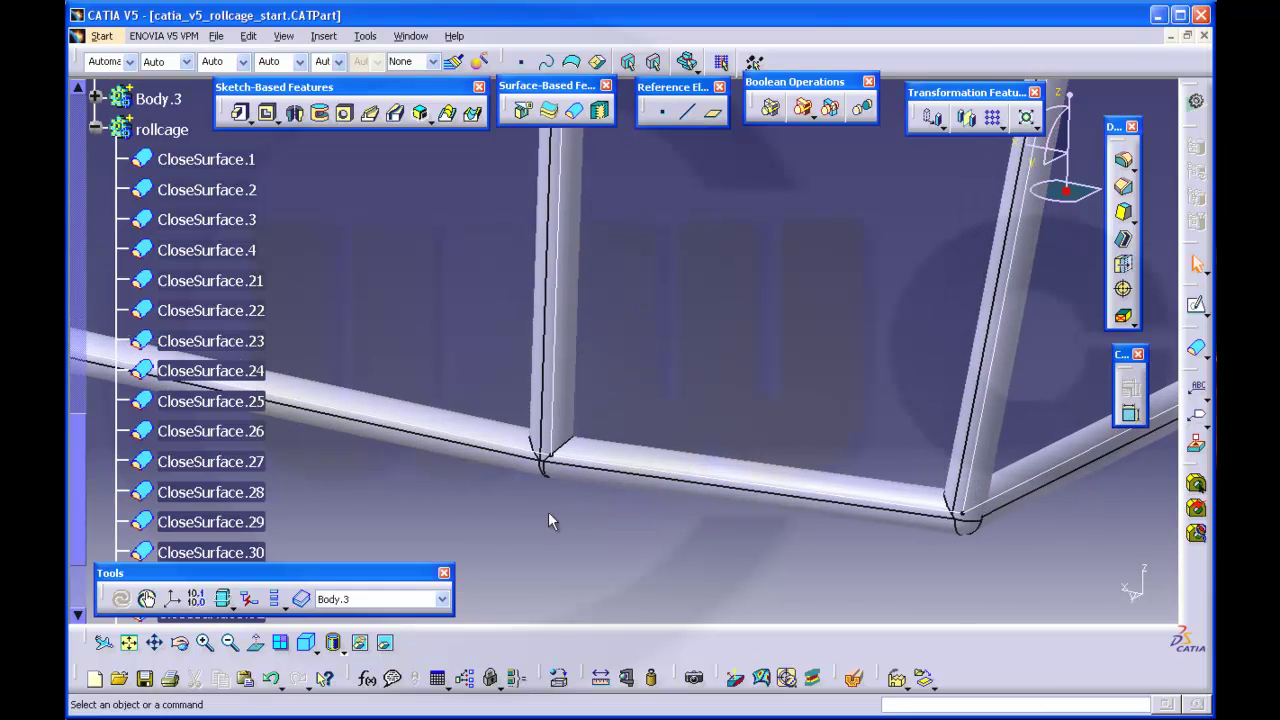
{"action": "scroll", "coordinate": [520, 509], "scroll_direction": "down", "scroll_amount": 5}
{"action": "scroll", "coordinate": [470, 502], "scroll_direction": "up", "scroll_amount": 6}
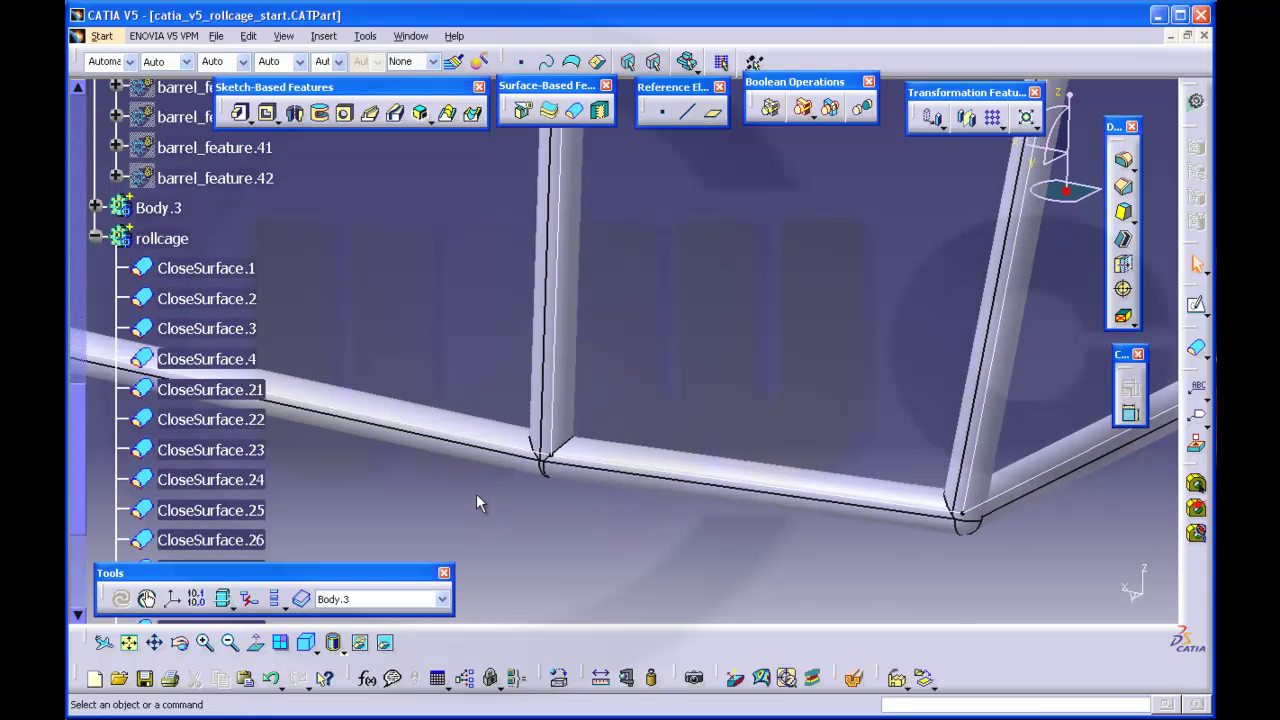
{"action": "left_click", "coordinate": [96, 238]}
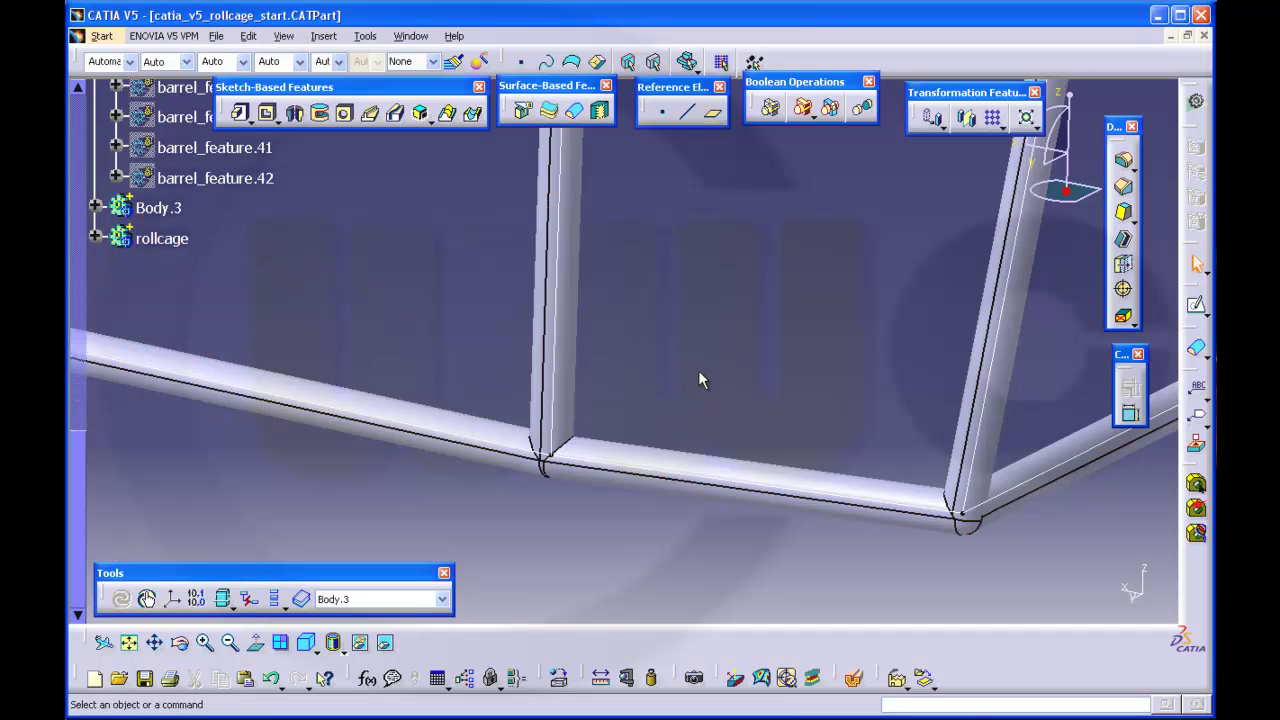
{"action": "scroll", "coordinate": [701, 378], "scroll_direction": "up", "scroll_amount": 2}
{"action": "mouse_move", "coordinate": [701, 378]}
{"action": "middle_mouse_down"}
{"action": "mouse_move", "coordinate": [719, 458]}
{"action": "mouse_move", "coordinate": [676, 350]}
{"action": "middle_mouse_up"}
{"action": "scroll", "coordinate": [676, 350], "scroll_direction": "up", "scroll_amount": 7}
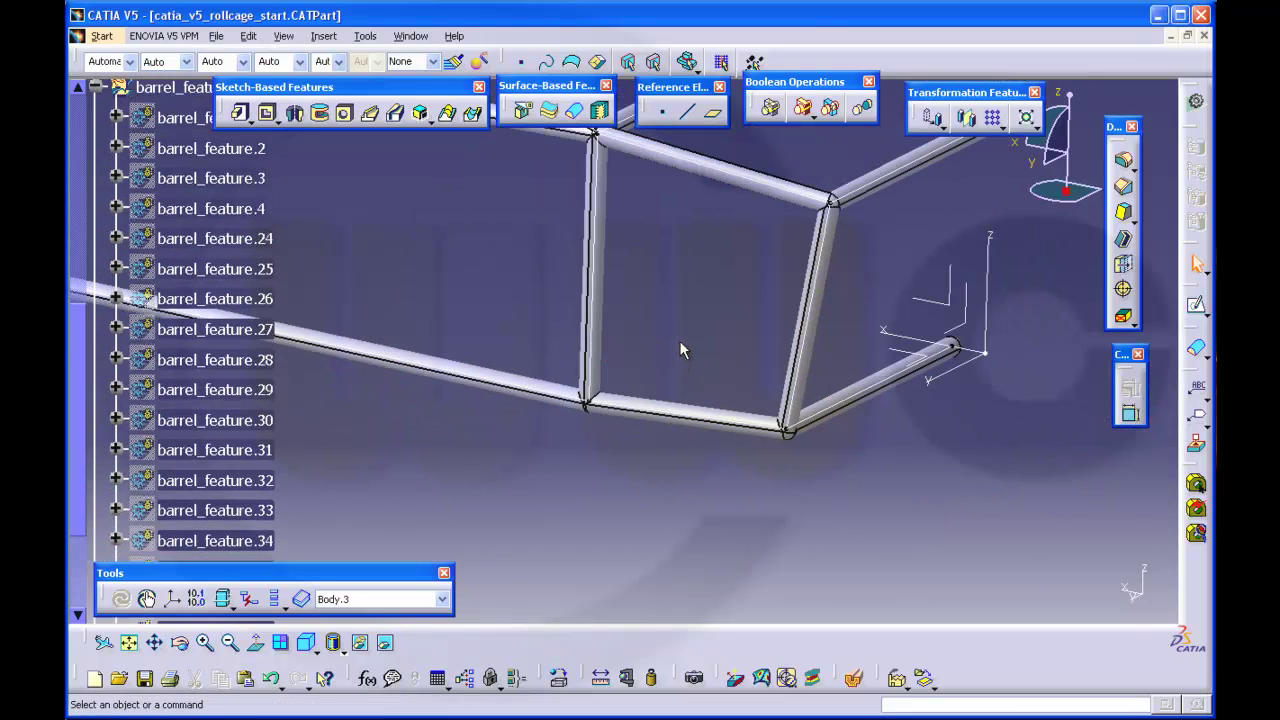
{"action": "scroll", "coordinate": [687, 346], "scroll_direction": "up", "scroll_amount": 12}
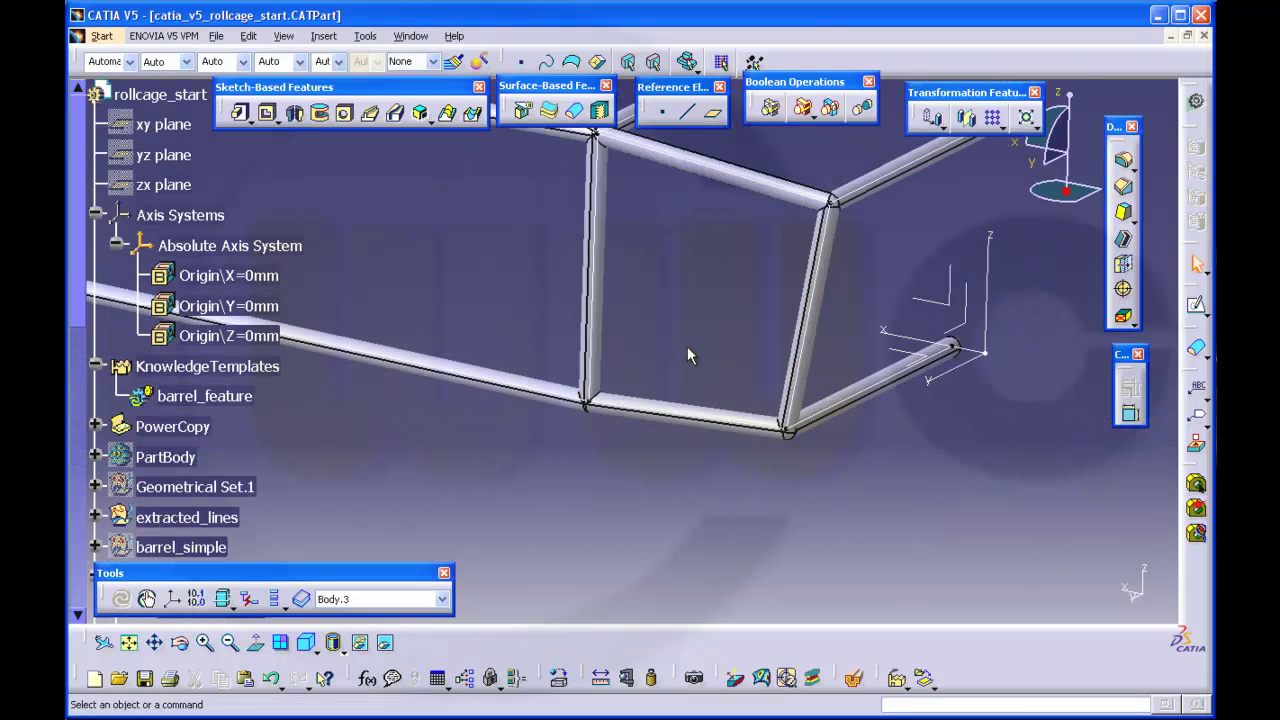
{"action": "mouse_move", "coordinate": [688, 347]}
{"action": "middle_mouse_down"}
{"action": "mouse_move", "coordinate": [762, 404]}
{"action": "mouse_move", "coordinate": [801, 487]}
{"action": "middle_mouse_up"}
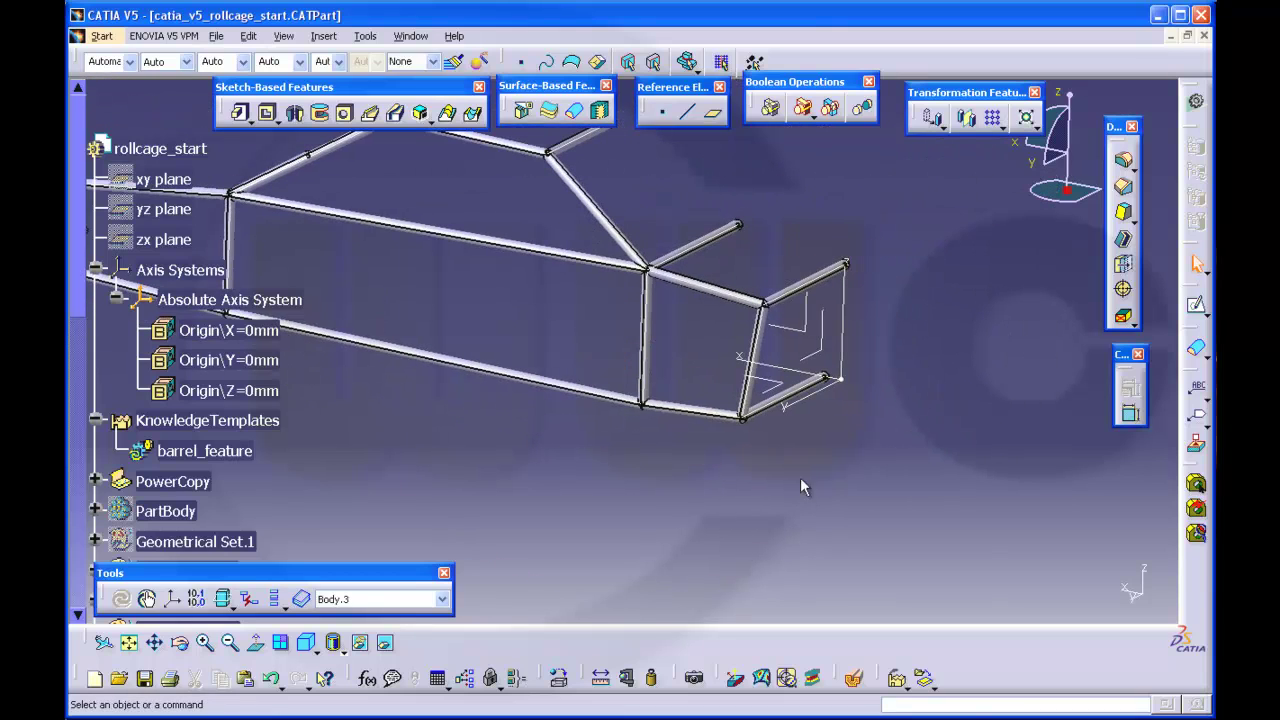
{"action": "middle_click_drag", "start_coordinate": [738, 450], "coordinate": [763, 477]}
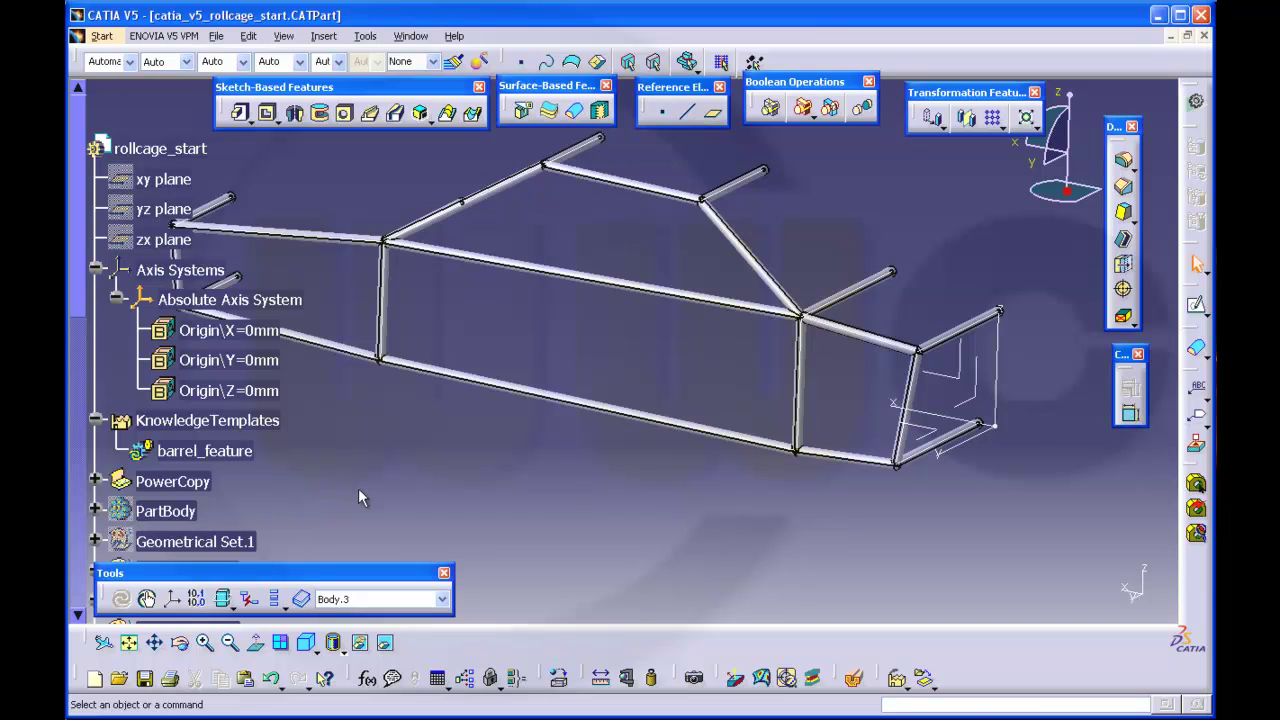
Step: Show the hidden PartBody together with the roll cage tubes
{"action": "scroll", "coordinate": [212, 480], "scroll_direction": "down", "scroll_amount": 1}
{"action": "right_click", "coordinate": [190, 462]}
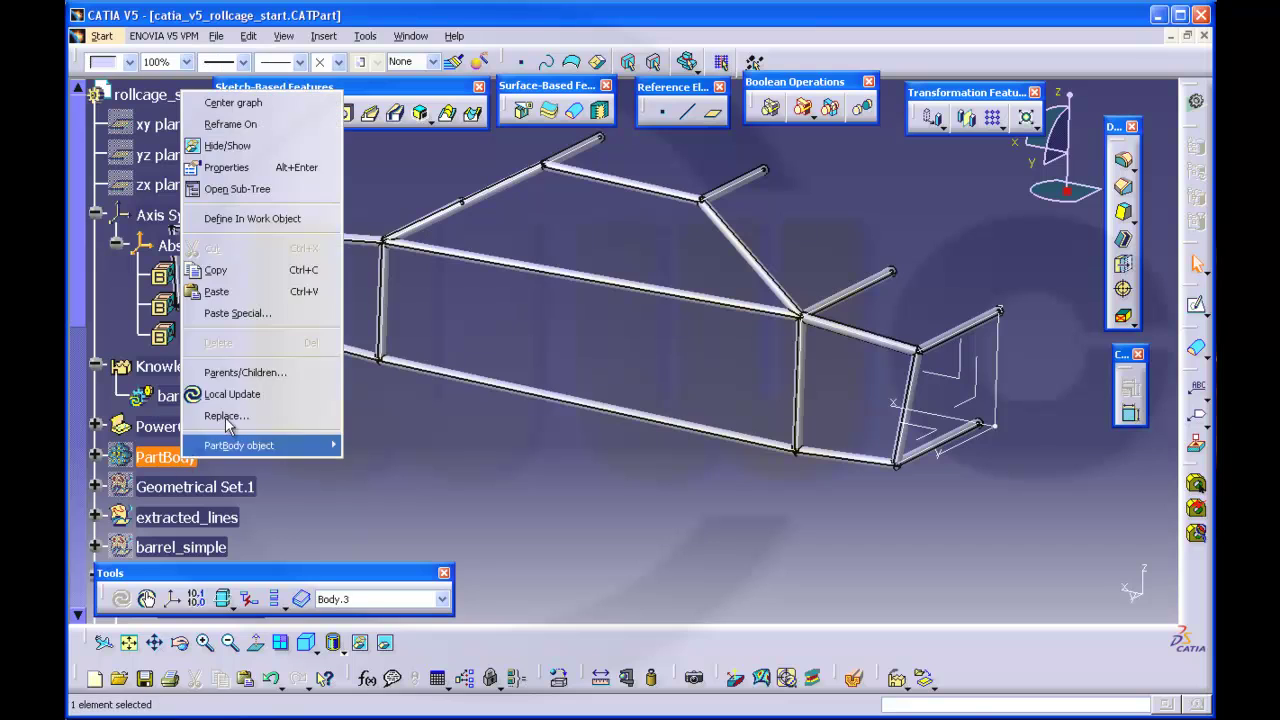
{"action": "left_click", "coordinate": [228, 145]}
{"action": "middle_click_drag", "start_coordinate": [452, 390], "coordinate": [625, 400]}
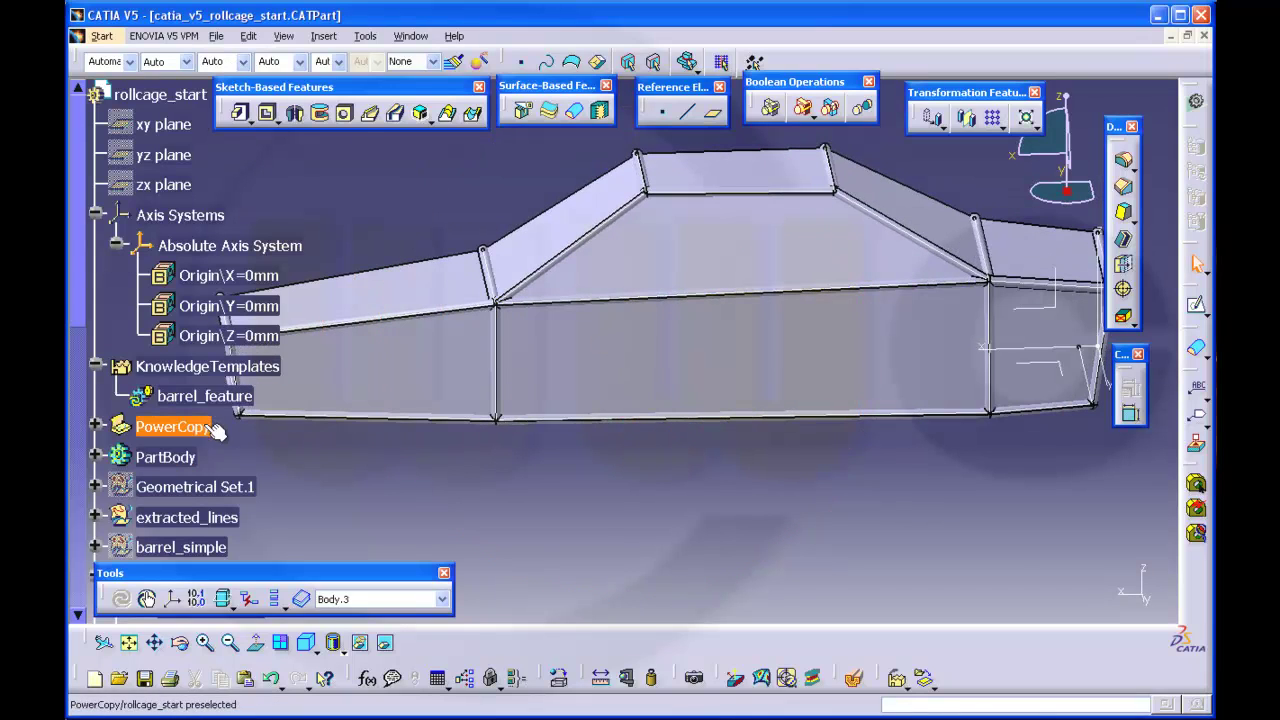
Step: Colour the PartBody green
{"action": "left_click", "coordinate": [175, 458]}
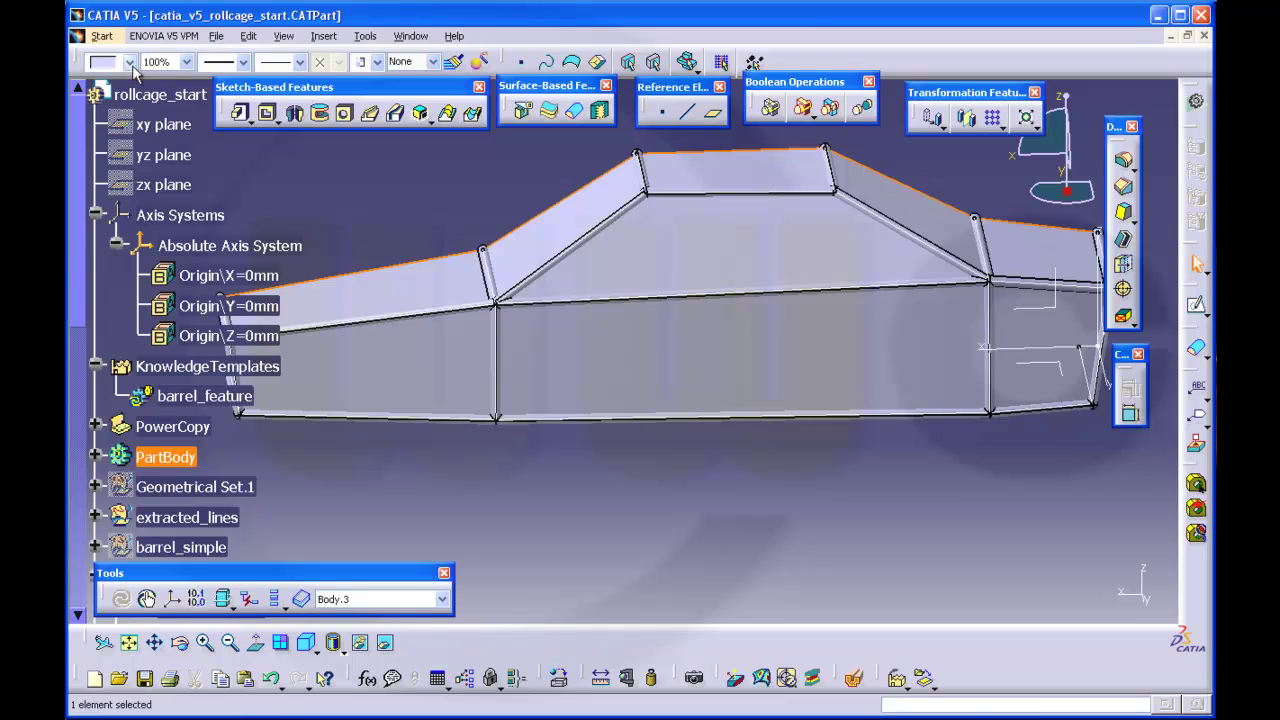
{"action": "left_click", "coordinate": [130, 62]}
{"action": "left_click", "coordinate": [124, 270]}
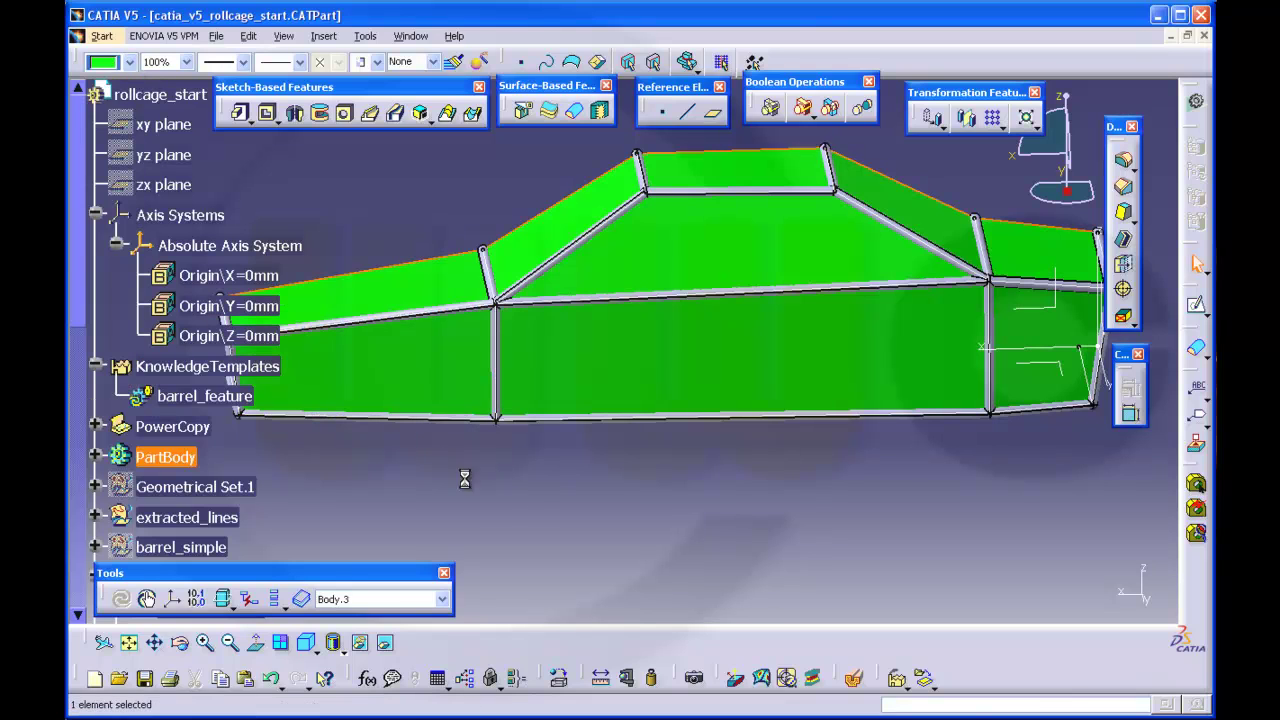
{"action": "left_click", "coordinate": [540, 440]}
{"action": "middle_click_drag", "start_coordinate": [540, 440], "coordinate": [600, 449]}
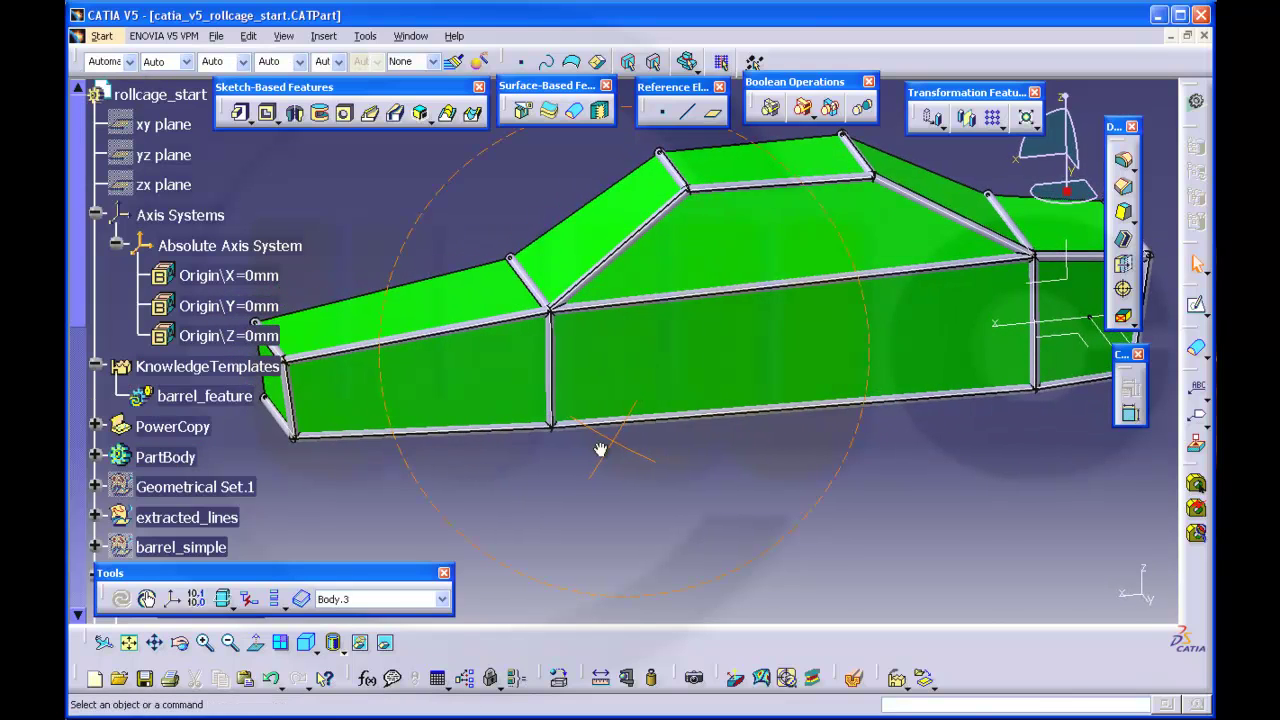
Step: Make the rollcage body the in-work object
{"action": "scroll", "coordinate": [407, 450], "scroll_direction": "down", "scroll_amount": 6}
{"action": "scroll", "coordinate": [403, 439], "scroll_direction": "down", "scroll_amount": 4}
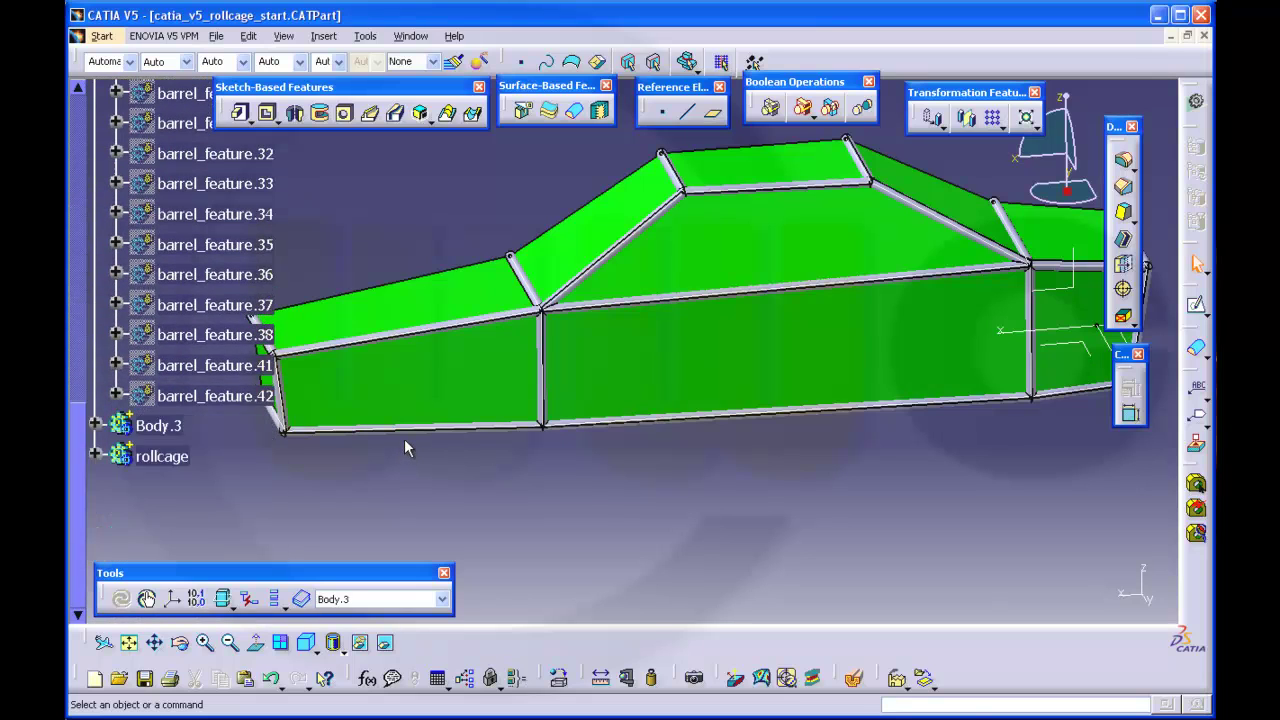
{"action": "left_click", "coordinate": [162, 347]}
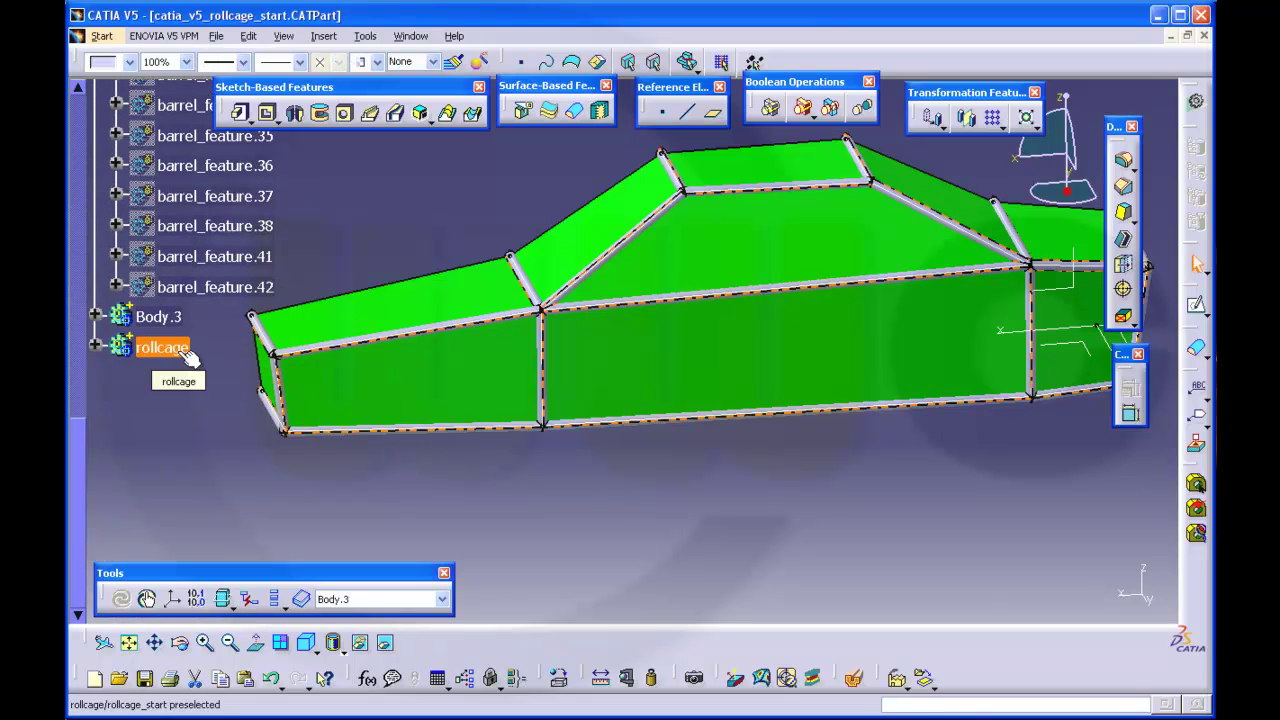
{"action": "right_click", "coordinate": [181, 352]}
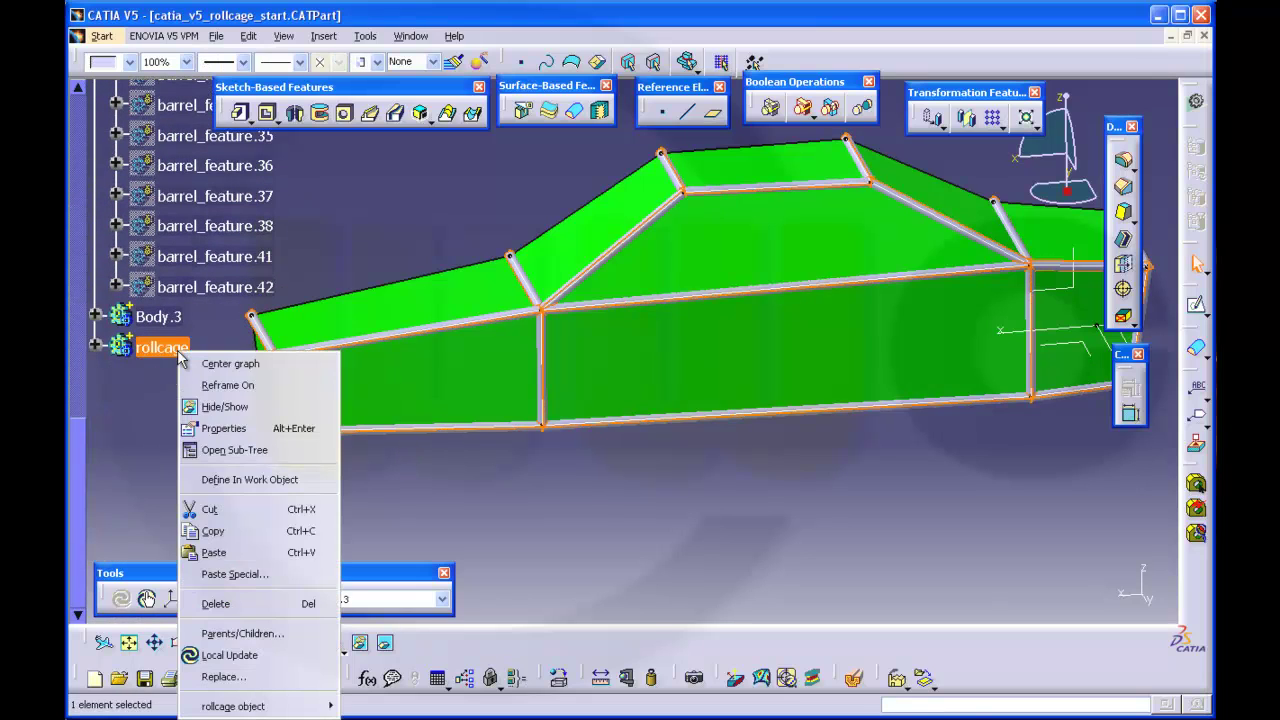
{"action": "left_click", "coordinate": [233, 480]}
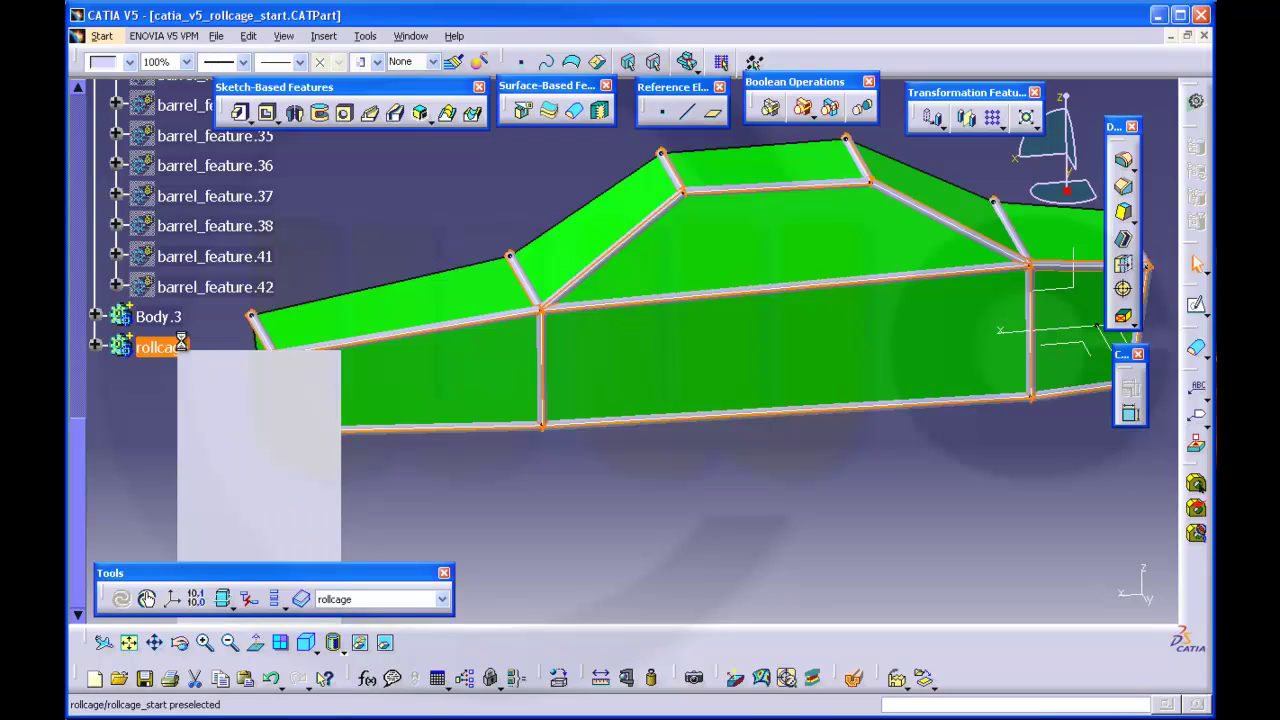
{"action": "left_click", "coordinate": [170, 317]}
{"action": "left_click", "coordinate": [210, 404]}
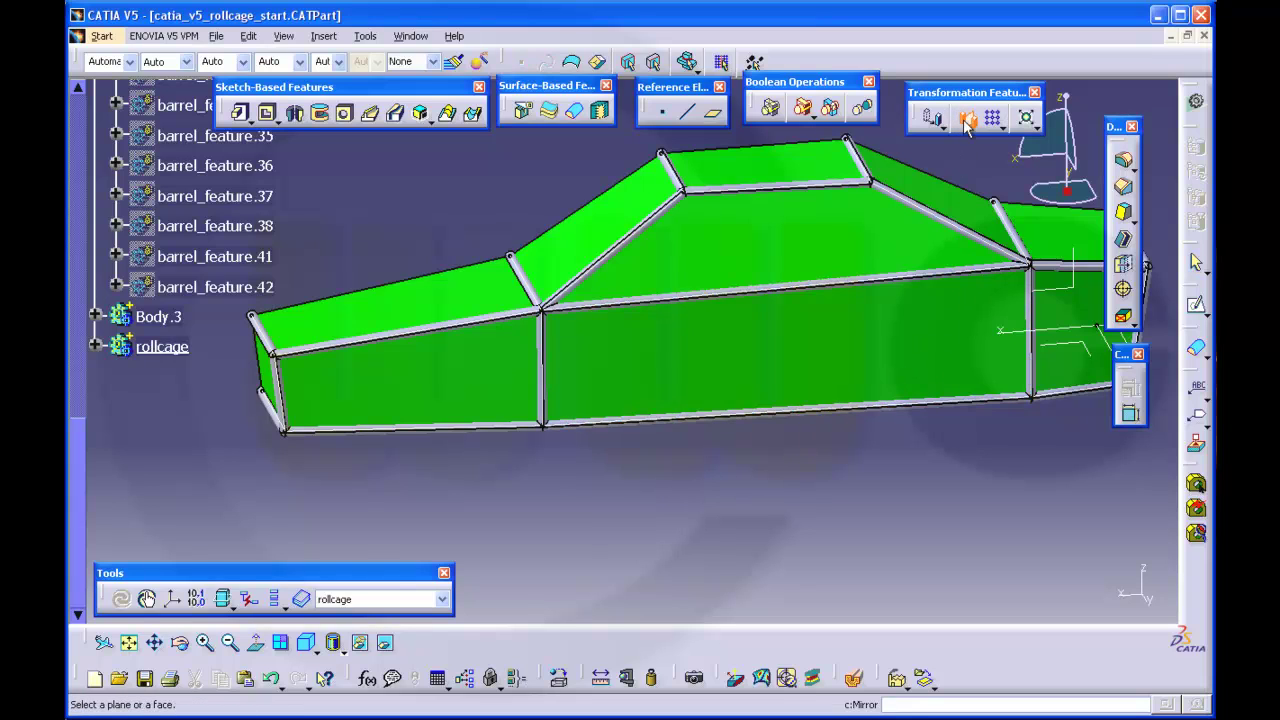
Step: Mirror the current solid of the rollcage body about the lengthwise vertical plane of the Absolute Axis System
{"action": "left_click", "coordinate": [1062, 297]}
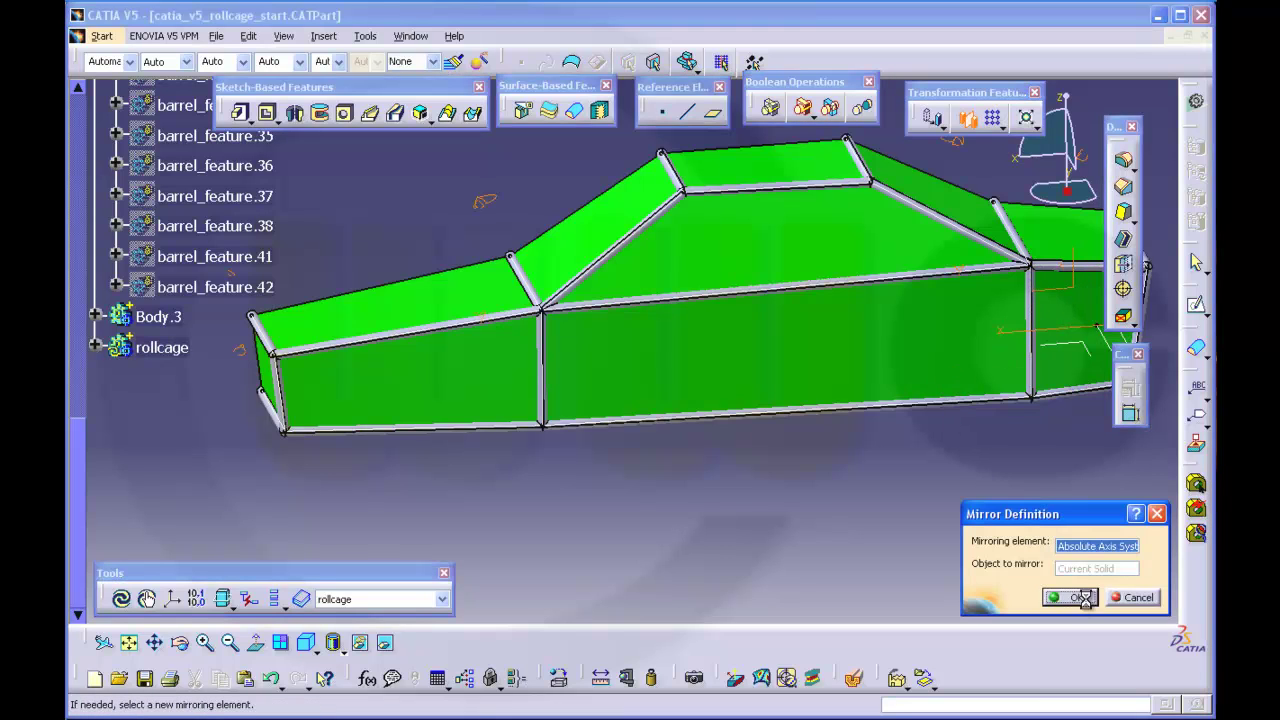
{"action": "left_click", "coordinate": [1066, 596]}
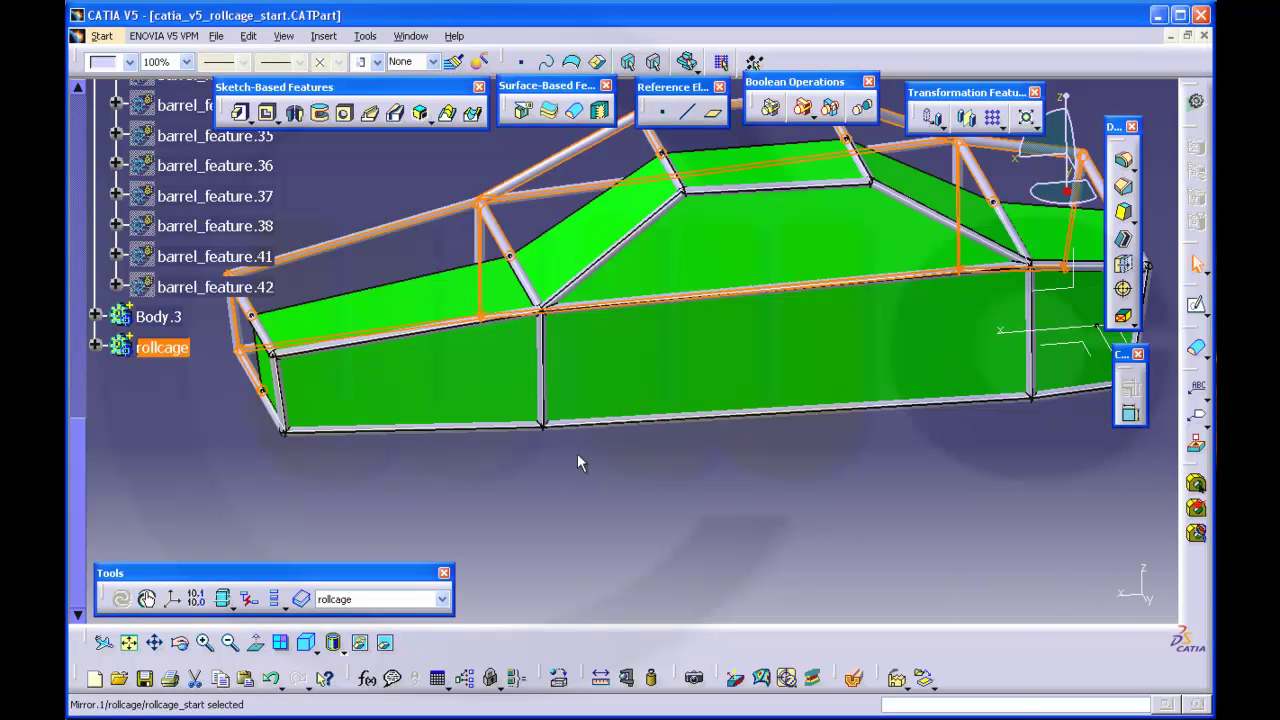
Step: Make Body.3 the in-work object and mirror its current solid about the same Absolute Axis System plane
{"action": "right_click", "coordinate": [163, 318]}
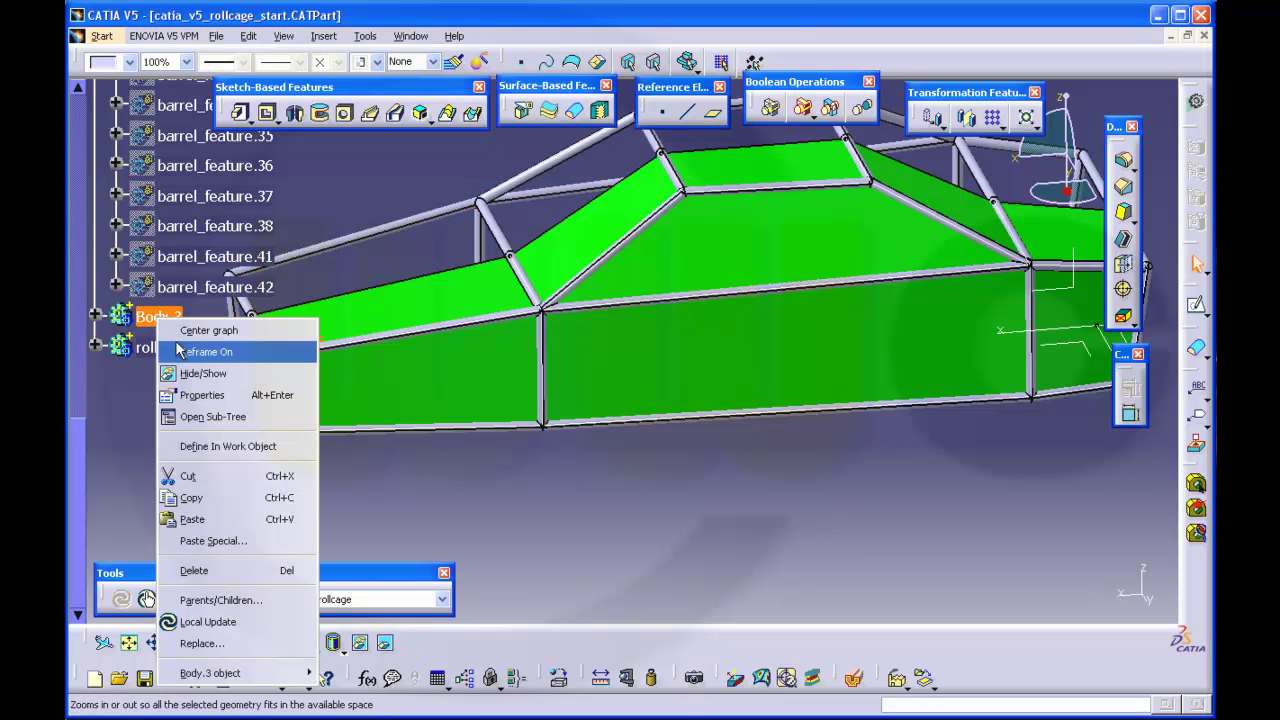
{"action": "left_click", "coordinate": [214, 446]}
{"action": "left_click", "coordinate": [968, 118]}
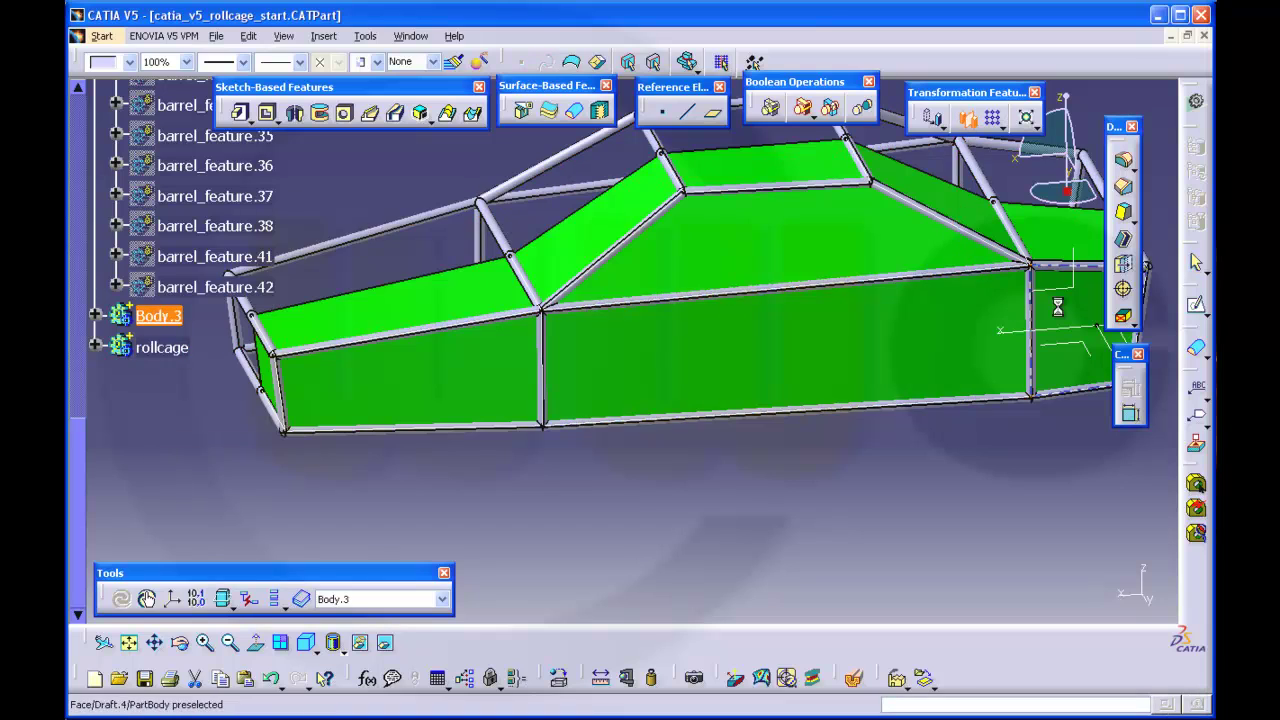
{"action": "left_click", "coordinate": [1063, 288]}
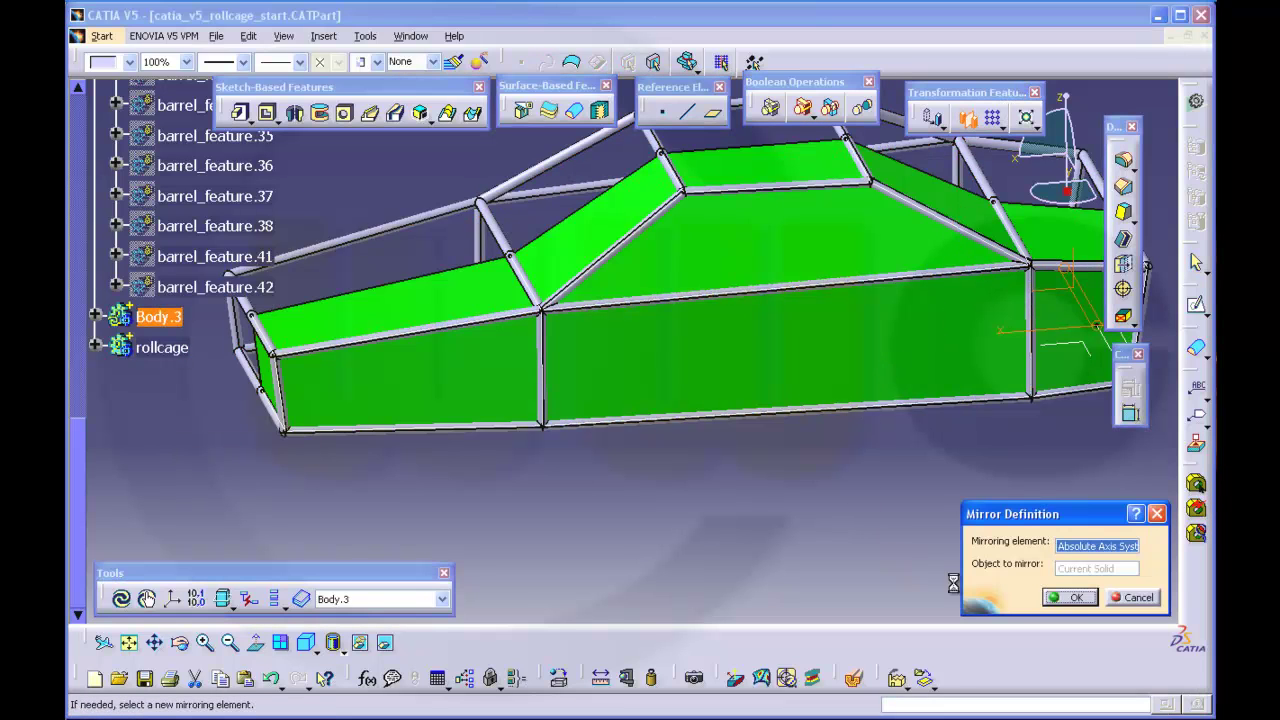
{"action": "left_click", "coordinate": [1066, 600]}
{"action": "middle_click_drag", "start_coordinate": [783, 446], "coordinate": [876, 290]}
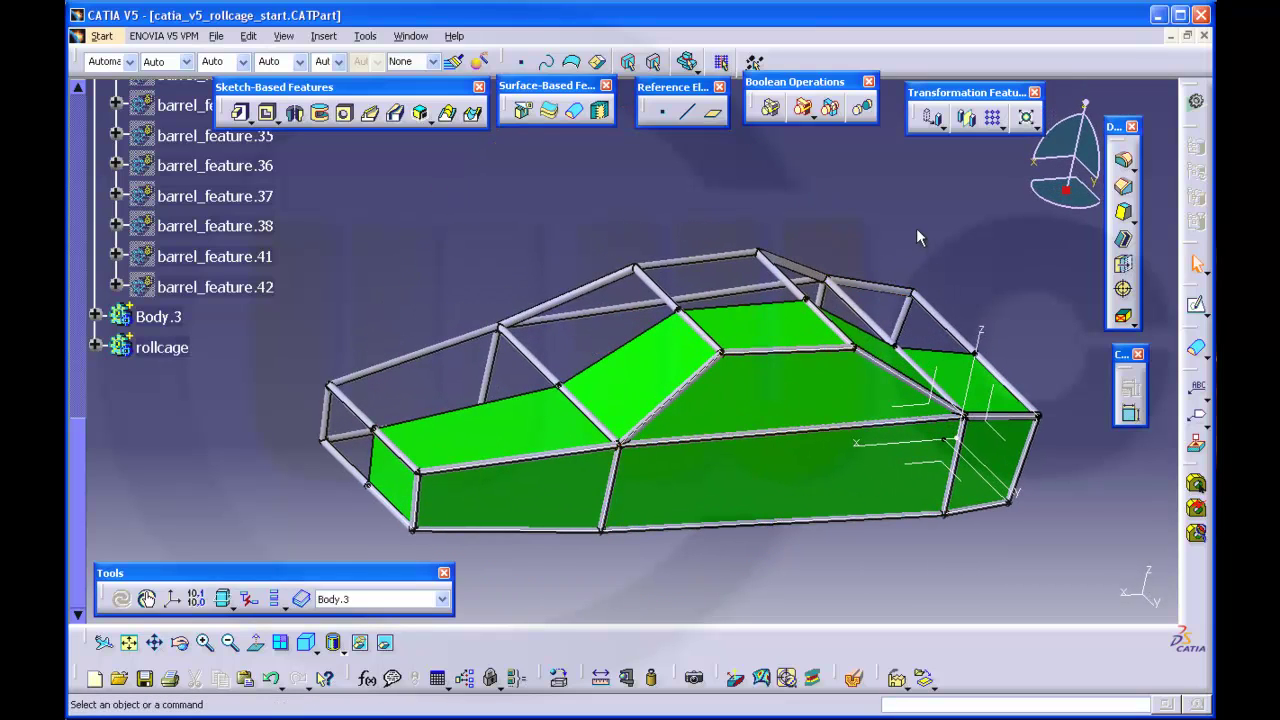